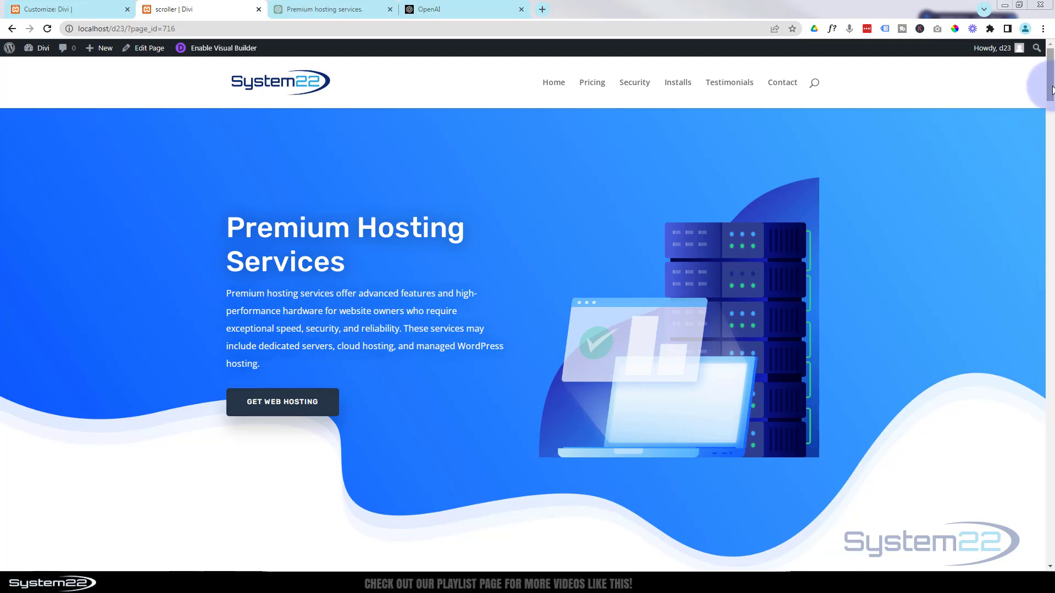
# Examine the finished one-page site from top to bottom, visiting its Home, Pricing, Security, Installs, Testimonials and Contact sections
pyautogui.moveTo(1051, 91); pyautogui.dragTo(1052, 561)
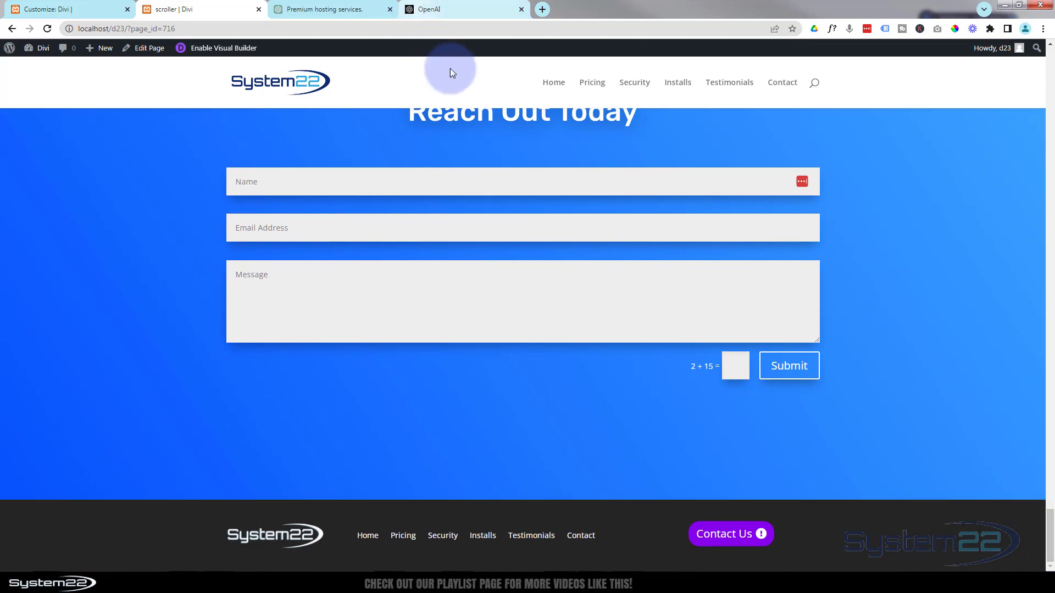
pyautogui.click(556, 83)
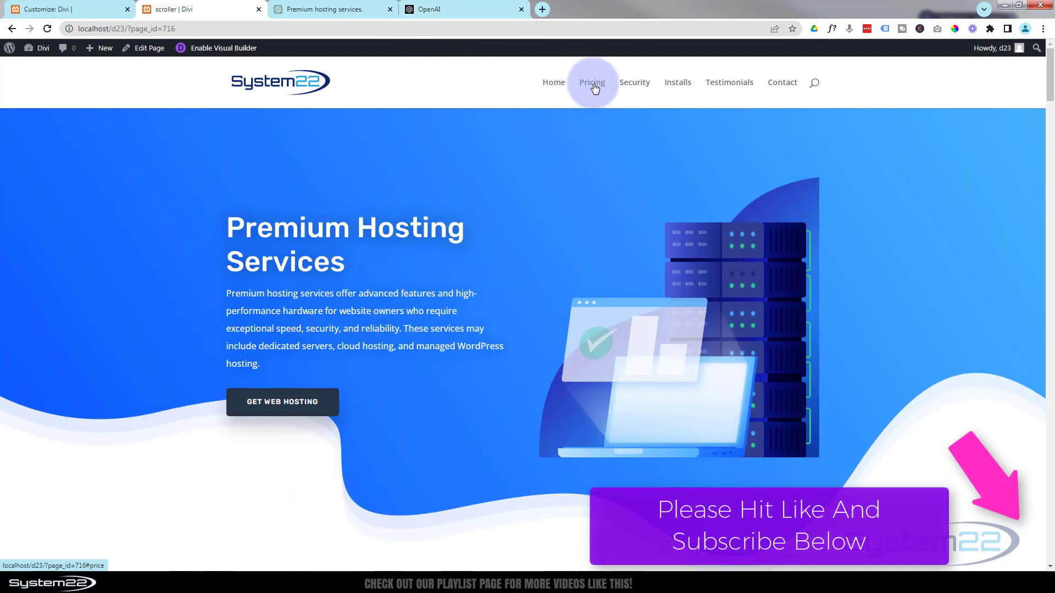
pyautogui.click(592, 83)
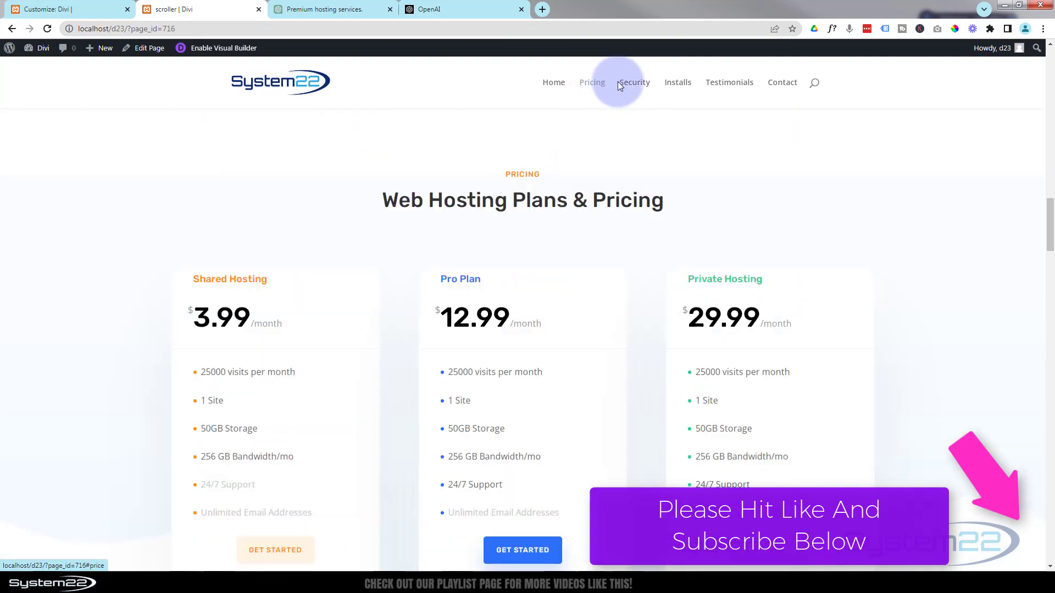
pyautogui.click(632, 85)
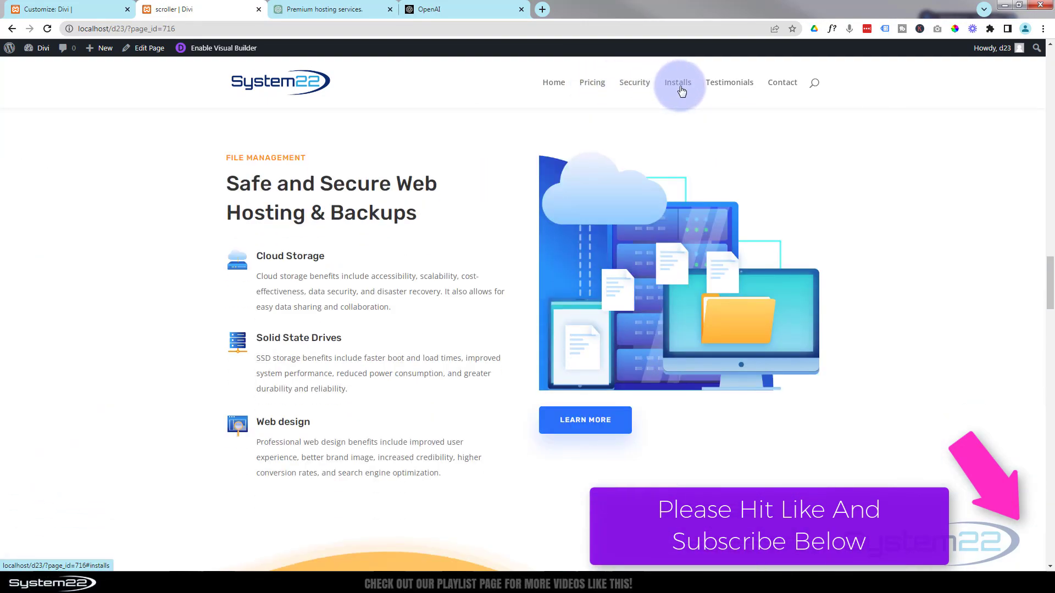
pyautogui.click(677, 85)
pyautogui.click(726, 87)
pyautogui.click(783, 85)
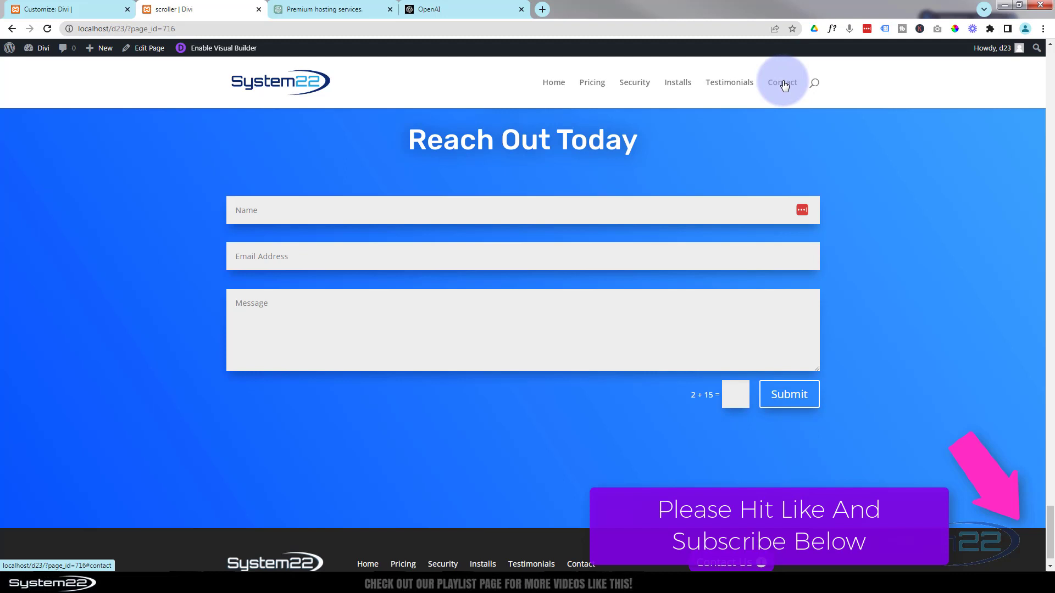
# Create a new page titled "one page" and start building it with the Divi Builder
pyautogui.moveTo(107, 50)
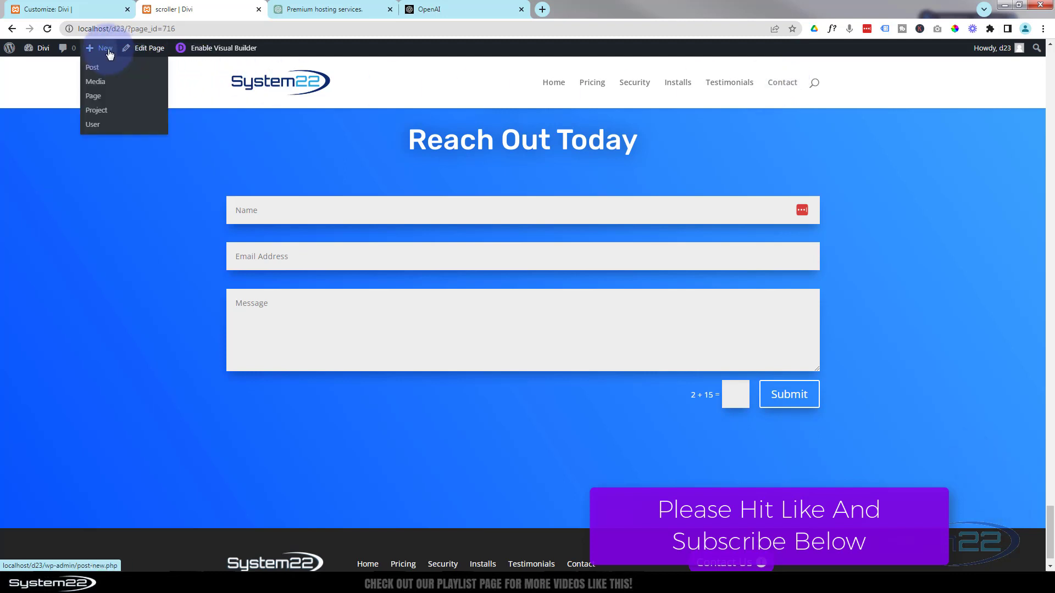
pyautogui.click(92, 97)
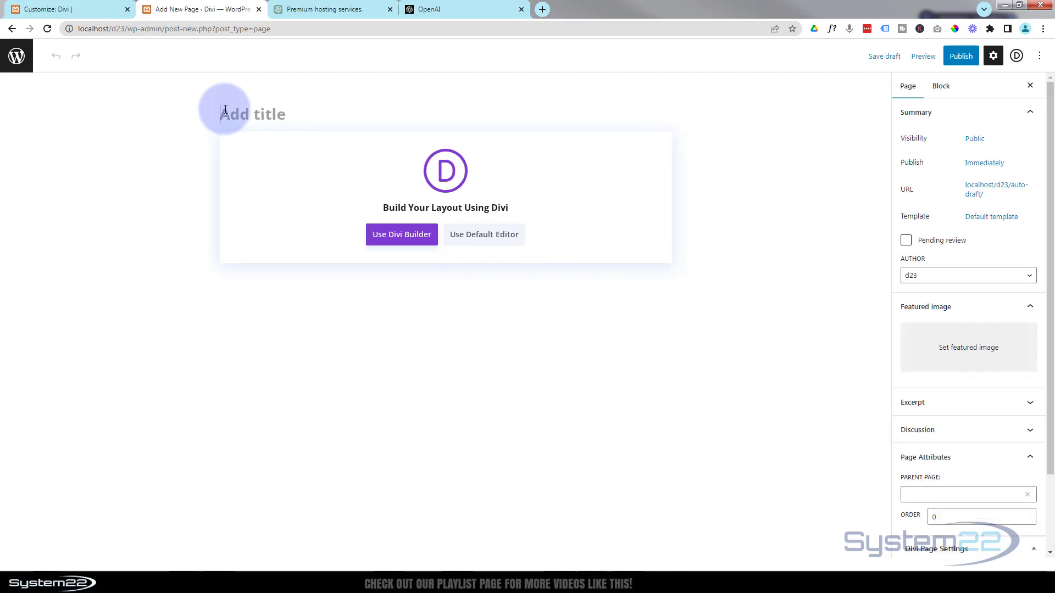
pyautogui.write('one page')
pyautogui.click(402, 238)
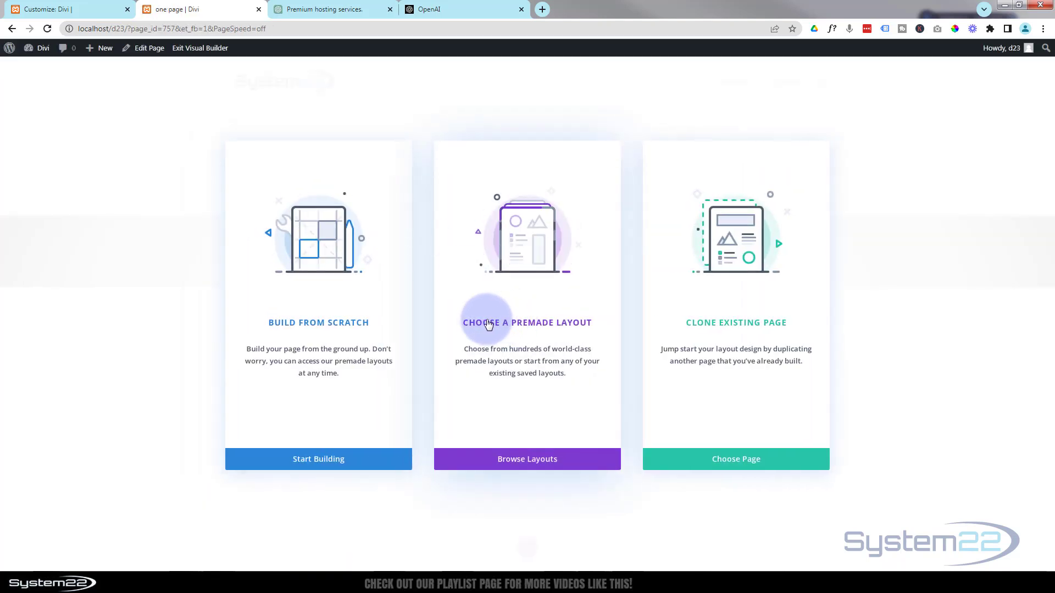
# Search the premade layouts for "web" and open the Hosting Company Landing Page layout's details
pyautogui.click(535, 465)
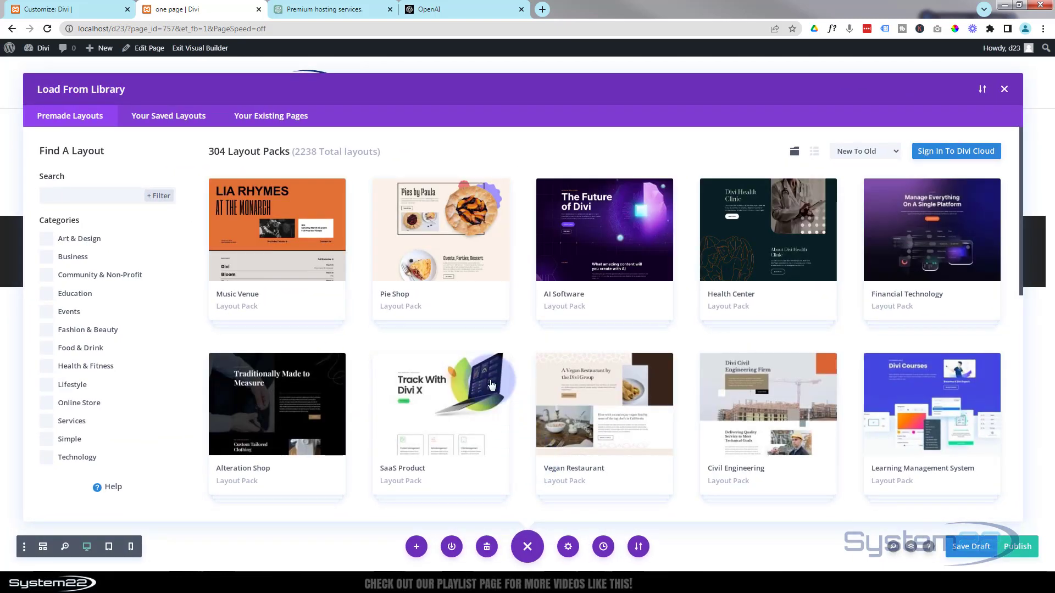
pyautogui.scroll(-3, 519, 282)
pyautogui.scroll(-4, 518, 282)
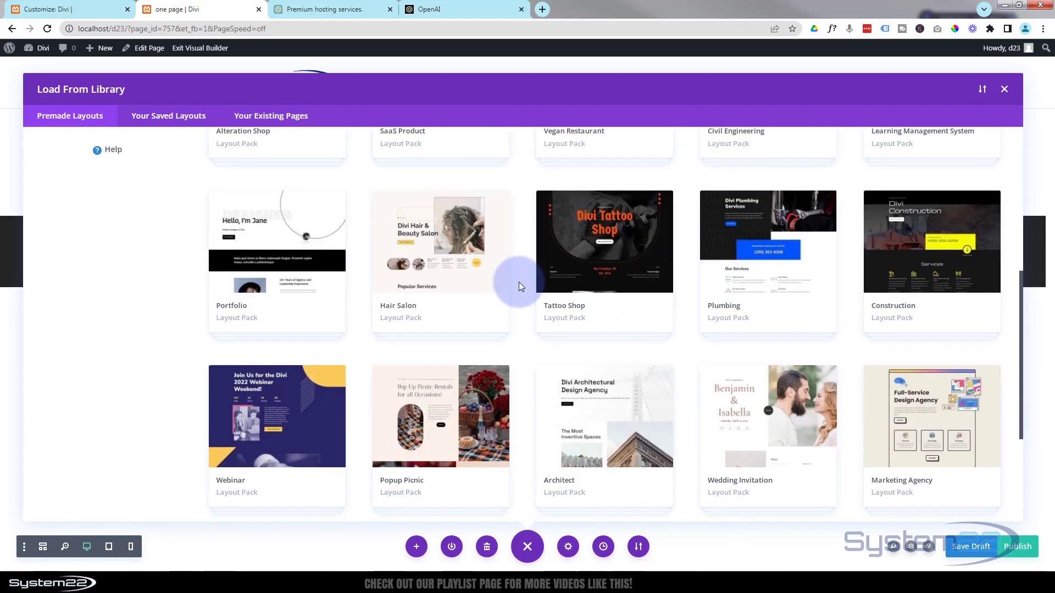
pyautogui.scroll(7, 519, 281)
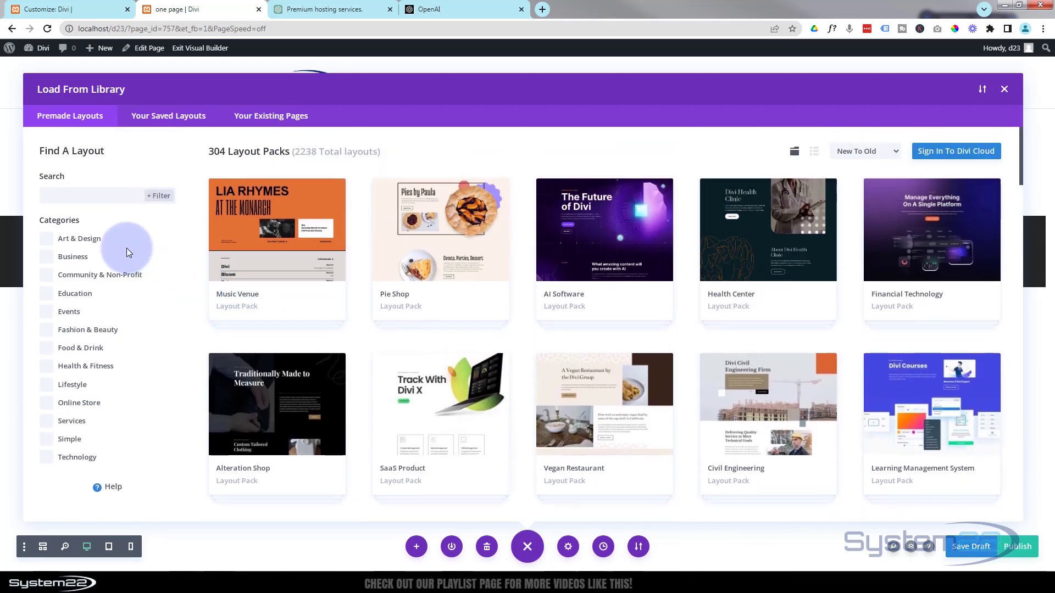
pyautogui.click(69, 200)
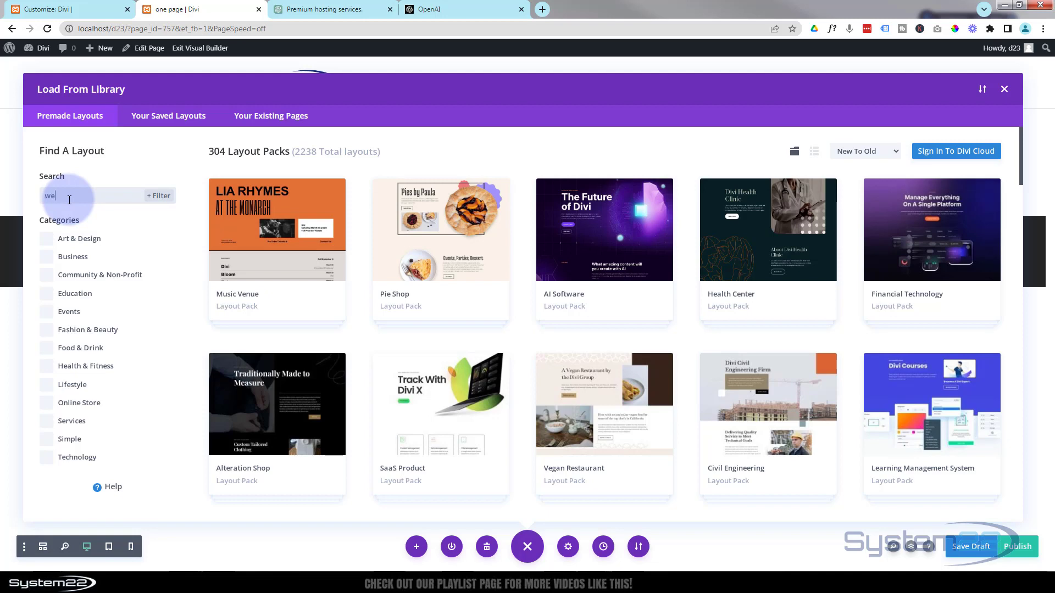
pyautogui.write('web')
pyautogui.scroll(-4, 405, 291)
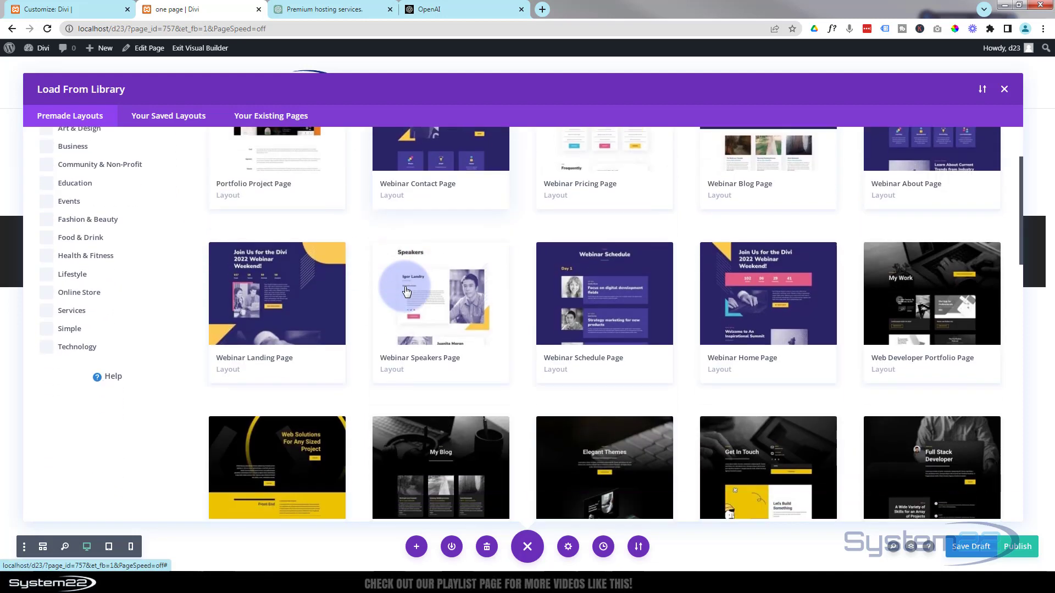
pyautogui.scroll(-10, 405, 287)
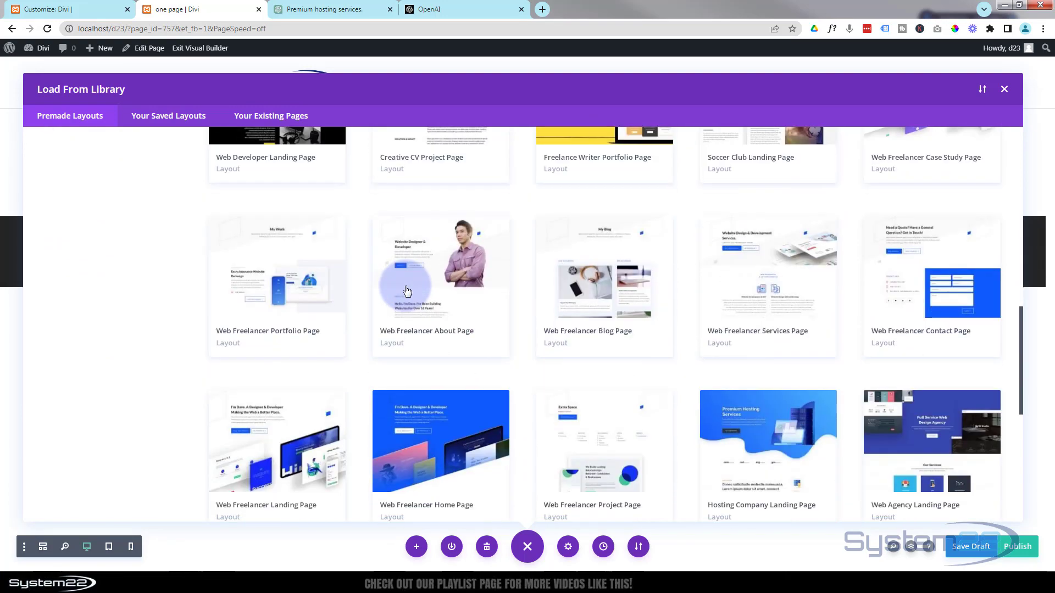
pyautogui.scroll(-2, 407, 290)
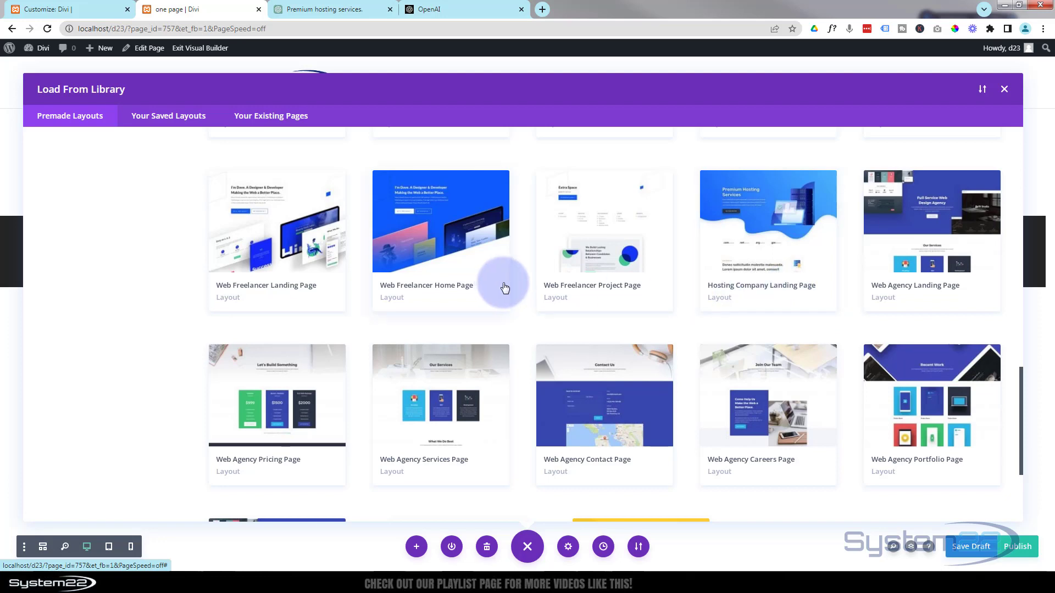
pyautogui.click(741, 272)
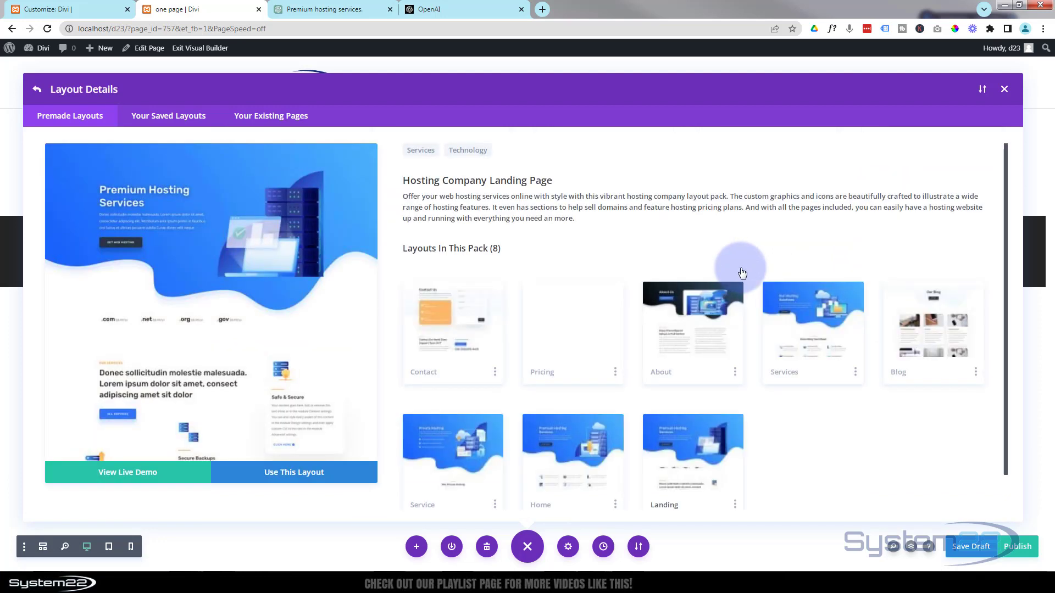
# Preview the Hosting Company Landing Page's live demo, close it and load the layout into the page
pyautogui.click(100, 480)
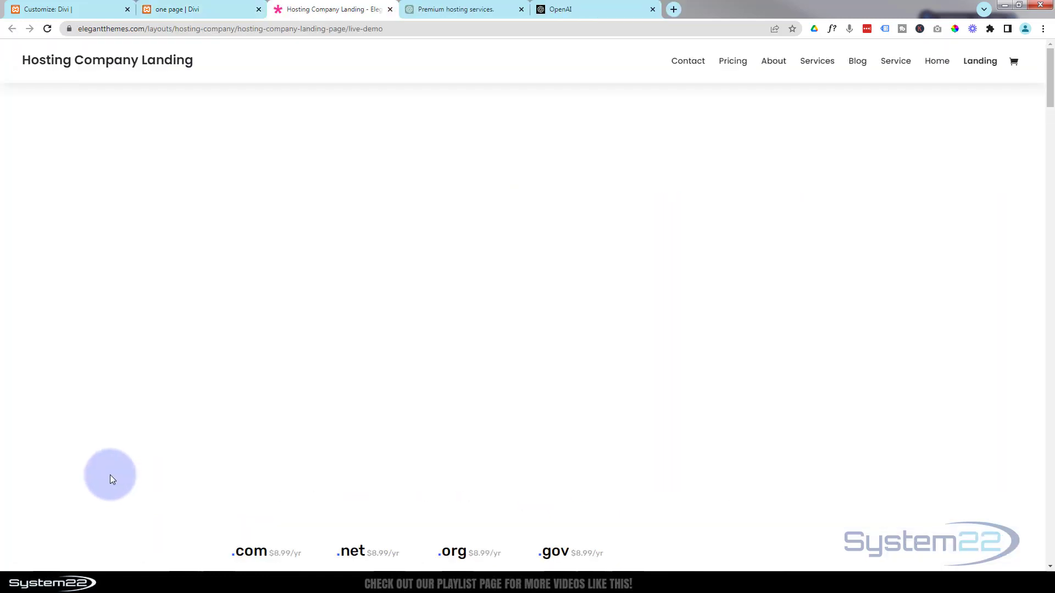
pyautogui.scroll(-12, 207, 353)
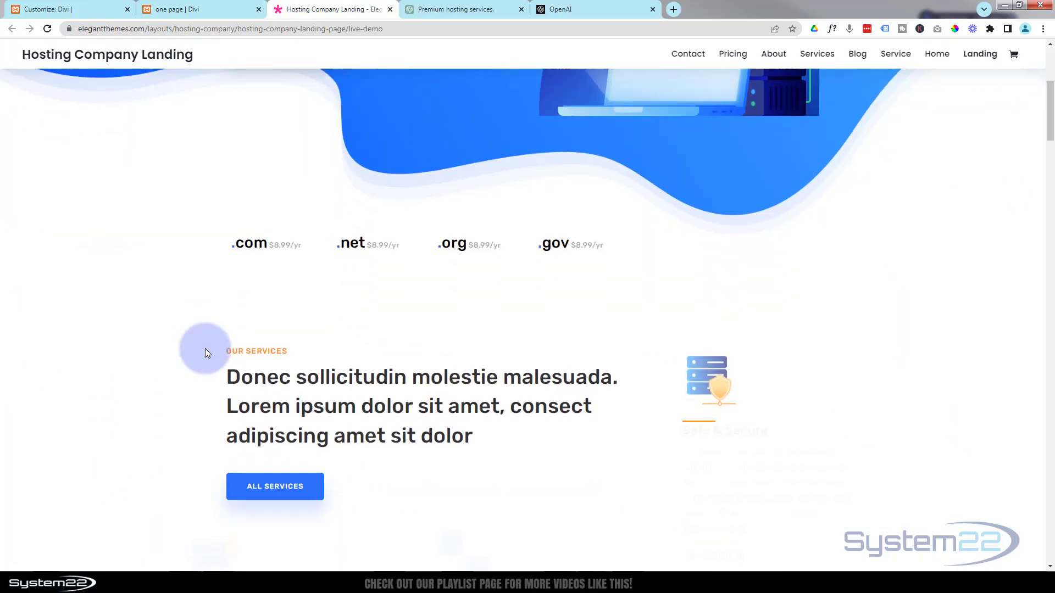
pyautogui.scroll(-5, 205, 351)
pyautogui.scroll(9, 205, 352)
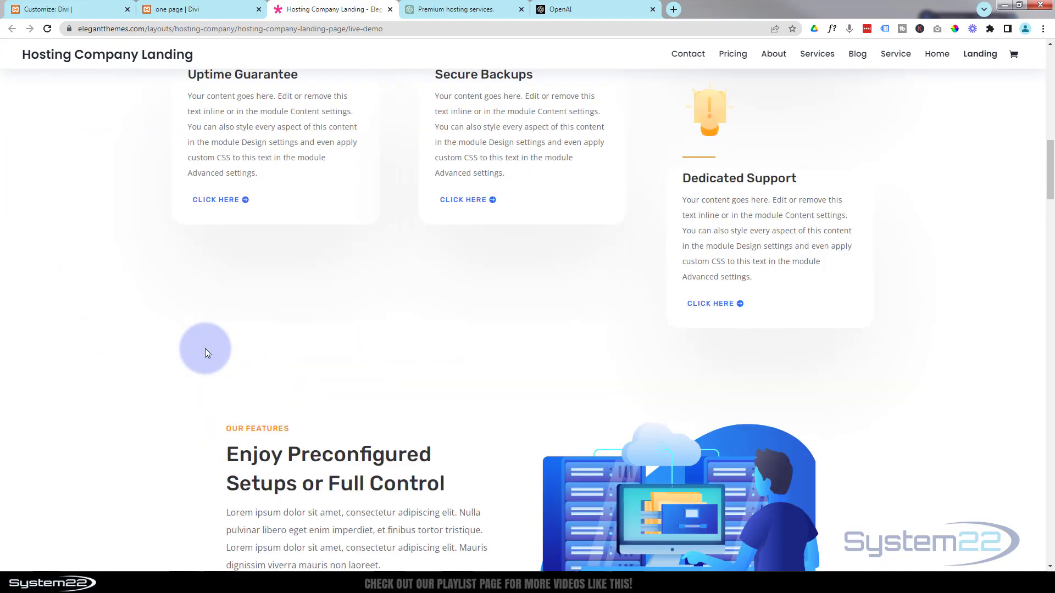
pyautogui.scroll(5, 206, 348)
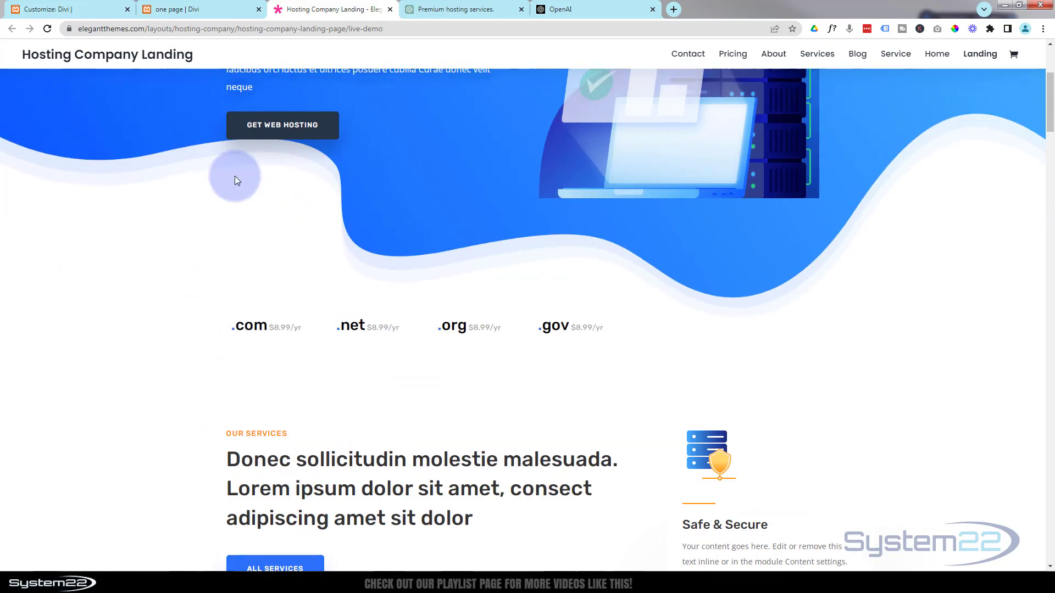
pyautogui.click(390, 10)
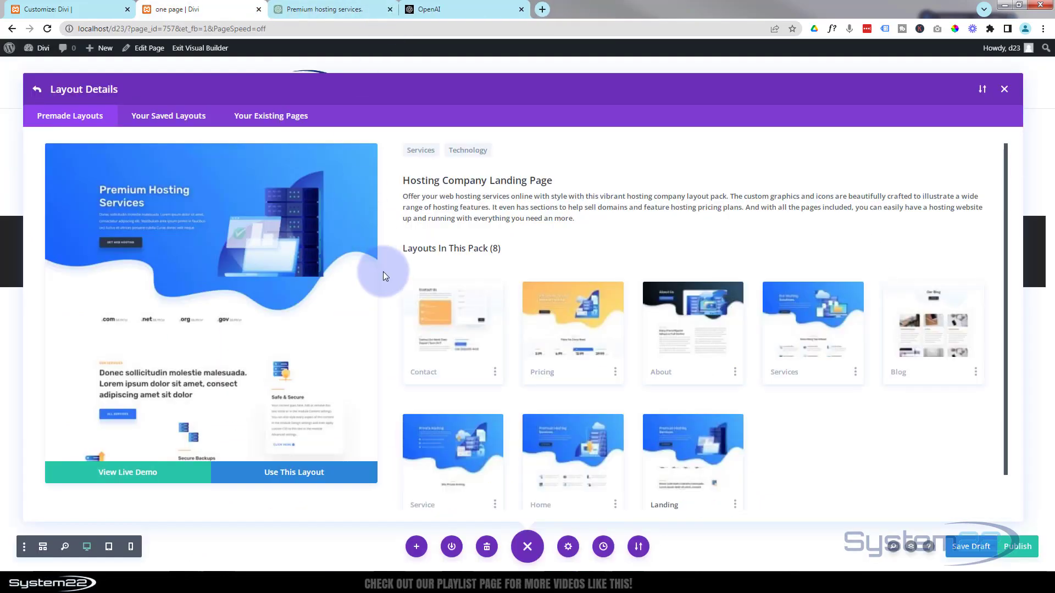
pyautogui.click(280, 476)
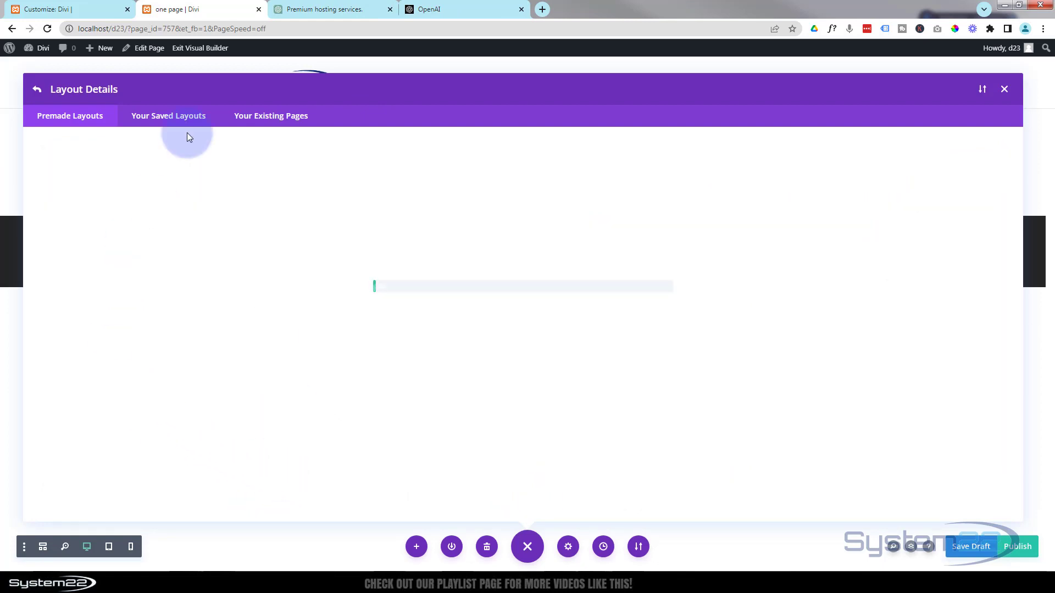
# Find the Try ChatGPT link on the OpenAI site, open and close ChatGPT, and view the existing Premium hosting services conversation
pyautogui.click(463, 9)
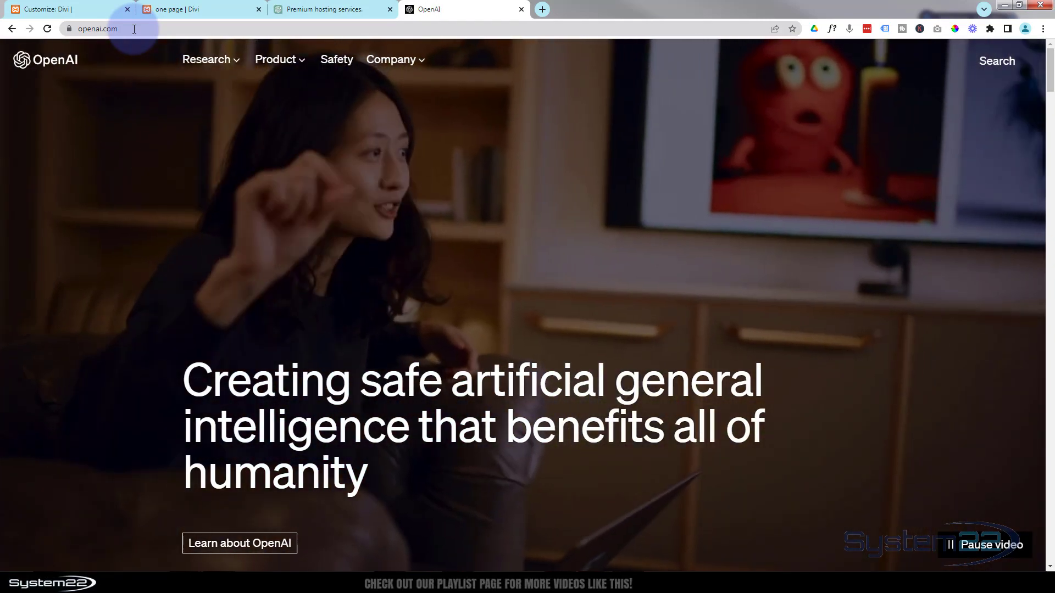
pyautogui.scroll(-2, 285, 181)
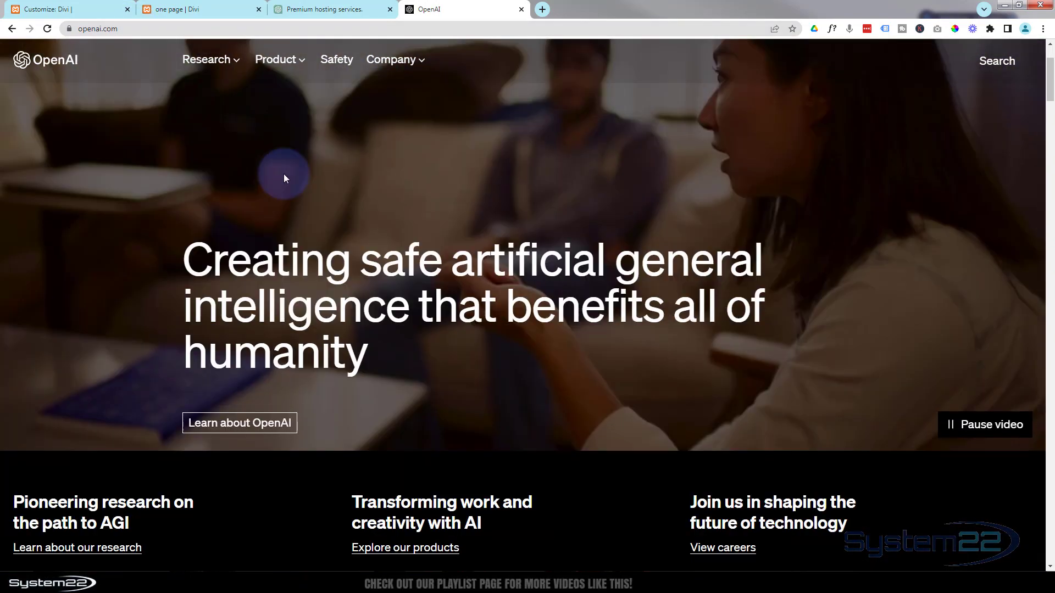
pyautogui.scroll(-8, 284, 175)
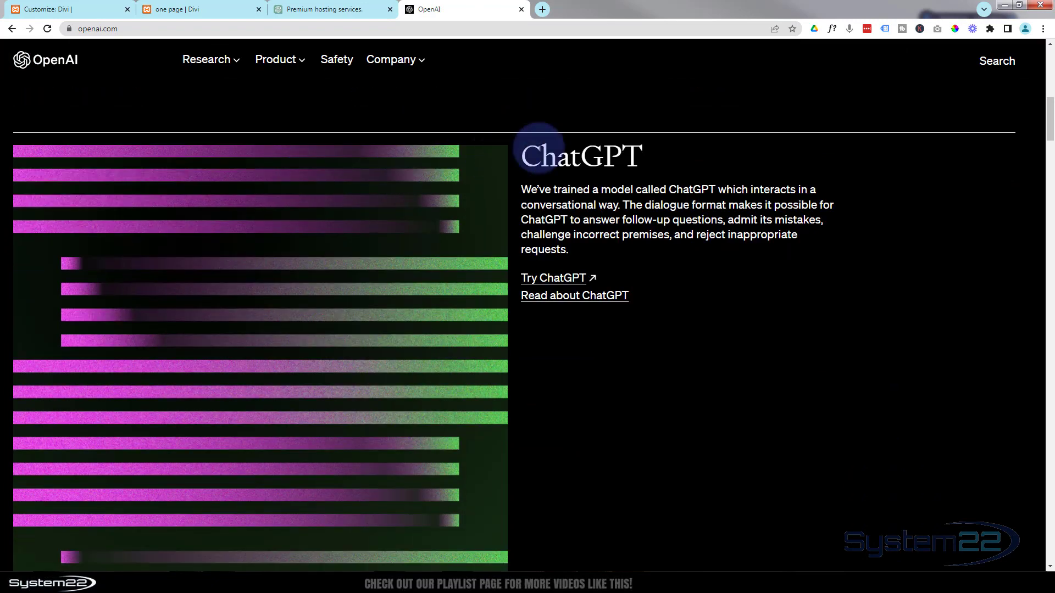
pyautogui.click(561, 280)
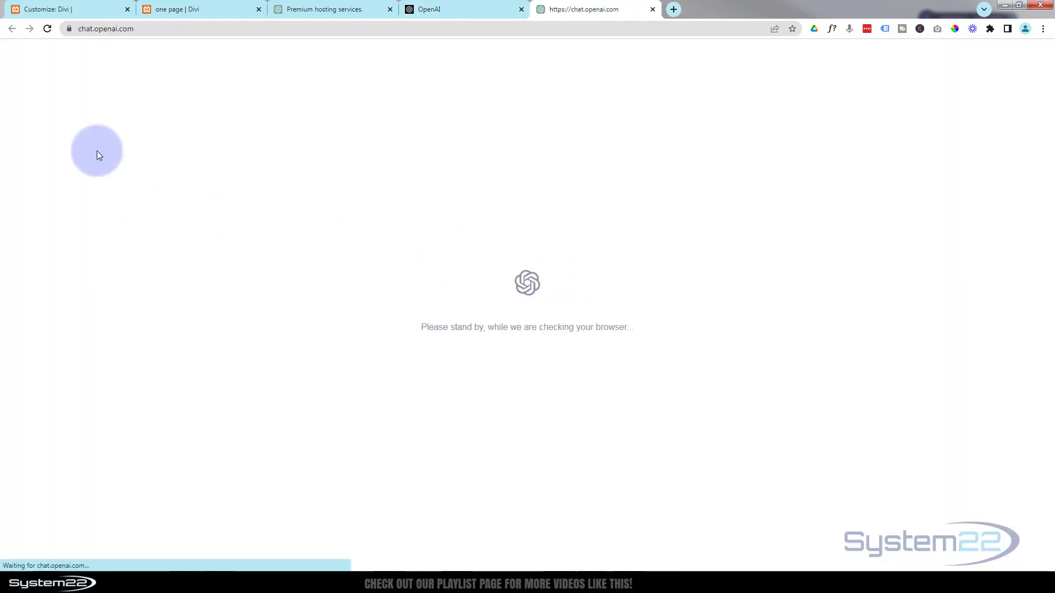
pyautogui.click(652, 9)
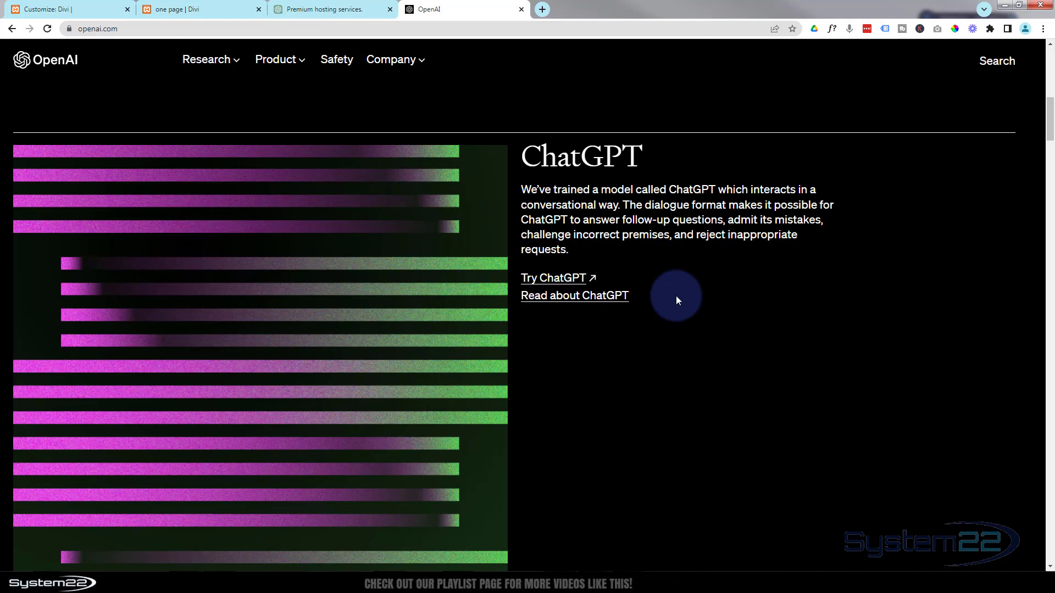
pyautogui.click(329, 9)
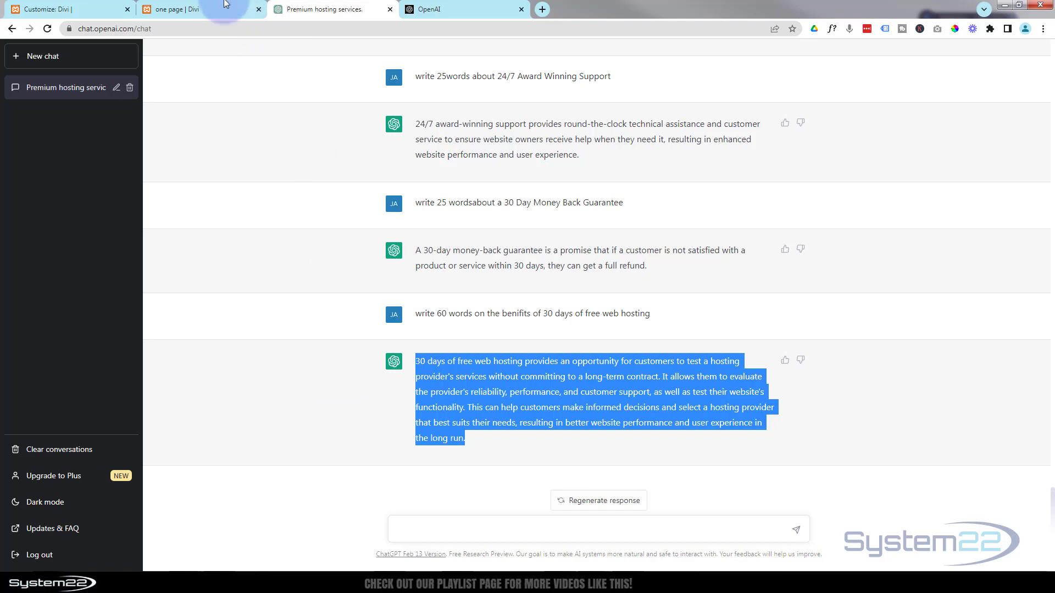
# Return to the "one page" page, look through the loaded layout, and view the hero image's settings
pyautogui.click(223, 10)
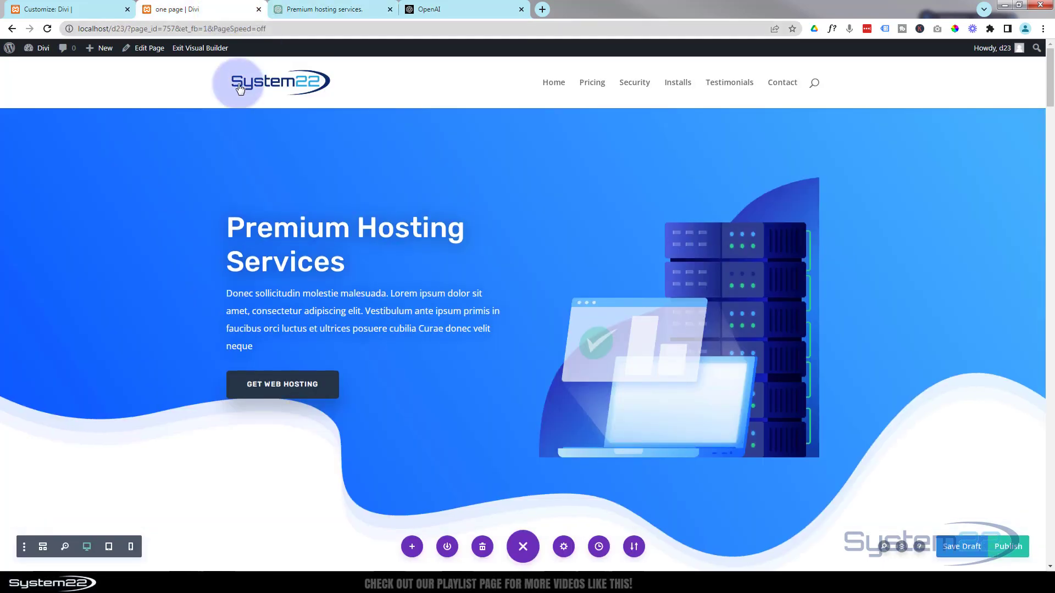
pyautogui.scroll(-10, 192, 196)
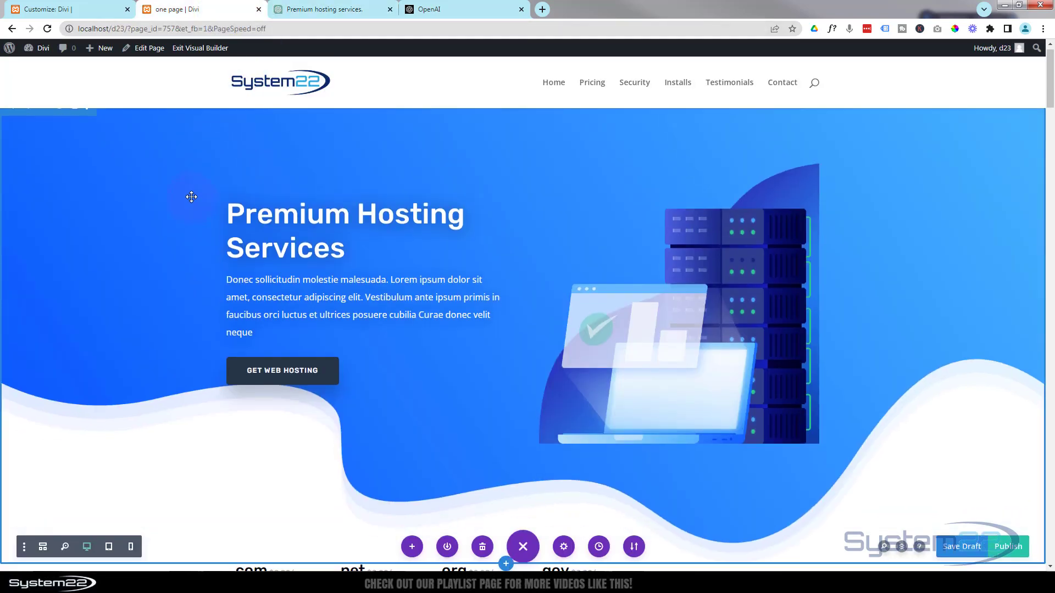
pyautogui.scroll(-3, 191, 197)
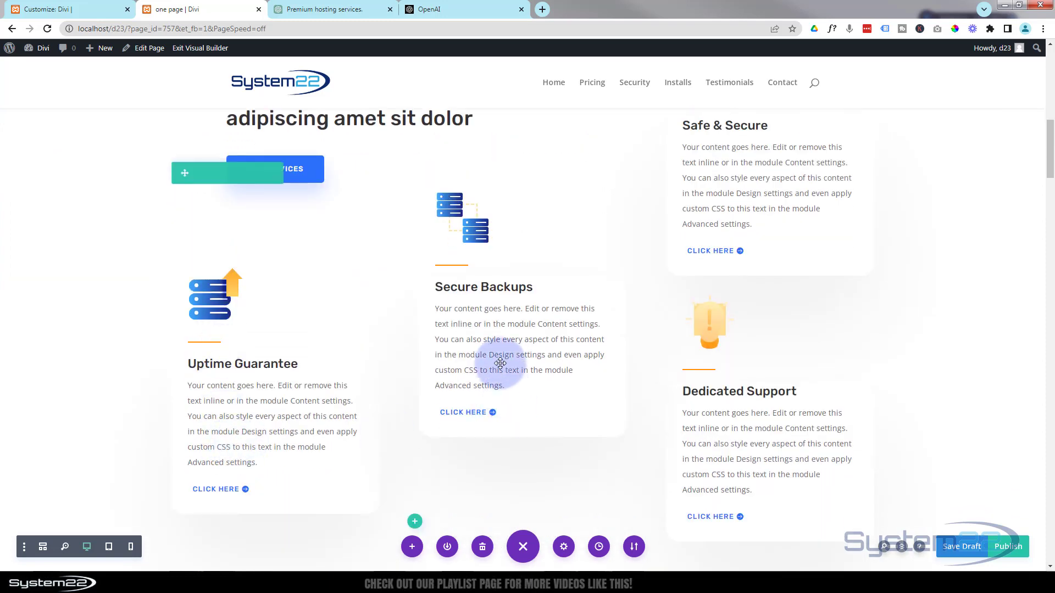
pyautogui.scroll(10, 448, 283)
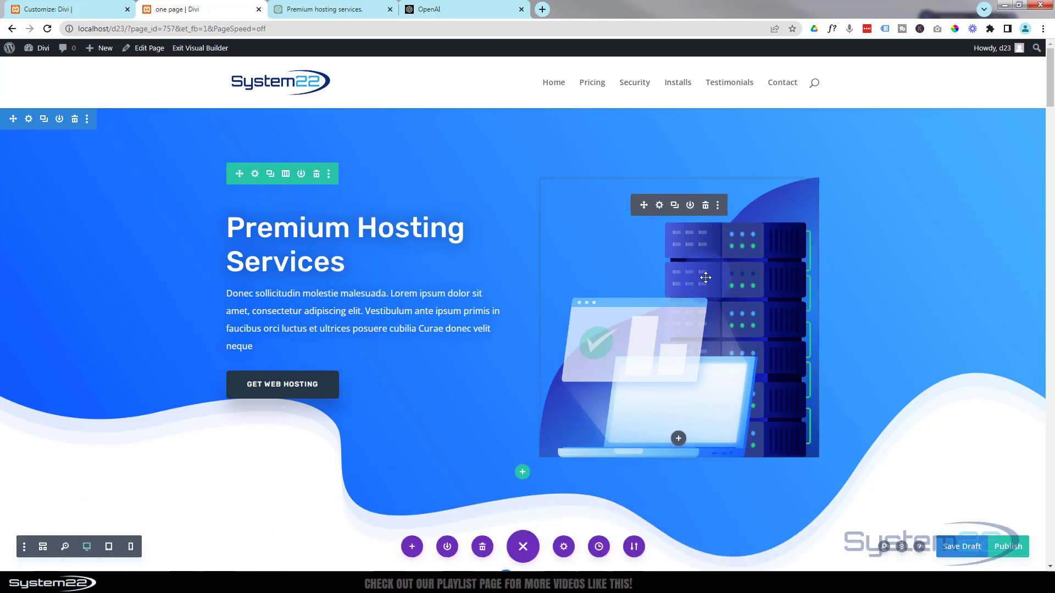
pyautogui.click(659, 206)
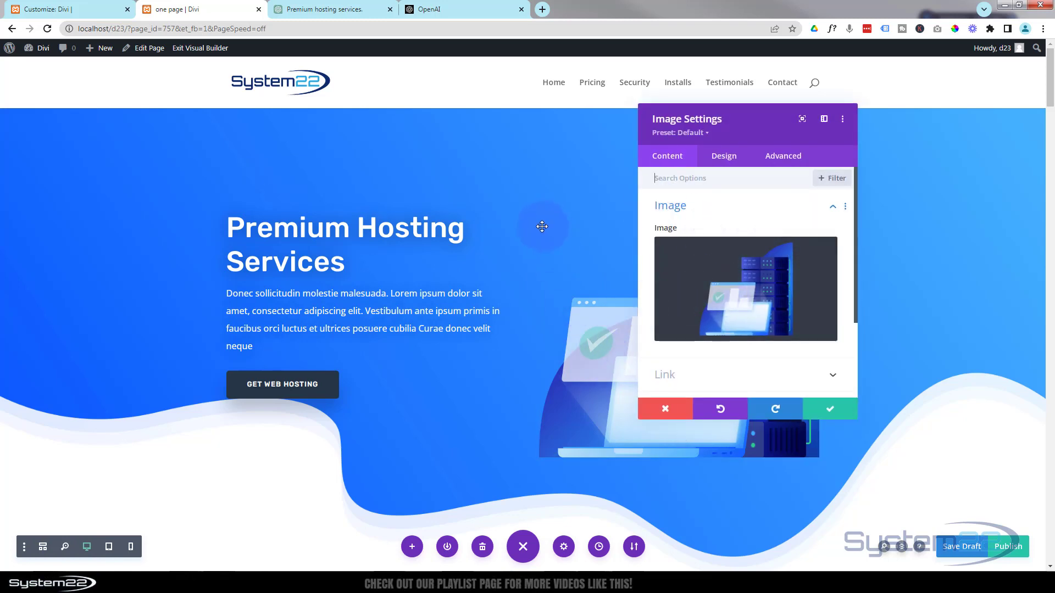
pyautogui.click(822, 413)
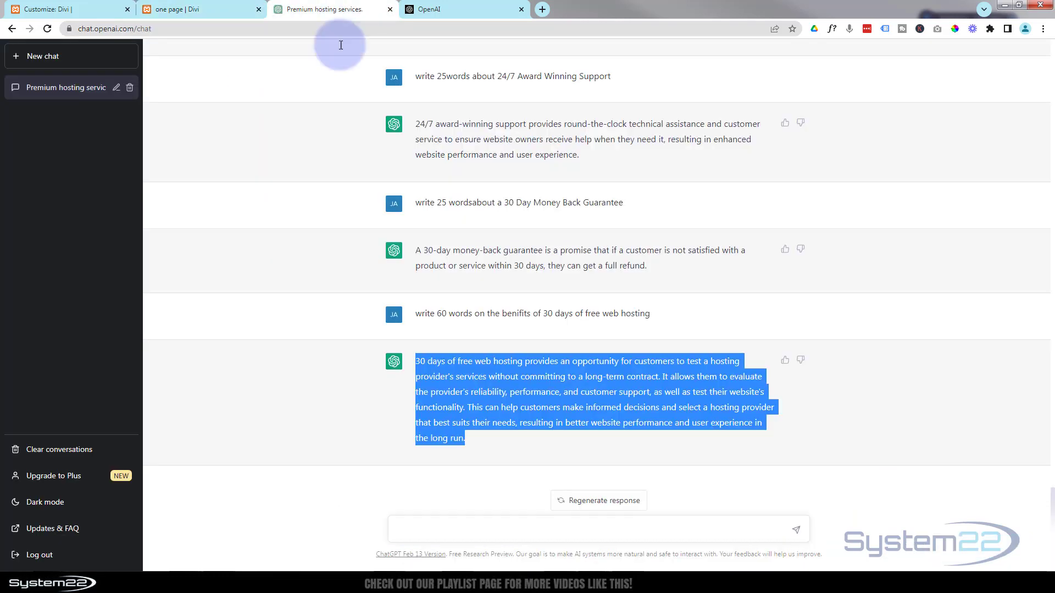
# Look back through the ChatGPT conversation to its first prompt, about premium hosting services
pyautogui.scroll(15, 342, 437)
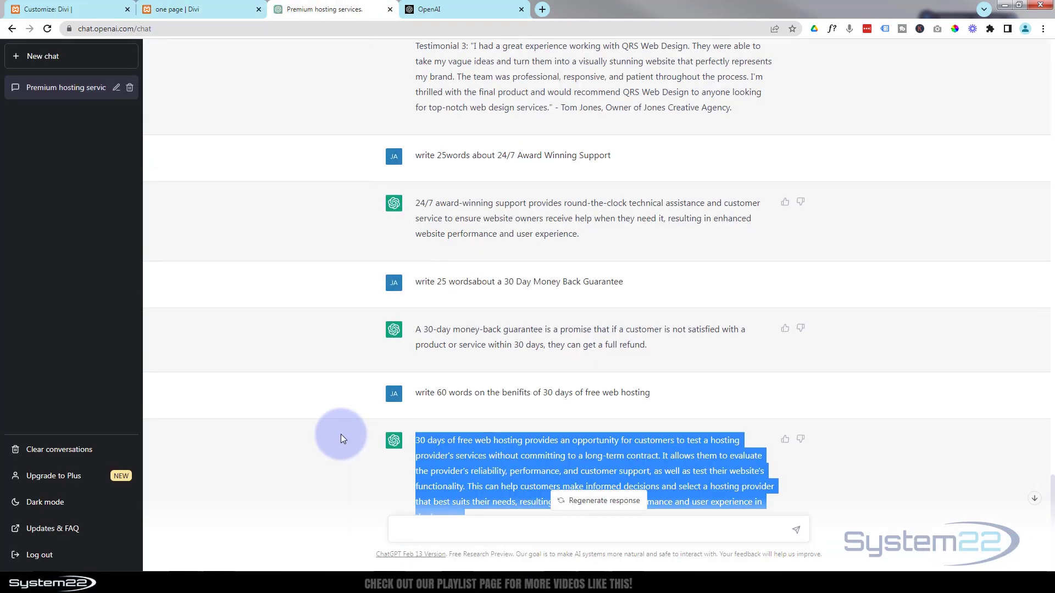
pyautogui.scroll(15, 342, 437)
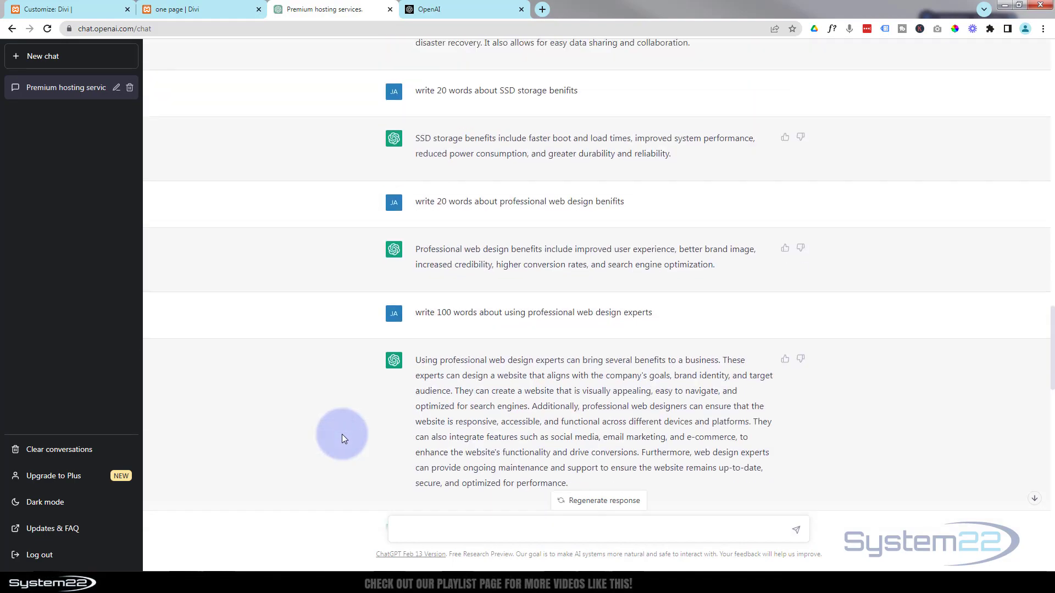
pyautogui.scroll(15, 341, 438)
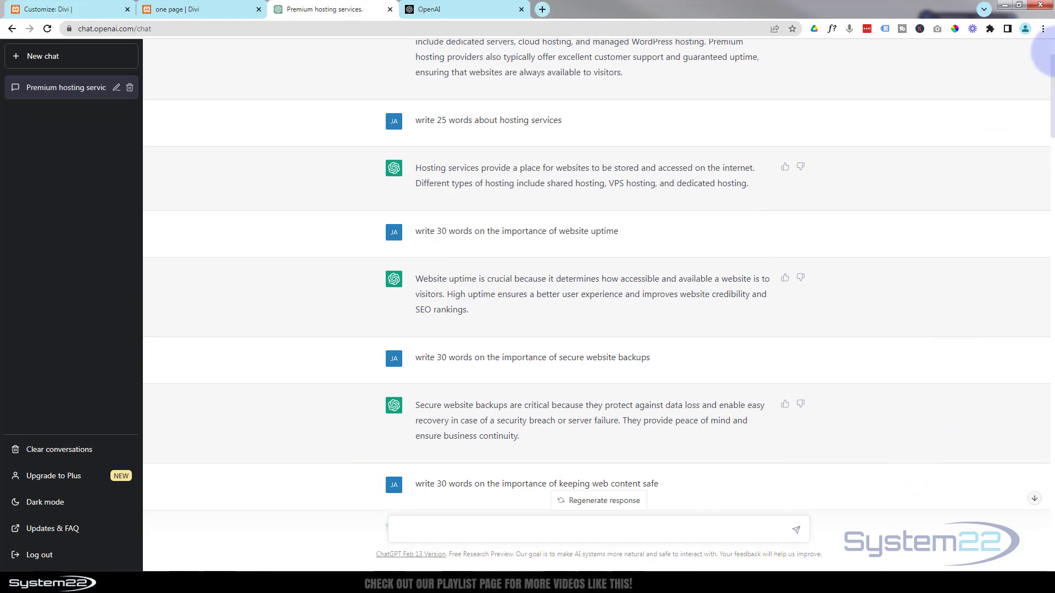
pyautogui.moveTo(1052, 105); pyautogui.dragTo(1051, 62)
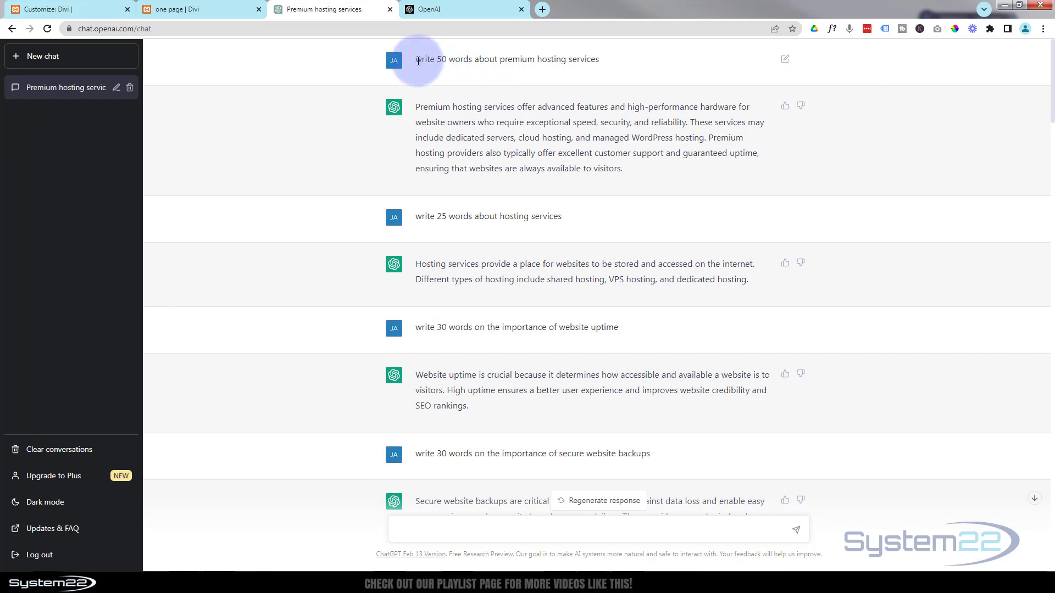
pyautogui.moveTo(418, 61); pyautogui.dragTo(614, 58)
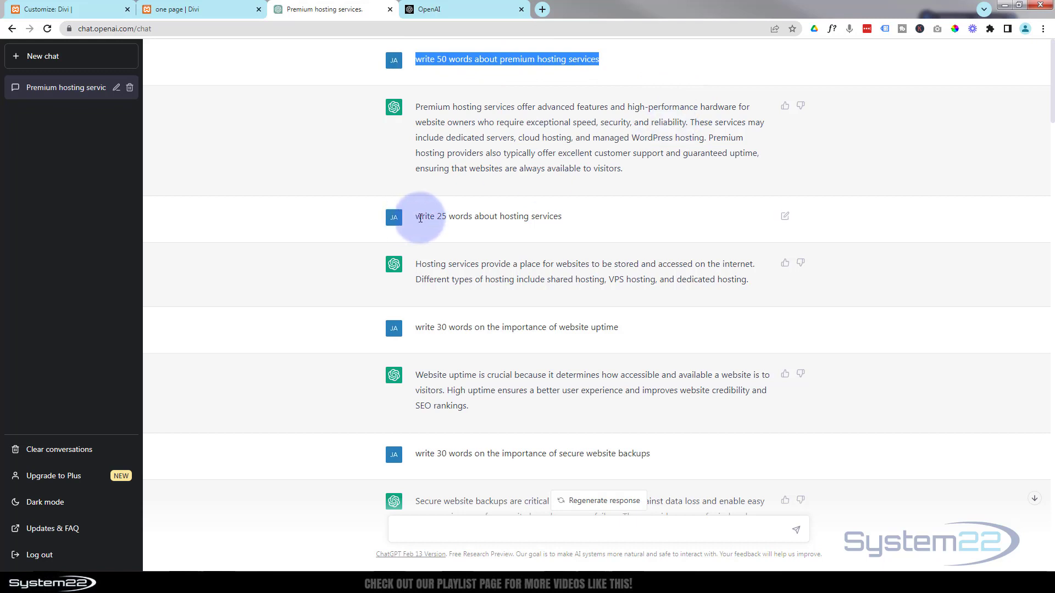
# Copy the earlier prompt "write 25 words about hosting services" and submit it again as a new message
pyautogui.click(451, 213)
pyautogui.tripleClick(451, 213)
pyautogui.hotkey('ctrl', 'c')
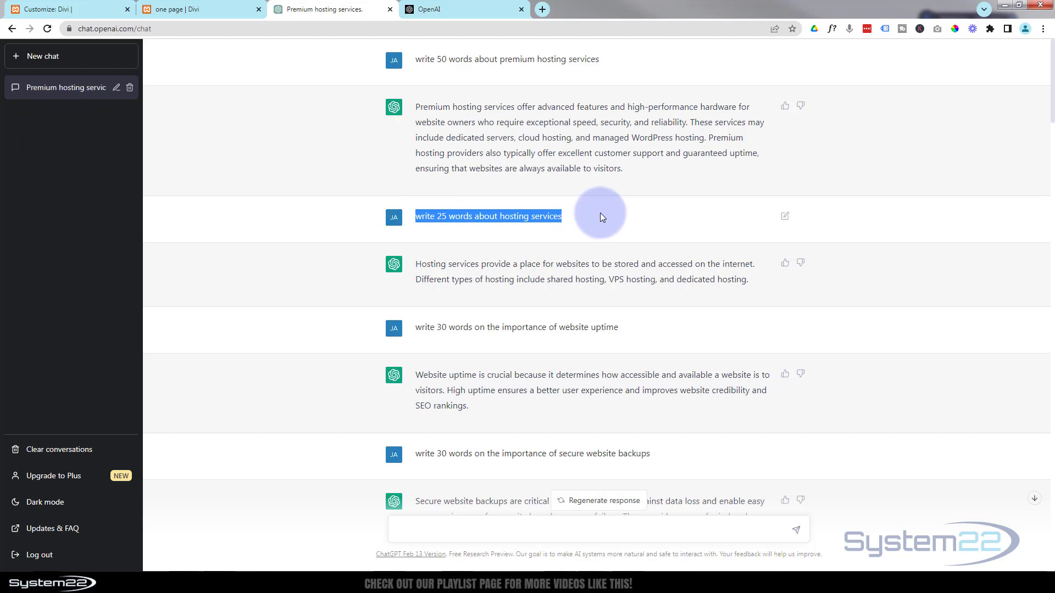
pyautogui.scroll(-4, 510, 390)
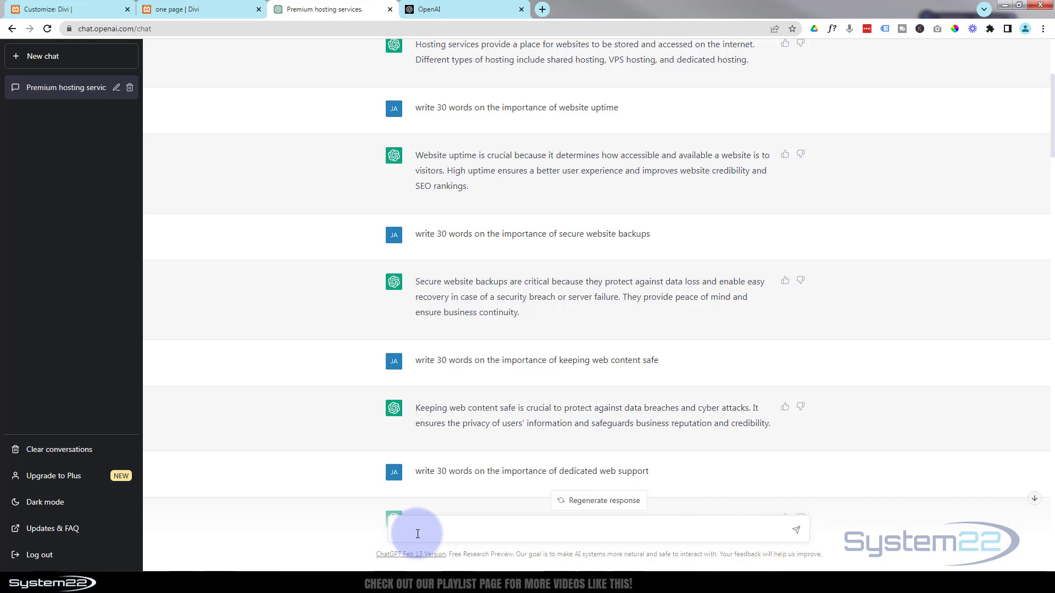
pyautogui.click(418, 534)
pyautogui.hotkey('ctrl', 'v')
pyautogui.press('Return')
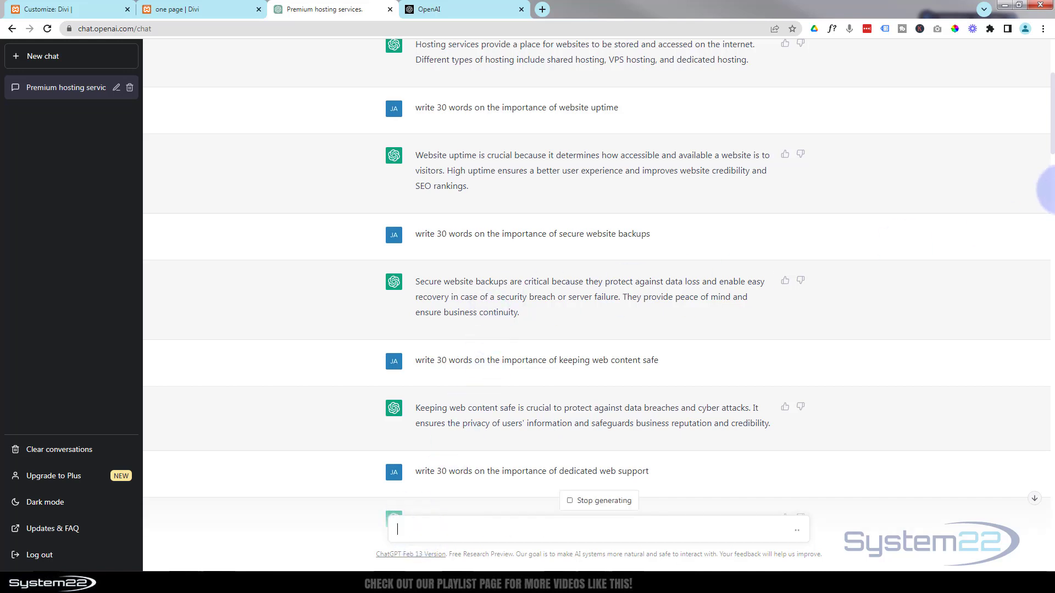
# Regenerate the answer to the new 25-word hosting services prompt and copy the second version's text
pyautogui.moveTo(1052, 146); pyautogui.dragTo(1045, 579)
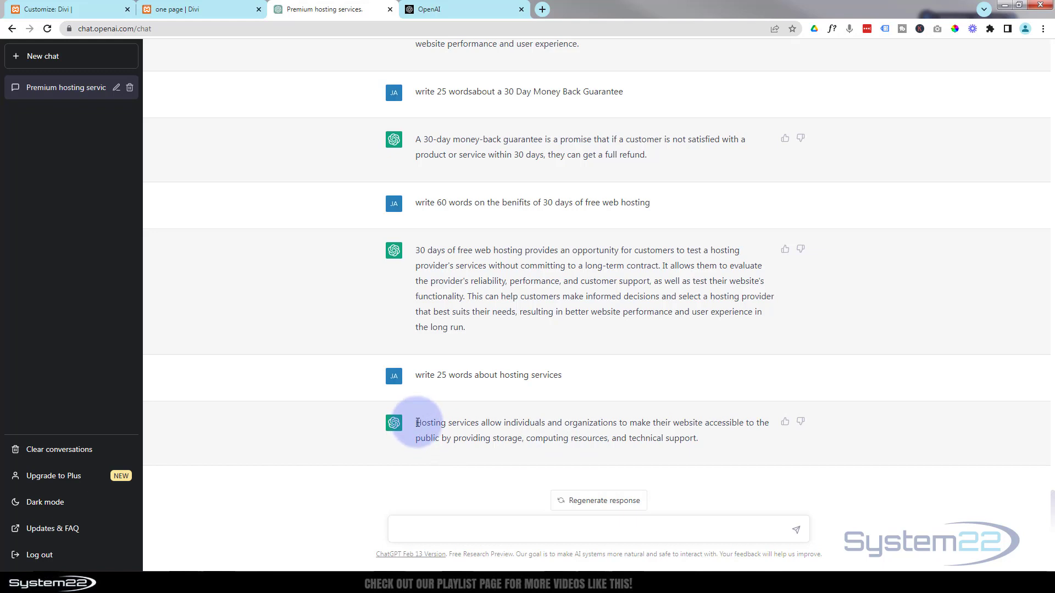
pyautogui.moveTo(419, 422); pyautogui.dragTo(730, 448)
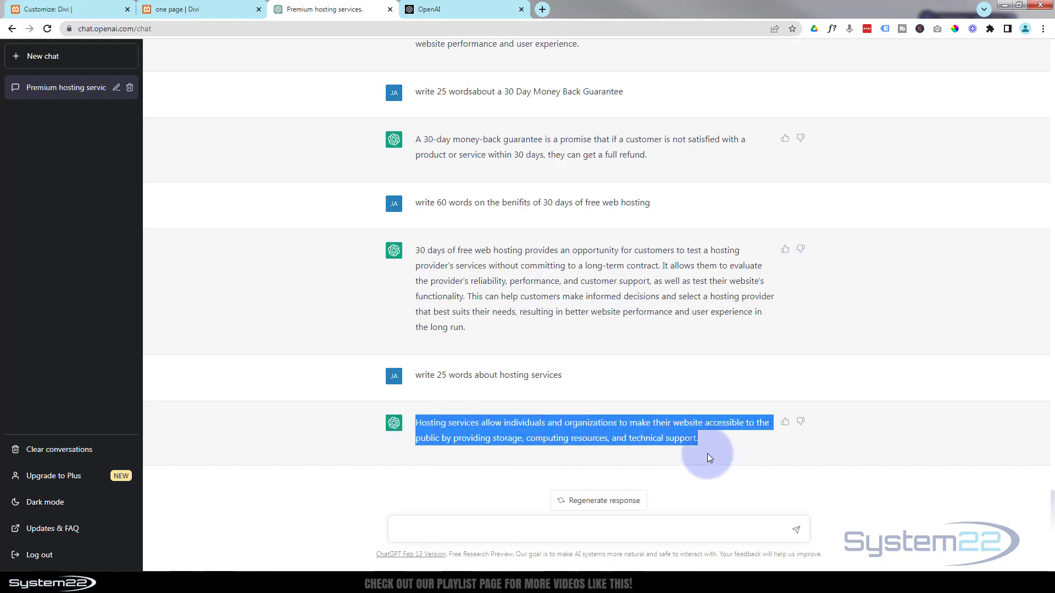
pyautogui.click(601, 501)
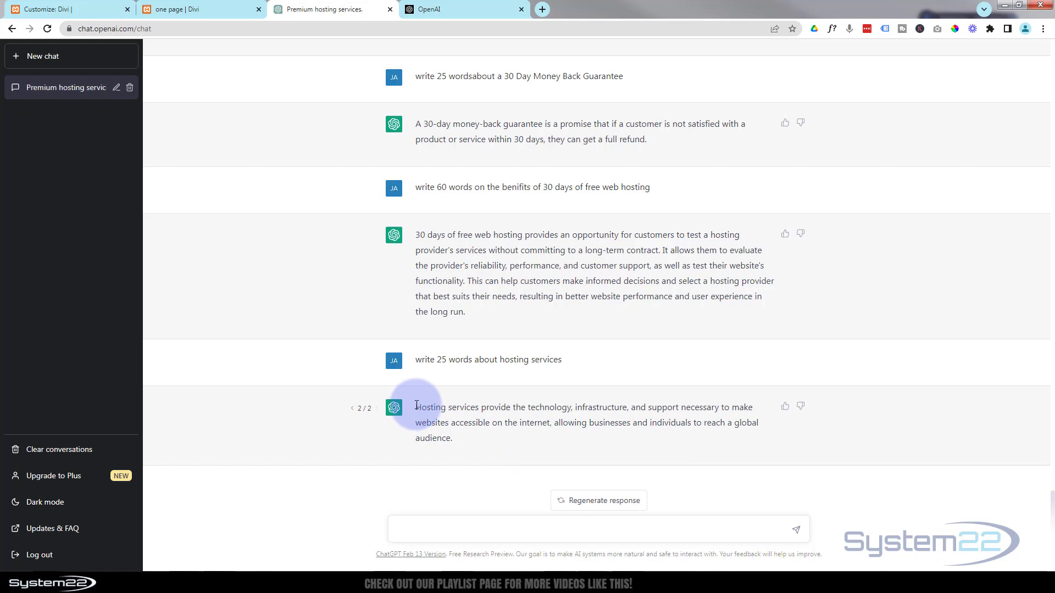
pyautogui.moveTo(416, 406); pyautogui.dragTo(460, 445)
pyautogui.hotkey('ctrl', 'c')
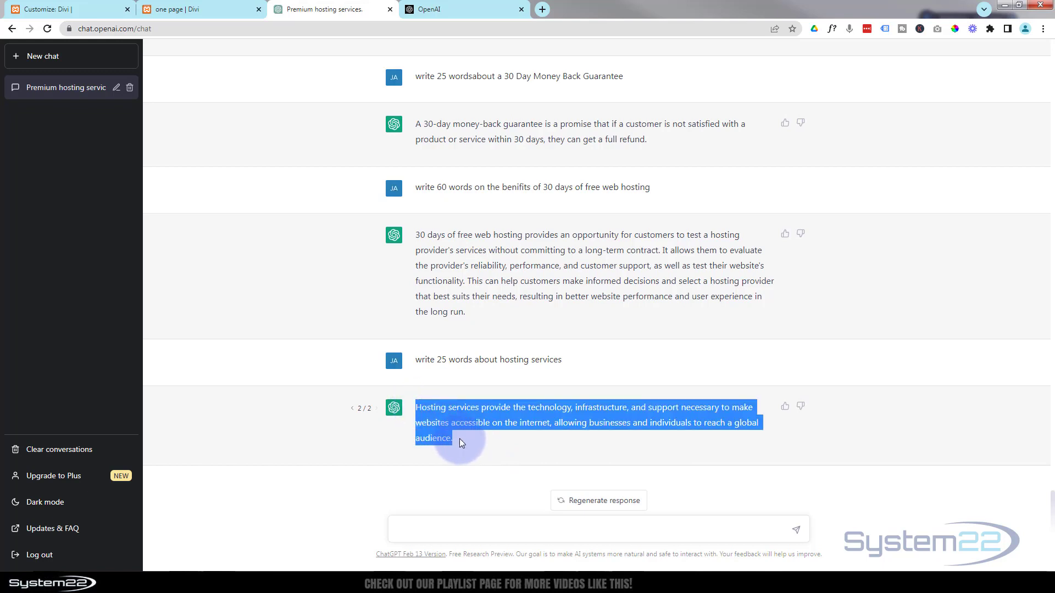
# Return to the "one page" page and replace the placeholder paragraph under Premium Hosting Services with the copied text
pyautogui.click(200, 10)
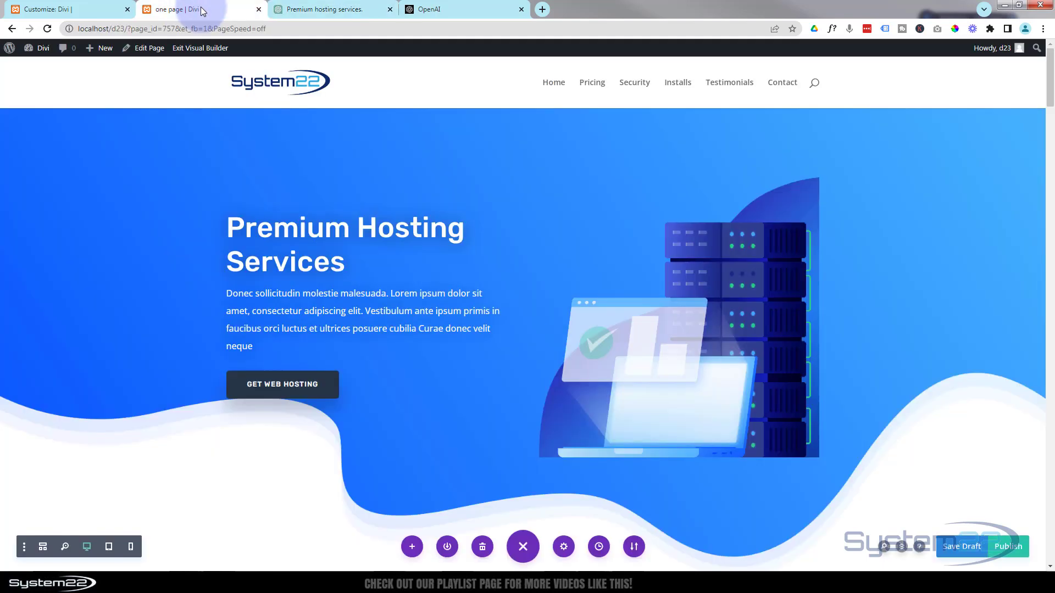
pyautogui.click(314, 311)
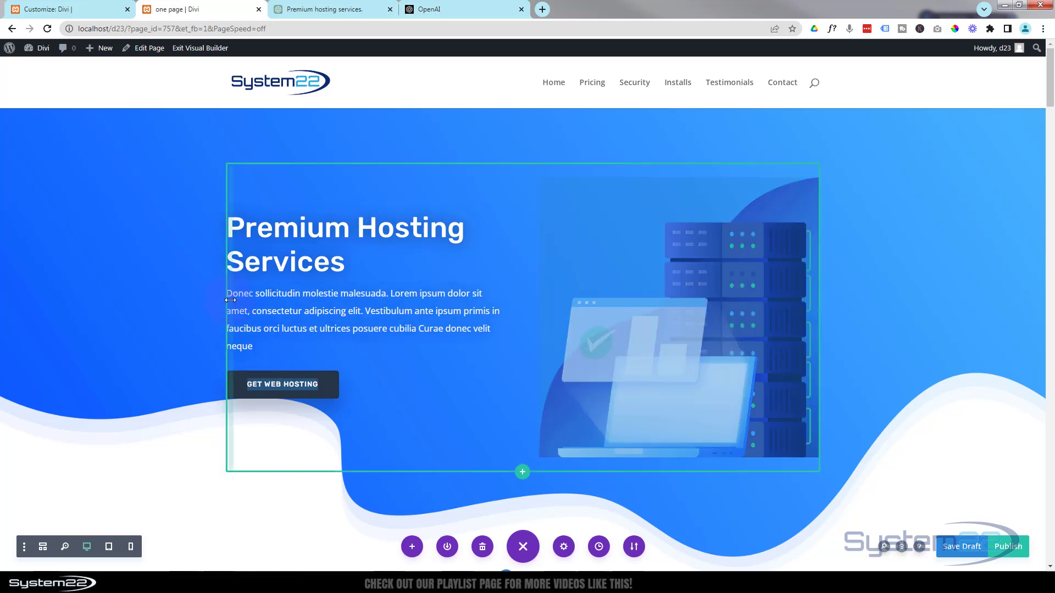
pyautogui.moveTo(232, 301); pyautogui.dragTo(229, 294)
pyautogui.hotkey('ctrl', 'v')
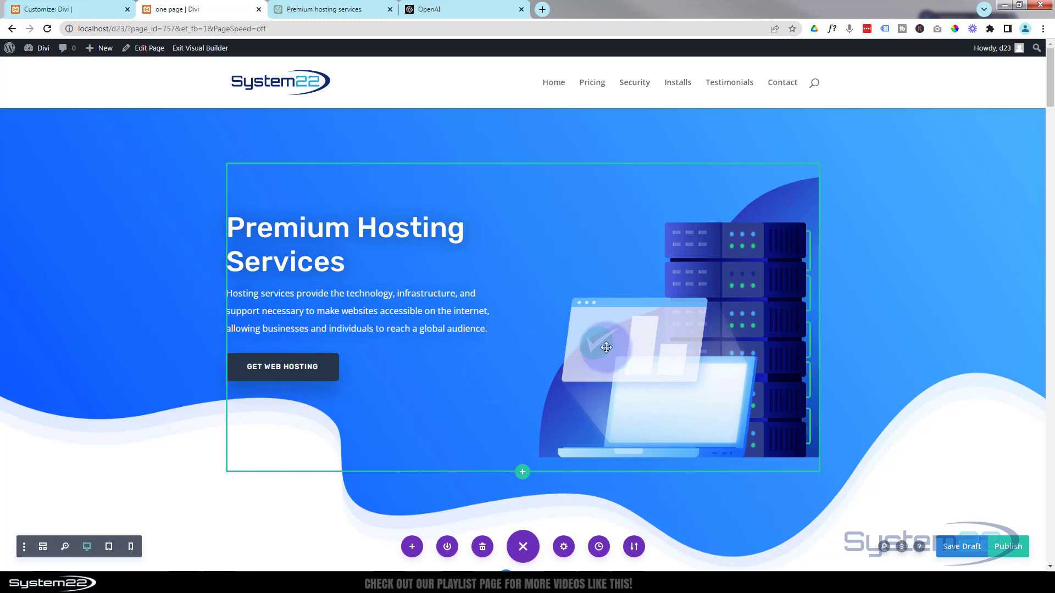
# Locate the Our Services placeholder heading, switch to ChatGPT and submit the prompt "write 20 words about hosting services"
pyautogui.scroll(-6, 466, 384)
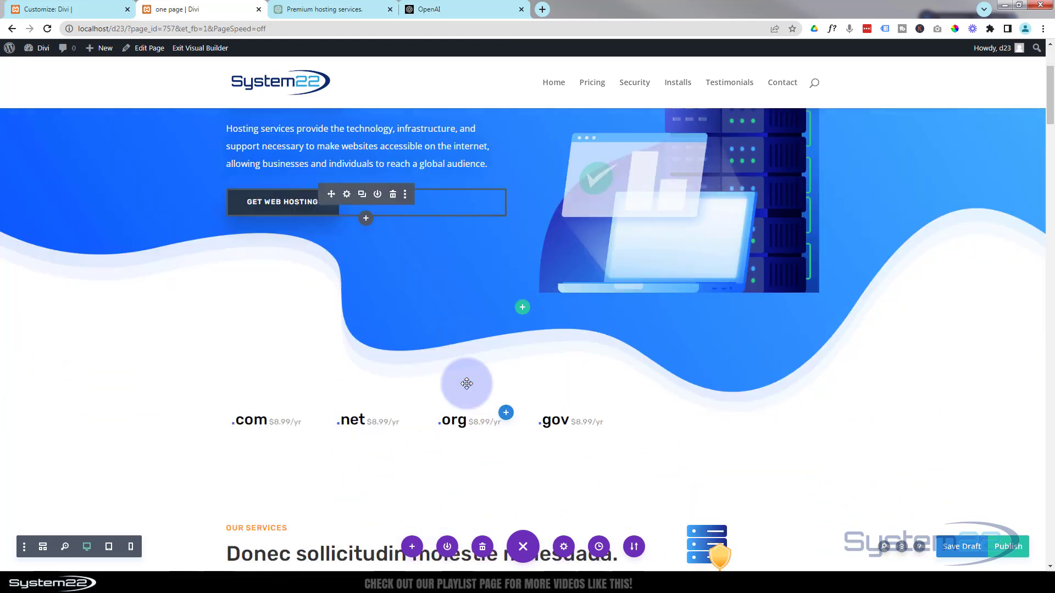
pyautogui.scroll(-2, 467, 382)
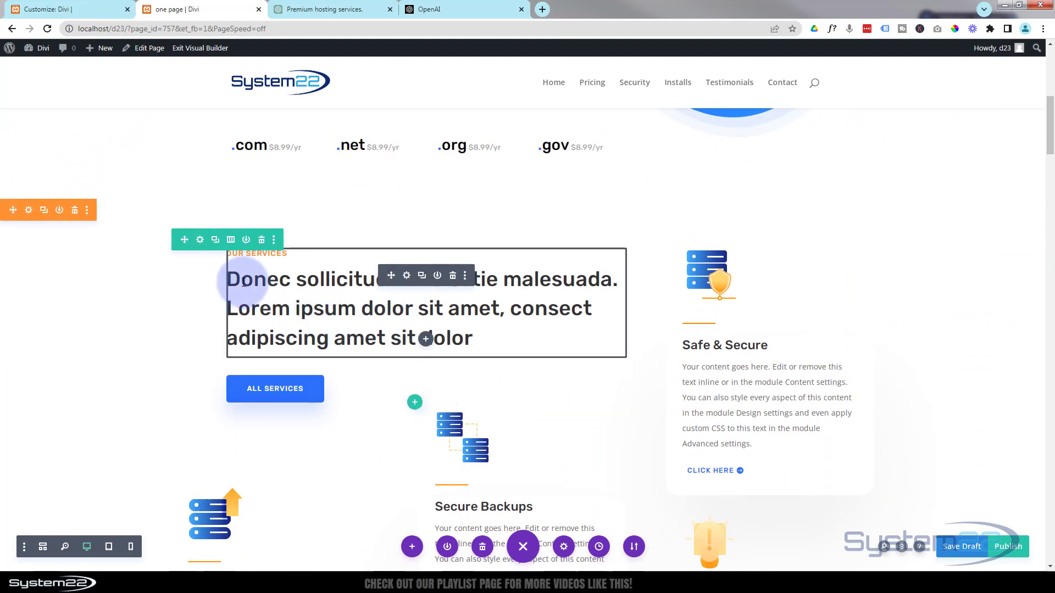
pyautogui.click(323, 9)
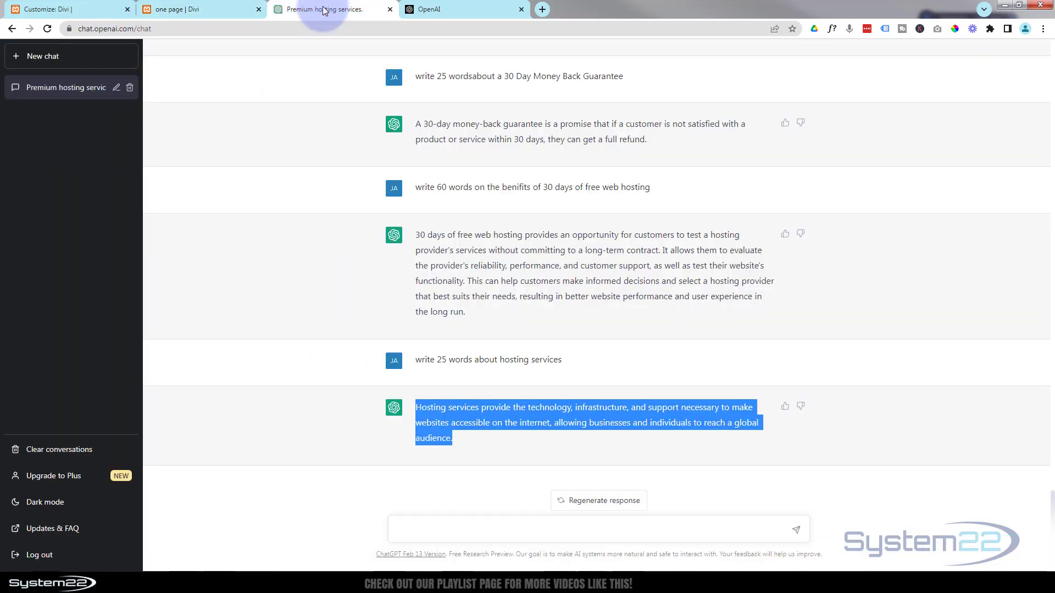
pyautogui.click(445, 529)
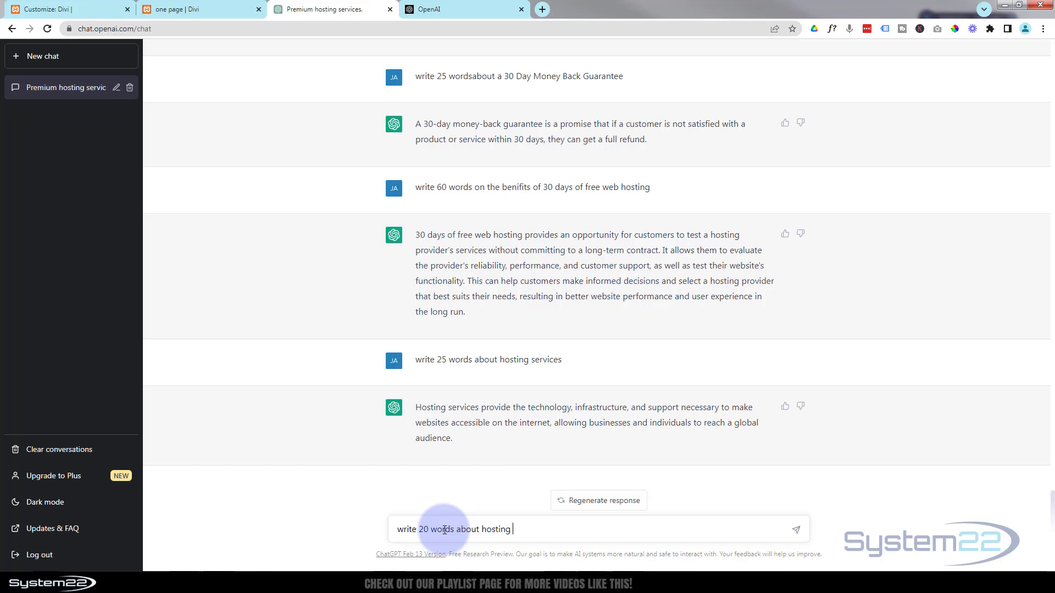
pyautogui.press('Return')
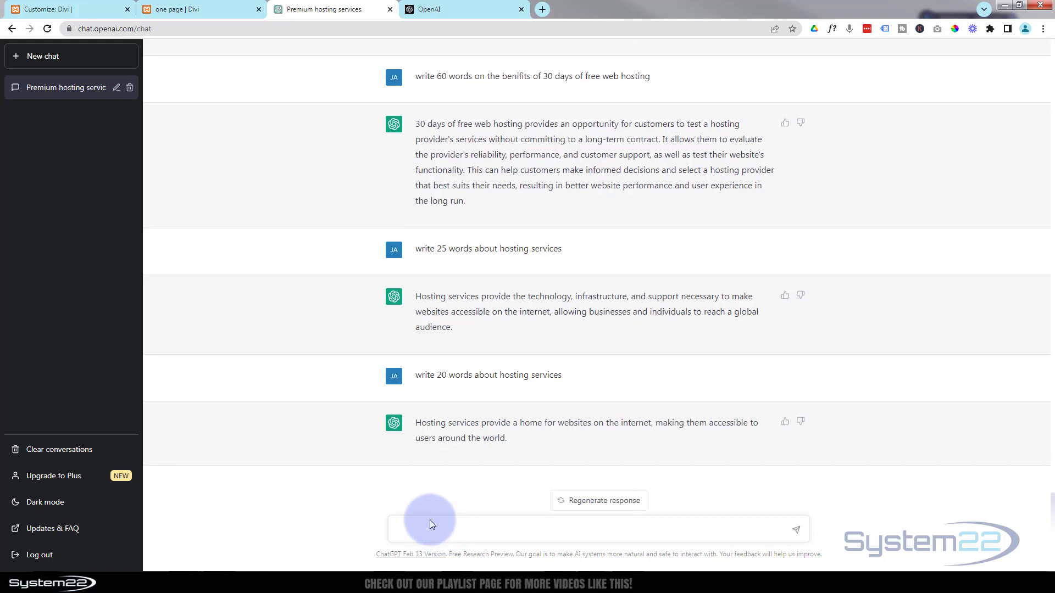
# Regenerate the 20-word hosting services answer and copy the new version
pyautogui.click(585, 501)
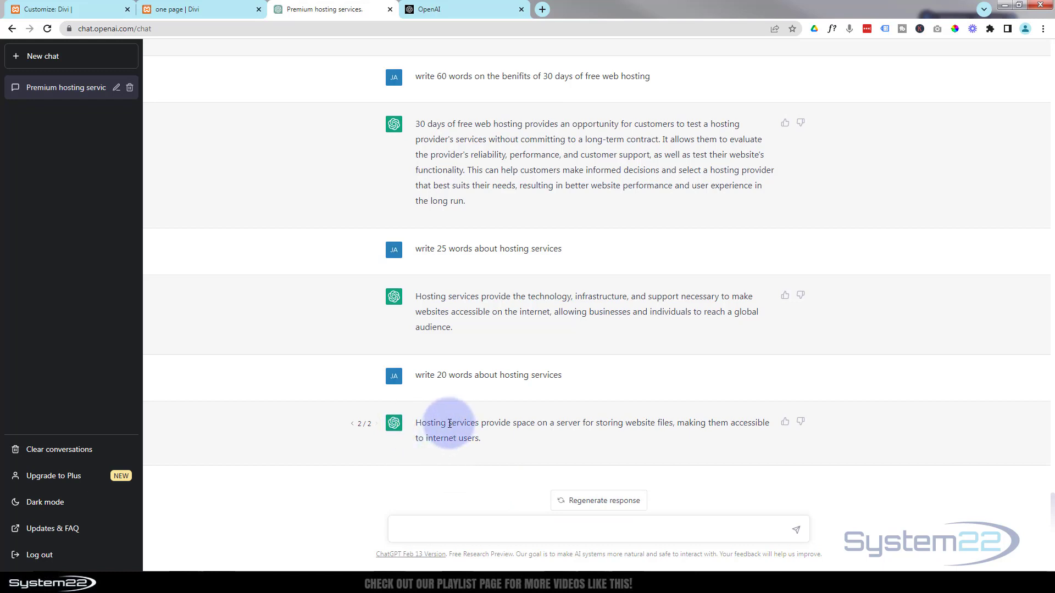
pyautogui.moveTo(415, 424); pyautogui.dragTo(493, 444)
pyautogui.hotkey('ctrl', 'c')
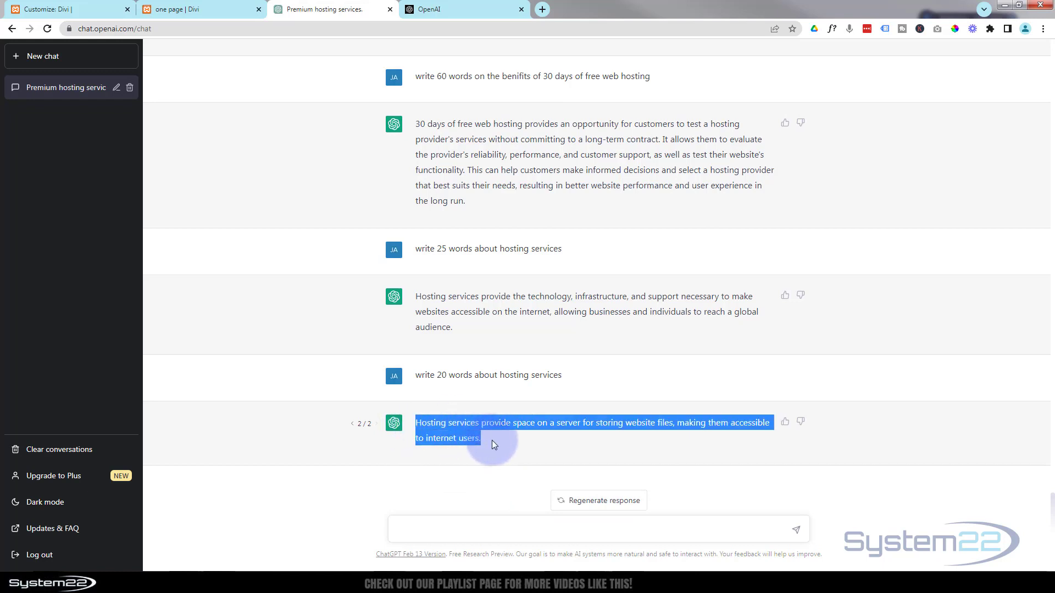
# On the "one page" page, replace the Our Services placeholder heading with the copied text and change its first word to "Our"
pyautogui.click(171, 9)
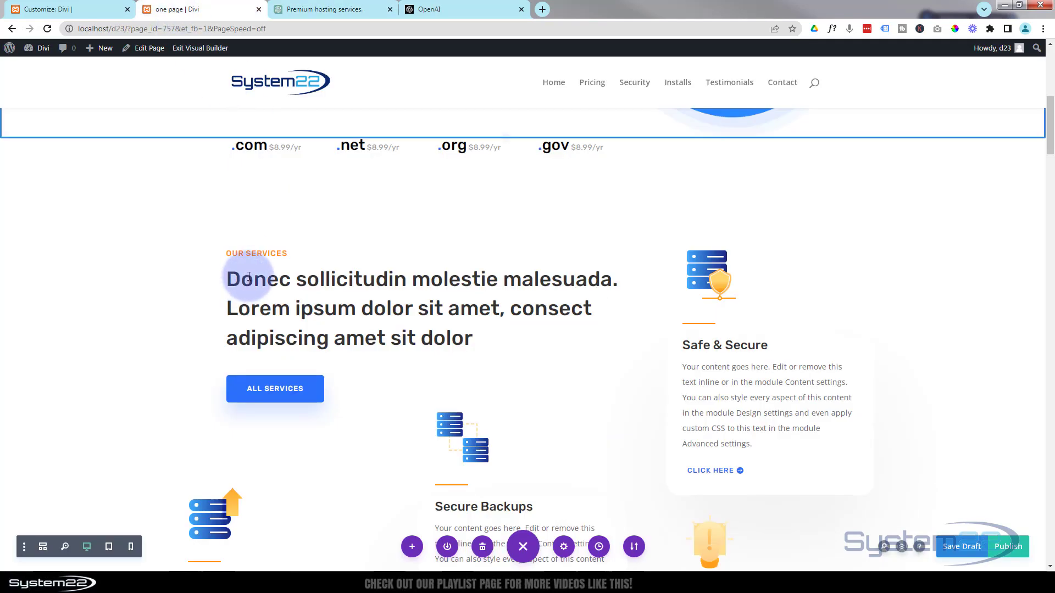
pyautogui.click(362, 308)
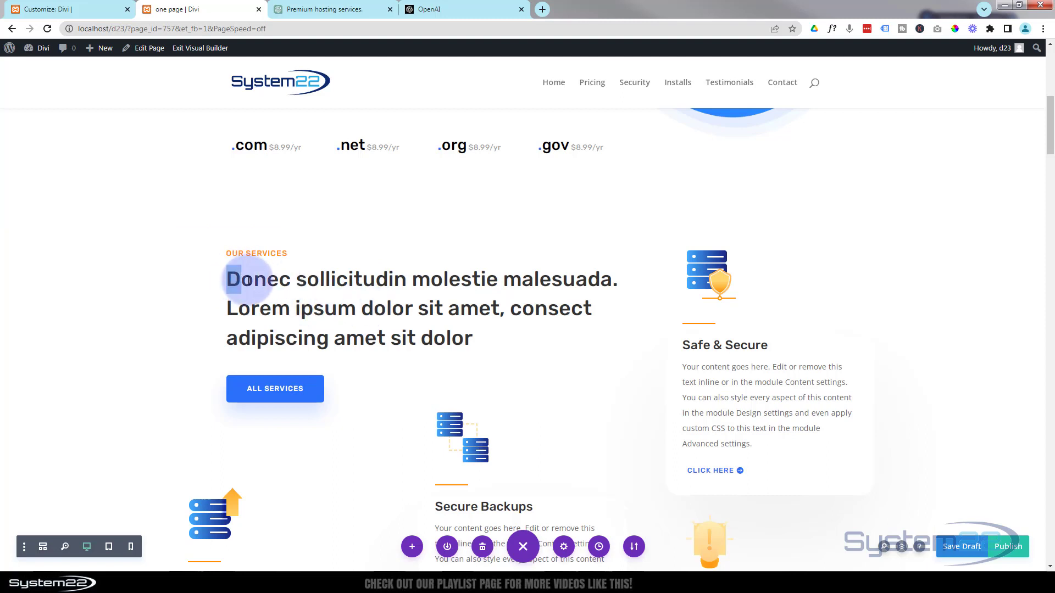
pyautogui.moveTo(233, 279); pyautogui.dragTo(501, 344)
pyautogui.hotkey('ctrl', 'v')
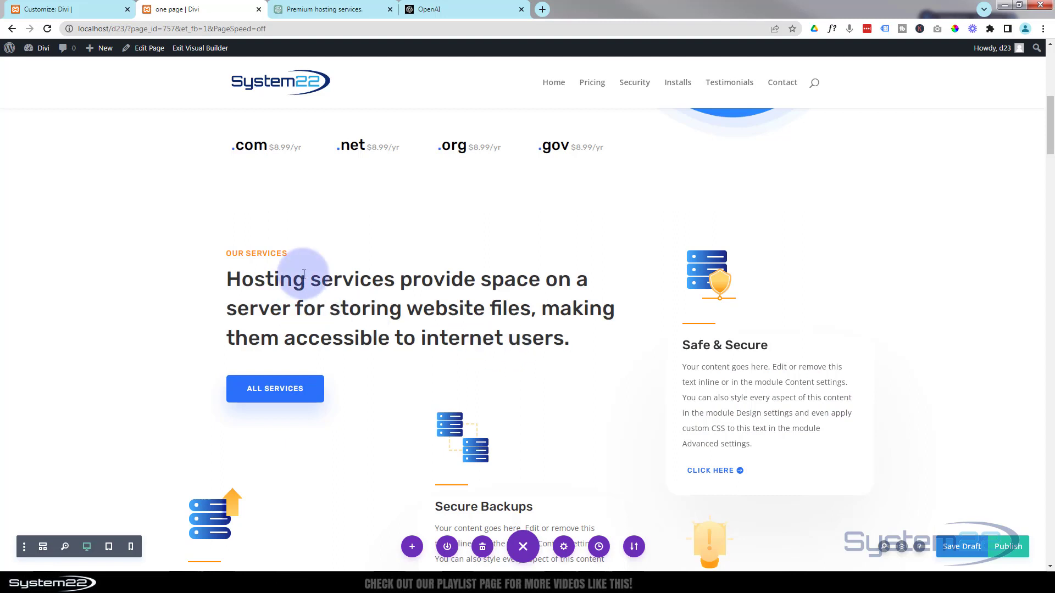
pyautogui.moveTo(305, 281); pyautogui.dragTo(235, 284)
pyautogui.write('Our')
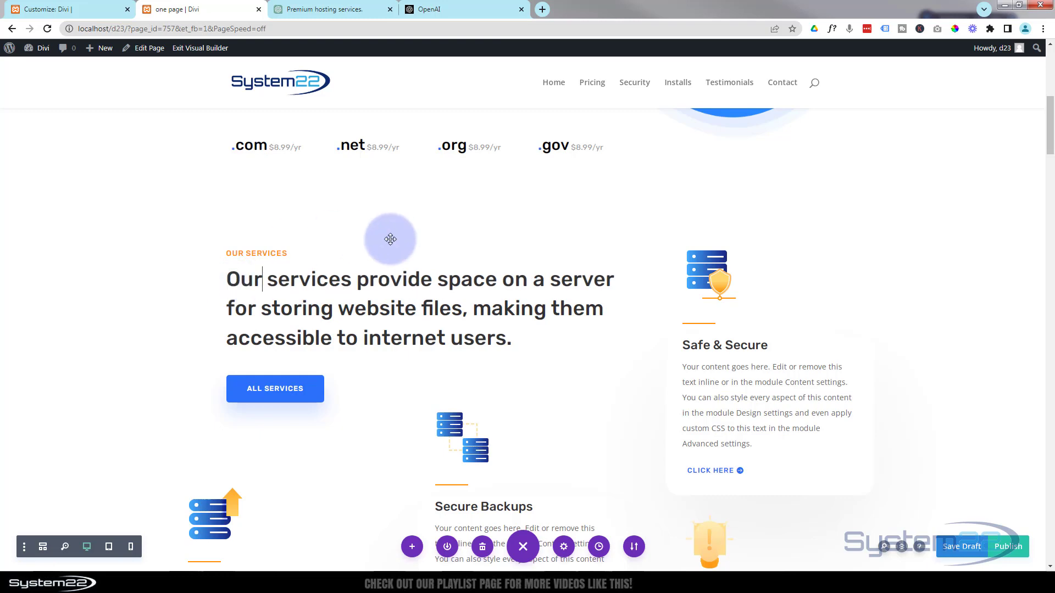
# Locate the Uptime Guarantee placeholder text, switch to ChatGPT and ask it to write 40 words about the importance of website uptime
pyautogui.scroll(-1, 390, 239)
pyautogui.scroll(-1, 277, 319)
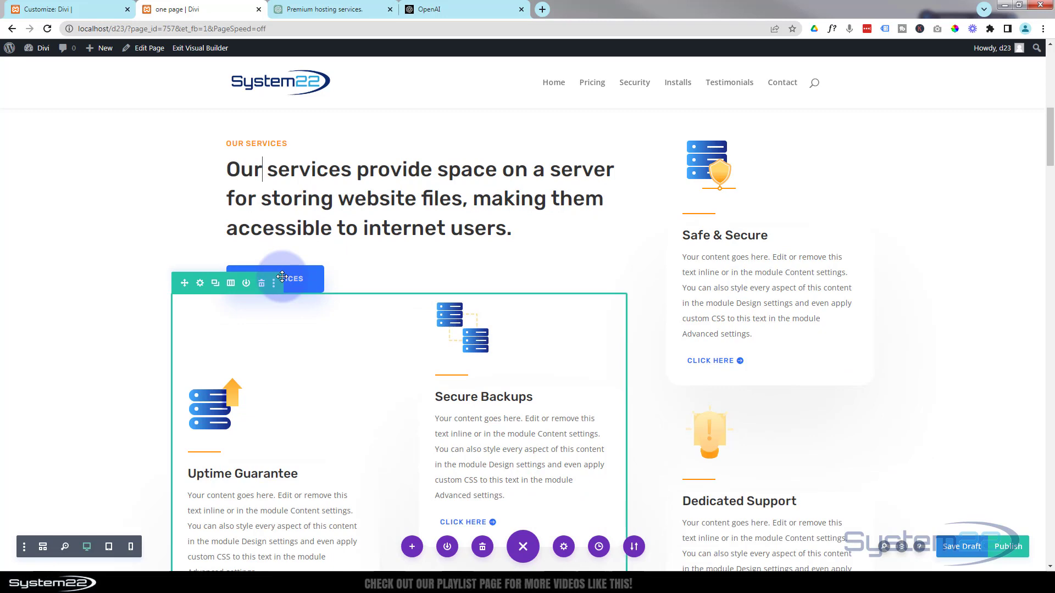
pyautogui.scroll(-2, 298, 318)
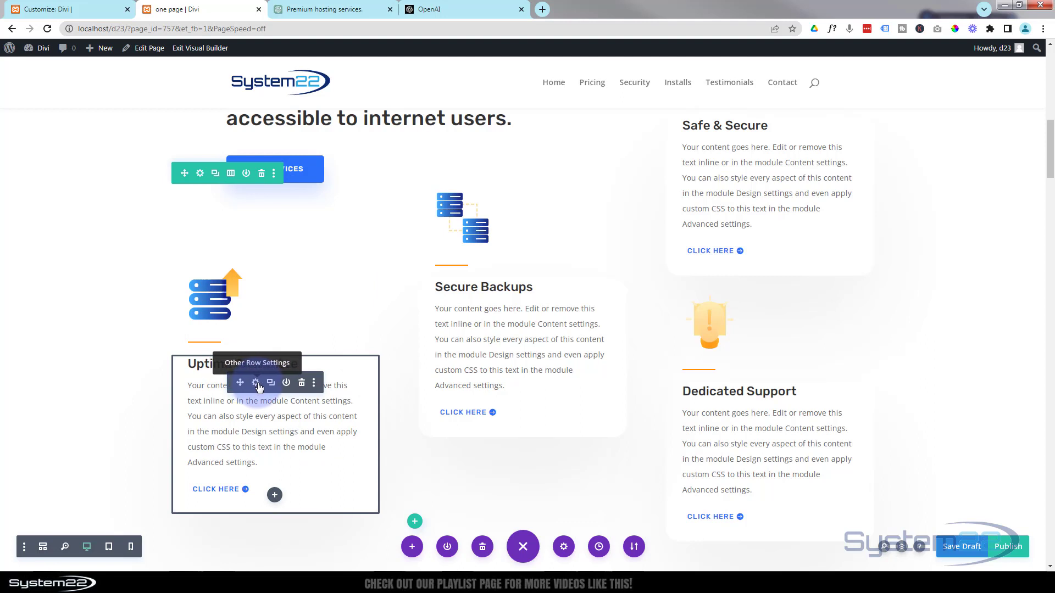
pyautogui.click(308, 9)
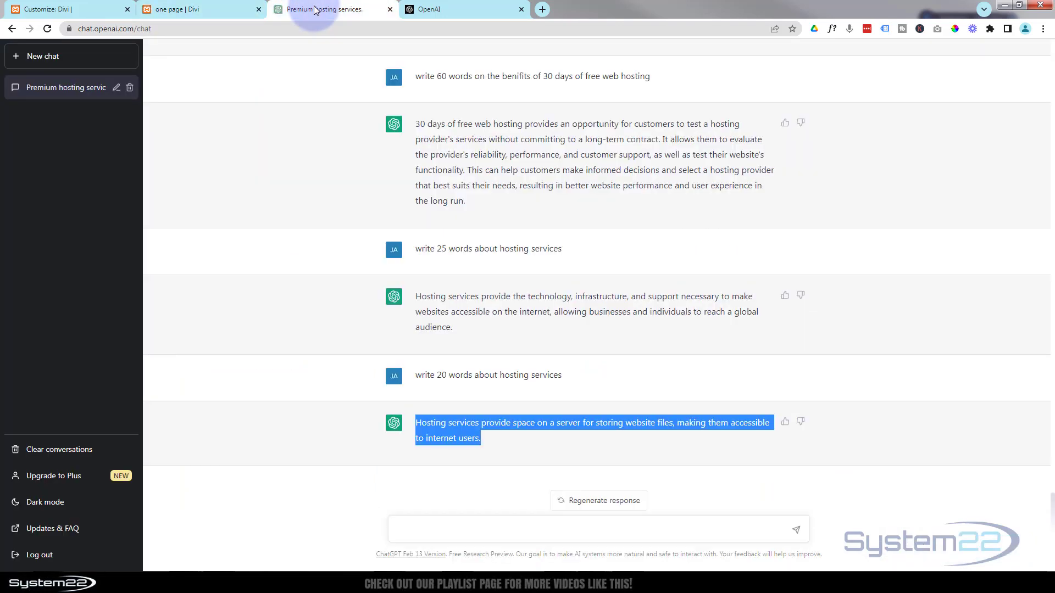
pyautogui.click(413, 529)
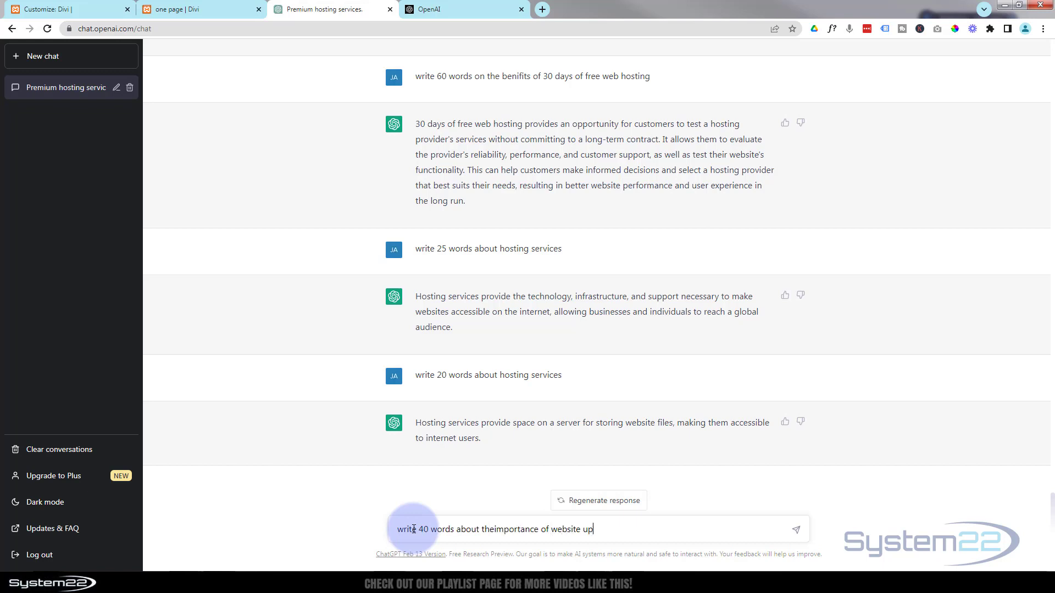
pyautogui.press('Return')
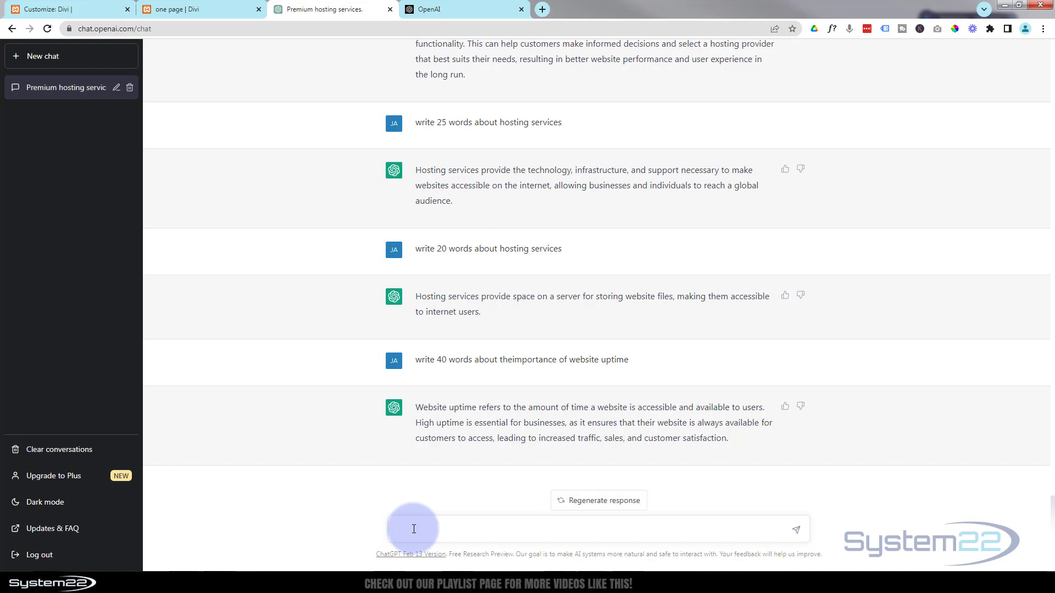
# Copy ChatGPT's 40-word uptime answer and use it to replace the Uptime Guarantee placeholder text on the "one page" page
pyautogui.click(413, 529)
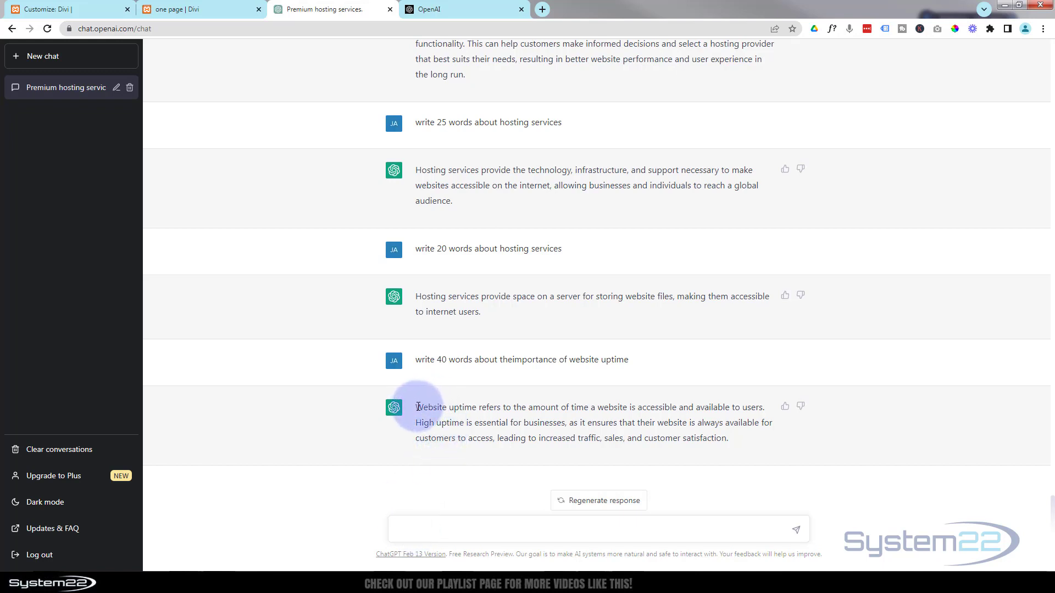
pyautogui.moveTo(417, 407); pyautogui.dragTo(732, 447)
pyautogui.hotkey('ctrl', 'c')
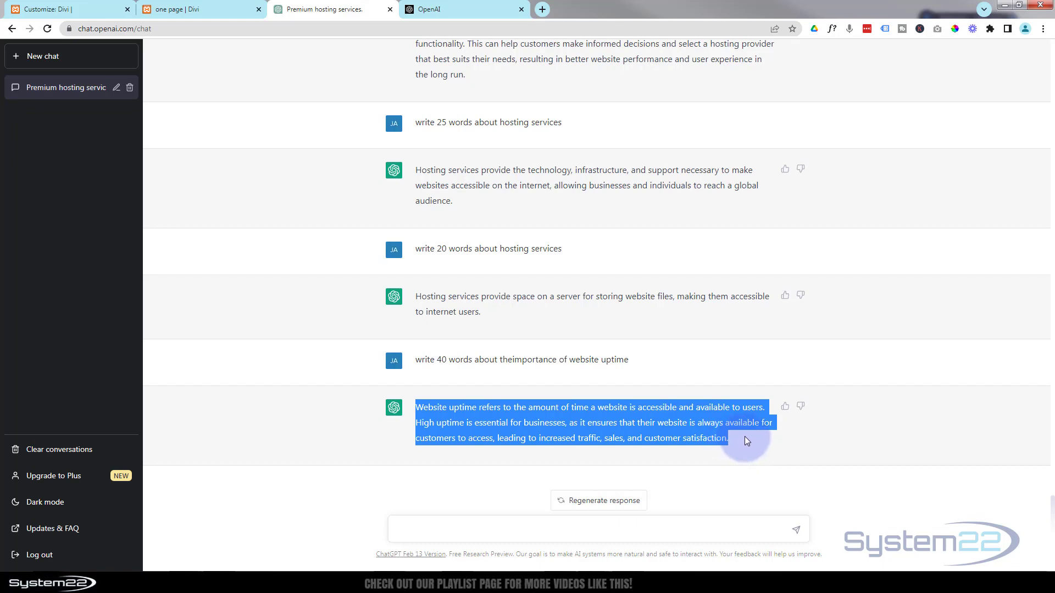
pyautogui.click(207, 10)
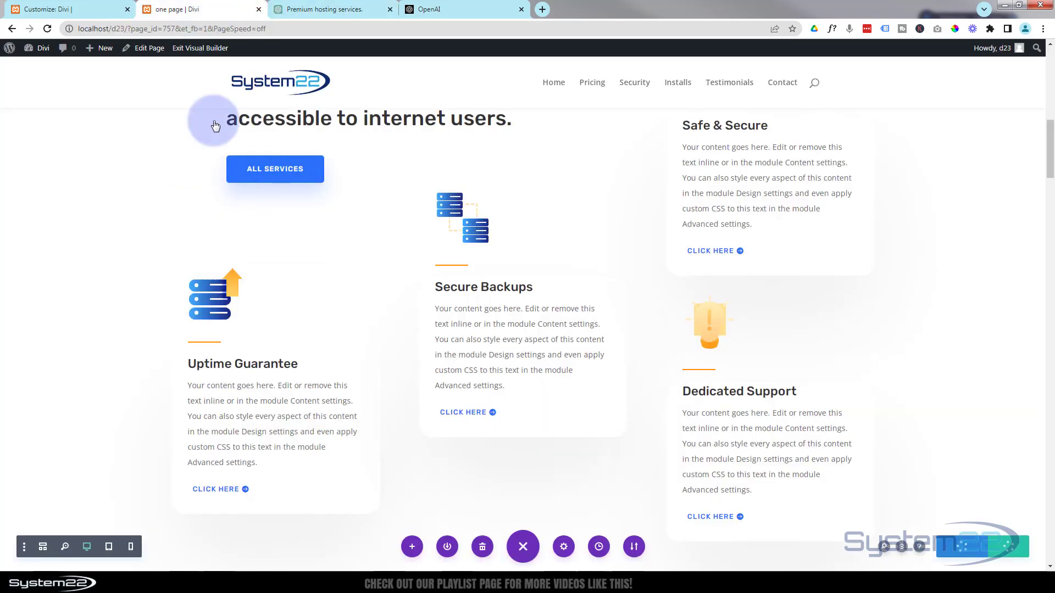
pyautogui.click(243, 424)
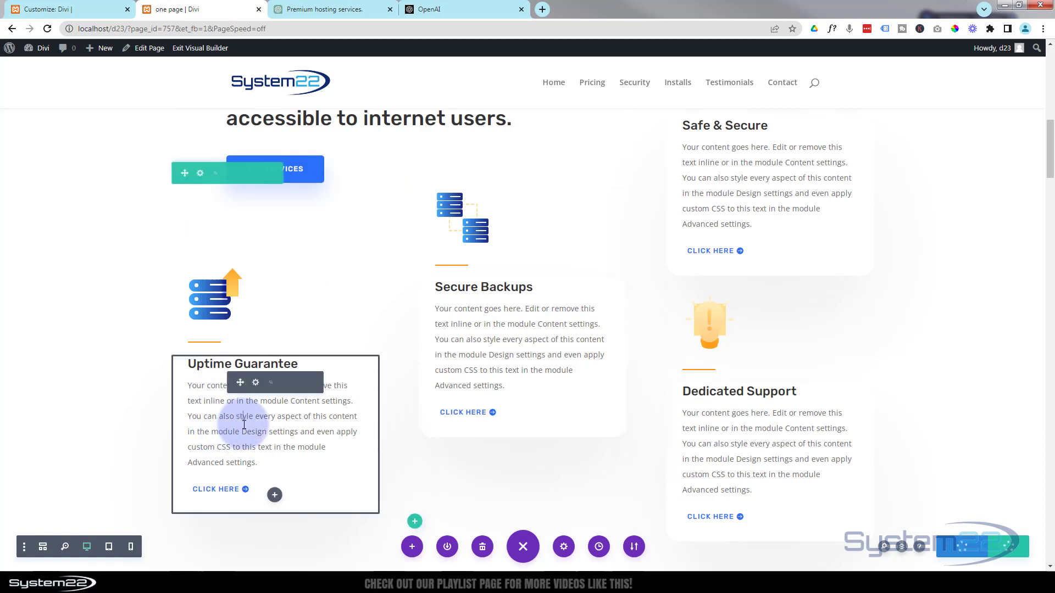
pyautogui.moveTo(259, 467); pyautogui.dragTo(188, 384)
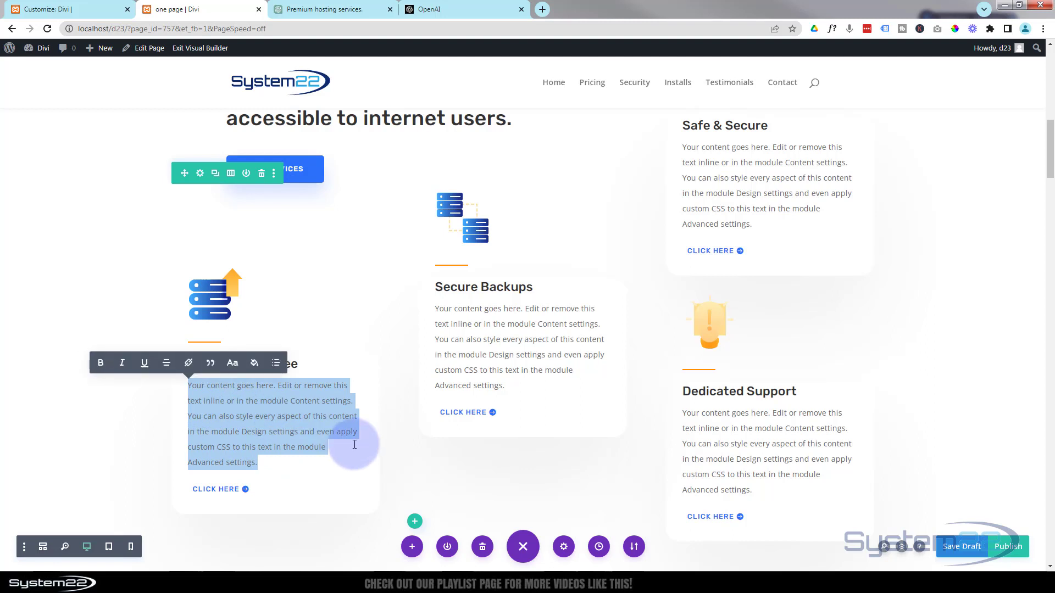
pyautogui.hotkey('ctrl', 'v')
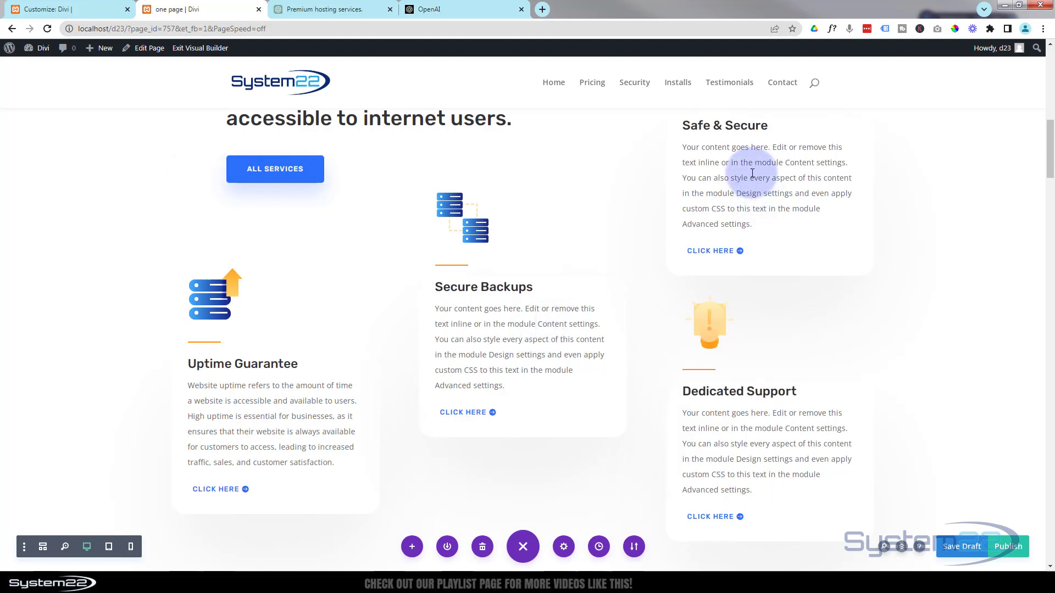
# Switch to ChatGPT, find the earlier prompt "write 30 words on the importance of secure website backups" and copy its answer
pyautogui.moveTo(747, 471)
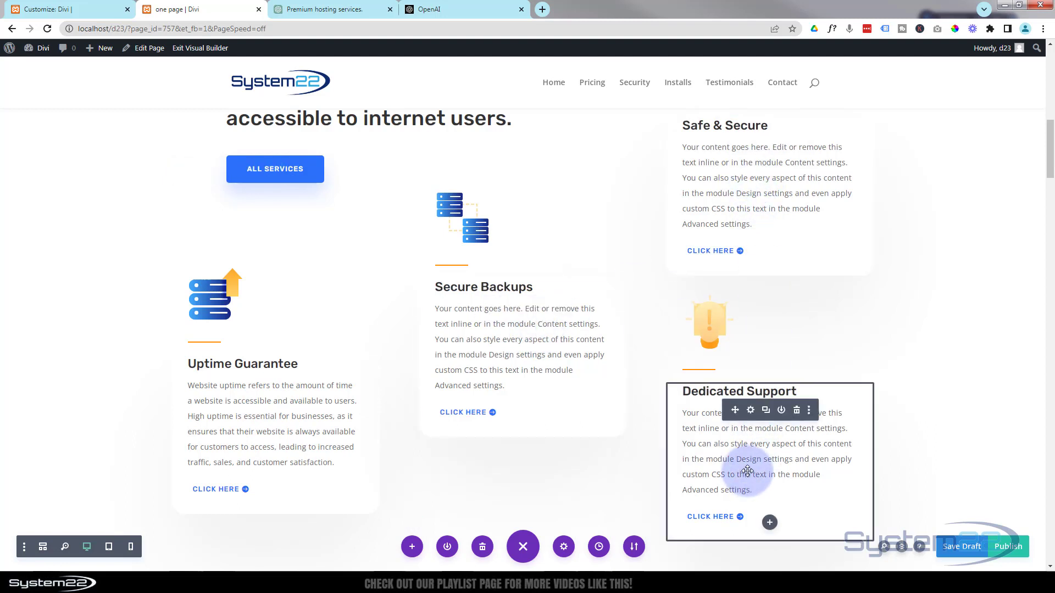
pyautogui.click(328, 11)
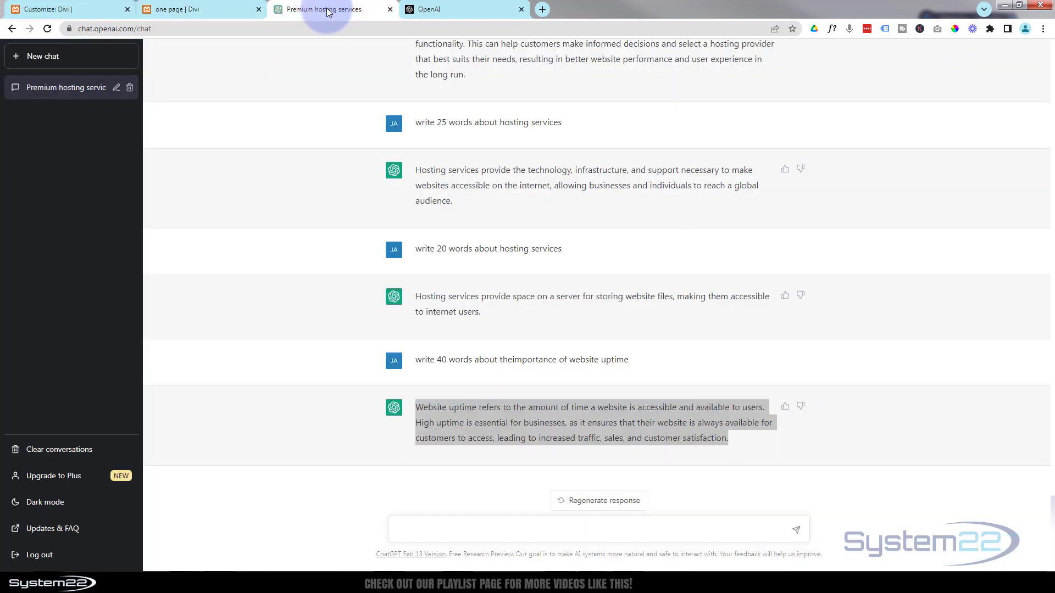
pyautogui.click(1019, 494)
pyautogui.scroll(20, 948, 372)
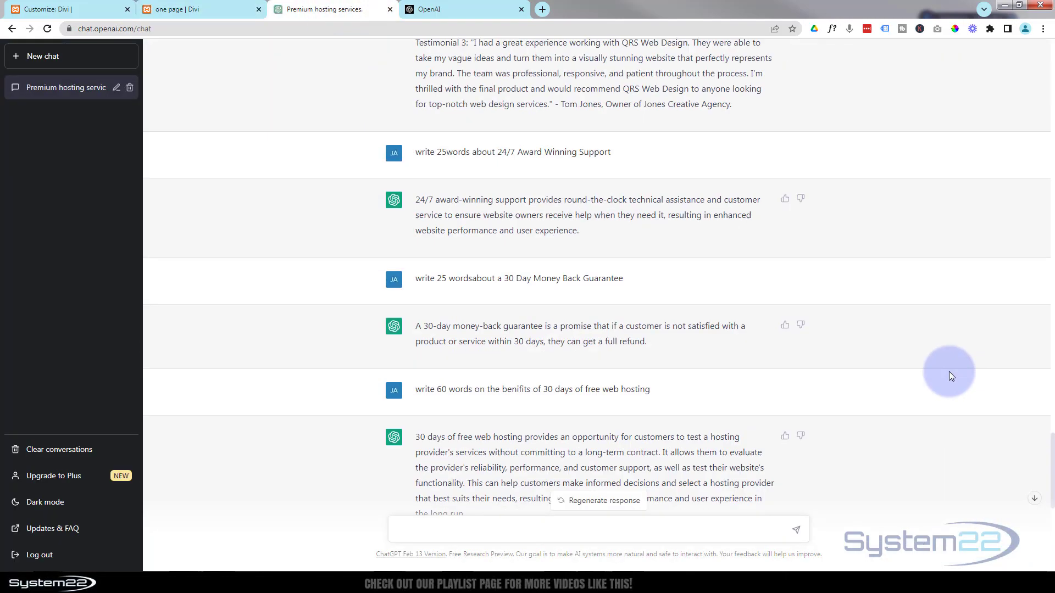
pyautogui.scroll(15, 948, 371)
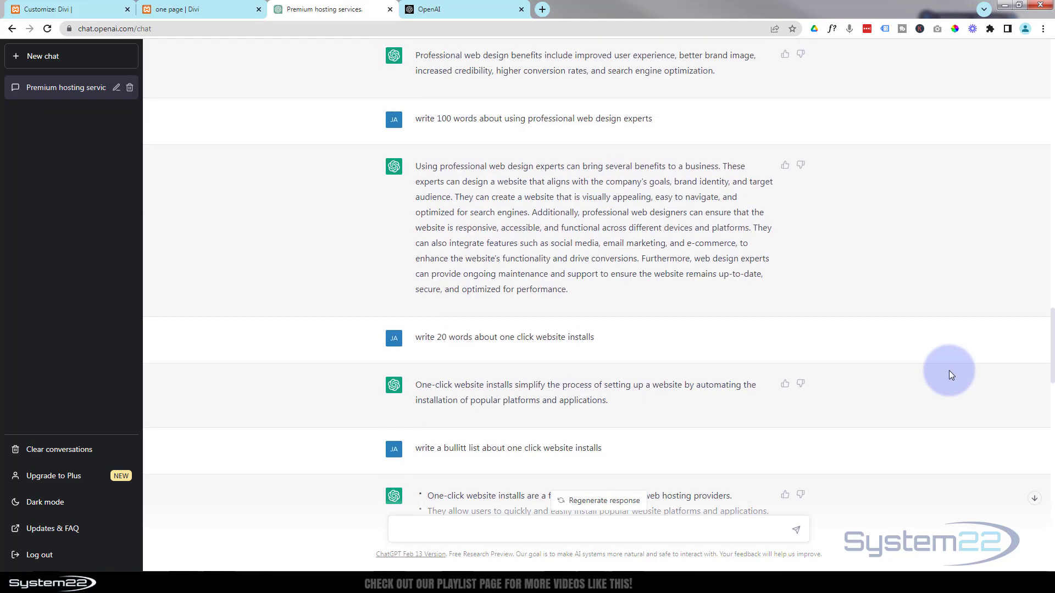
pyautogui.scroll(15, 948, 371)
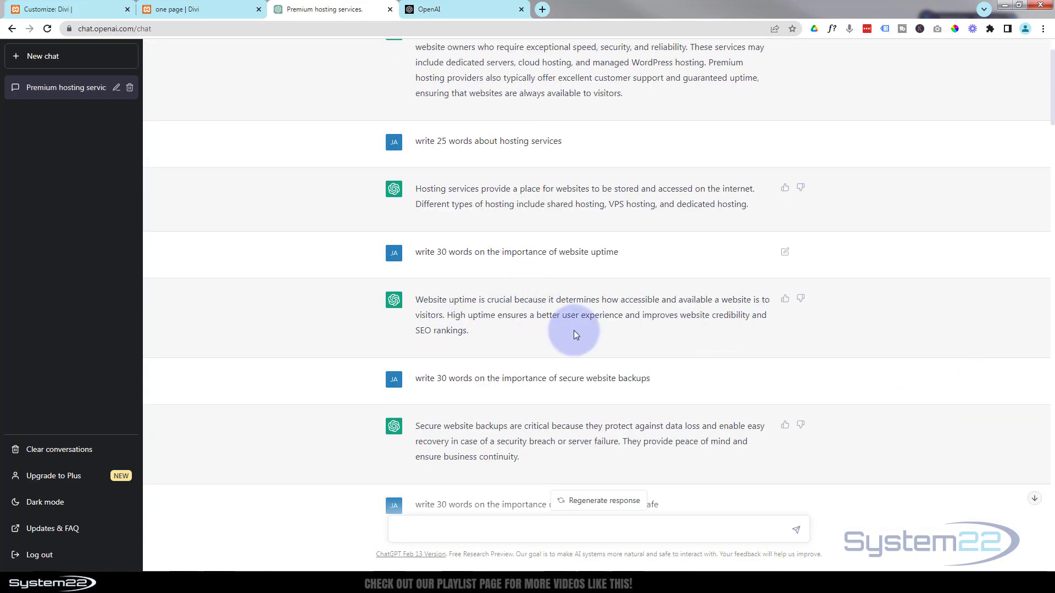
pyautogui.scroll(-2, 528, 308)
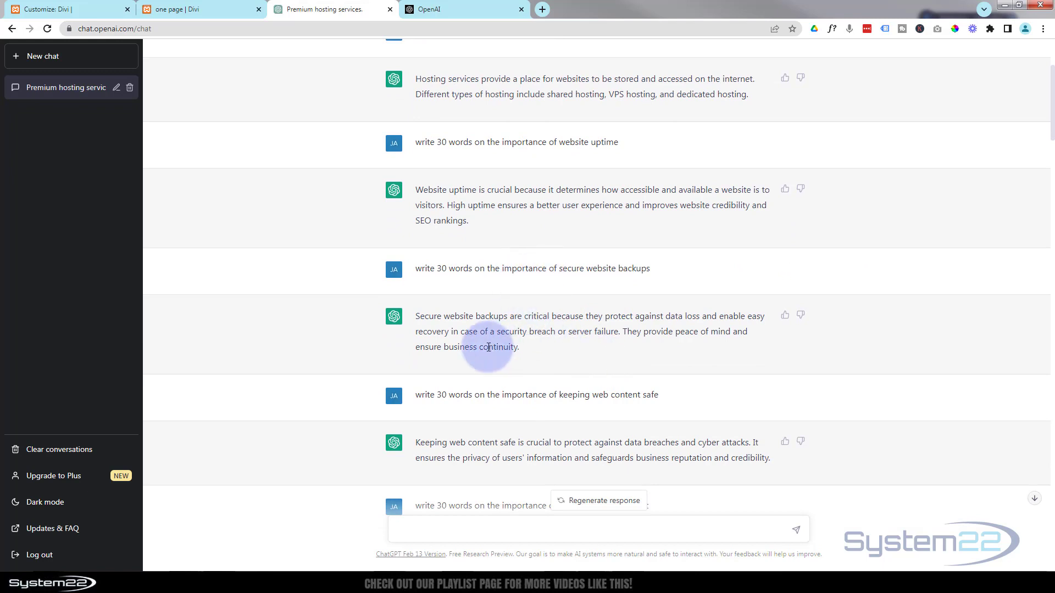
pyautogui.moveTo(416, 316); pyautogui.dragTo(534, 352)
pyautogui.hotkey('ctrl', 'c')
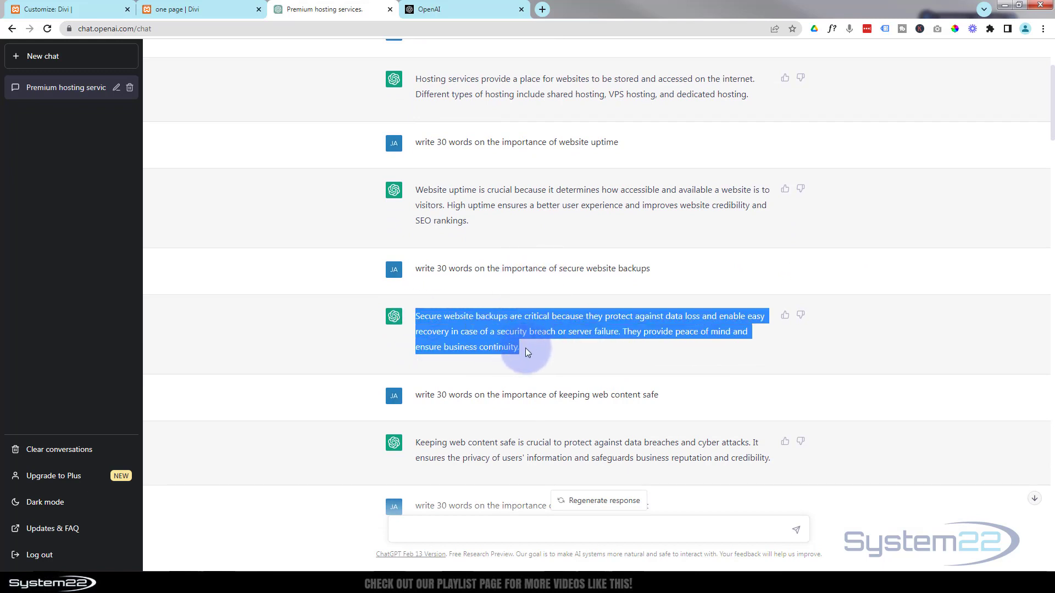
# On the "one page" page, replace the Secure Backups placeholder text with the copied answer and return to ChatGPT
pyautogui.click(190, 11)
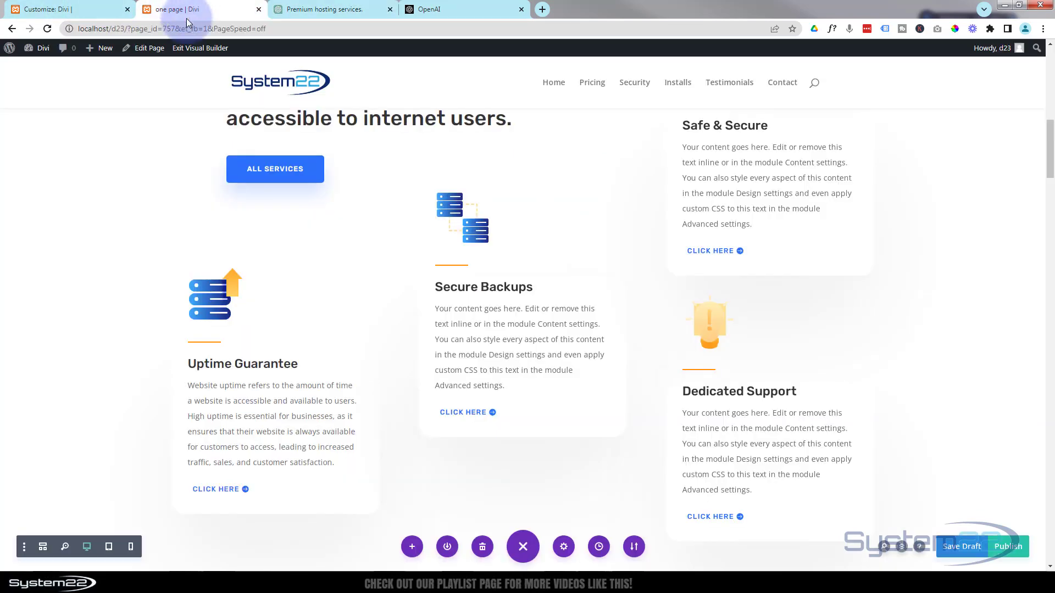
pyautogui.click(461, 328)
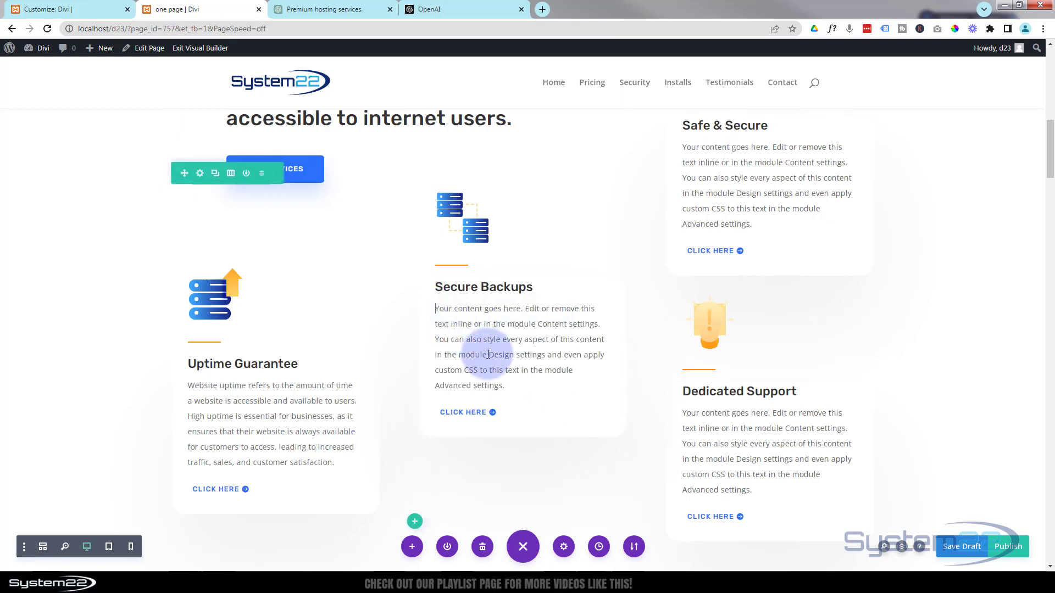
pyautogui.moveTo(508, 389); pyautogui.dragTo(441, 314)
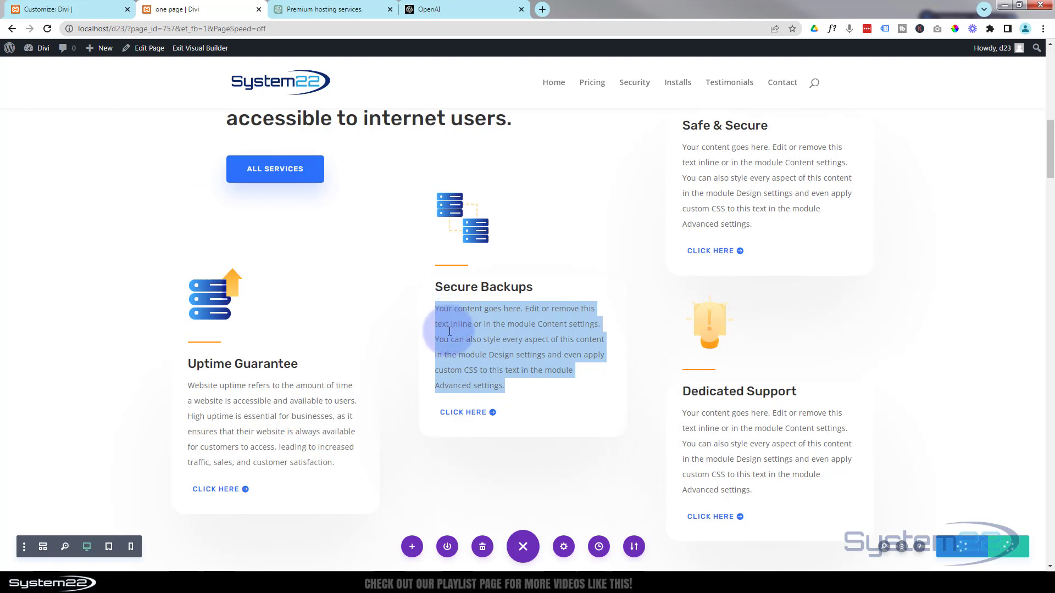
pyautogui.hotkey('ctrl', 'v')
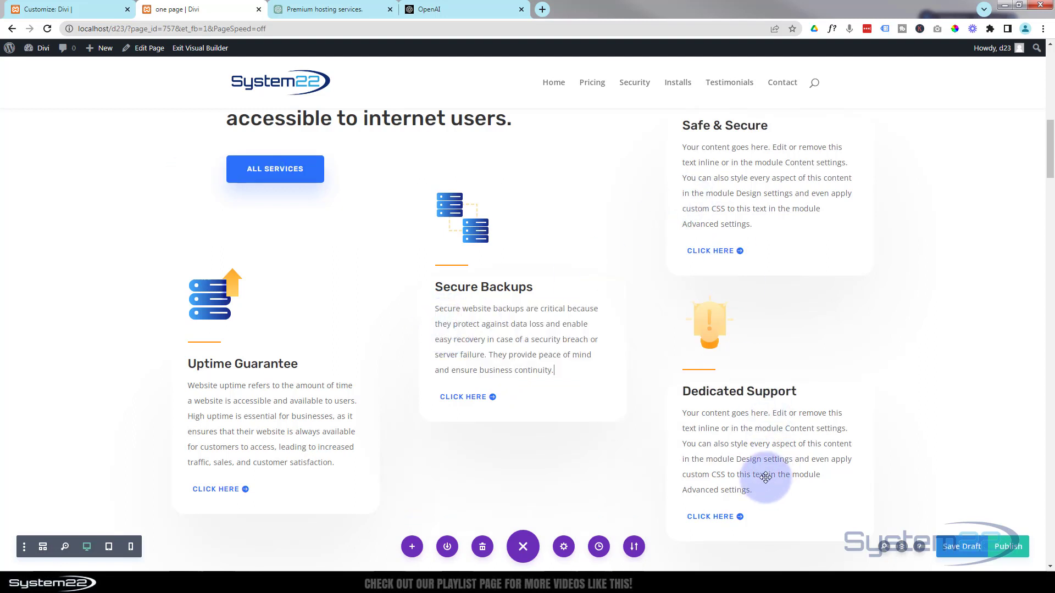
pyautogui.click(344, 11)
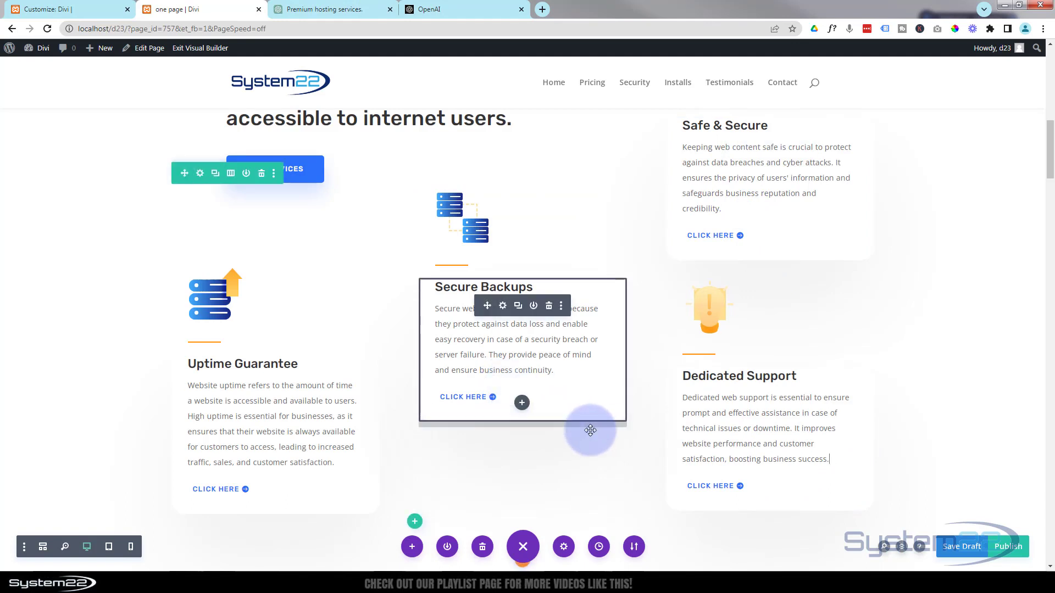
# Locate the Our Features placeholder paragraph, switch to ChatGPT and copy the answer to "write 30 words about using back end cpanel"
pyautogui.scroll(-2, 588, 430)
pyautogui.scroll(-4, 590, 431)
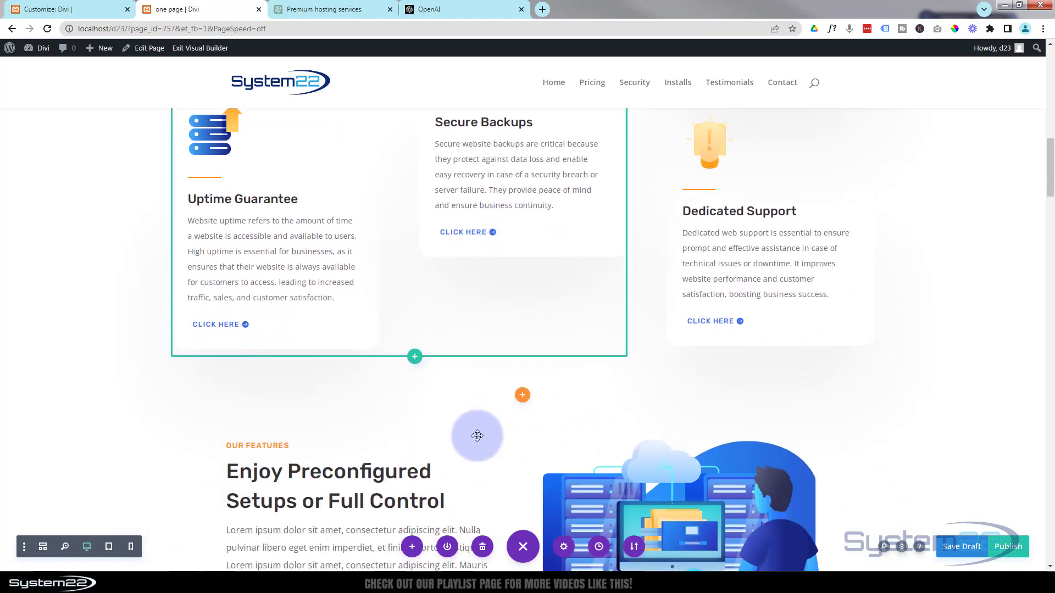
pyautogui.scroll(-3, 477, 436)
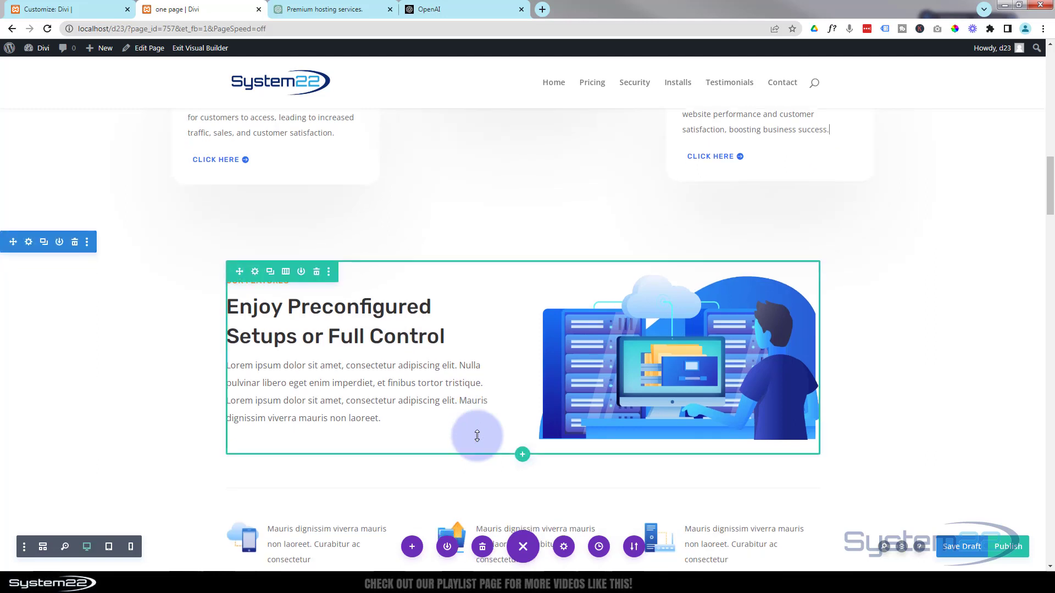
pyautogui.scroll(-2, 477, 436)
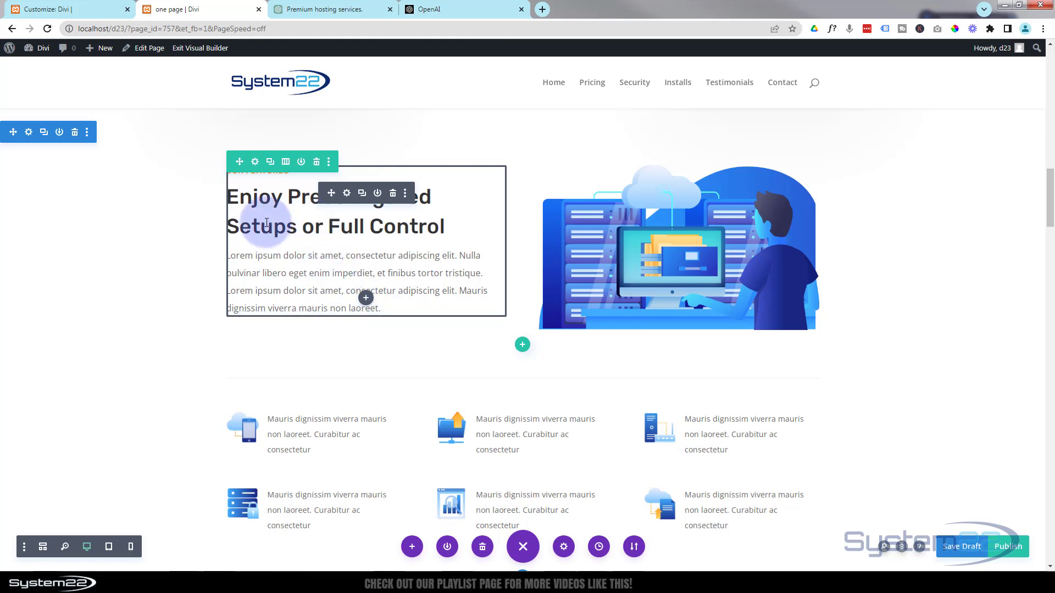
pyautogui.click(346, 11)
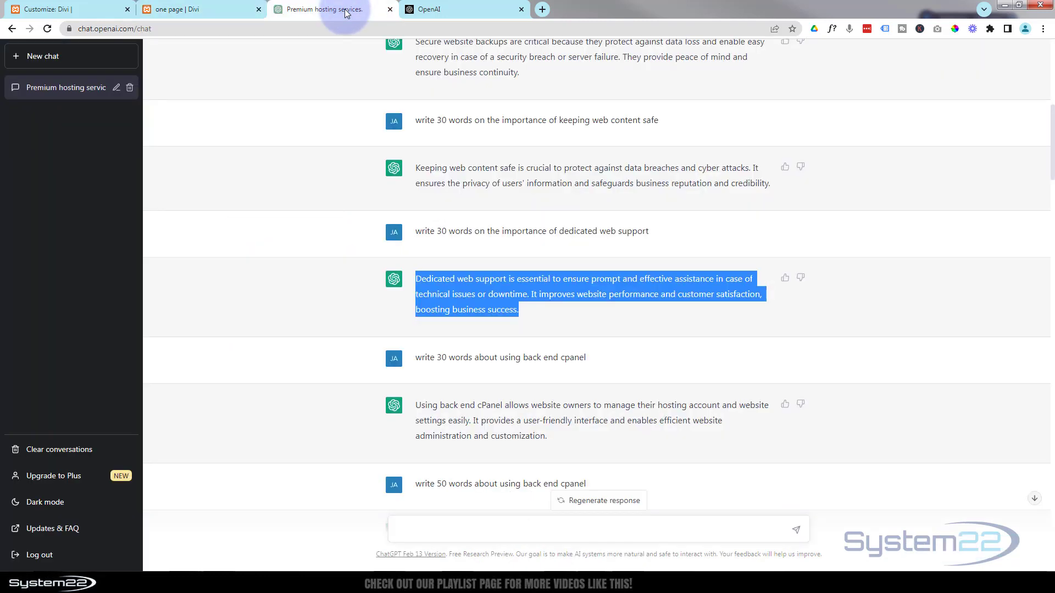
pyautogui.click(434, 375)
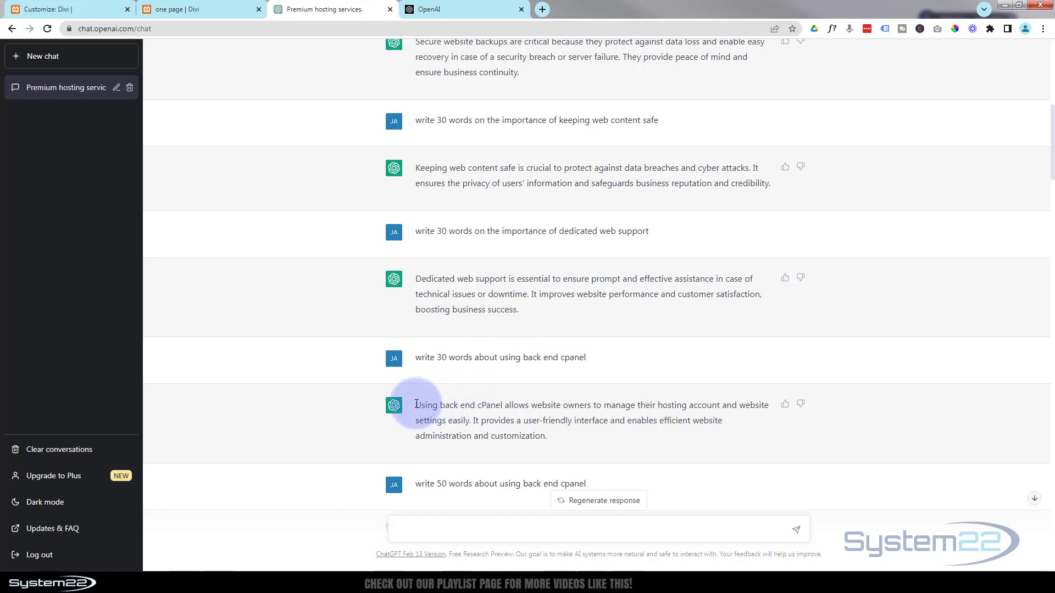
pyautogui.moveTo(416, 405); pyautogui.dragTo(573, 448)
pyautogui.hotkey('ctrl', 'c')
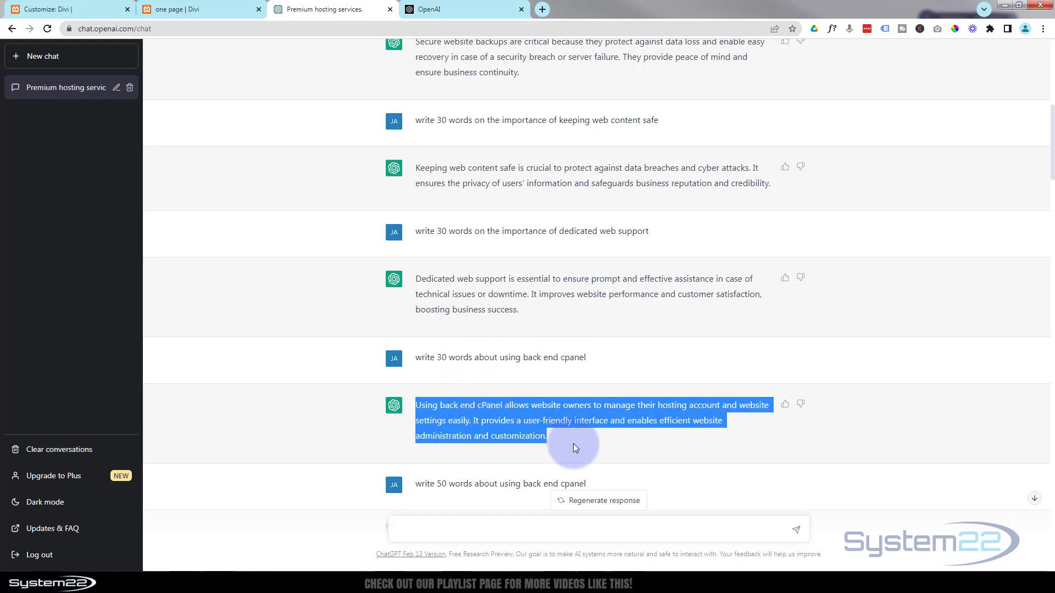
# On the "one page" page, replace the placeholder paragraph under "Enjoy Preconfigured Setups or Full Control" with the copied cPanel text
pyautogui.click(177, 9)
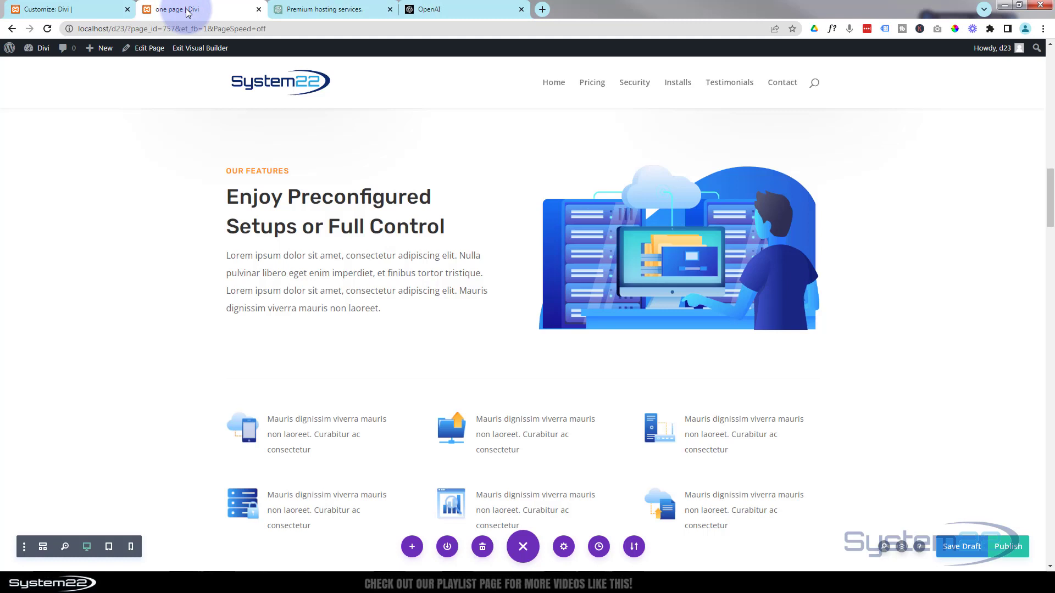
pyautogui.click(308, 274)
pyautogui.click(387, 308)
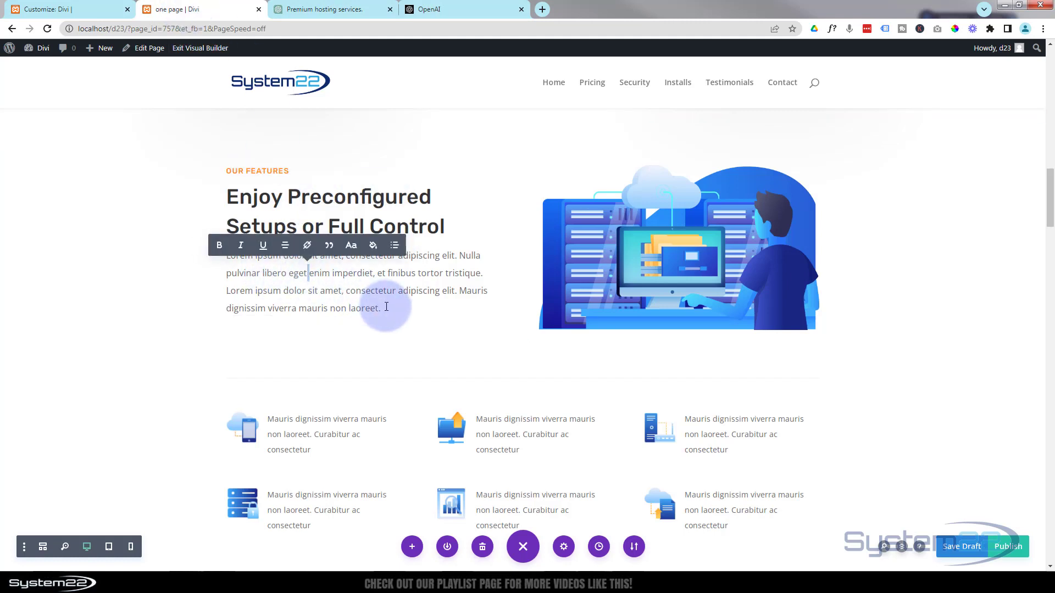
pyautogui.moveTo(360, 306); pyautogui.dragTo(230, 259)
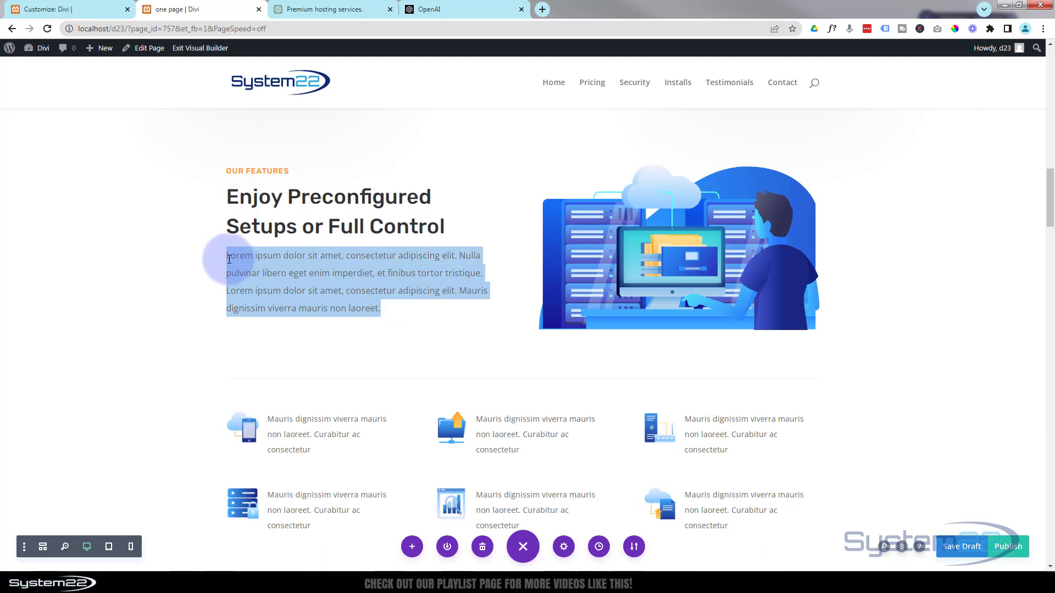
pyautogui.hotkey('ctrl', 'v')
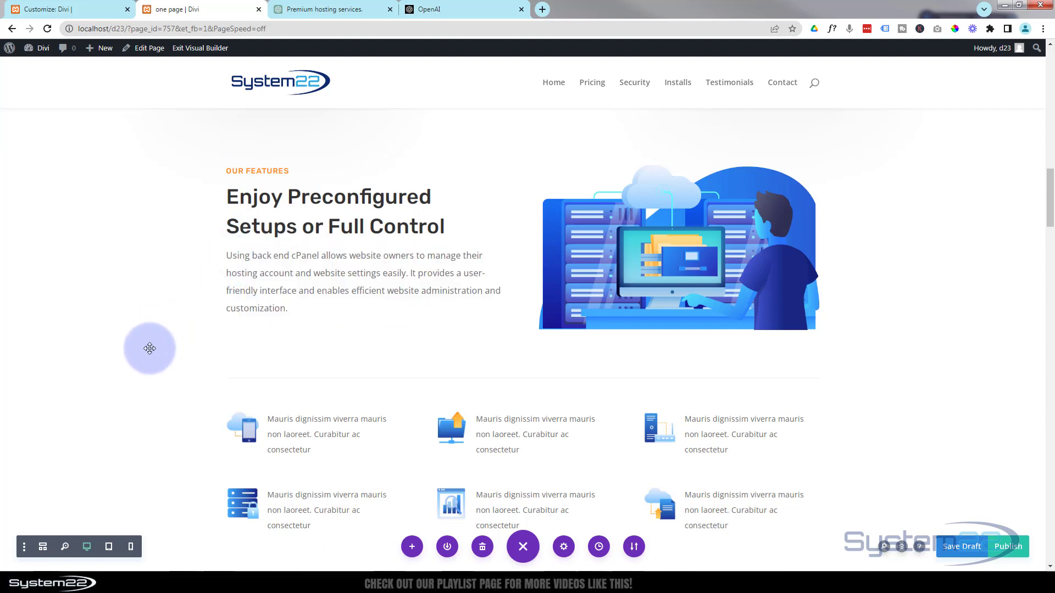
# Locate the placeholder feature blurbs above Pricing, copy ChatGPT's answer to "write 10 words about cloud computing" and return to the "one page" page
pyautogui.scroll(-3, 149, 348)
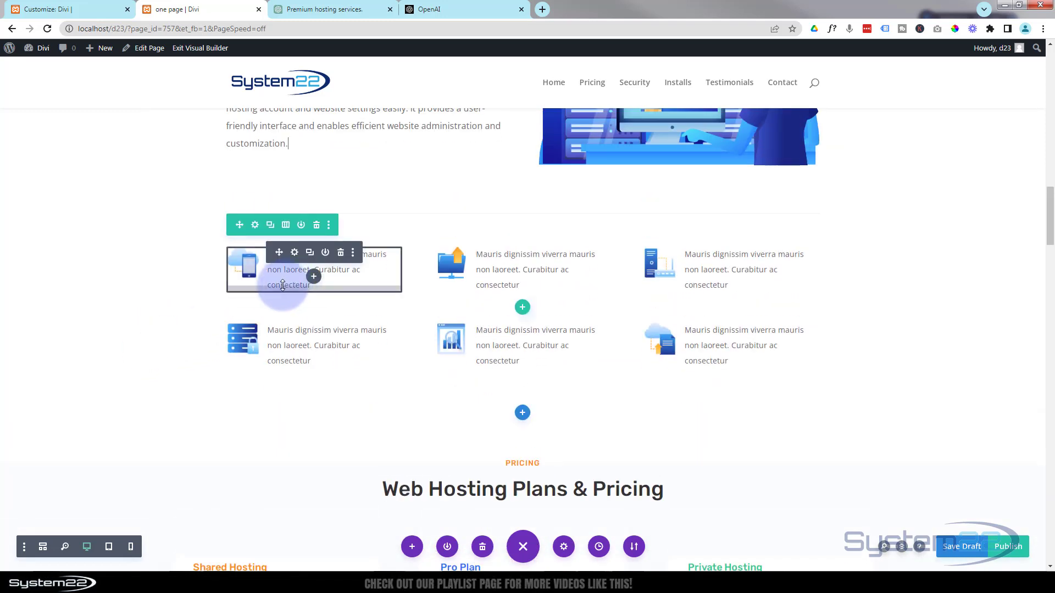
pyautogui.moveTo(269, 292); pyautogui.dragTo(229, 348)
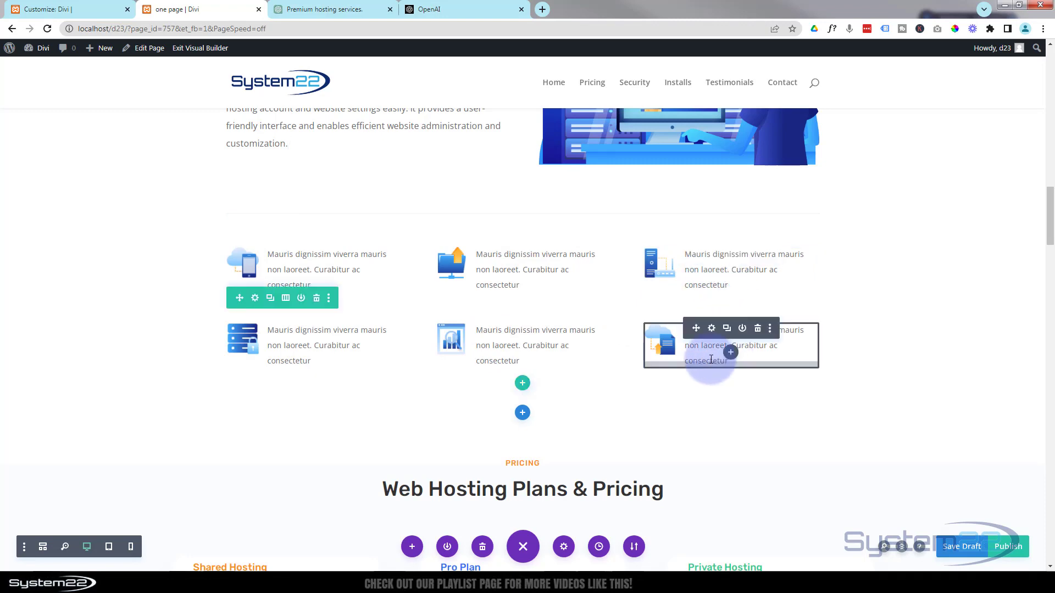
pyautogui.click(345, 8)
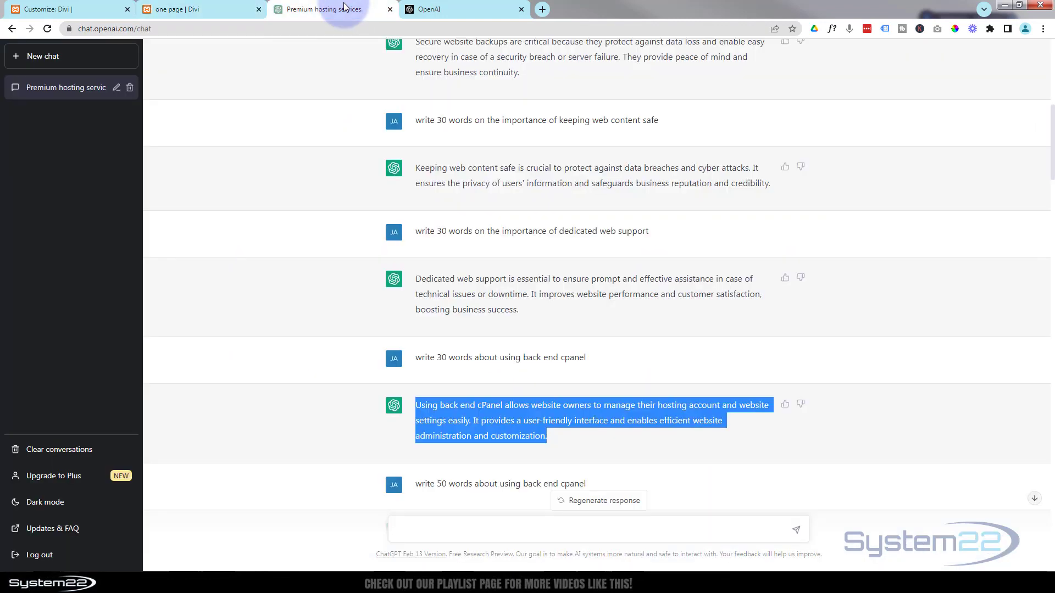
pyautogui.scroll(-4, 341, 311)
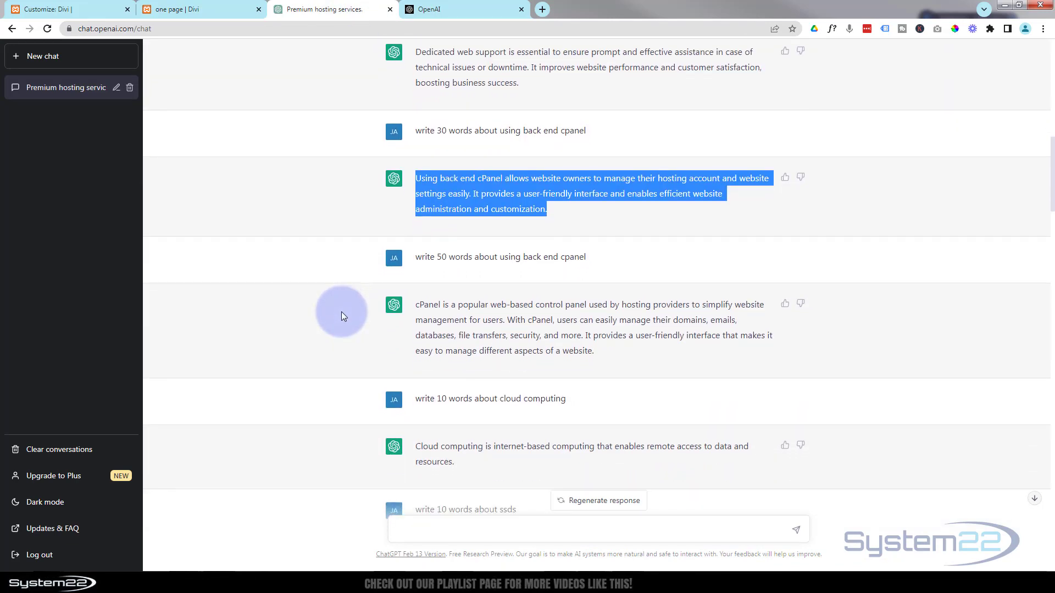
pyautogui.scroll(-2, 341, 311)
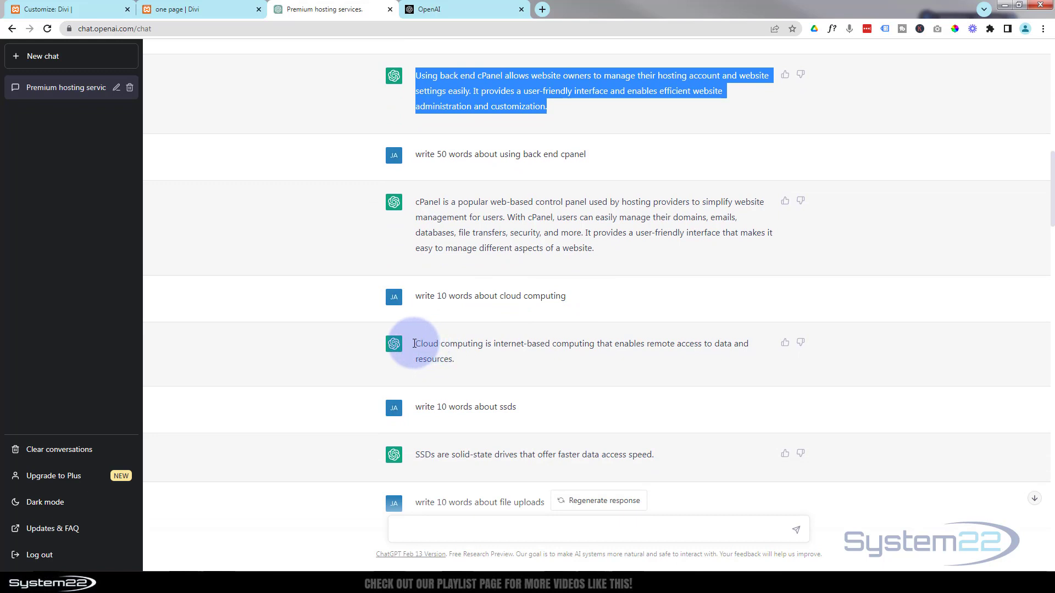
pyautogui.moveTo(416, 347); pyautogui.dragTo(462, 361)
pyautogui.hotkey('ctrl', 'c')
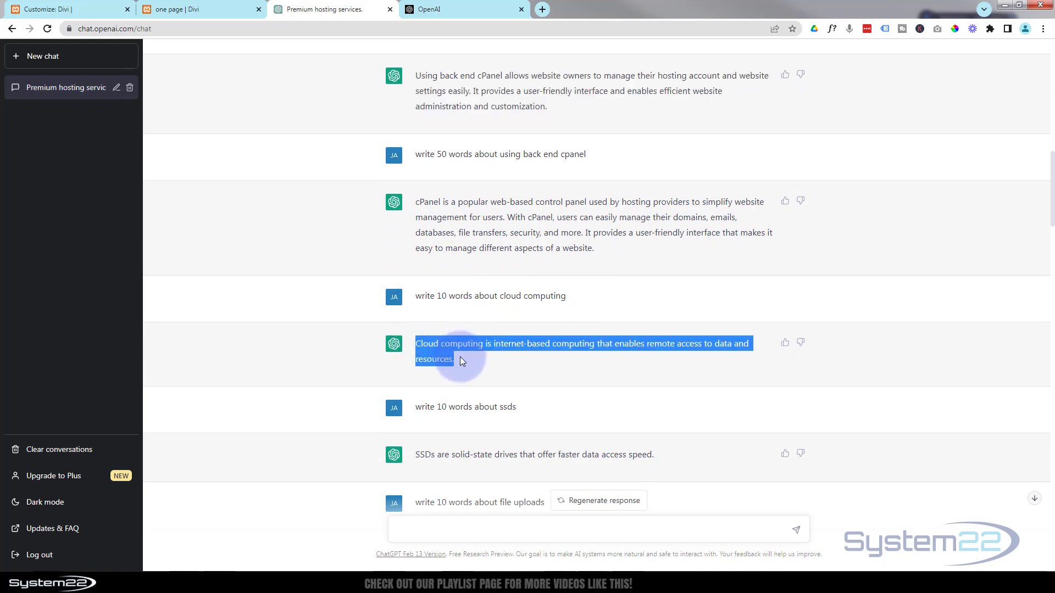
pyautogui.click(218, 9)
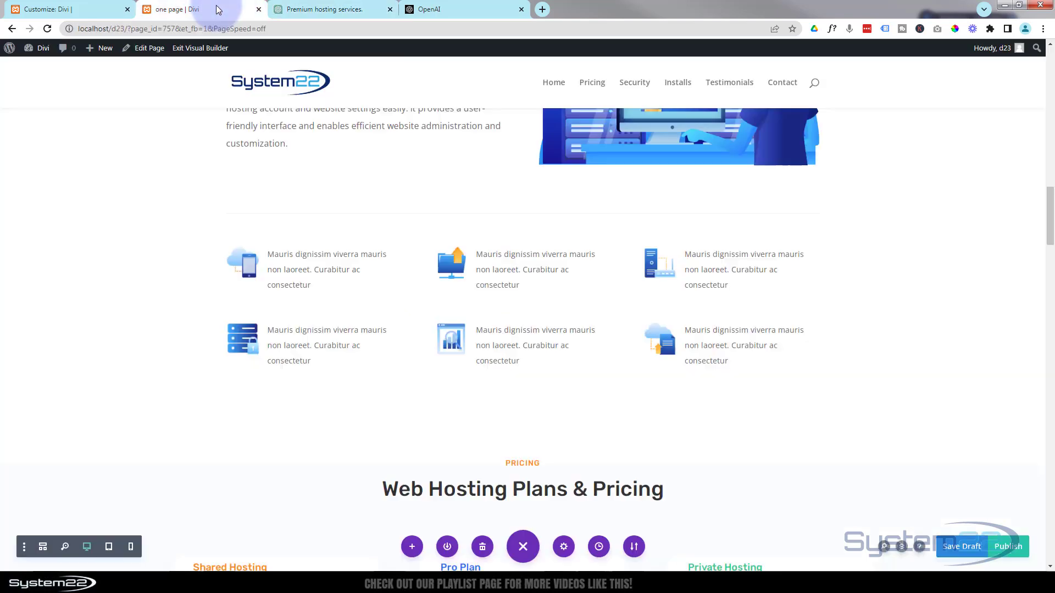
# Replace the first feature blurb's placeholder text with the copied cloud computing sentence
pyautogui.moveTo(287, 266)
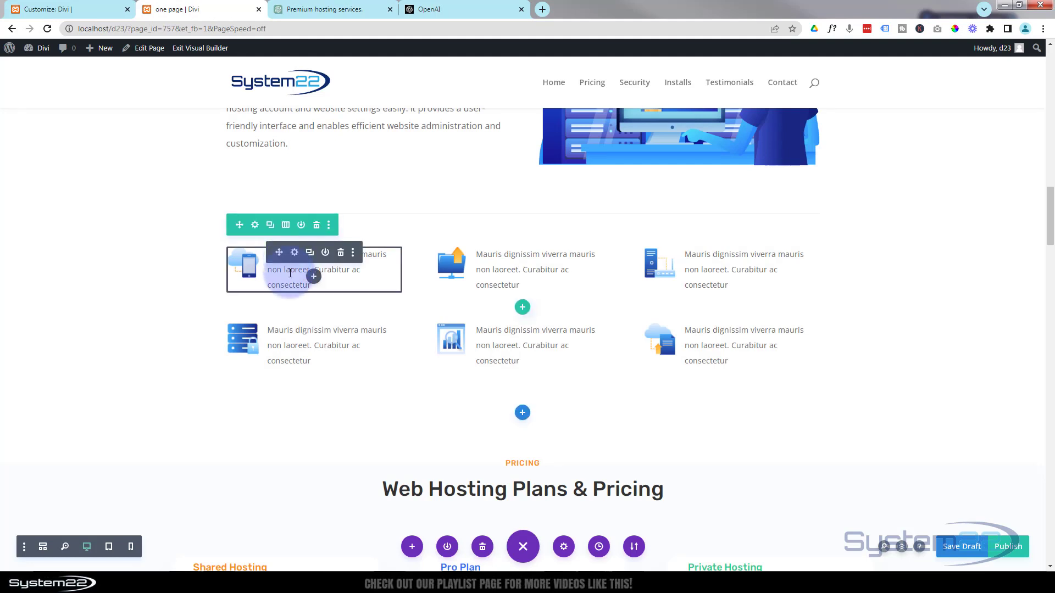
pyautogui.click(290, 273)
pyautogui.moveTo(312, 286); pyautogui.dragTo(268, 257)
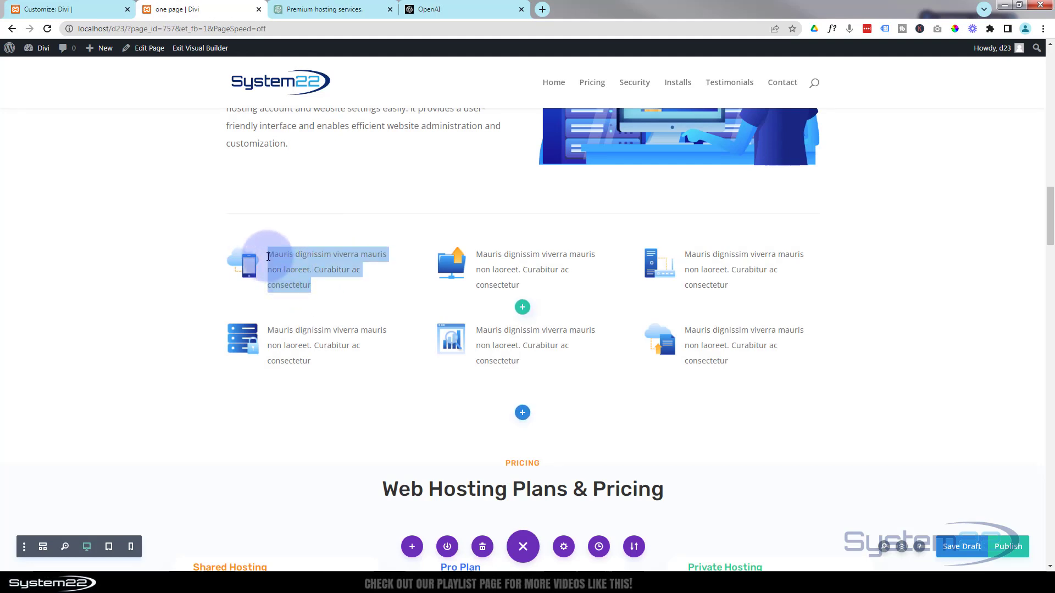
pyautogui.hotkey('ctrl', 'v')
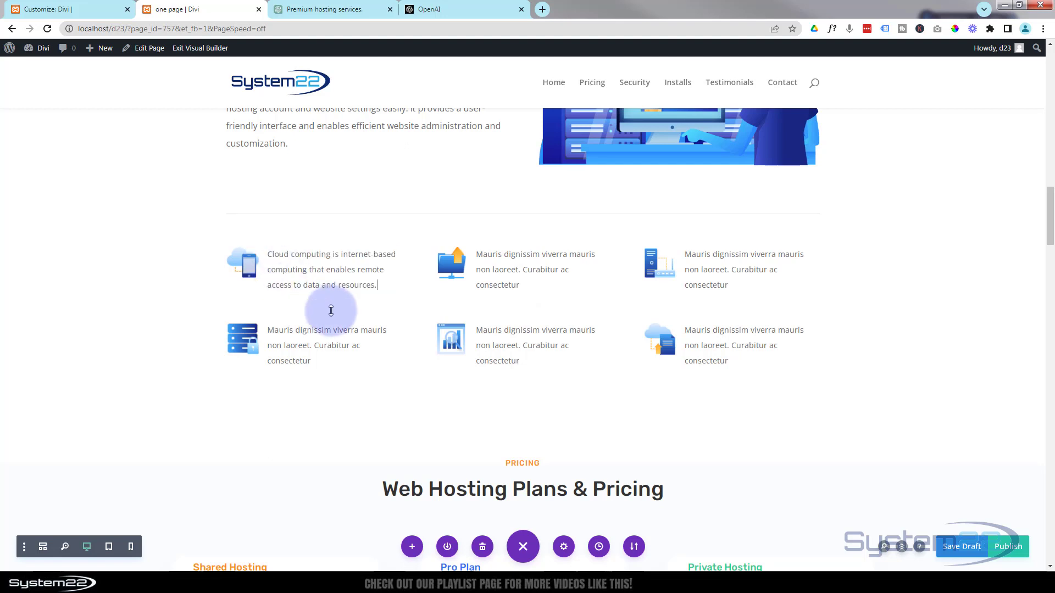
# Fill the other five feature blurbs with ChatGPT's 10-word answers on file uploads, fast wifi, SSDs, website control and cloud storage
pyautogui.click(329, 328)
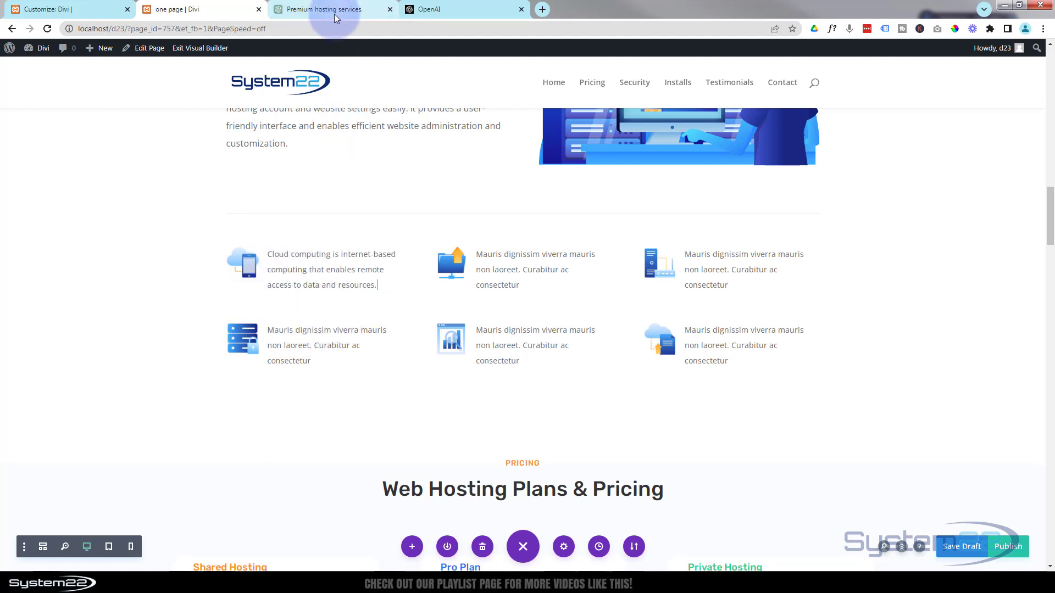
pyautogui.click(333, 11)
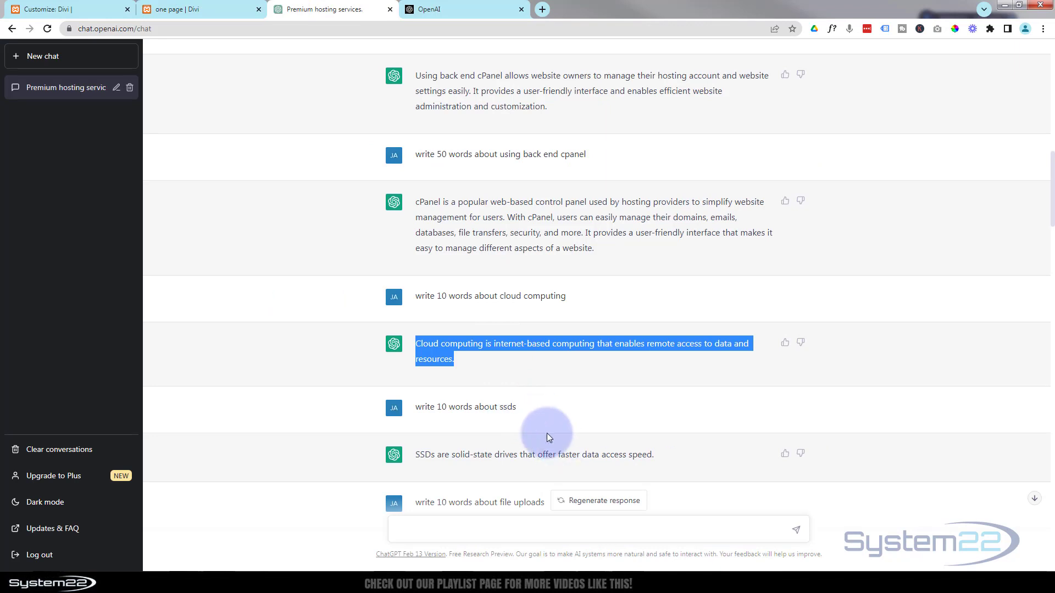
pyautogui.scroll(-2, 547, 432)
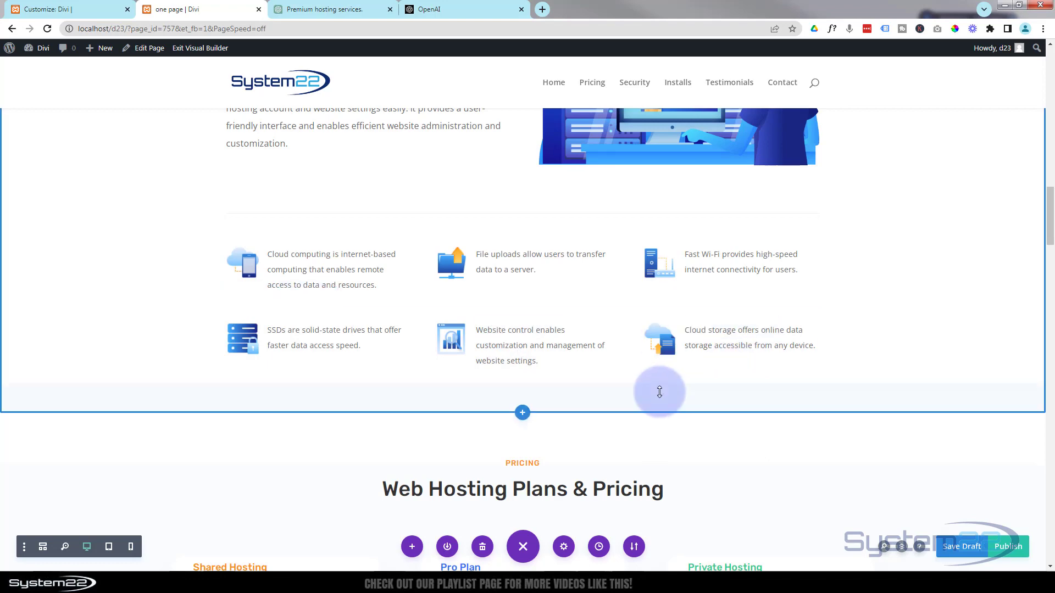
# In the Web Hosting Plans & Pricing section, set the Shared Hosting plan's price to 9.99
pyautogui.scroll(-4, 660, 394)
pyautogui.scroll(-3, 659, 392)
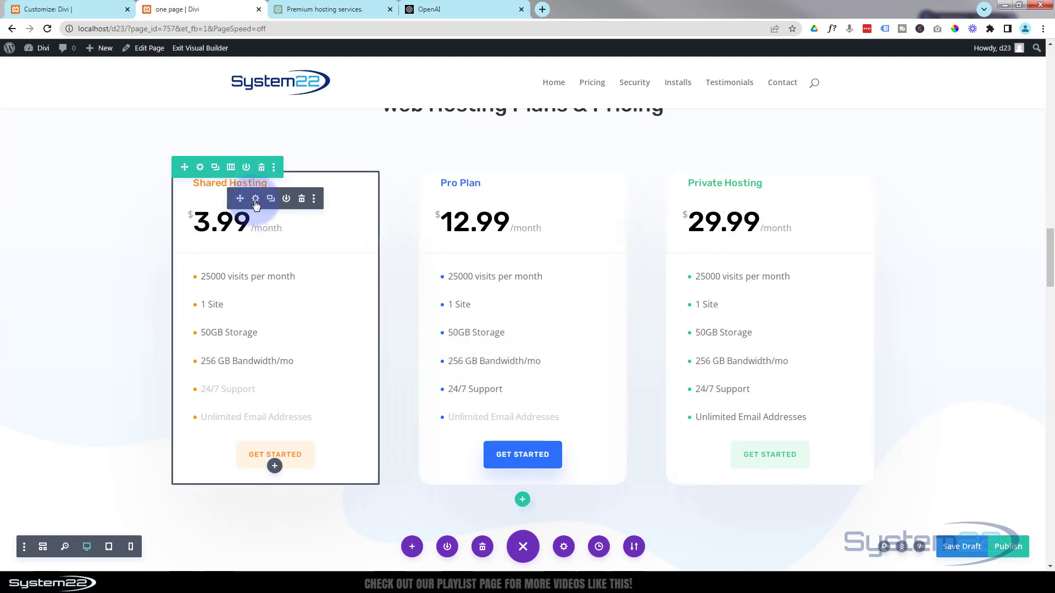
pyautogui.click(255, 199)
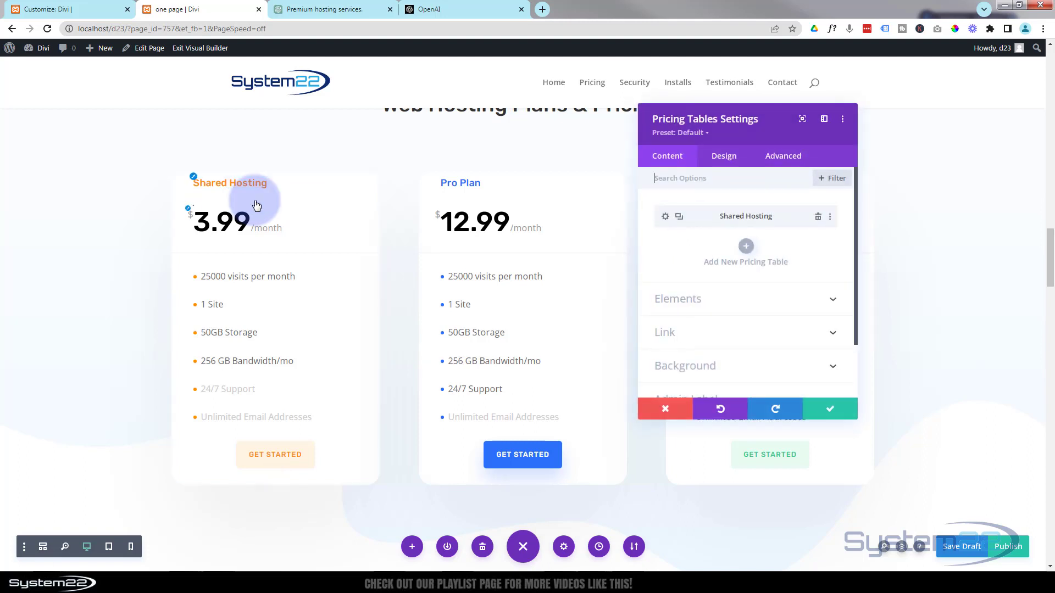
pyautogui.click(666, 218)
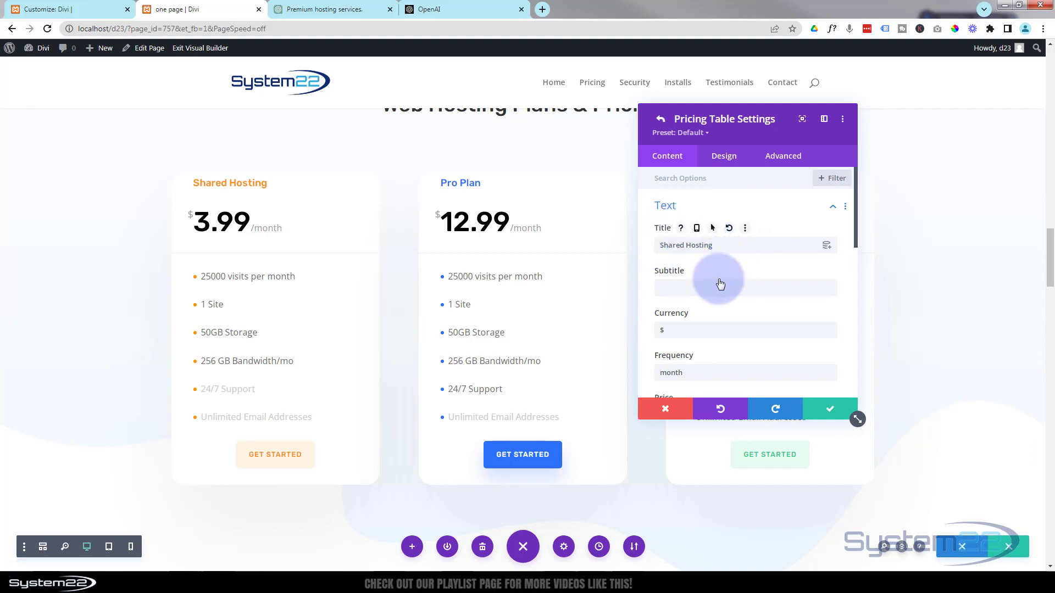
pyautogui.scroll(-3, 732, 322)
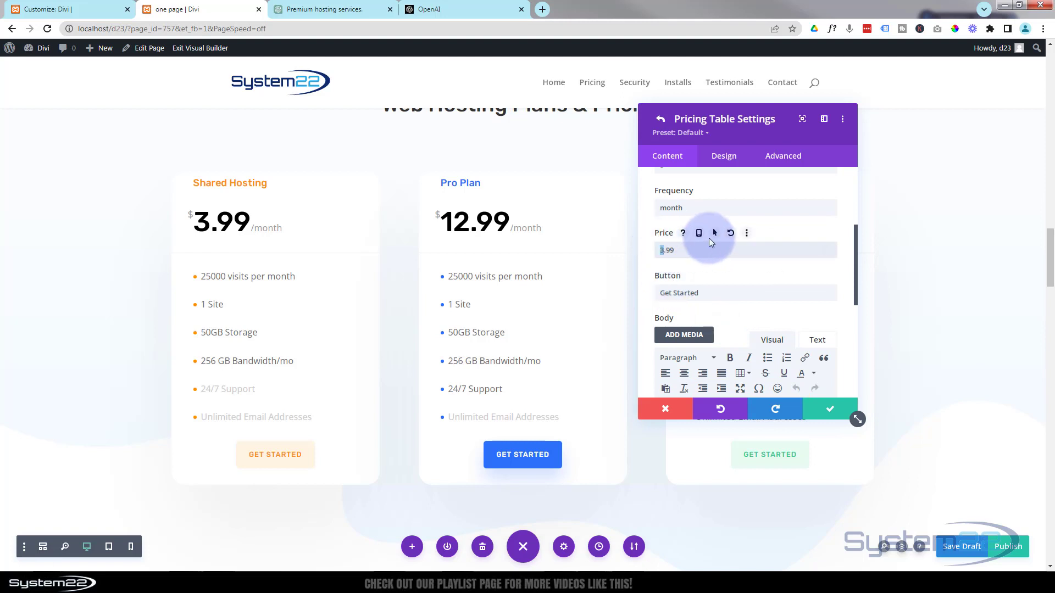
pyautogui.write('9')
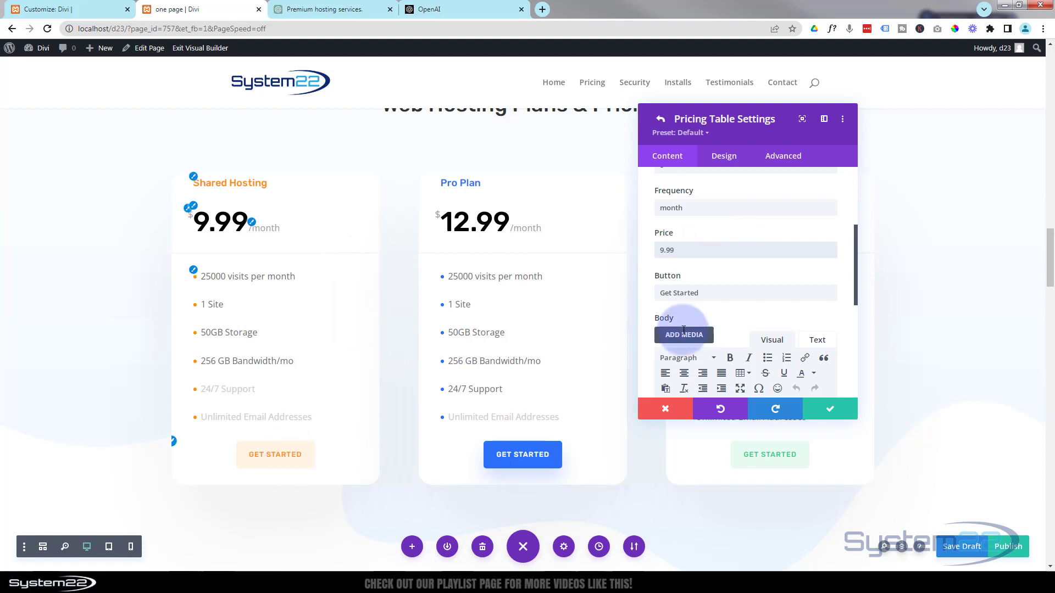
# Review the Shared Hosting table's body text and button link options, and save the pricing table settings
pyautogui.scroll(-5, 748, 303)
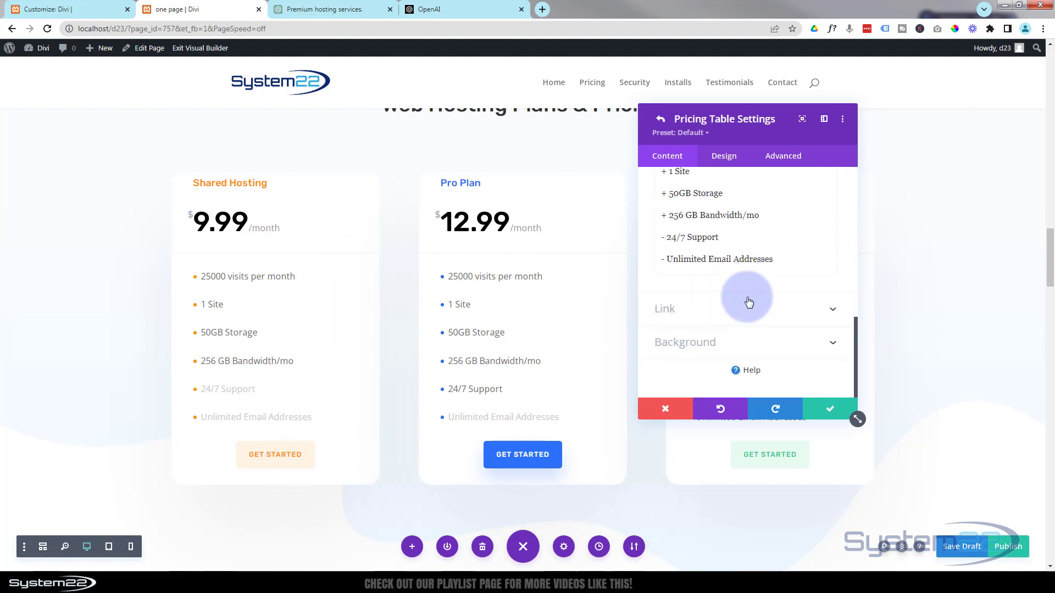
pyautogui.click(749, 302)
pyautogui.click(682, 216)
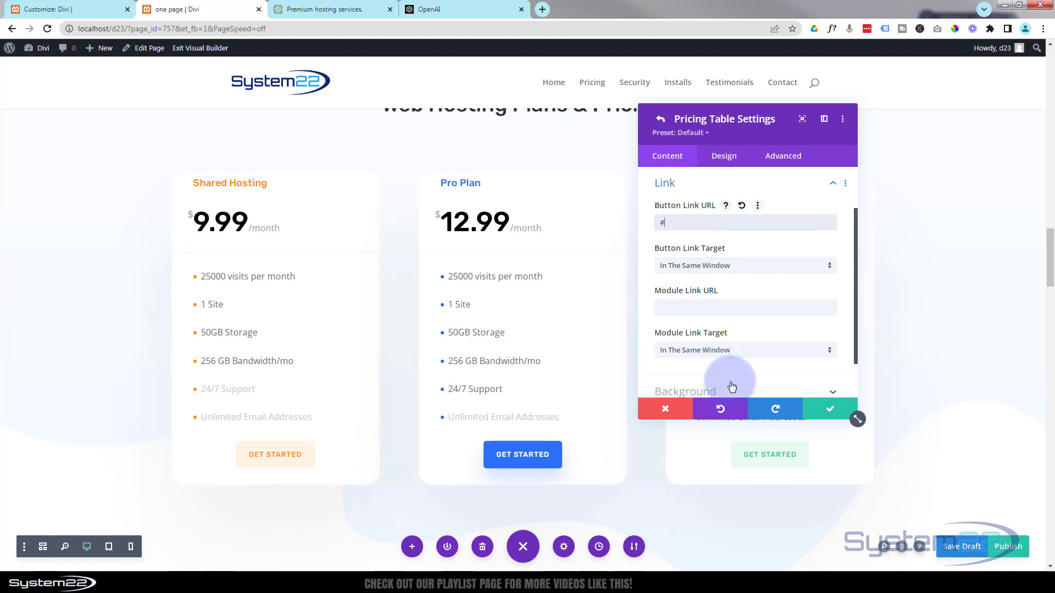
pyautogui.click(824, 408)
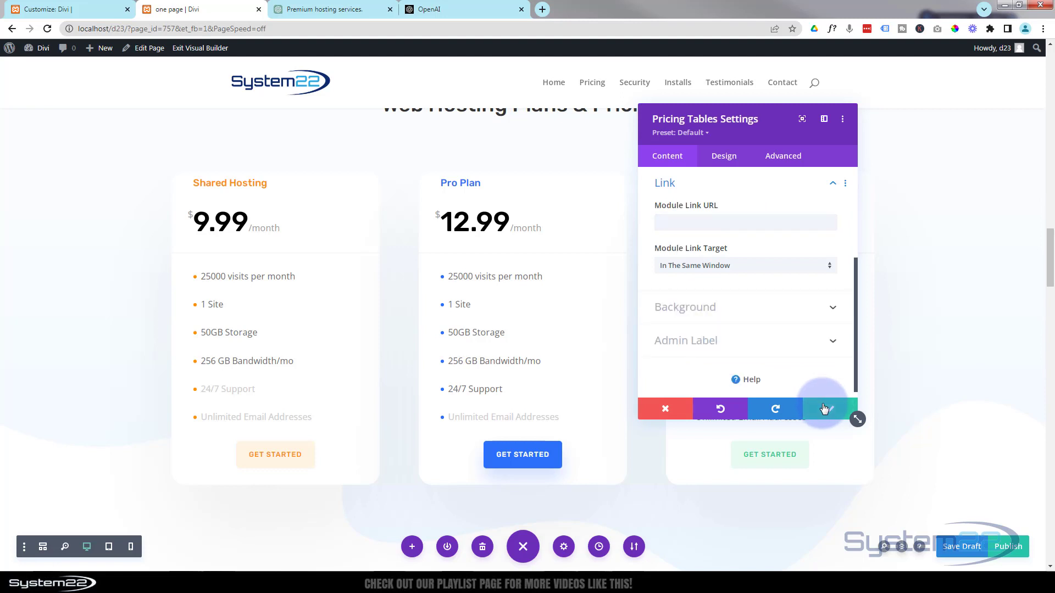
pyautogui.click(824, 408)
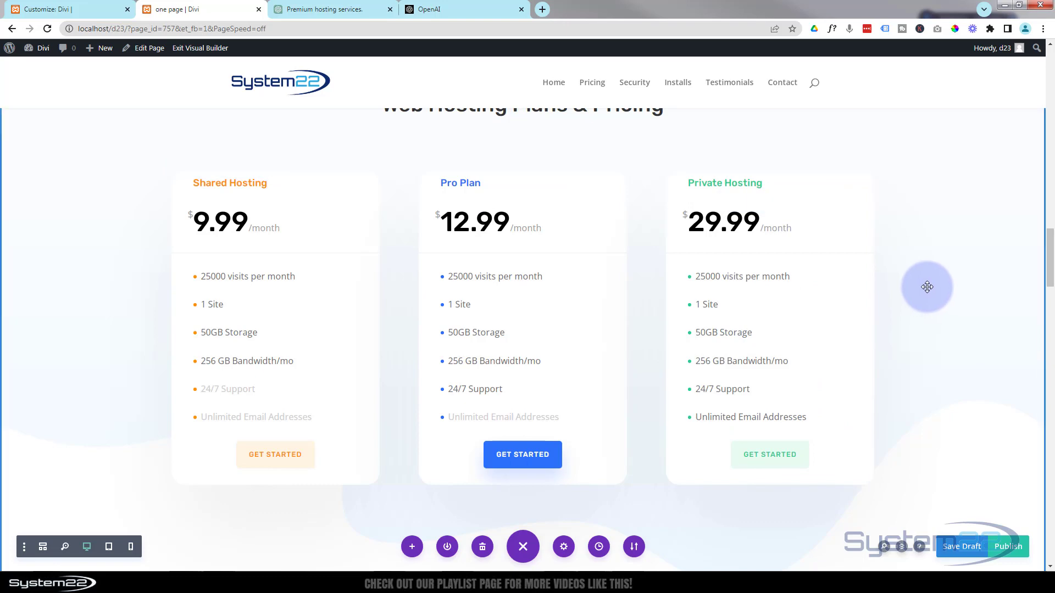
# Locate the "Safe and Secure Web Hosting & Backups" blurbs and copy ChatGPT's answer to "write 20 words about cloud storage benifits"
pyautogui.scroll(-4, 927, 287)
pyautogui.scroll(-2, 927, 287)
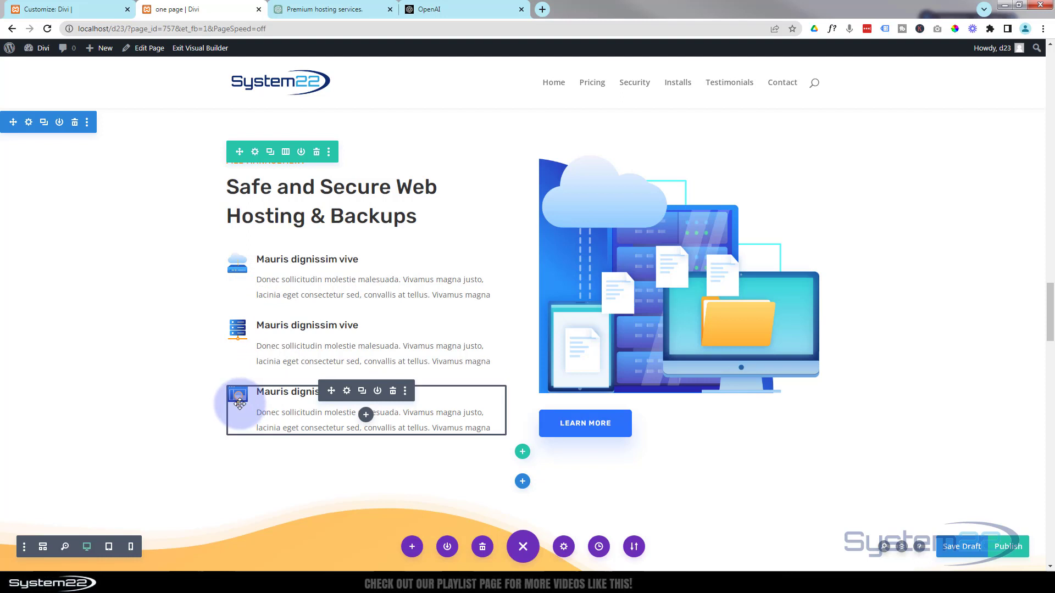
pyautogui.click(322, 10)
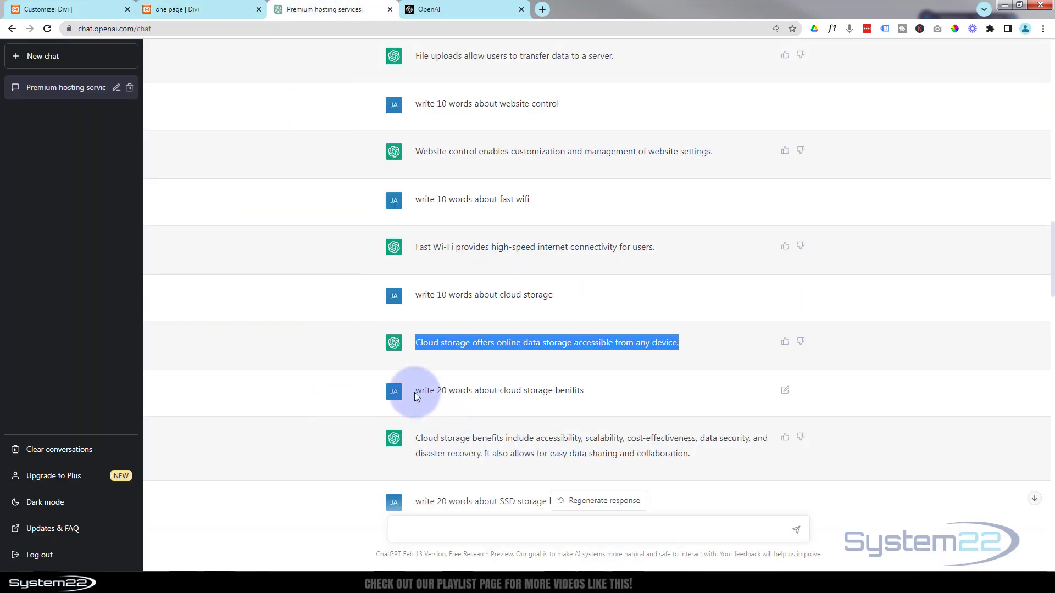
pyautogui.scroll(-2, 574, 406)
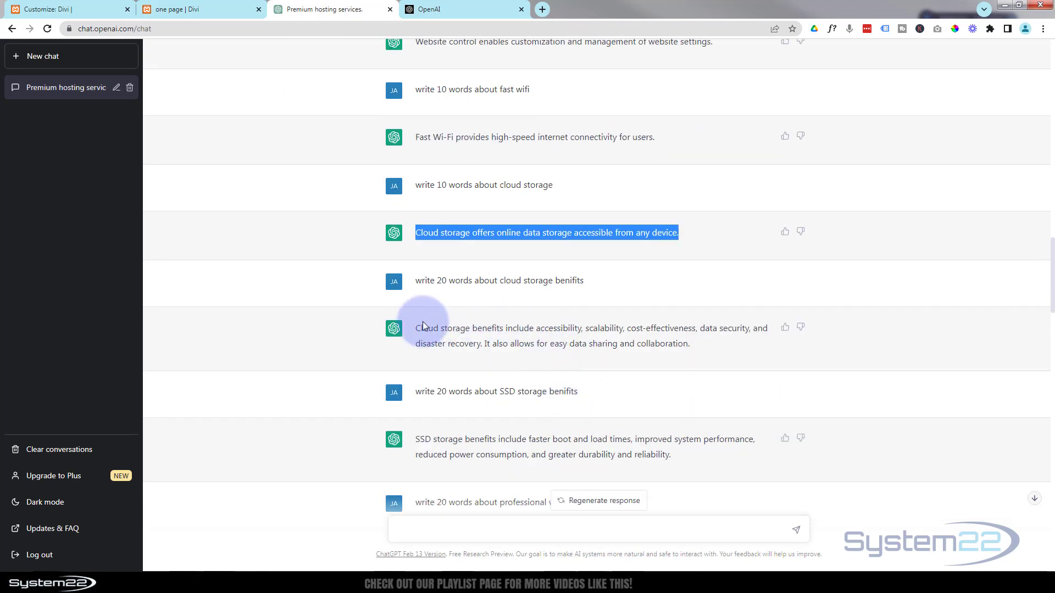
pyautogui.moveTo(418, 328); pyautogui.dragTo(706, 357)
pyautogui.hotkey('ctrl', 'c')
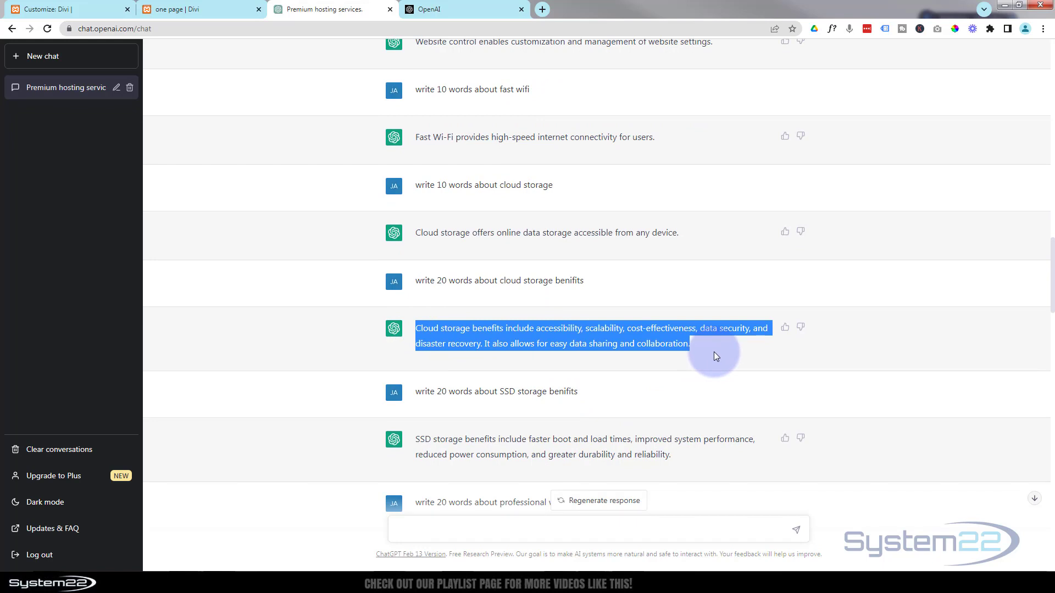
# On the "one page" page, replace the first File Management blurb's placeholder paragraph with the copied cloud storage text
pyautogui.click(225, 11)
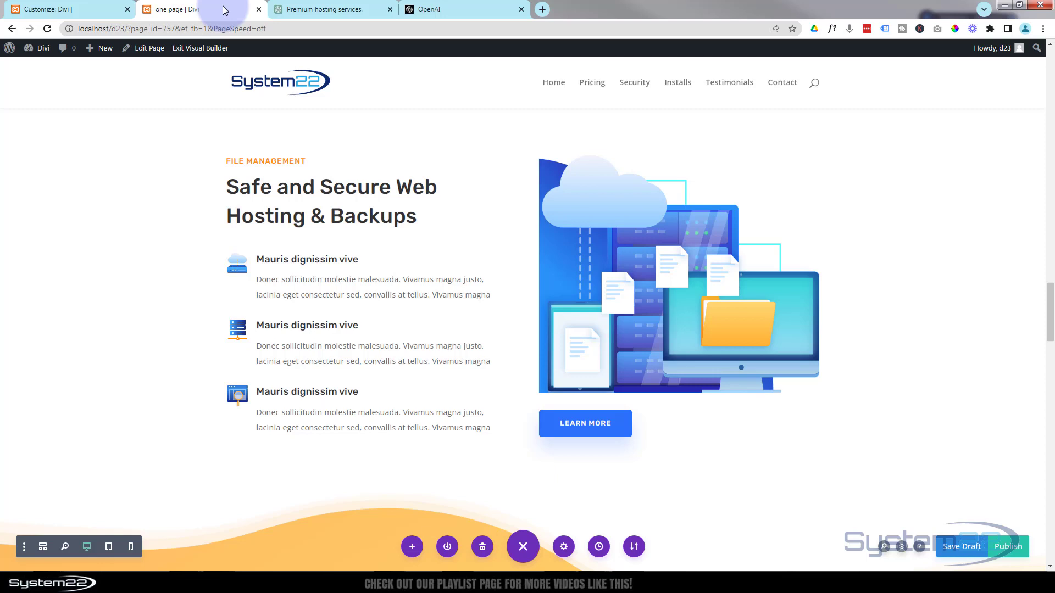
pyautogui.doubleClick(321, 283)
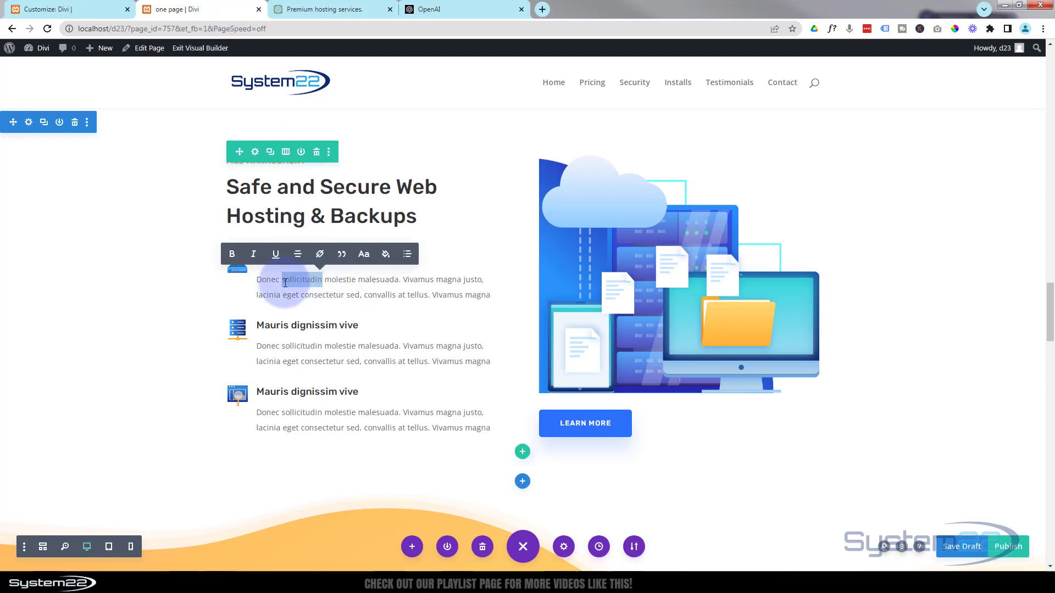
pyautogui.moveTo(259, 281); pyautogui.dragTo(486, 296)
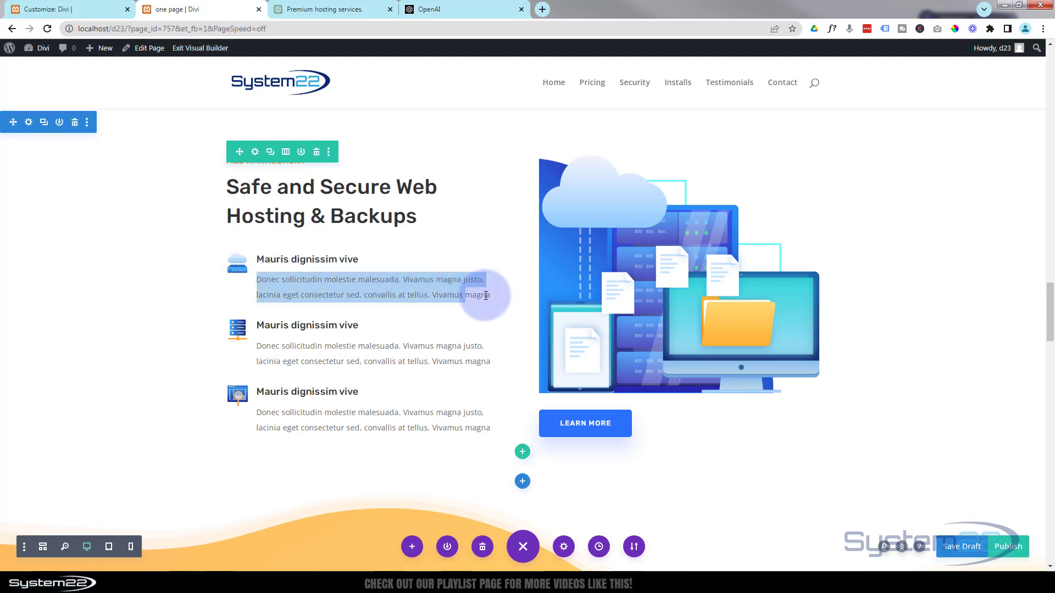
pyautogui.hotkey('ctrl', 'v')
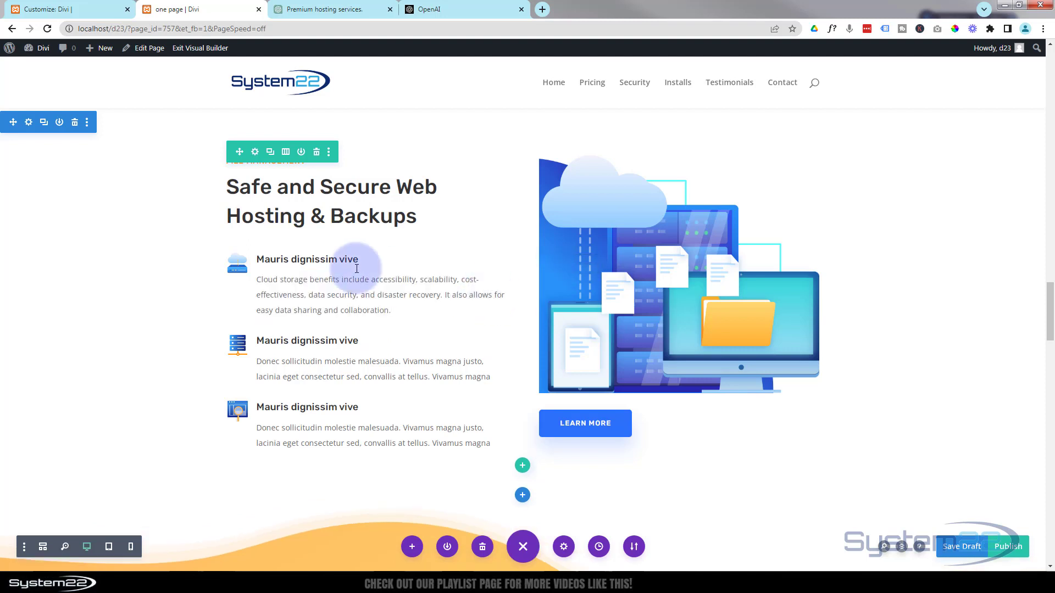
# Replace the first File Management blurb's placeholder title with "Cloud storage"
pyautogui.click(262, 262)
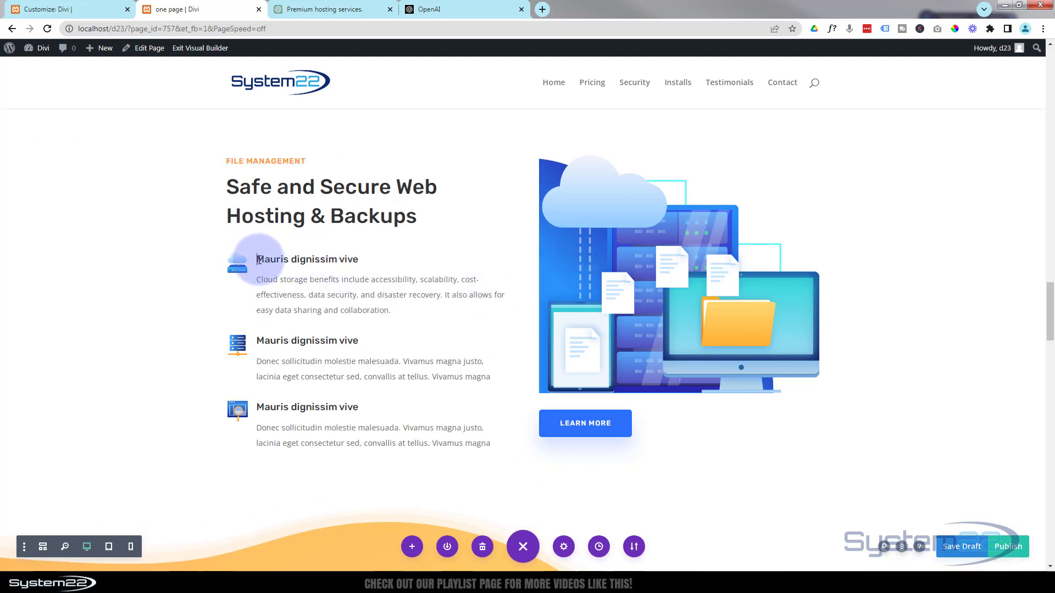
pyautogui.moveTo(258, 260); pyautogui.dragTo(381, 262)
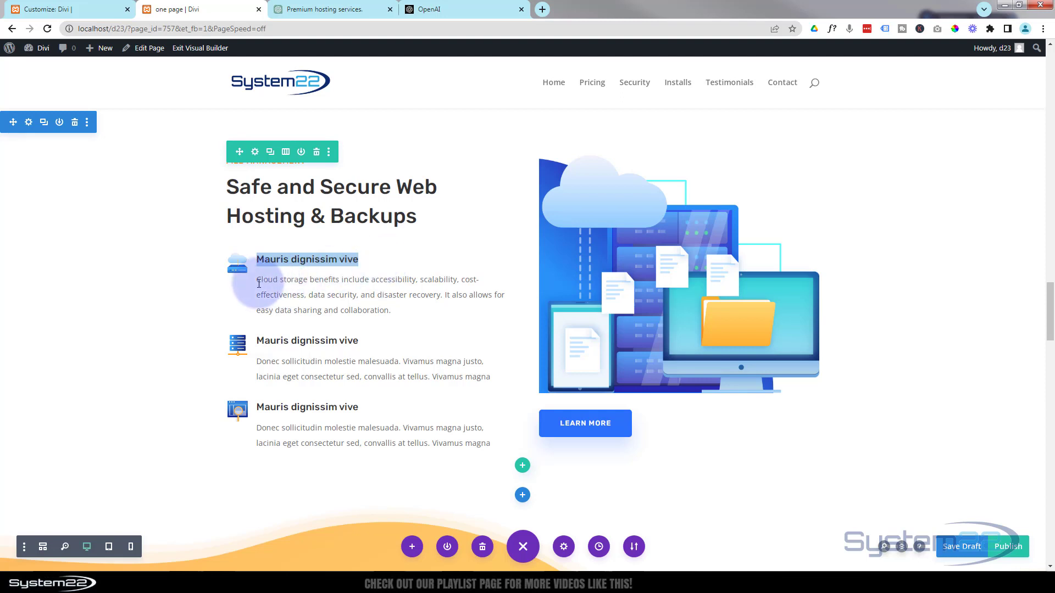
pyautogui.moveTo(259, 279); pyautogui.dragTo(308, 280)
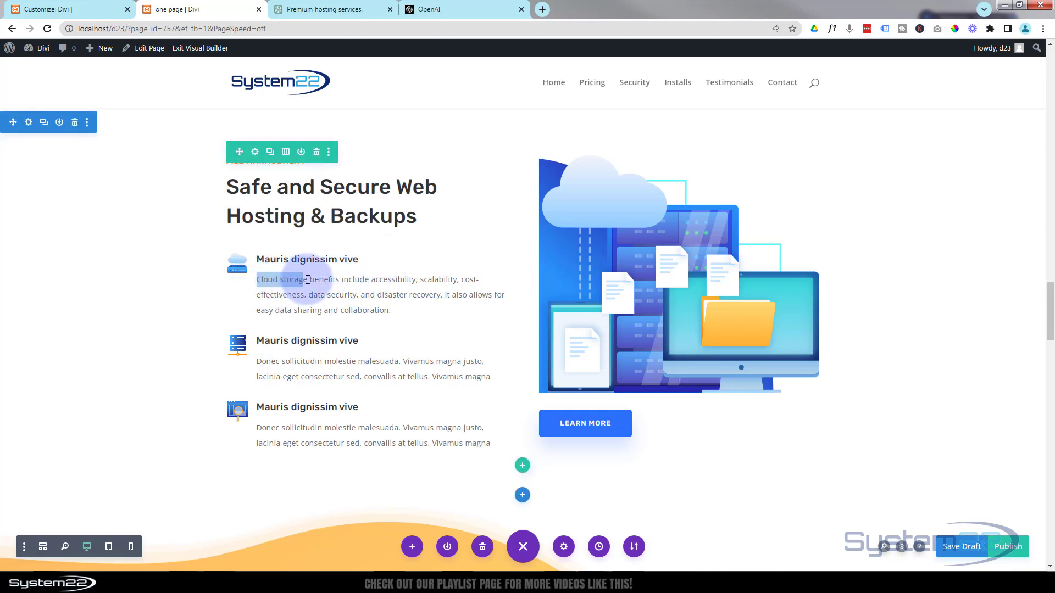
pyautogui.click(275, 266)
pyautogui.click(393, 257)
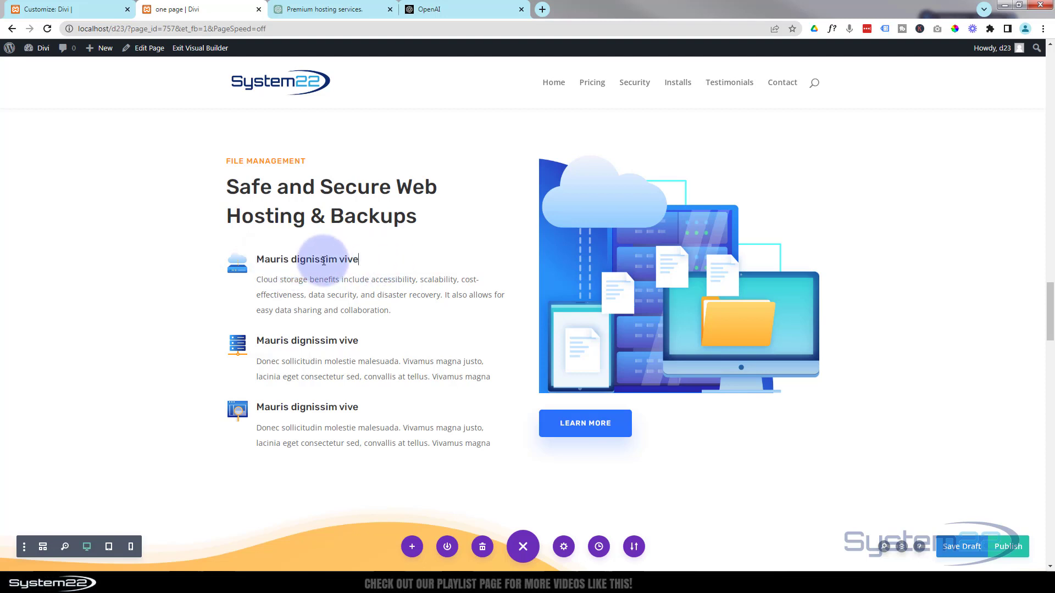
pyautogui.moveTo(259, 259); pyautogui.dragTo(360, 263)
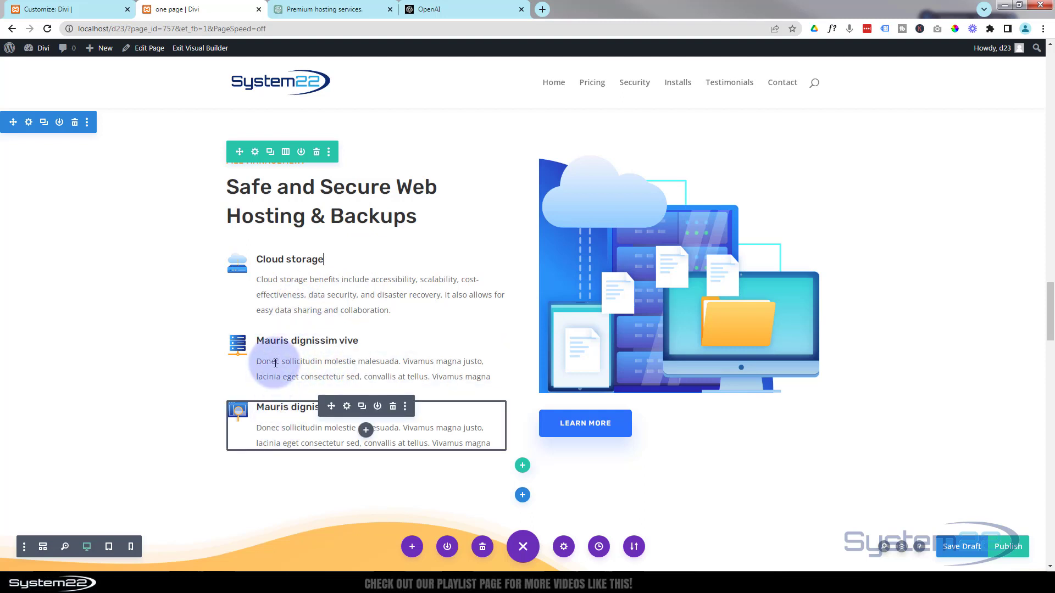
# Fill the other two File Management blurbs with ChatGPT's SSD and web design answers, titled "Solid State Drives" and "Professional web design"
pyautogui.click(328, 10)
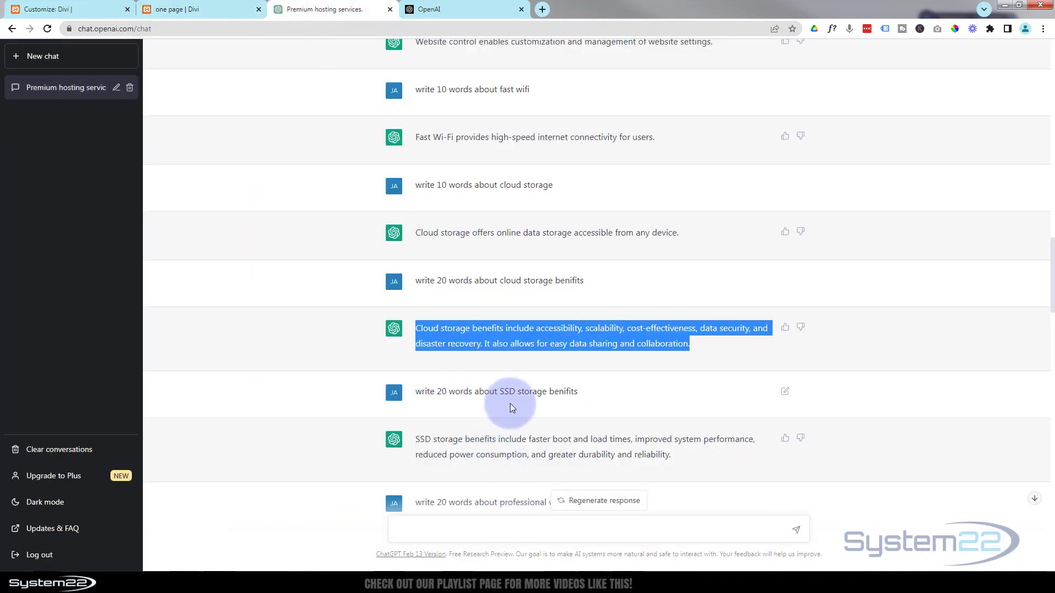
pyautogui.scroll(-2, 515, 451)
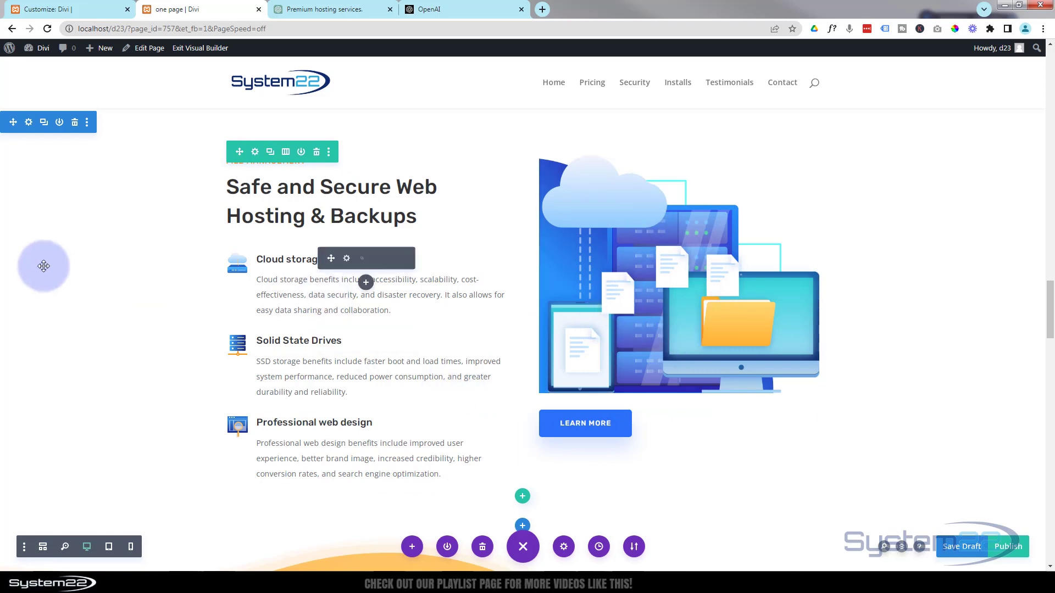
# Locate the "Talk With an Expert to Get Started Today!" placeholder and copy ChatGPT's answer to "write 100 words about using professional web design experts"
pyautogui.scroll(-9, 133, 282)
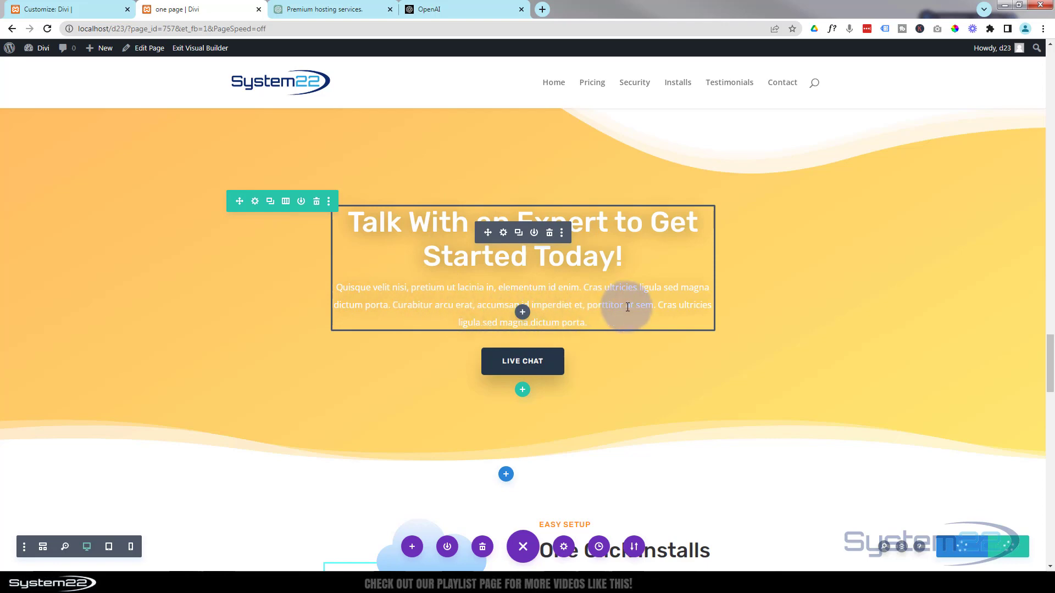
pyautogui.click(358, 15)
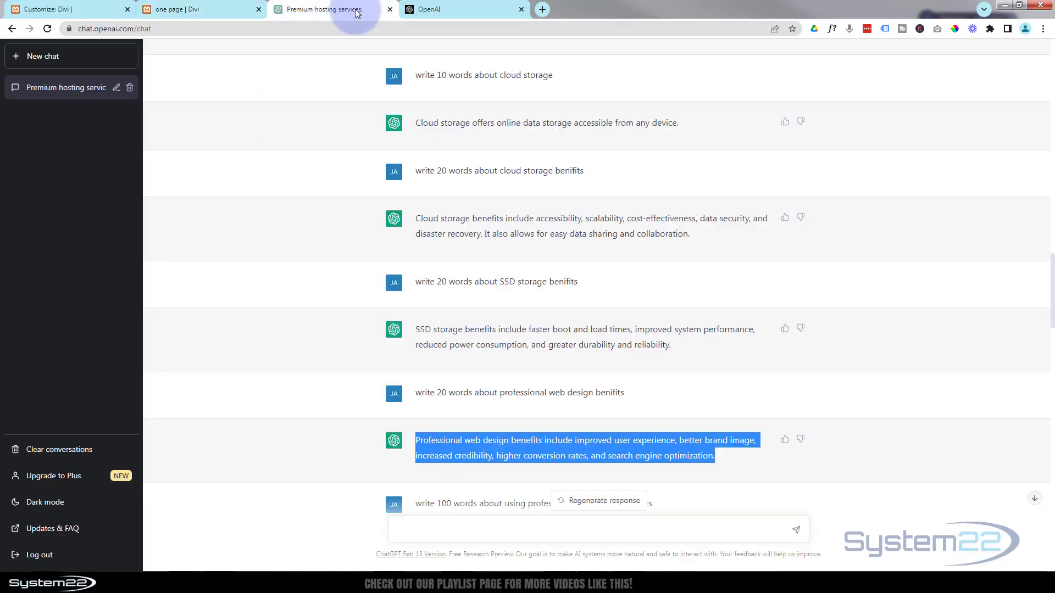
pyautogui.scroll(-2, 340, 302)
pyautogui.scroll(-2, 384, 300)
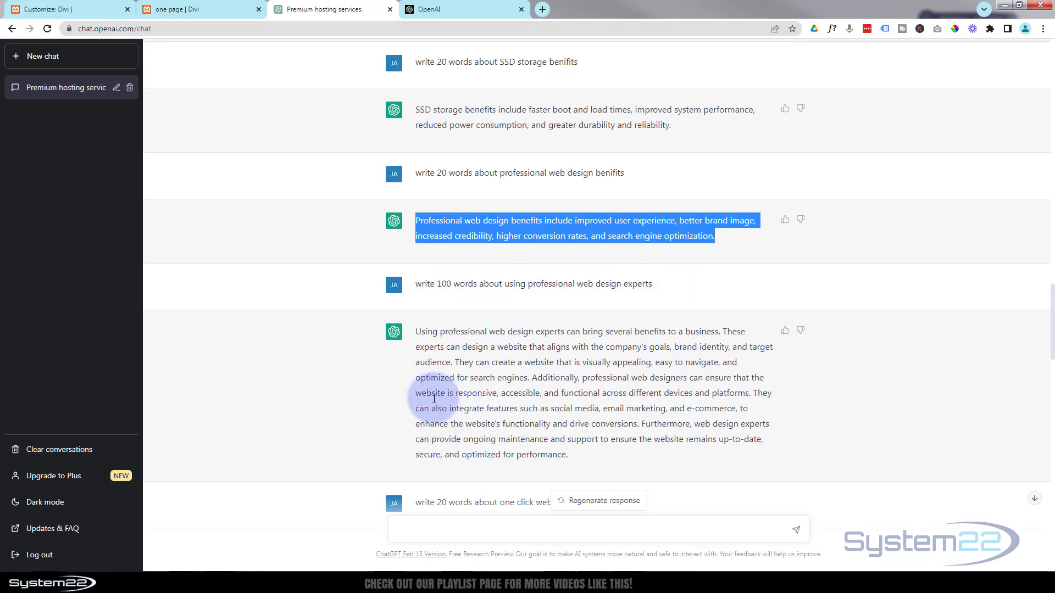
pyautogui.click(416, 332)
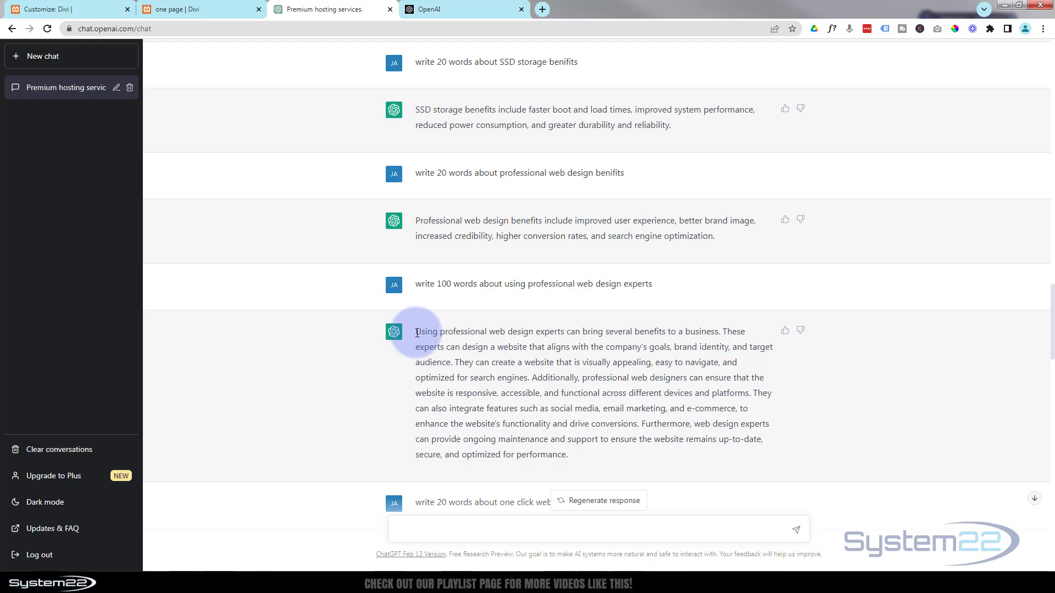
pyautogui.moveTo(419, 334); pyautogui.dragTo(590, 457)
pyautogui.hotkey('ctrl', 'c')
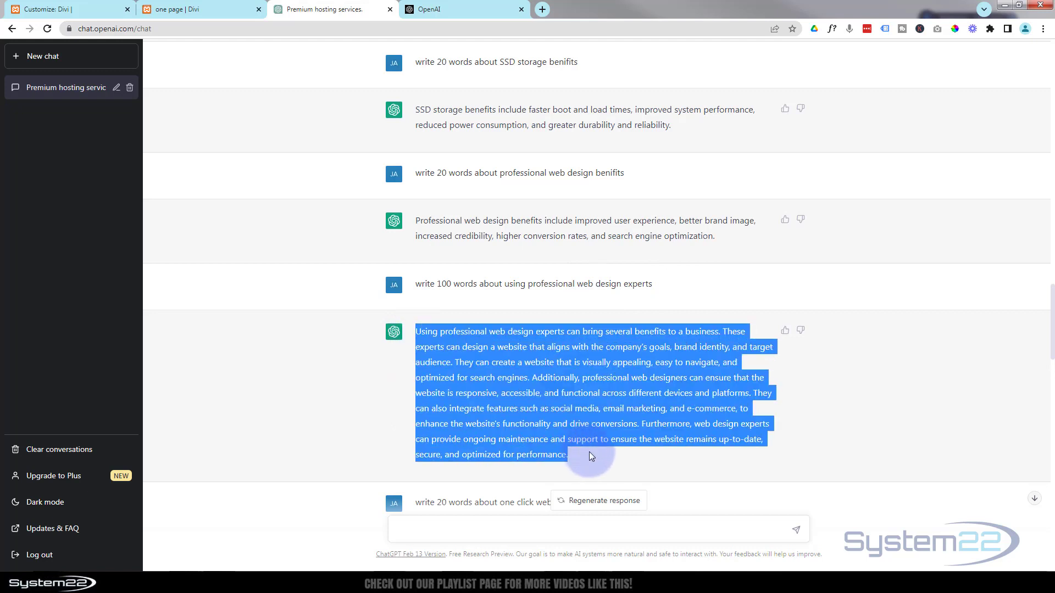
# On the "one page" page, replace the "Talk With an Expert to Get Started Today!" placeholder paragraph with the copied web design experts text
pyautogui.click(216, 8)
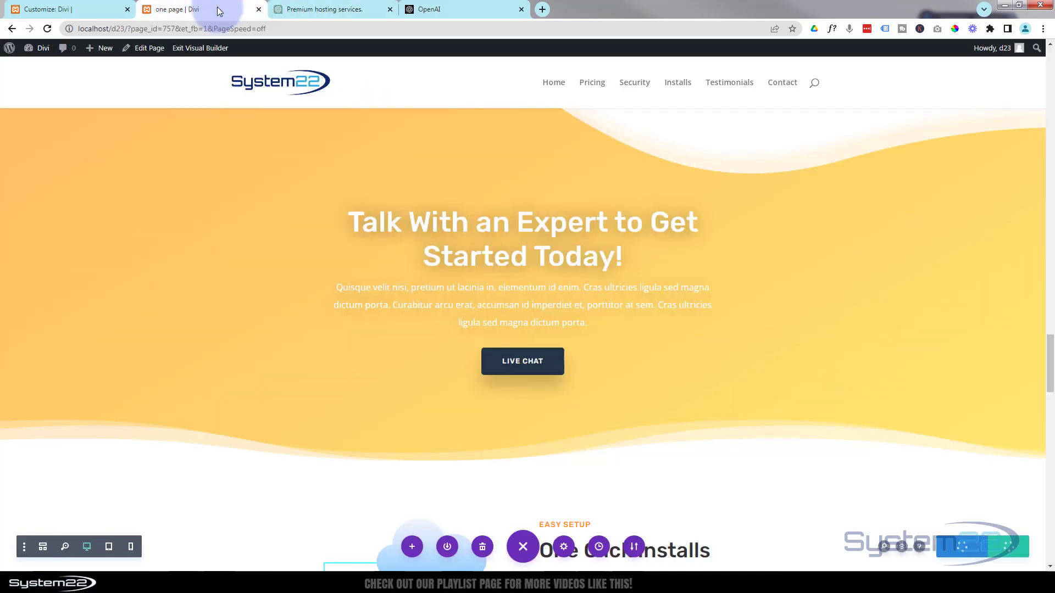
pyautogui.click(500, 298)
pyautogui.click(347, 289)
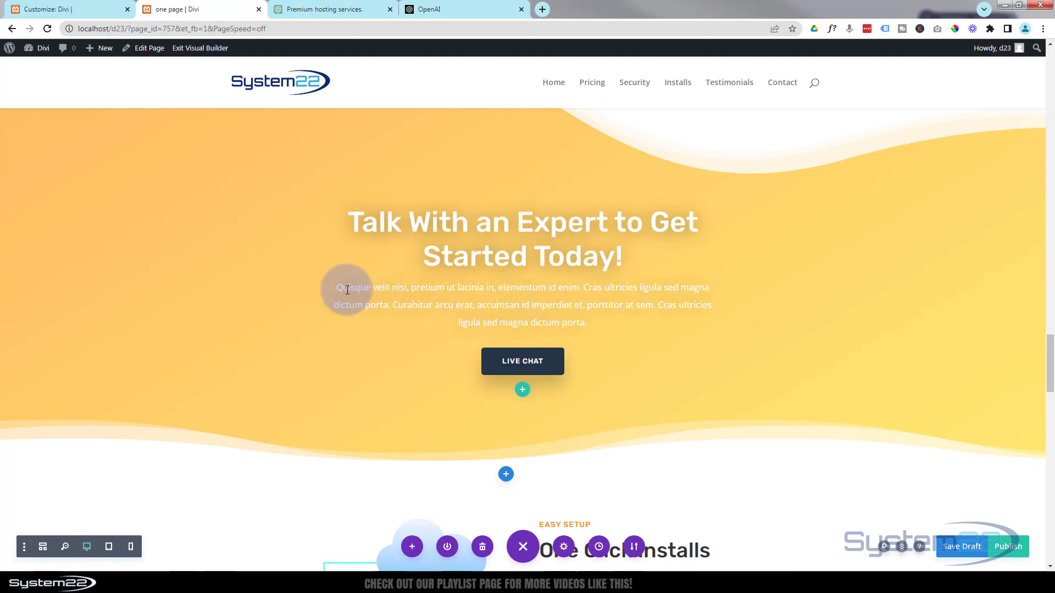
pyautogui.moveTo(345, 287); pyautogui.dragTo(608, 329)
pyautogui.hotkey('ctrl', 'v')
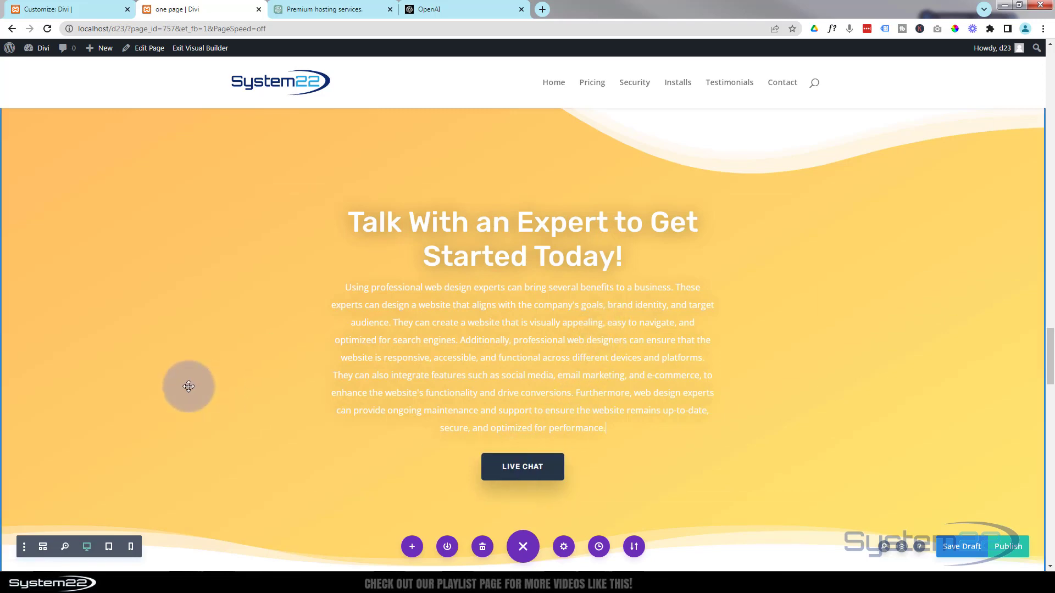
# Change the label of the Live Chat button below the expert text to "Reach Out!" and save the button settings
pyautogui.scroll(-2, 188, 386)
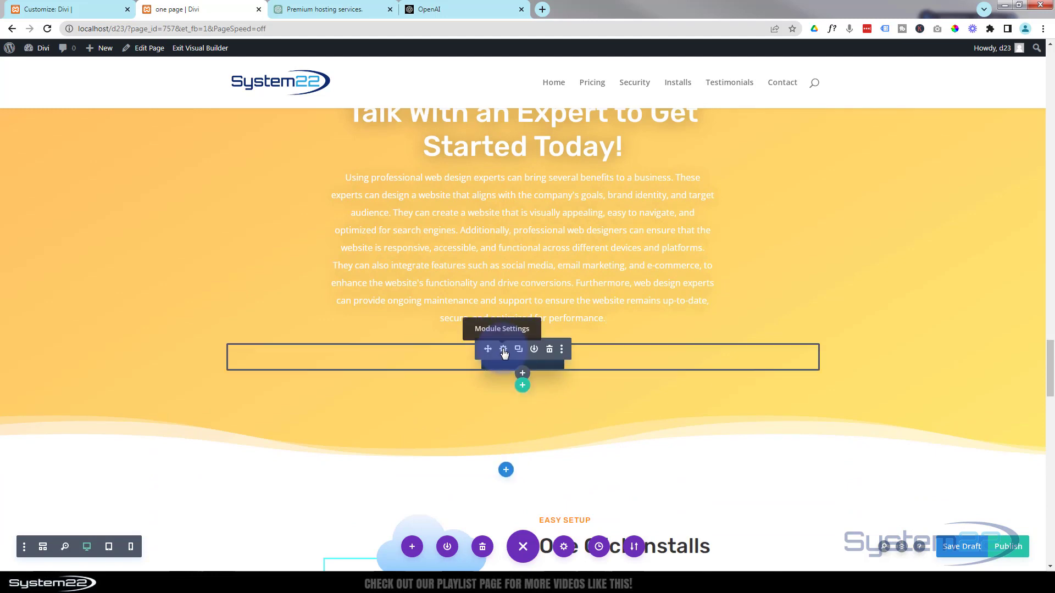
pyautogui.click(503, 350)
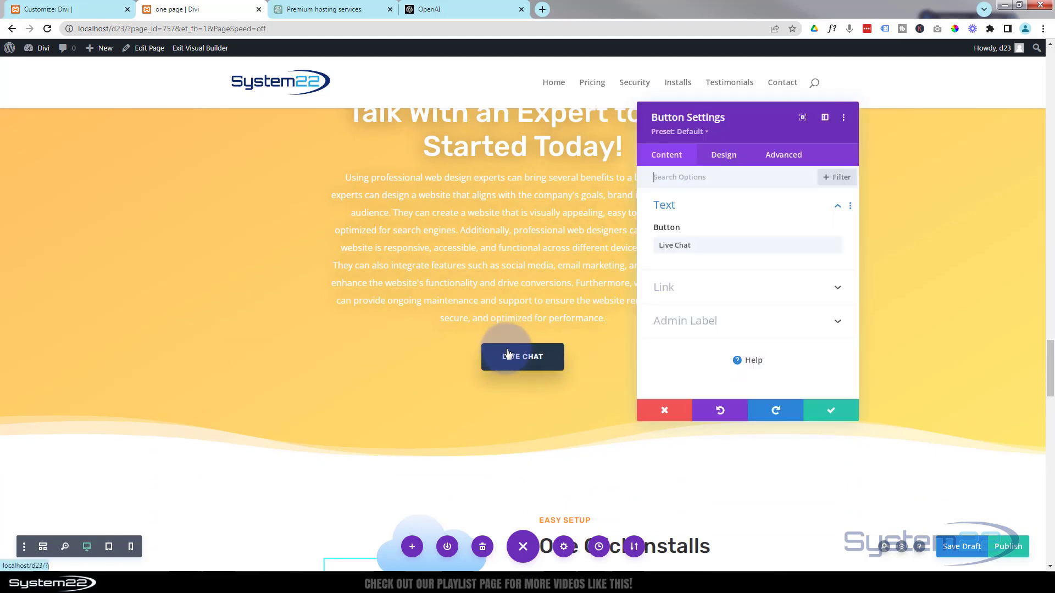
pyautogui.click(708, 243)
pyautogui.moveTo(697, 246); pyautogui.dragTo(652, 245)
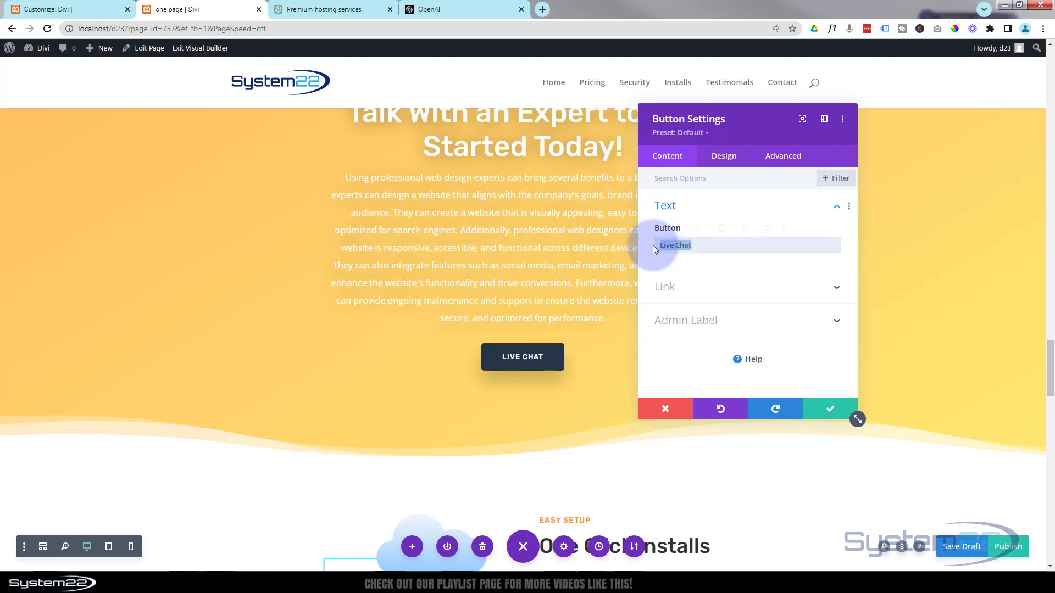
pyautogui.write('Reach ')
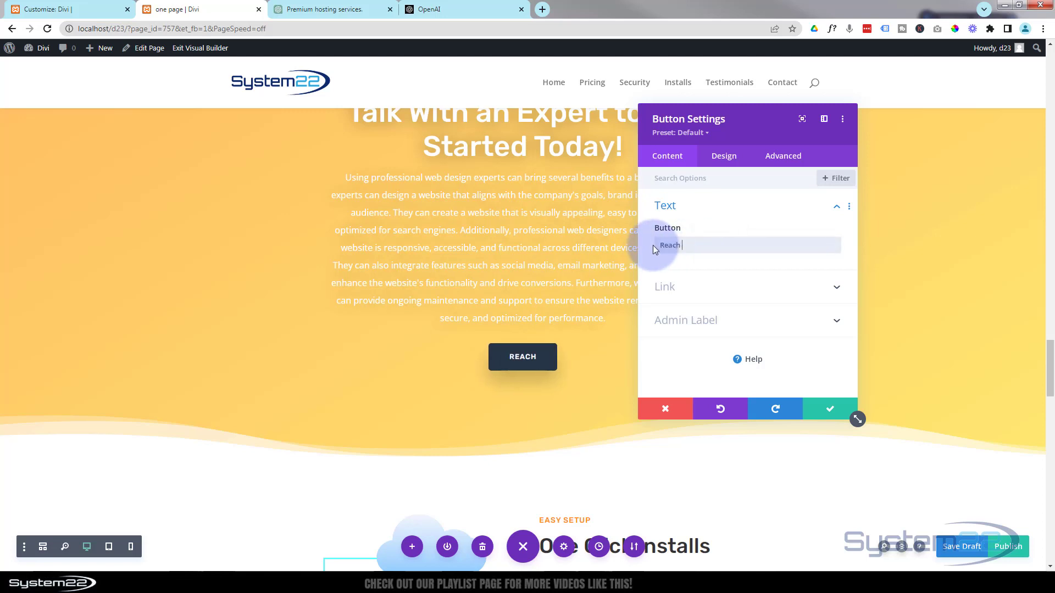
pyautogui.write('Out!')
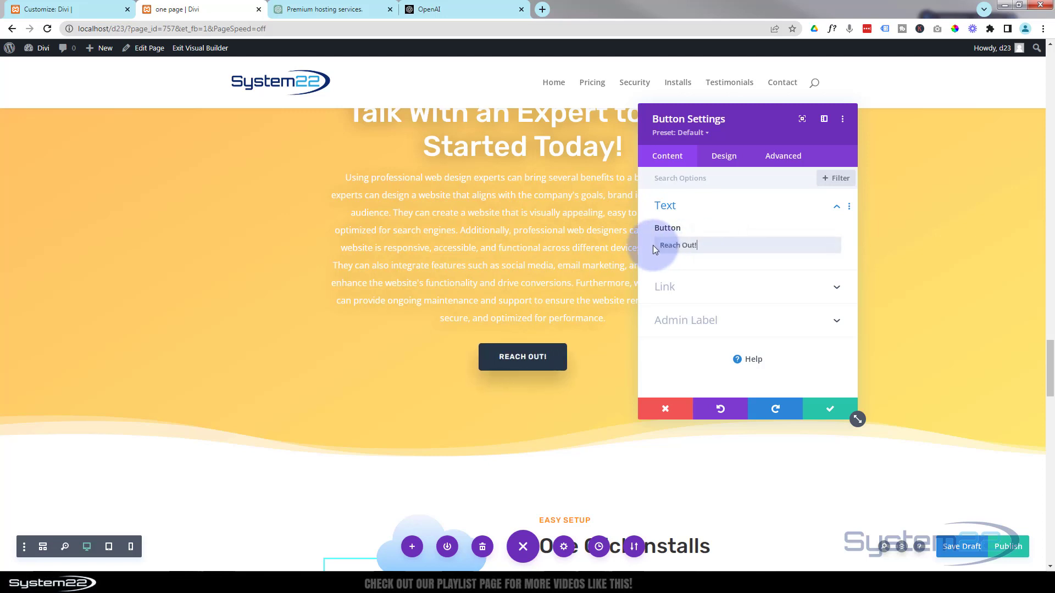
pyautogui.click(779, 344)
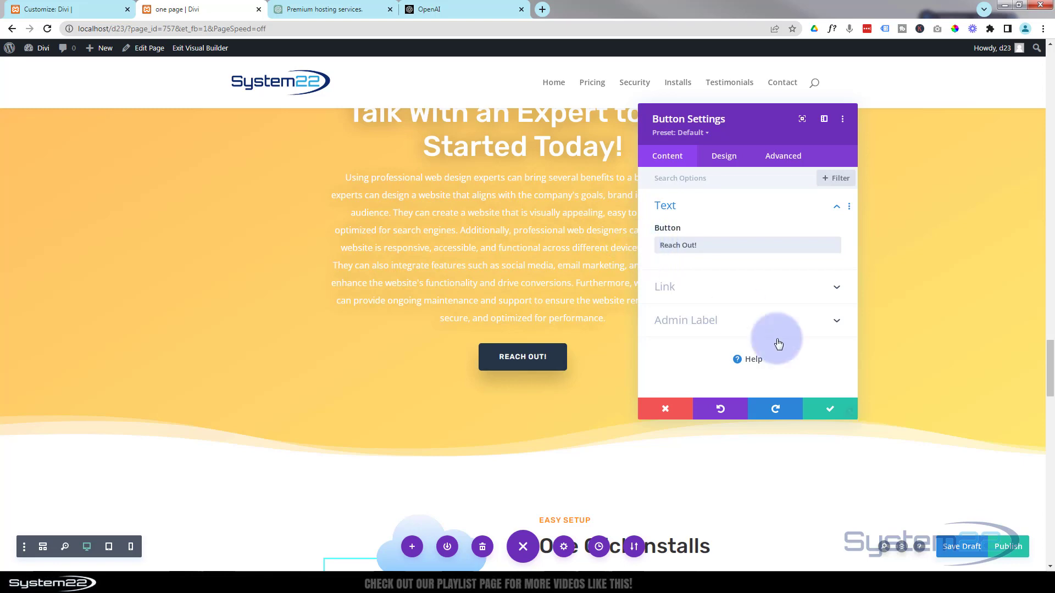
pyautogui.click(831, 410)
# Locate the One Click Installs section and copy ChatGPT's answer to "write 20 words about one click website installs"
pyautogui.scroll(-2, 432, 361)
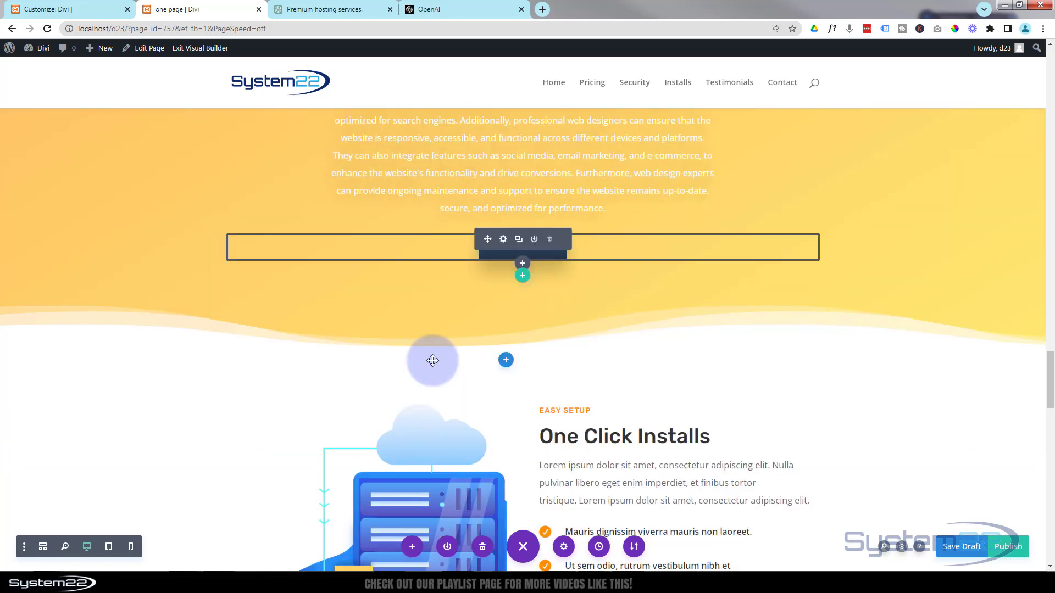
pyautogui.scroll(-5, 314, 370)
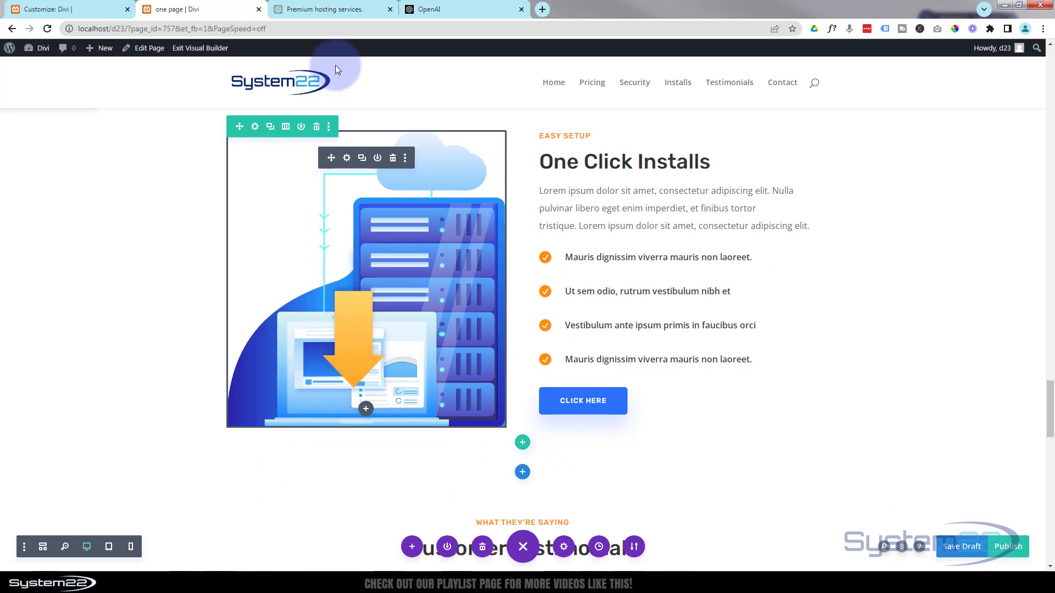
pyautogui.click(315, 10)
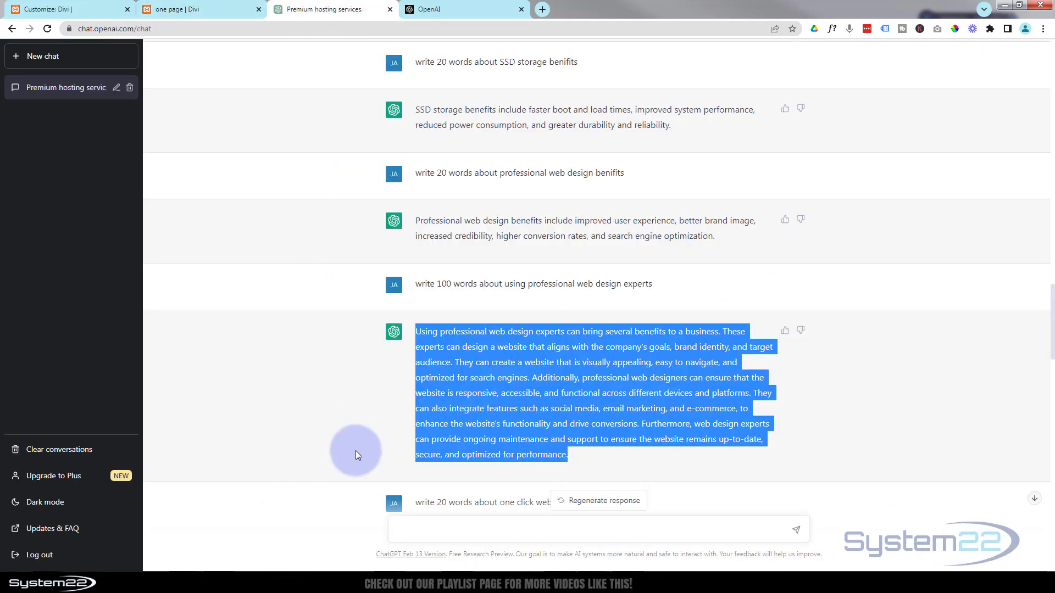
pyautogui.scroll(-2, 341, 428)
pyautogui.scroll(-2, 341, 427)
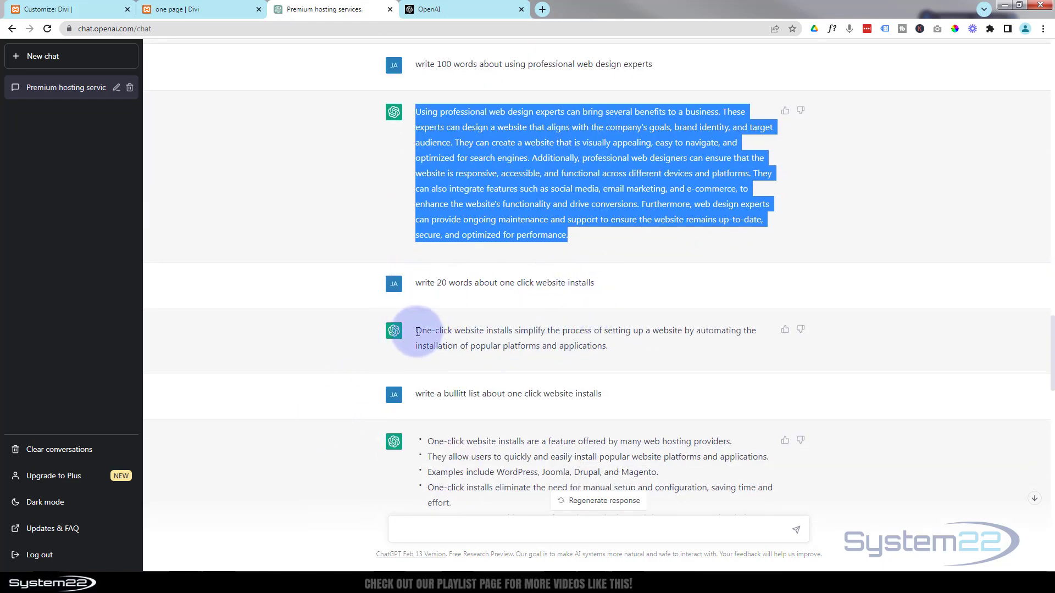
pyautogui.moveTo(417, 332); pyautogui.dragTo(614, 352)
pyautogui.hotkey('ctrl', 'c')
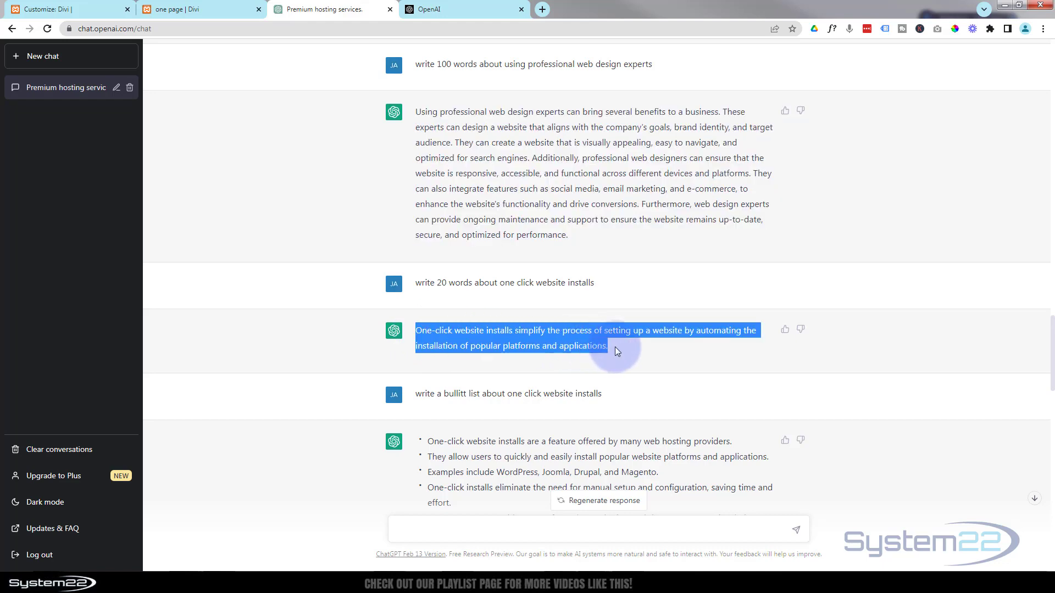
# On the "one page" page, replace the One Click Installs placeholder paragraph with the copied one-click installs text
pyautogui.click(202, 11)
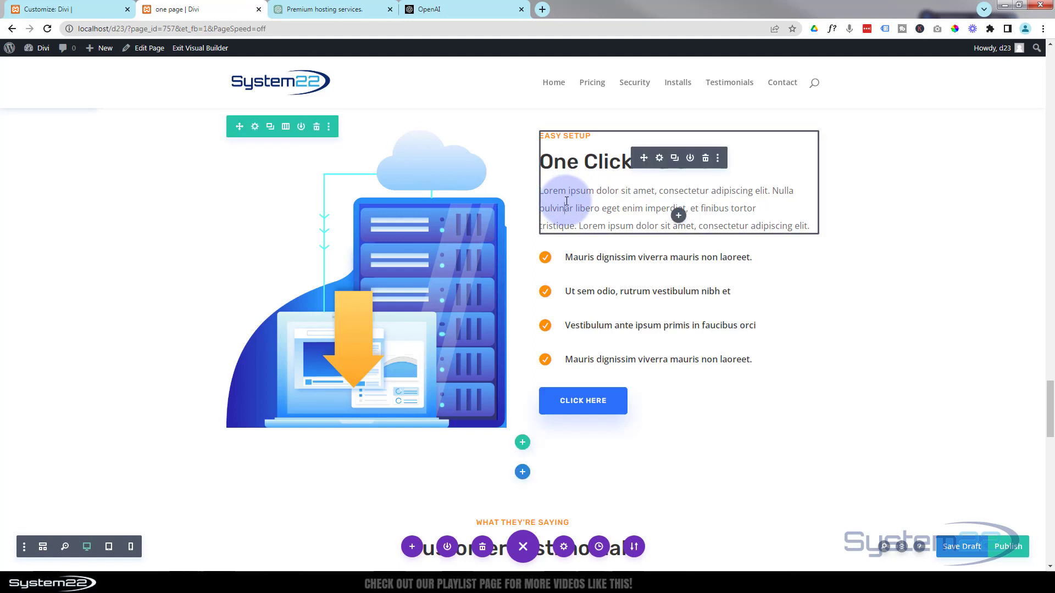
pyautogui.click(549, 194)
pyautogui.moveTo(541, 190); pyautogui.dragTo(837, 225)
pyautogui.hotkey('ctrl', 'v')
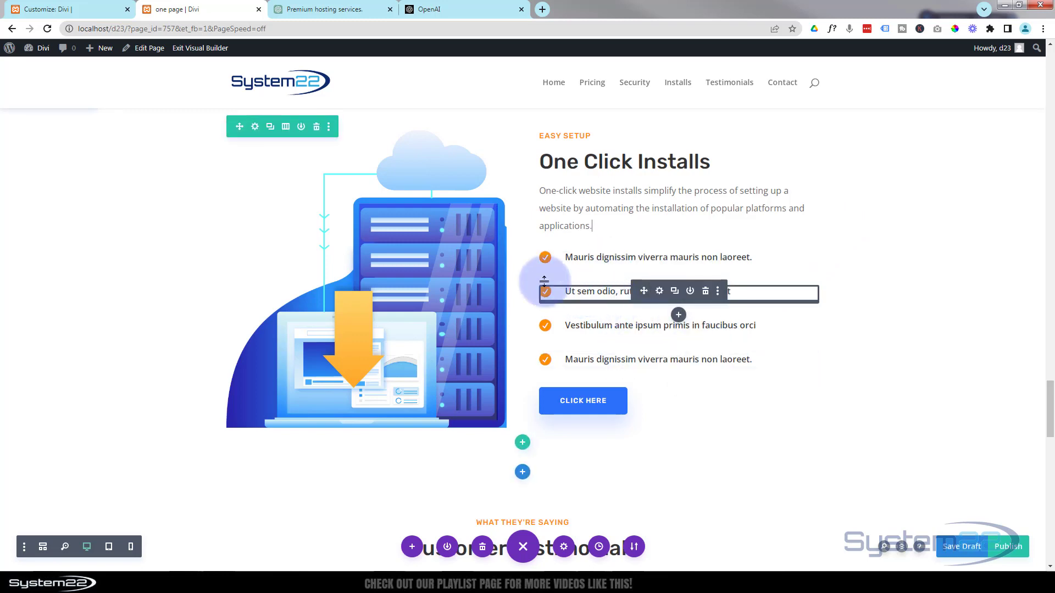
# Retitle the first One Click Installs checklist blurb "Quickly and easily install", using the phrase from ChatGPT's bullet list, and save it
pyautogui.click(328, 9)
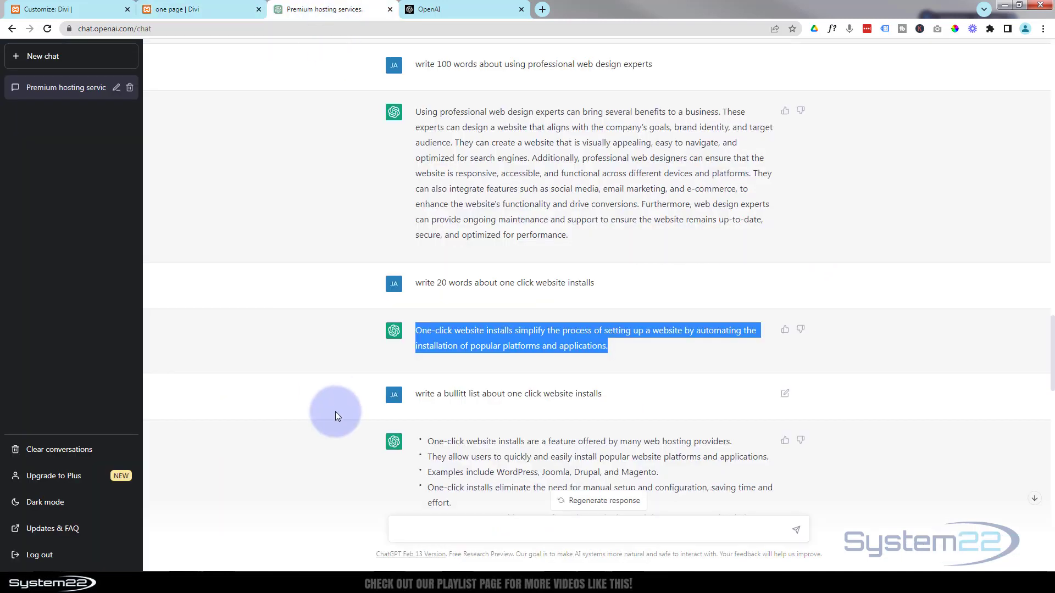
pyautogui.scroll(-3, 336, 419)
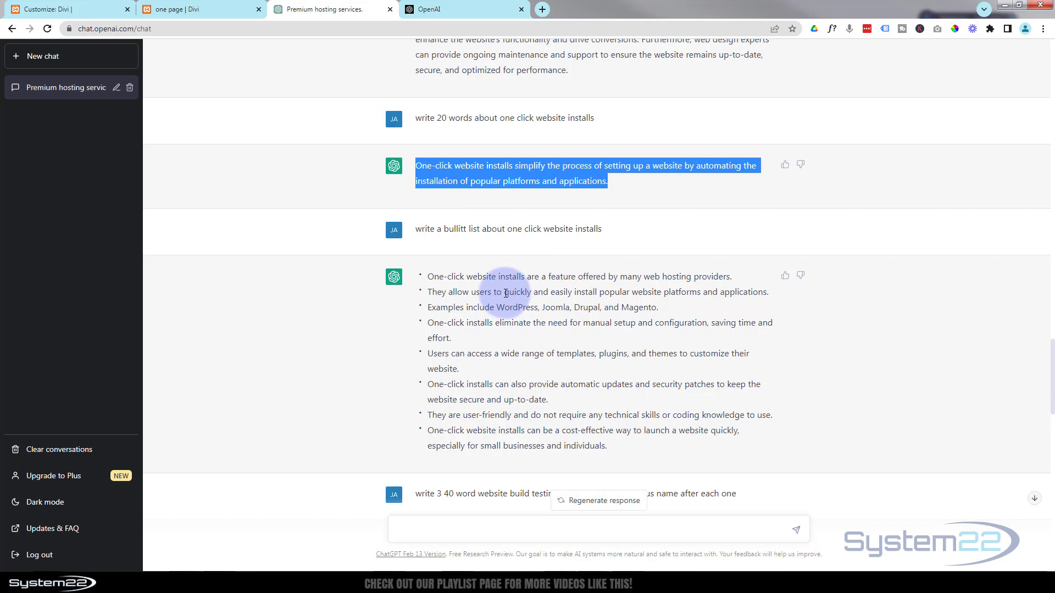
pyautogui.moveTo(506, 293); pyautogui.dragTo(592, 292)
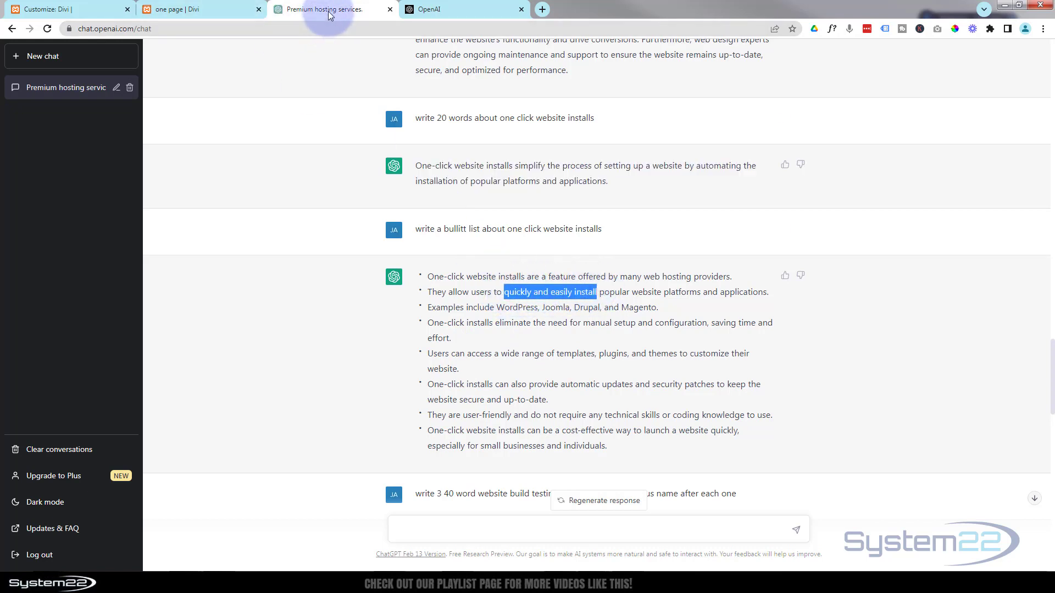
pyautogui.click(240, 12)
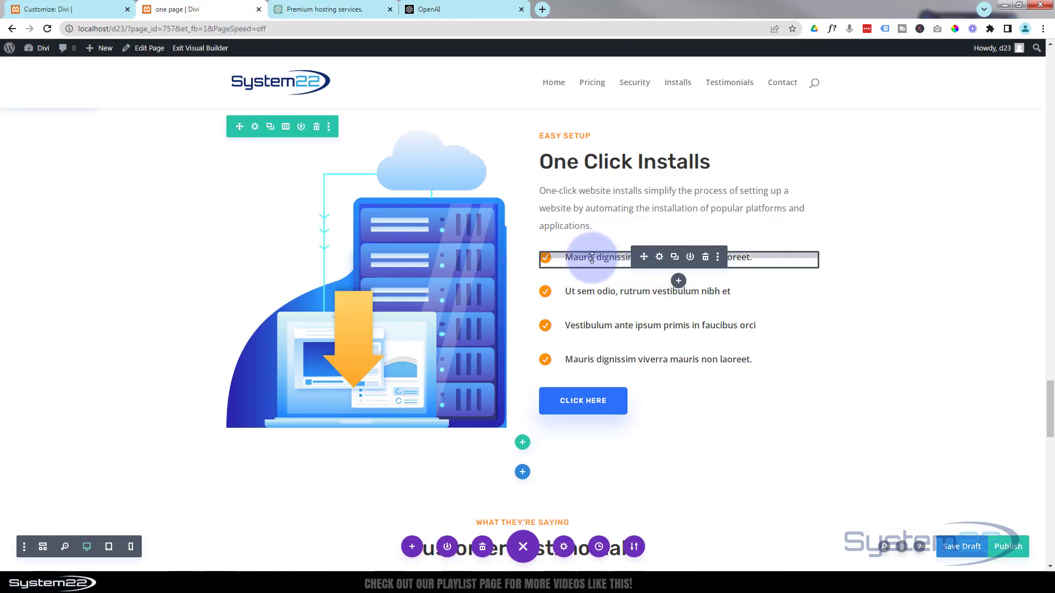
pyautogui.click(659, 257)
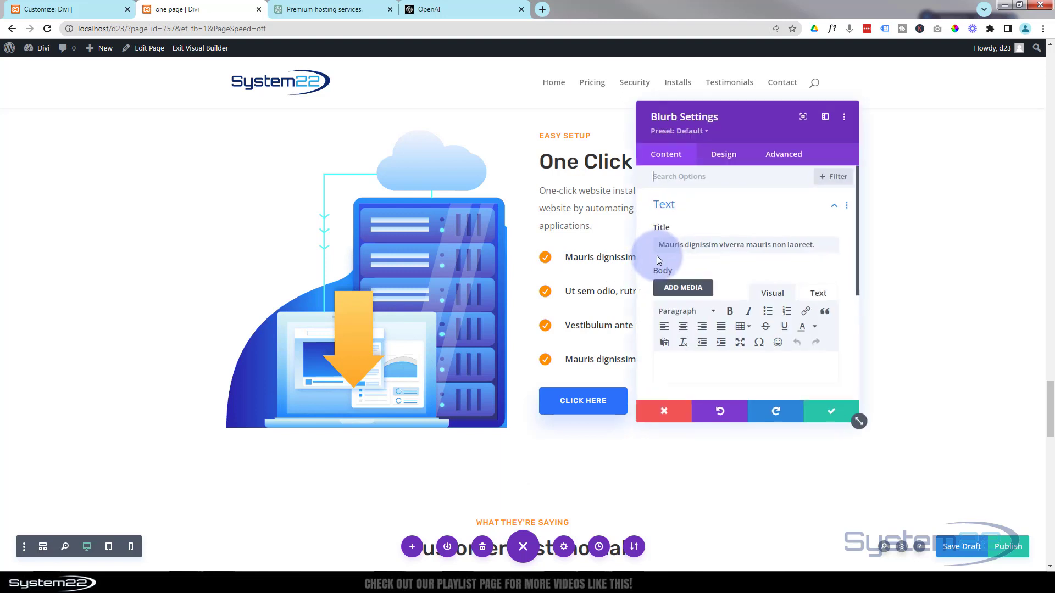
pyautogui.tripleClick(694, 244)
pyautogui.write('quickly and easily install')
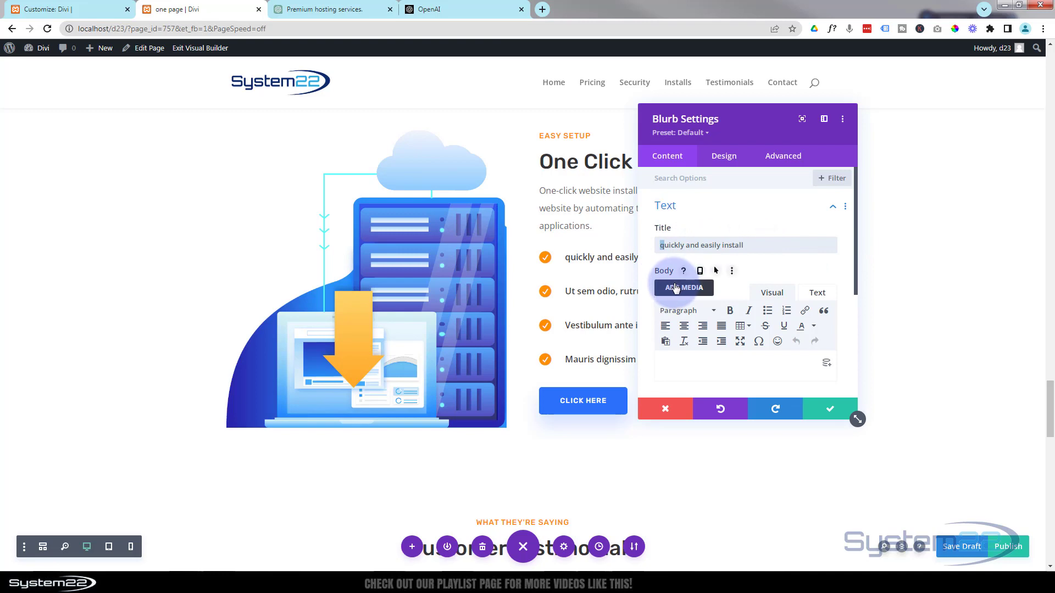
pyautogui.write('Q')
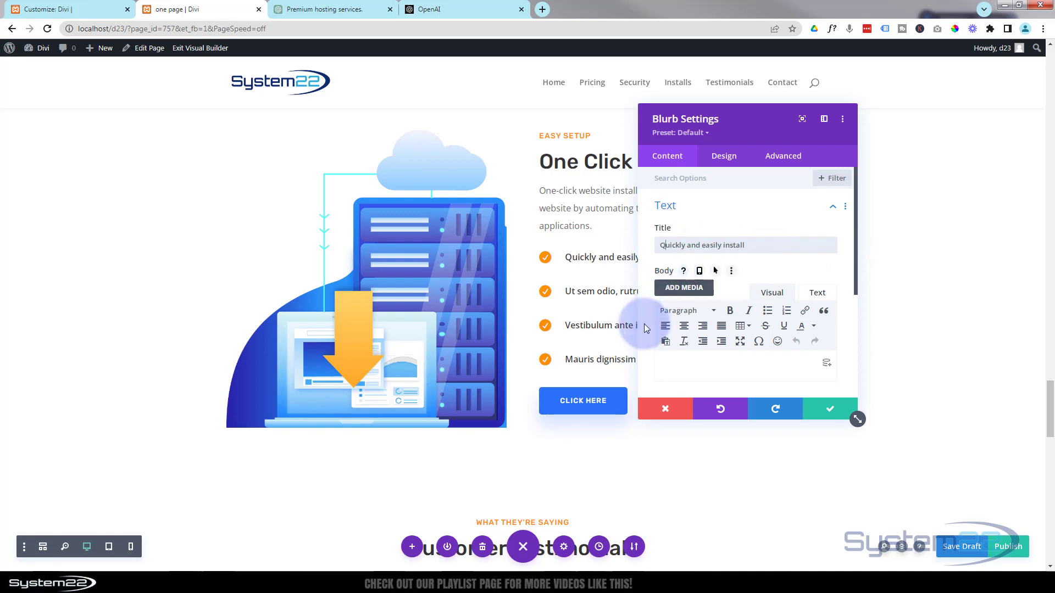
pyautogui.click(824, 407)
# Retitle the second checklist blurb with ChatGPT's phrase "WordPress, Joomla, Drupal, and Magento." and save it
pyautogui.click(332, 9)
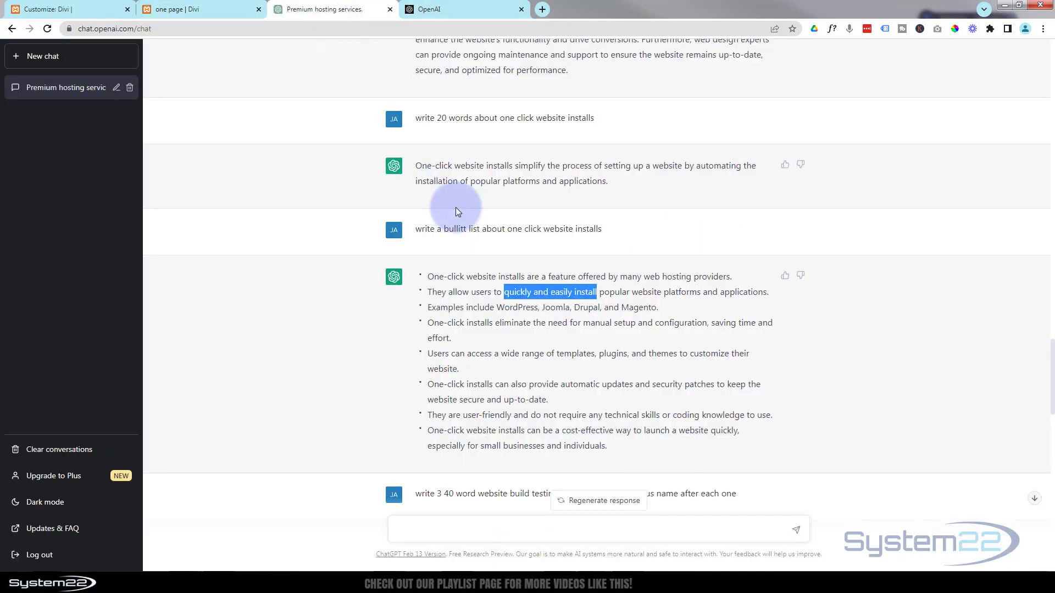
pyautogui.moveTo(498, 309); pyautogui.dragTo(650, 308)
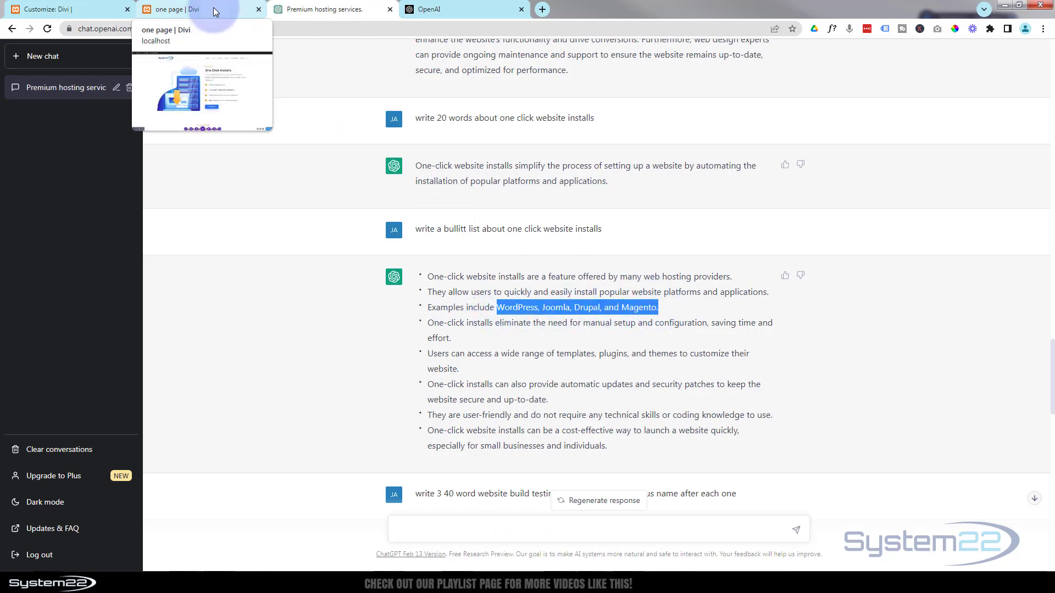
pyautogui.click(177, 9)
pyautogui.click(579, 291)
pyautogui.moveTo(580, 291)
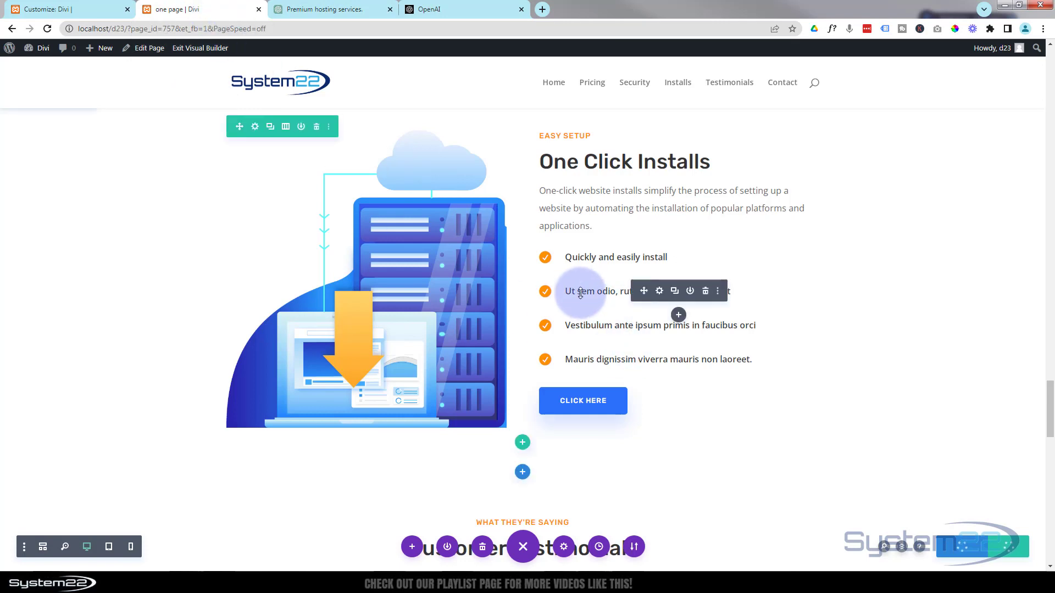
pyautogui.click(659, 293)
pyautogui.click(691, 248)
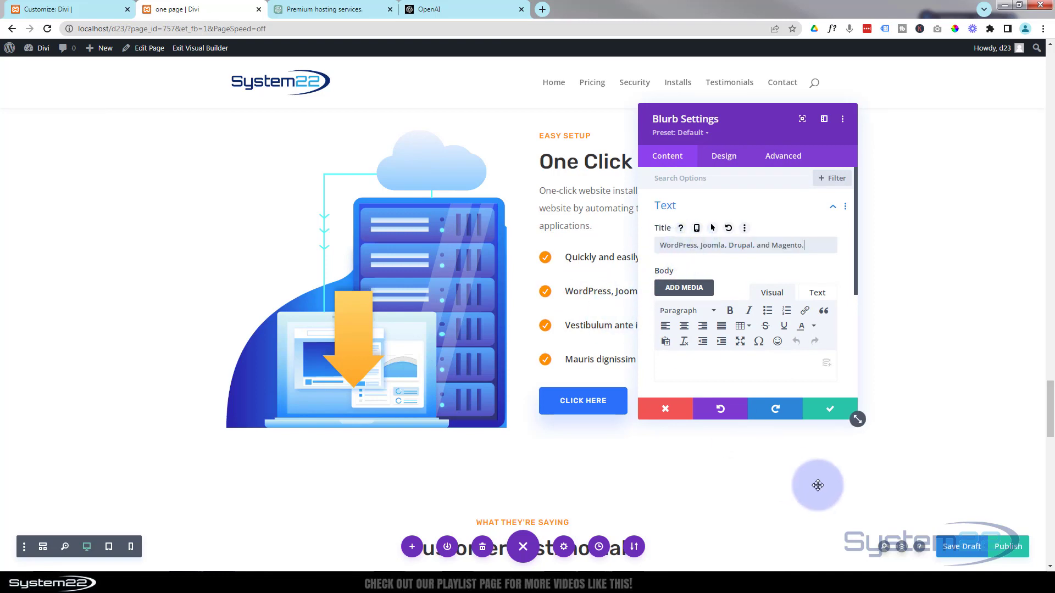
pyautogui.click(829, 420)
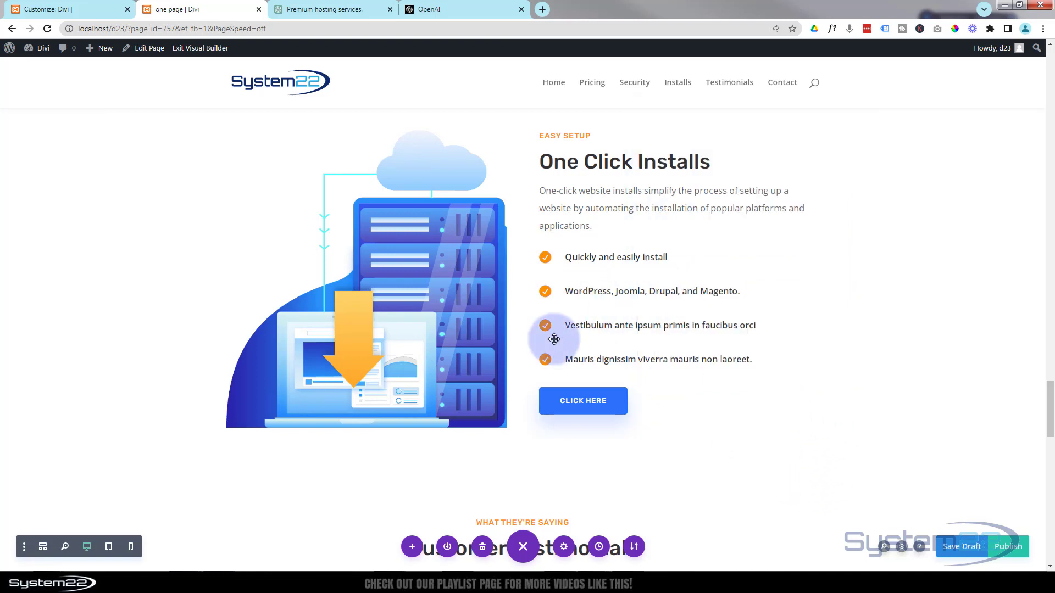
# Copy the phrase "templates, plugins, and themes" from ChatGPT's bullet list about one click website installs
pyautogui.click(306, 11)
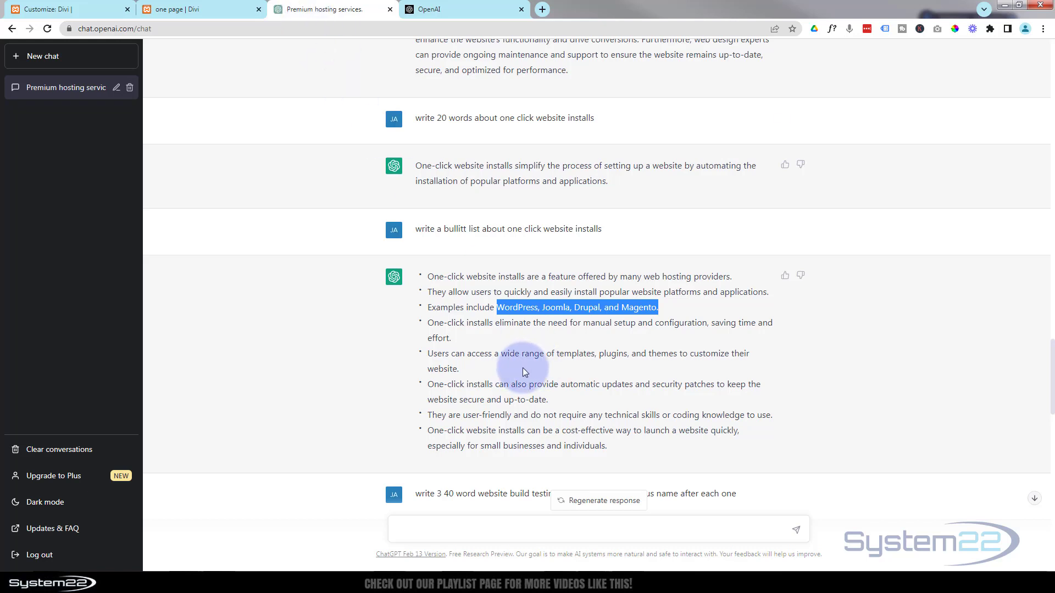
pyautogui.moveTo(501, 354); pyautogui.dragTo(637, 355)
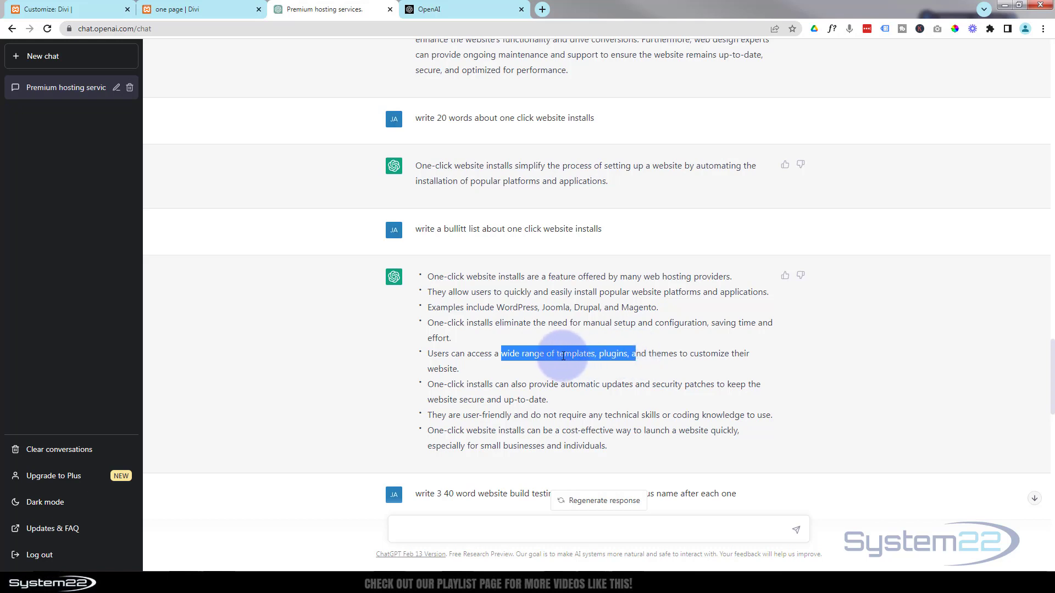
pyautogui.click(560, 357)
pyautogui.moveTo(558, 356); pyautogui.dragTo(678, 357)
pyautogui.hotkey('ctrl', 'c')
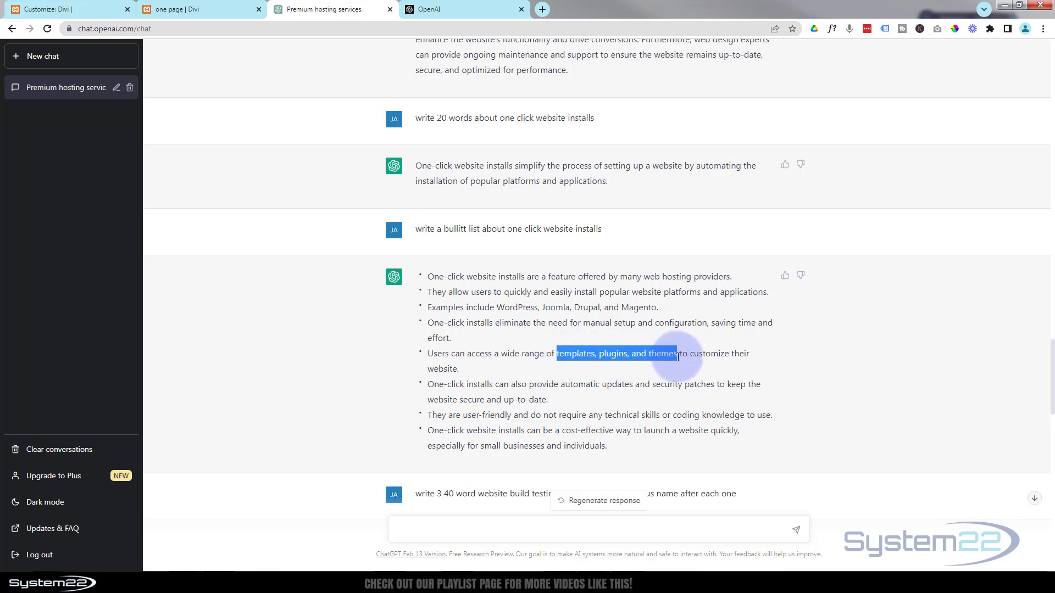
# On the "one page" page, retitle the third checklist blurb "Templates, plugins, and themes" and save it
pyautogui.click(206, 9)
pyautogui.moveTo(631, 327)
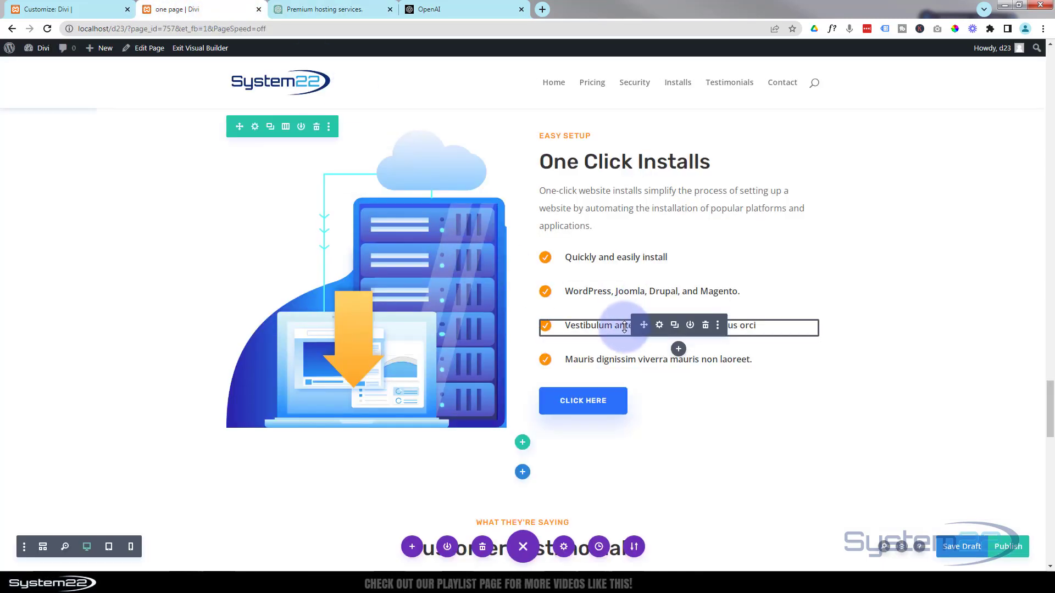
pyautogui.click(659, 325)
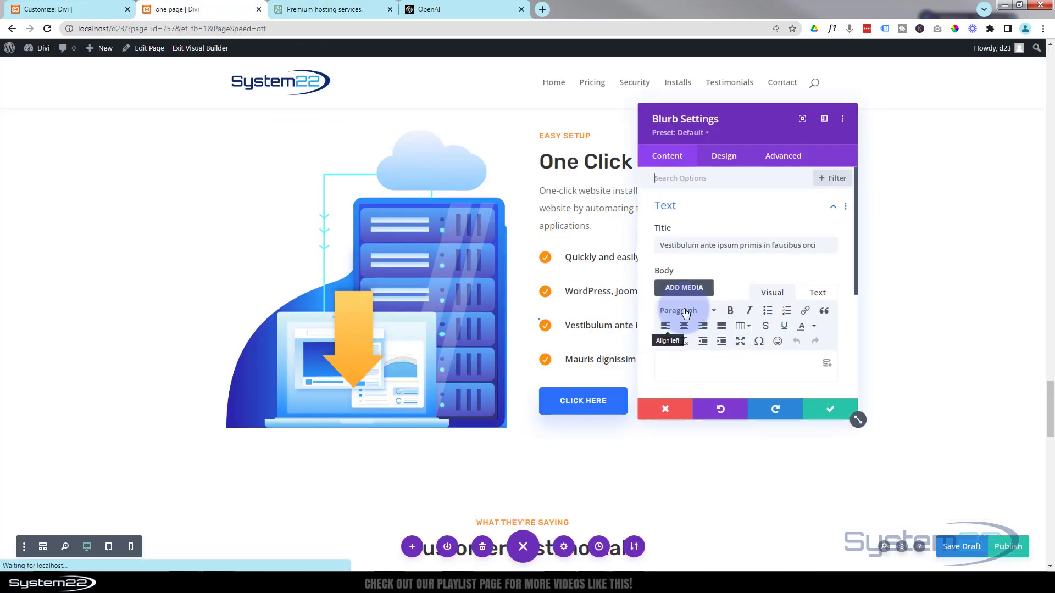
pyautogui.tripleClick(685, 243)
pyautogui.hotkey('ctrl', 'v')
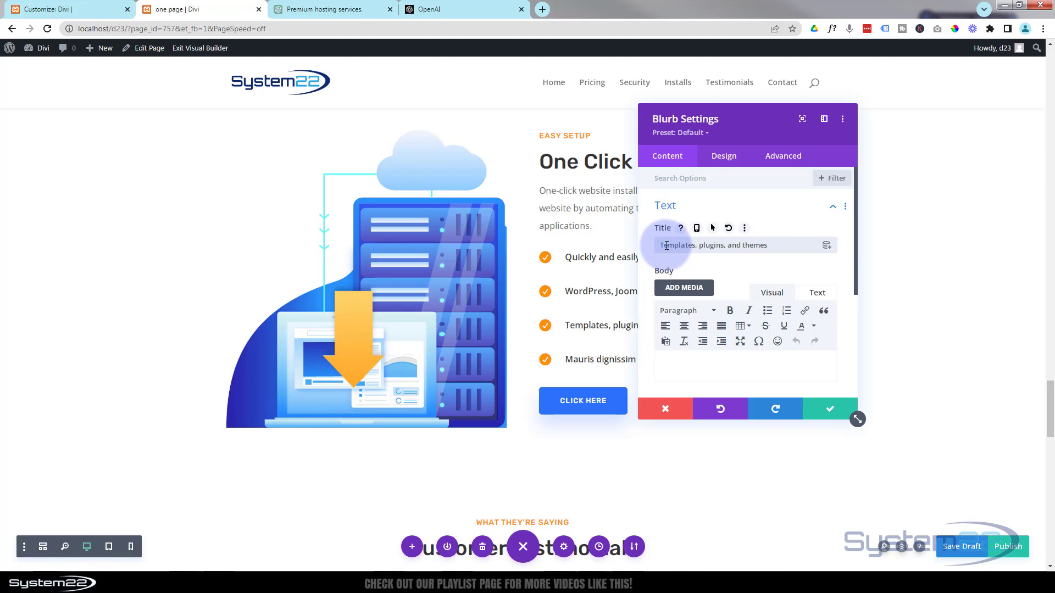
pyautogui.click(829, 409)
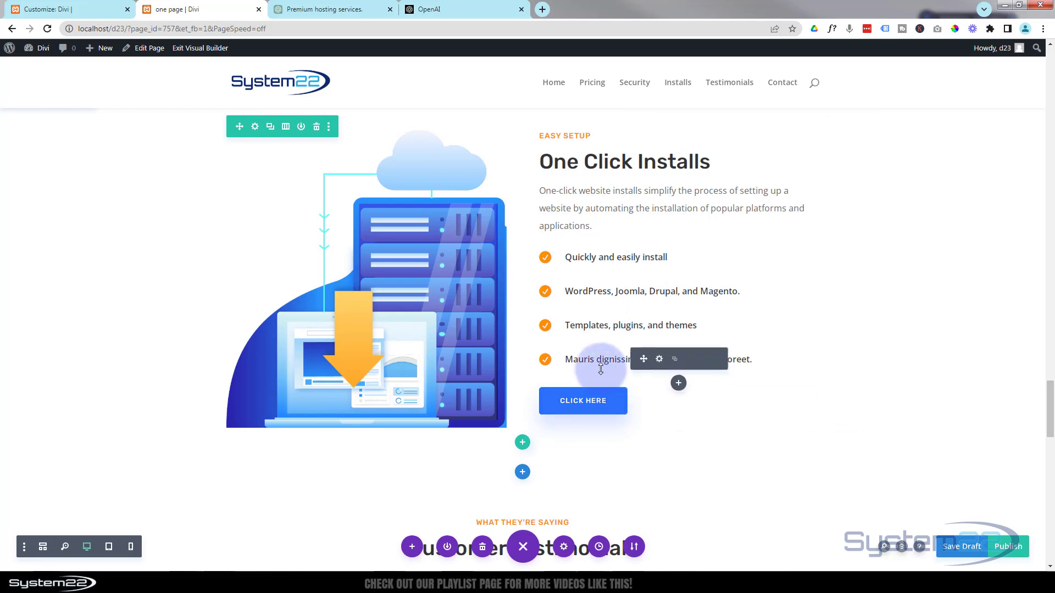
# Open the fourth One Click Installs checklist blurb for editing and copy "automatic updates and security" from ChatGPT's bullet list
pyautogui.click(659, 360)
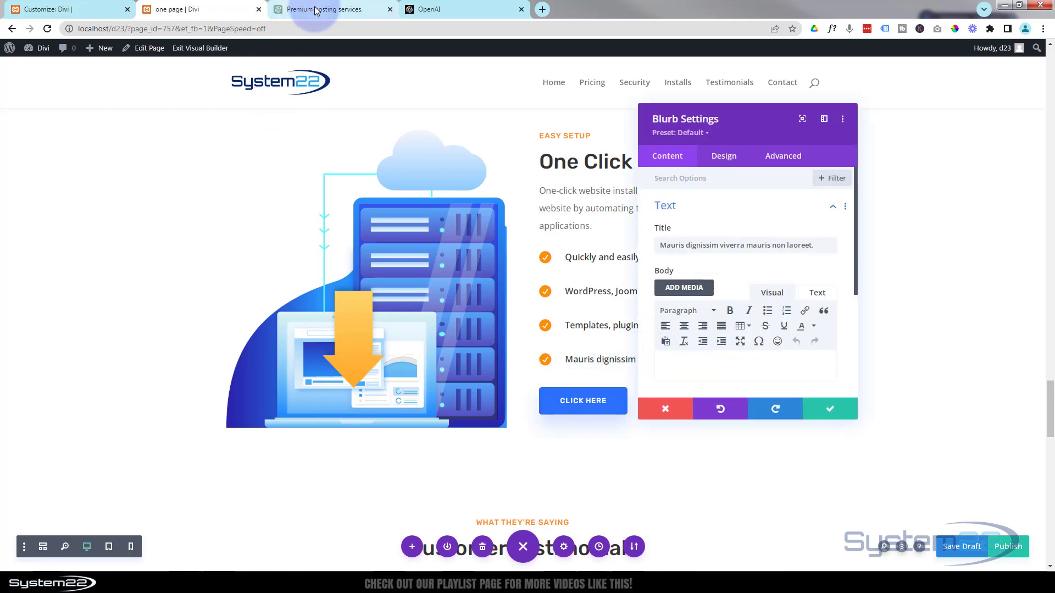
pyautogui.click(317, 11)
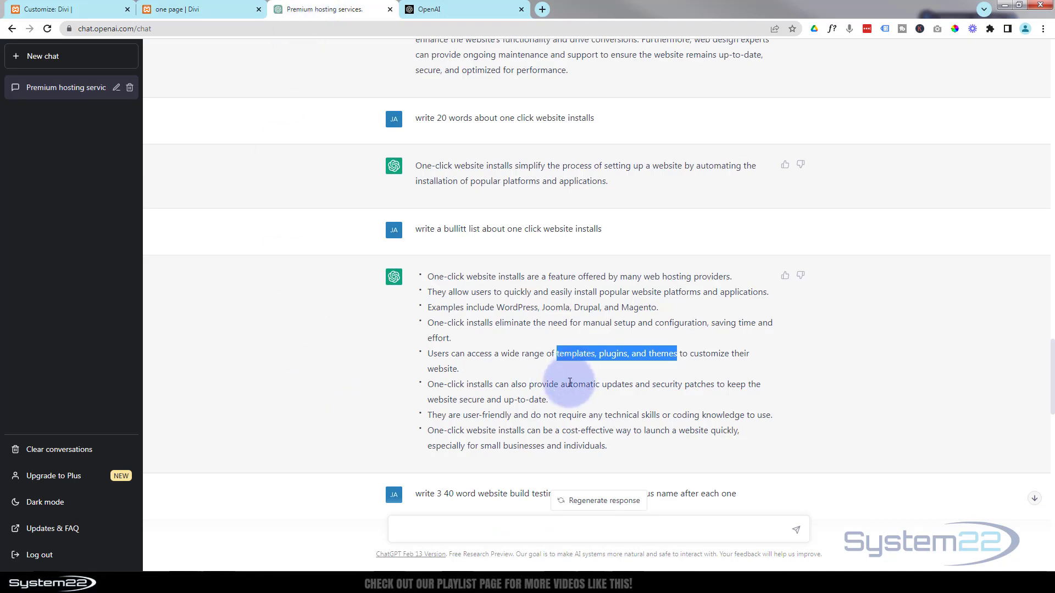
pyautogui.moveTo(560, 386); pyautogui.dragTo(685, 381)
pyautogui.hotkey('ctrl', 'c')
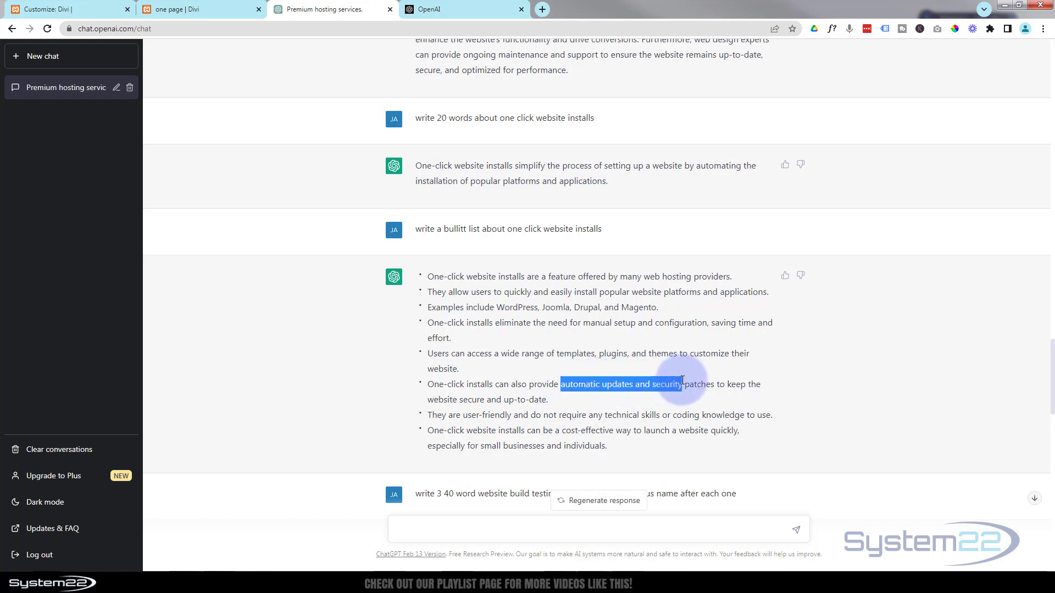
# On the "one page" page, retitle the fourth checklist blurb "Automatic updates and security" and save it
pyautogui.click(223, 10)
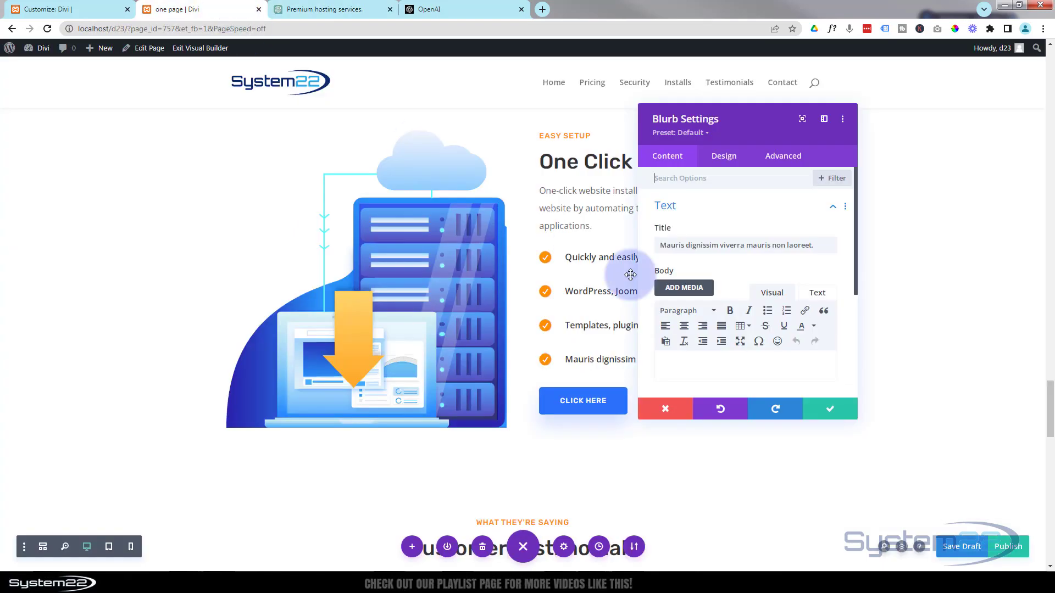
pyautogui.tripleClick(692, 245)
pyautogui.hotkey('ctrl', 'v')
pyautogui.click(663, 245)
pyautogui.press('BackSpace')
pyautogui.write('A')
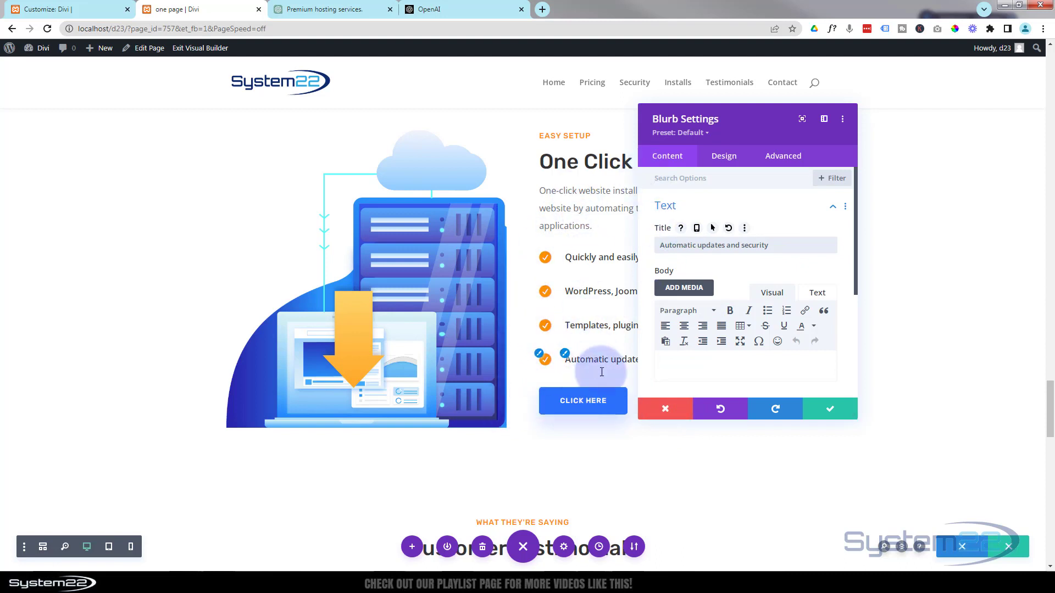
pyautogui.click(831, 412)
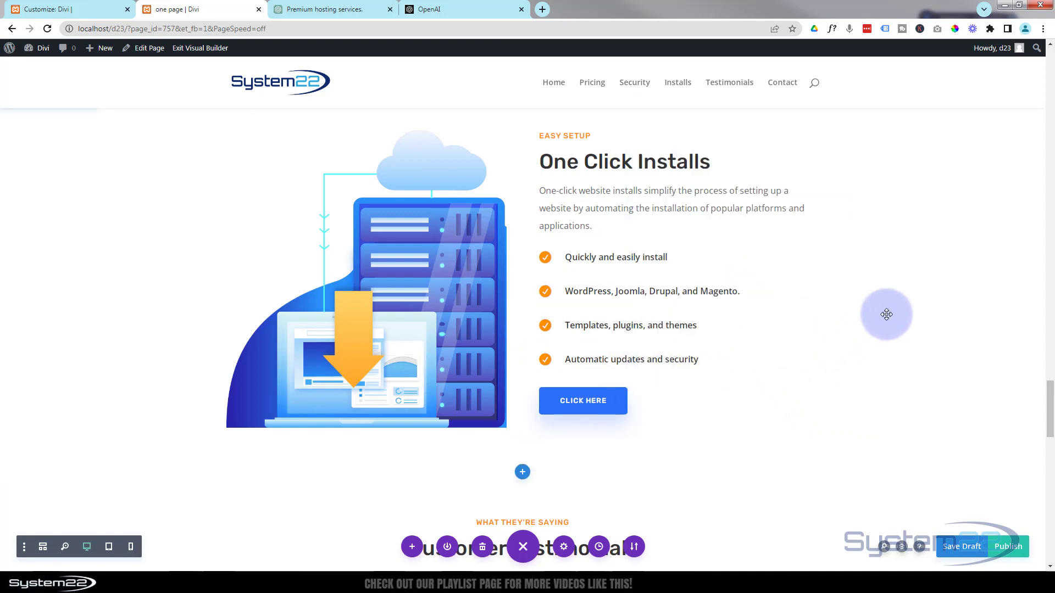
# For the Customer Testimonials section, copy the quote of Testimonial 1 from ChatGPT's website build testimonials, leaving out the author's name
pyautogui.scroll(-2, 886, 314)
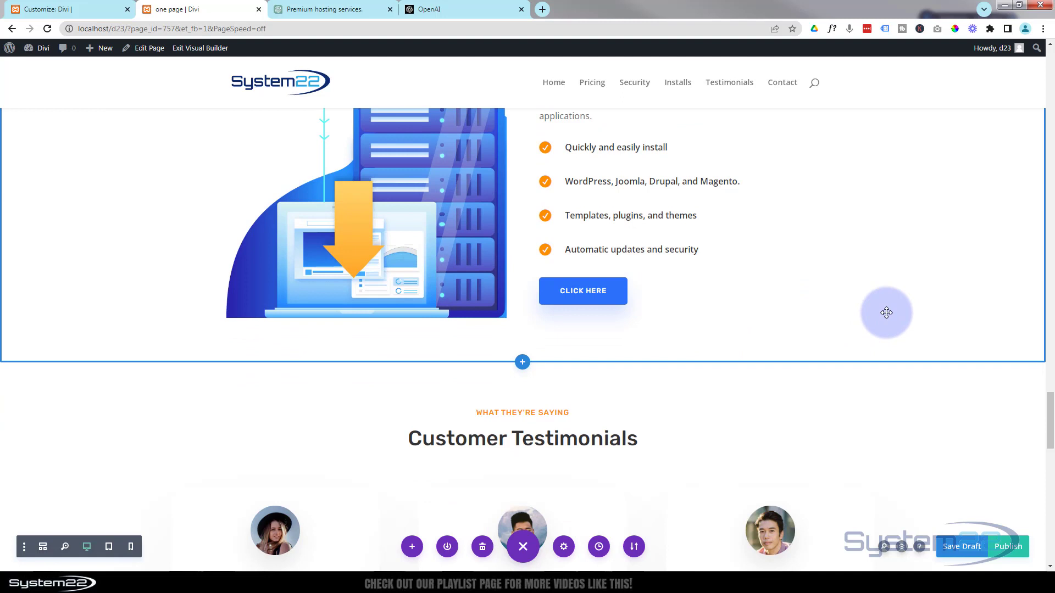
pyautogui.scroll(-1, 887, 312)
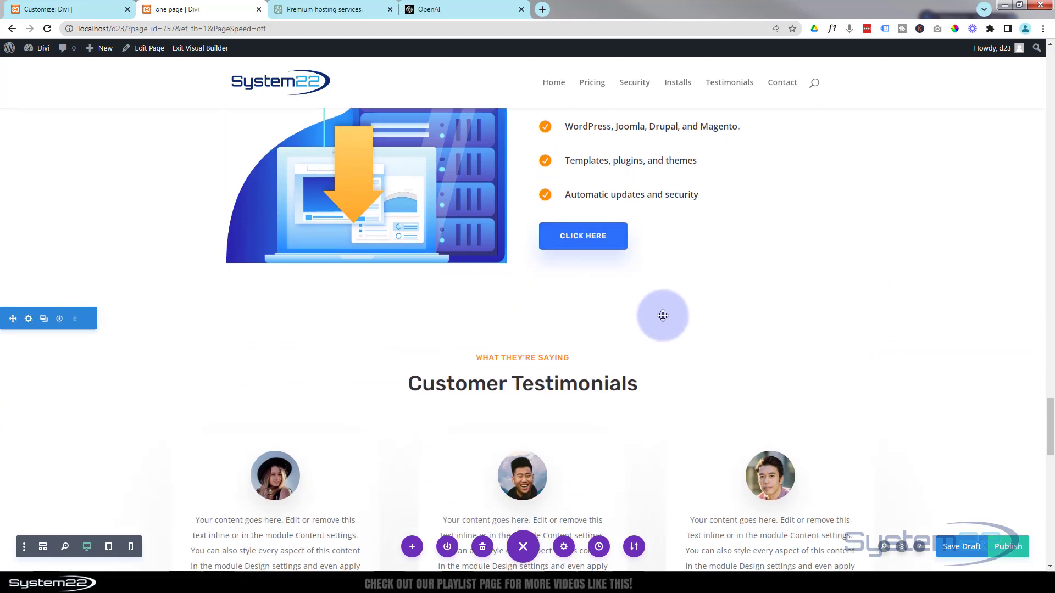
pyautogui.scroll(-3, 662, 315)
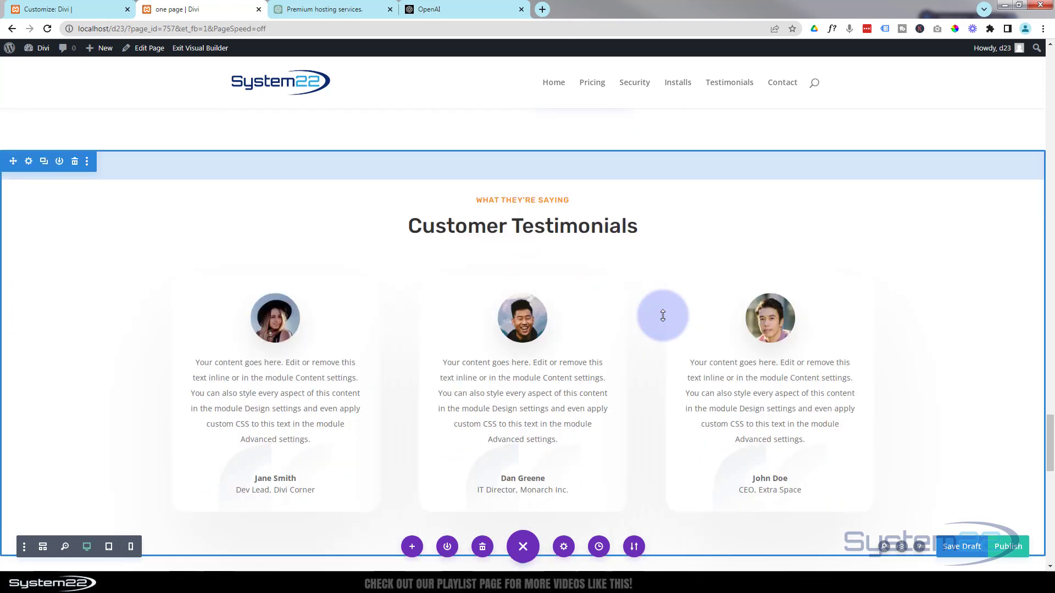
pyautogui.scroll(-1, 662, 315)
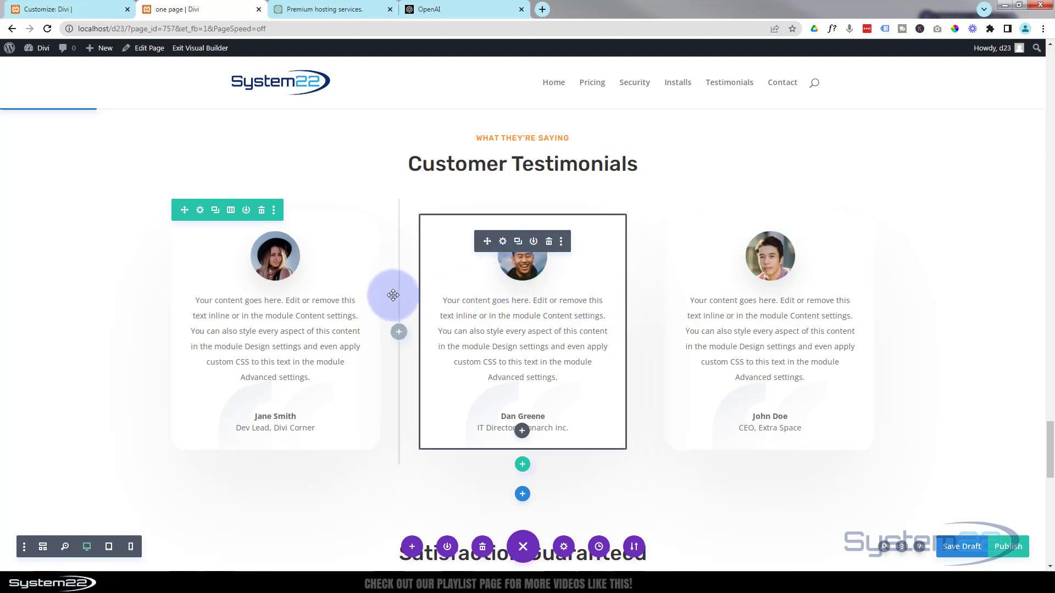
pyautogui.click(365, 9)
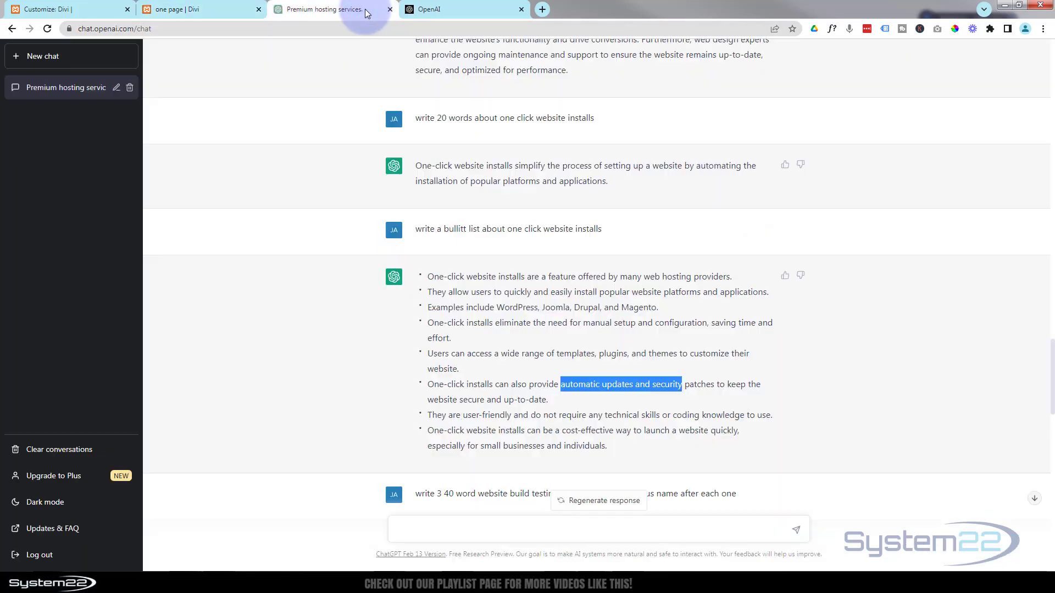
pyautogui.scroll(-4, 358, 365)
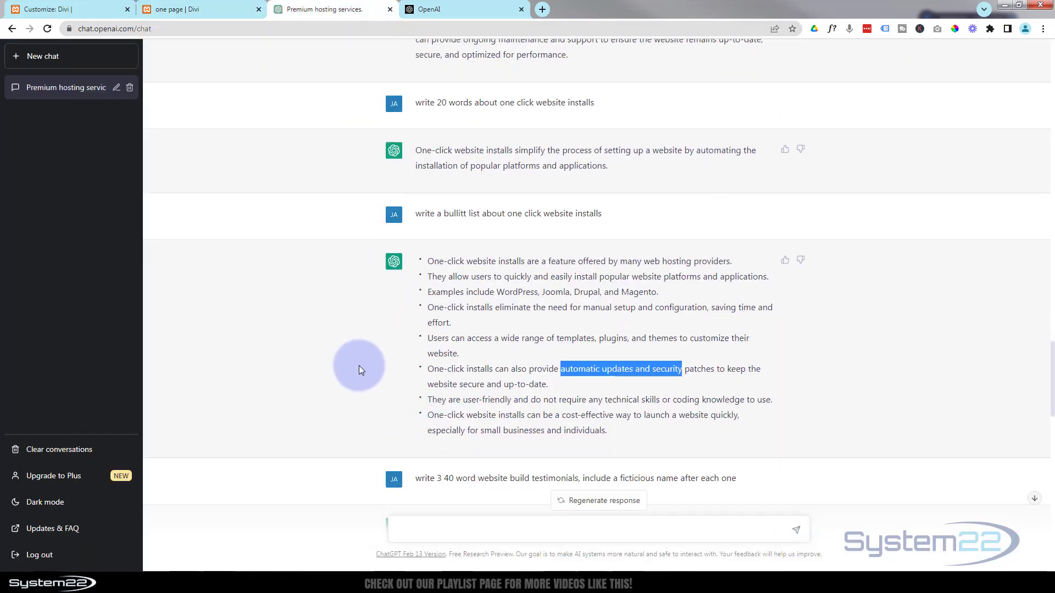
pyautogui.scroll(-1, 358, 365)
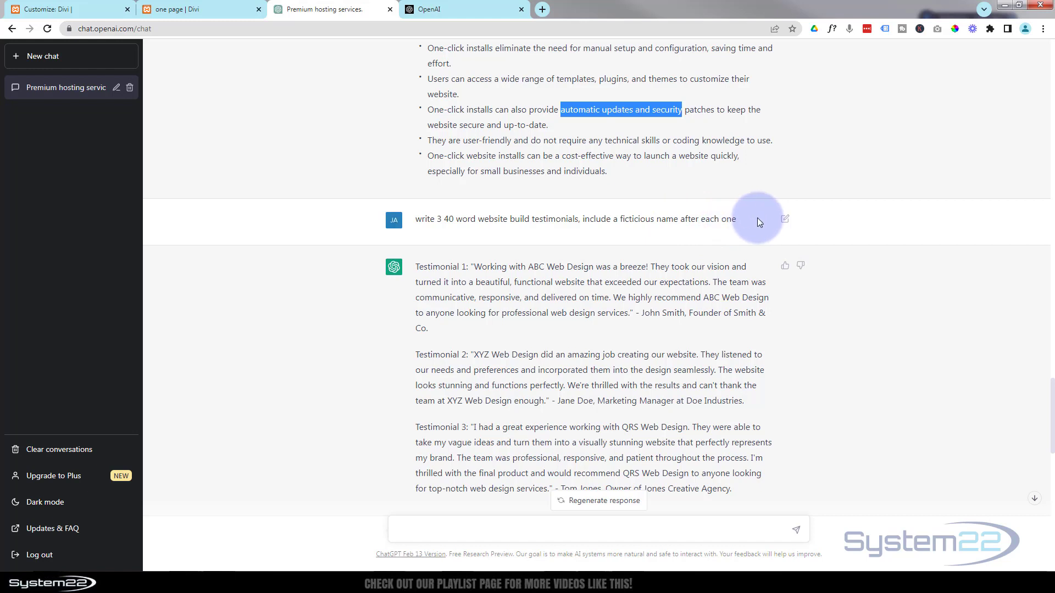
pyautogui.scroll(-1, 255, 349)
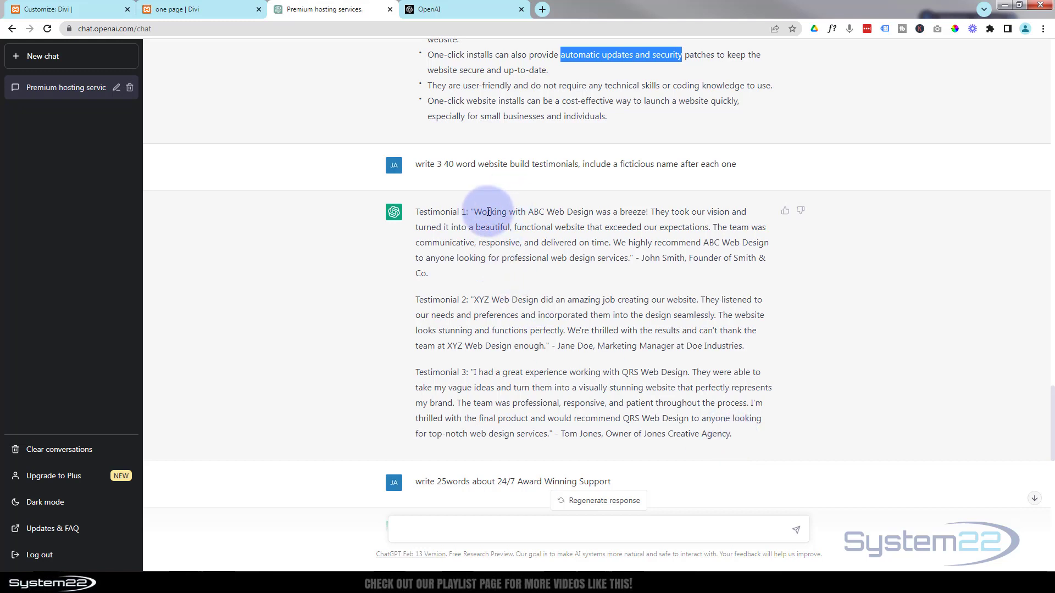
pyautogui.click(477, 211)
pyautogui.moveTo(478, 212); pyautogui.dragTo(566, 213)
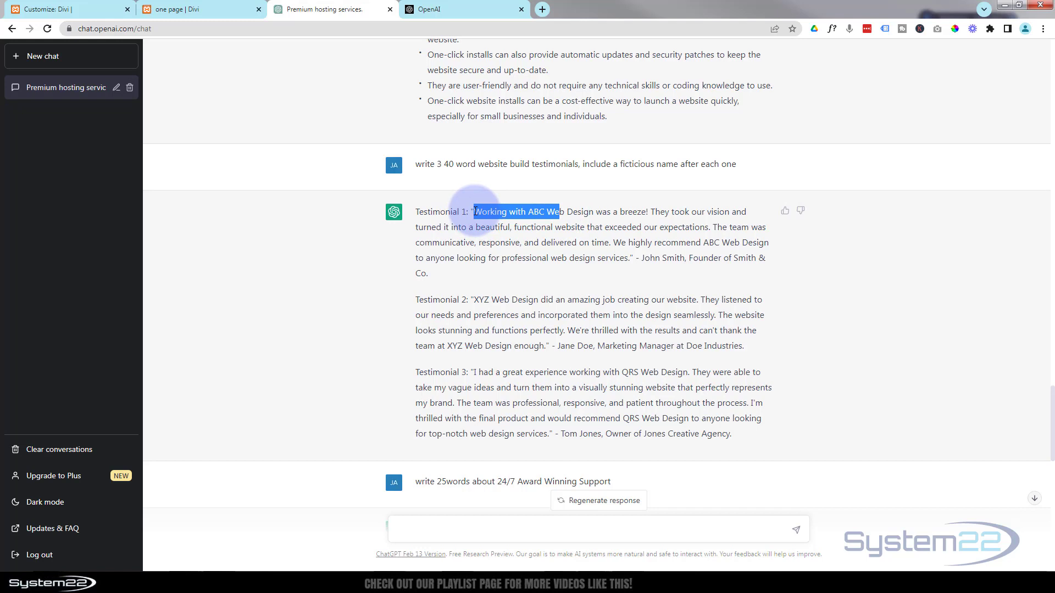
pyautogui.moveTo(477, 211); pyautogui.dragTo(617, 258)
pyautogui.hotkey('ctrl', 'c')
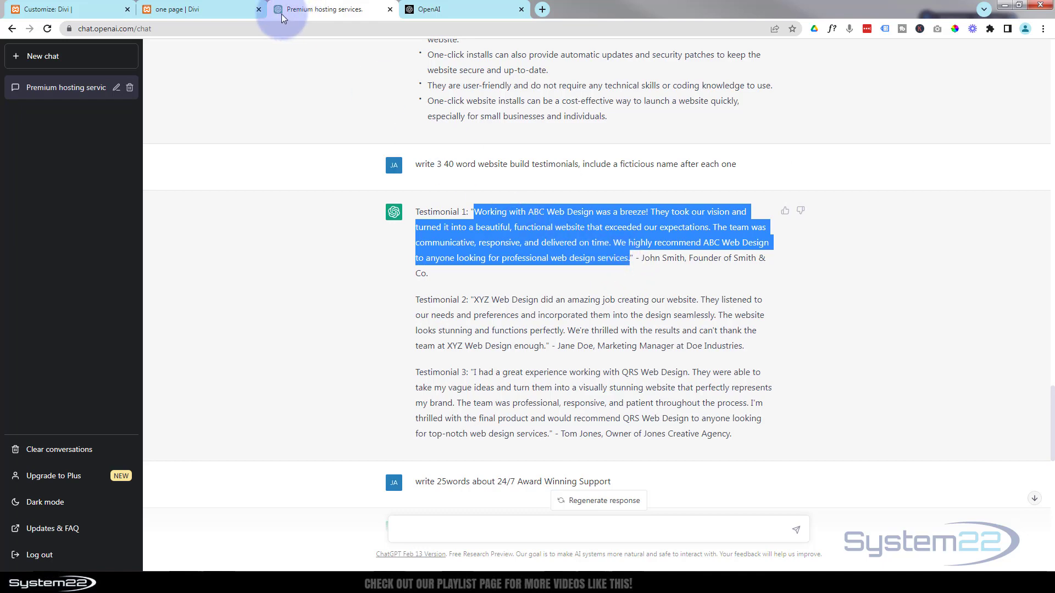
# Replace the placeholder text of the first Customer Testimonials card on the "one page" page with the copied quote
pyautogui.click(201, 9)
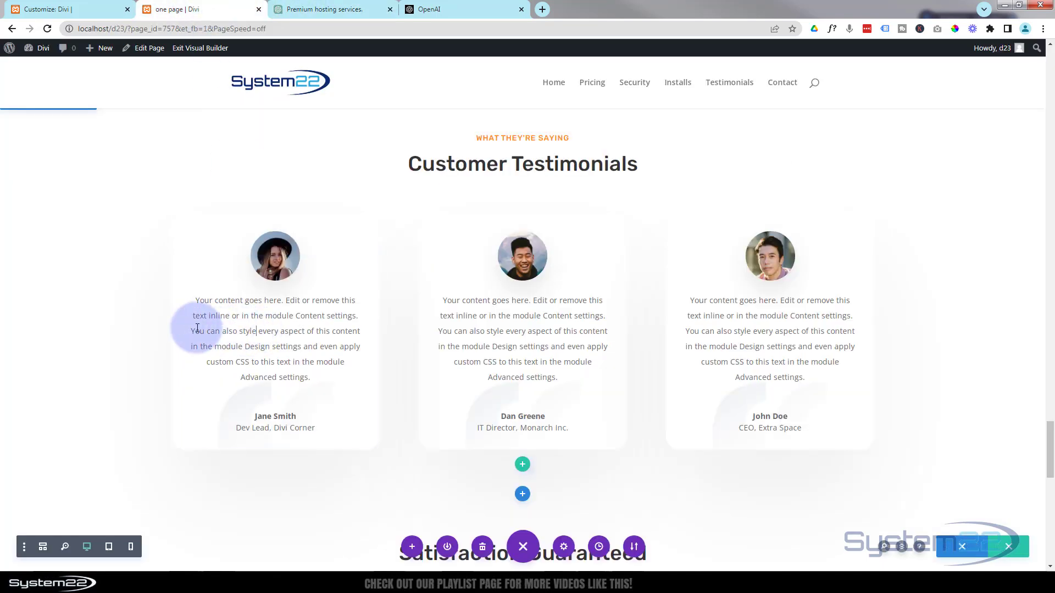
pyautogui.moveTo(196, 297); pyautogui.dragTo(341, 377)
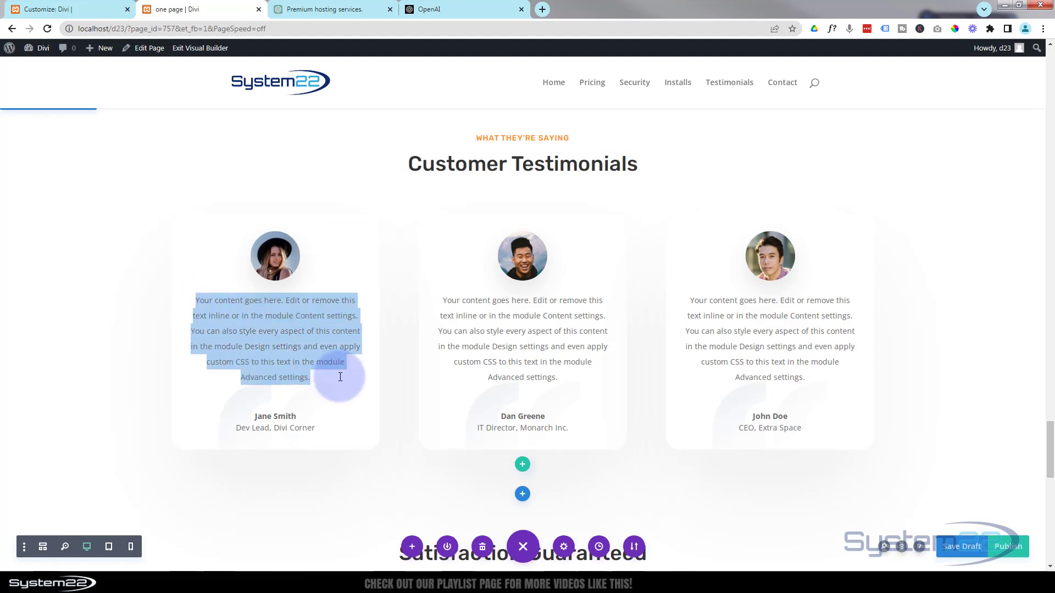
pyautogui.hotkey('ctrl', 'v')
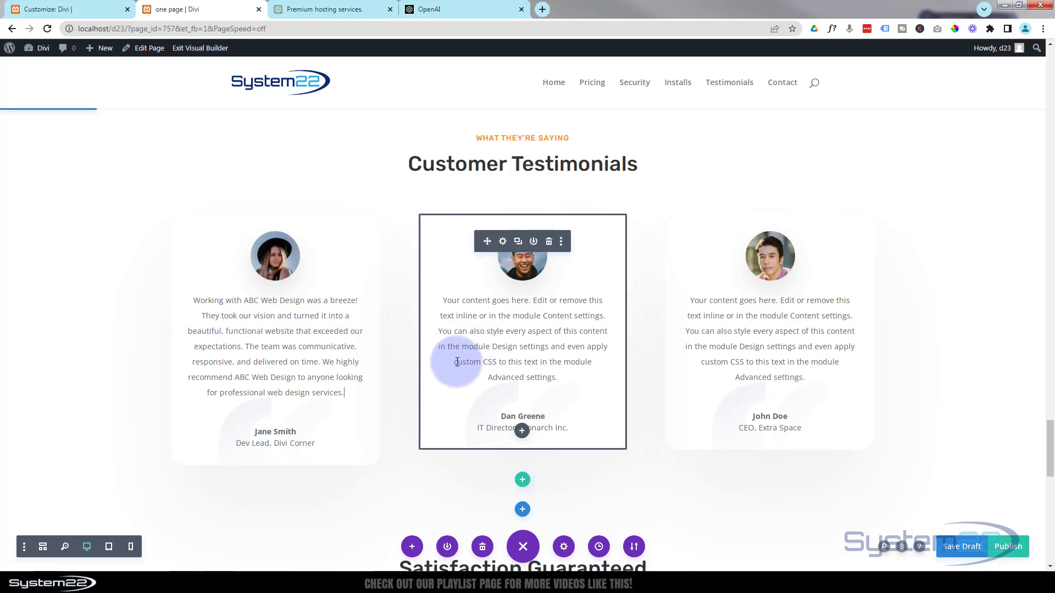
# Fill the remaining testimonial cards with ChatGPT's quotes and delete the leftover "XYZ" so the second opens with "System 22 Web Design"
pyautogui.click(357, 9)
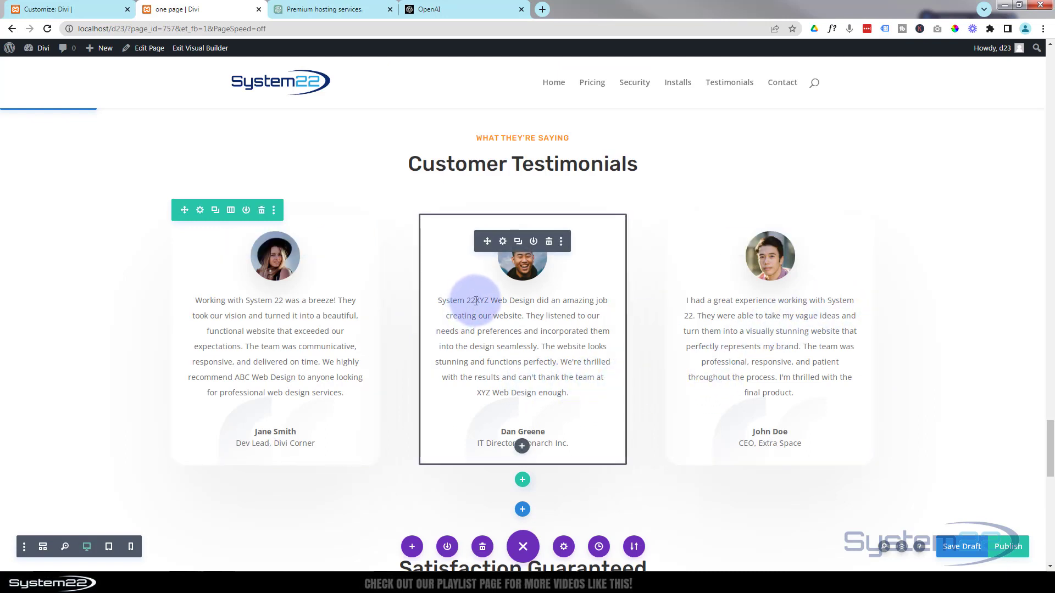
pyautogui.moveTo(476, 301); pyautogui.dragTo(487, 301)
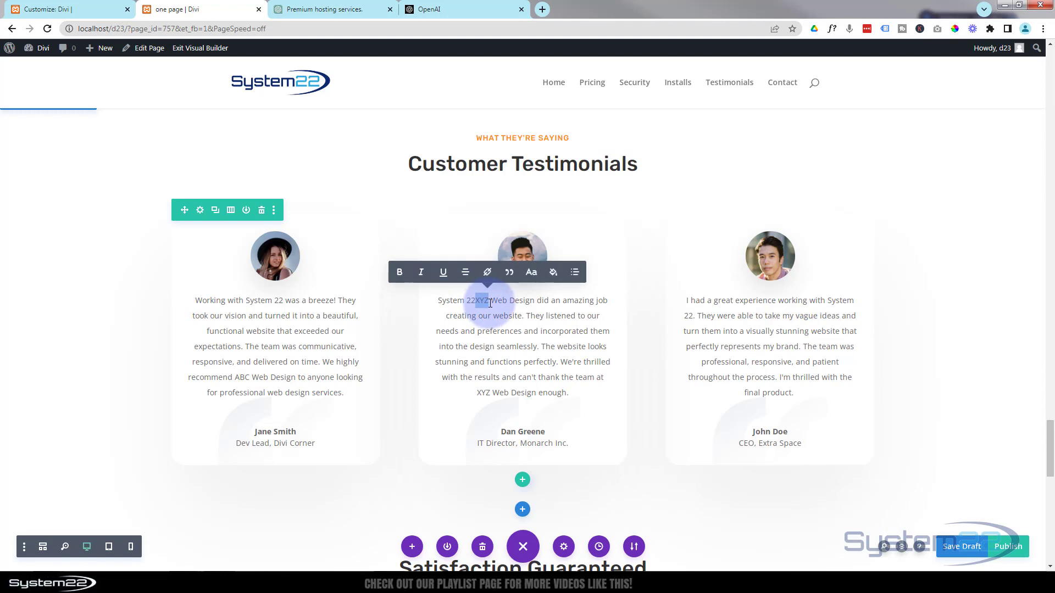
pyautogui.press('BackSpace')
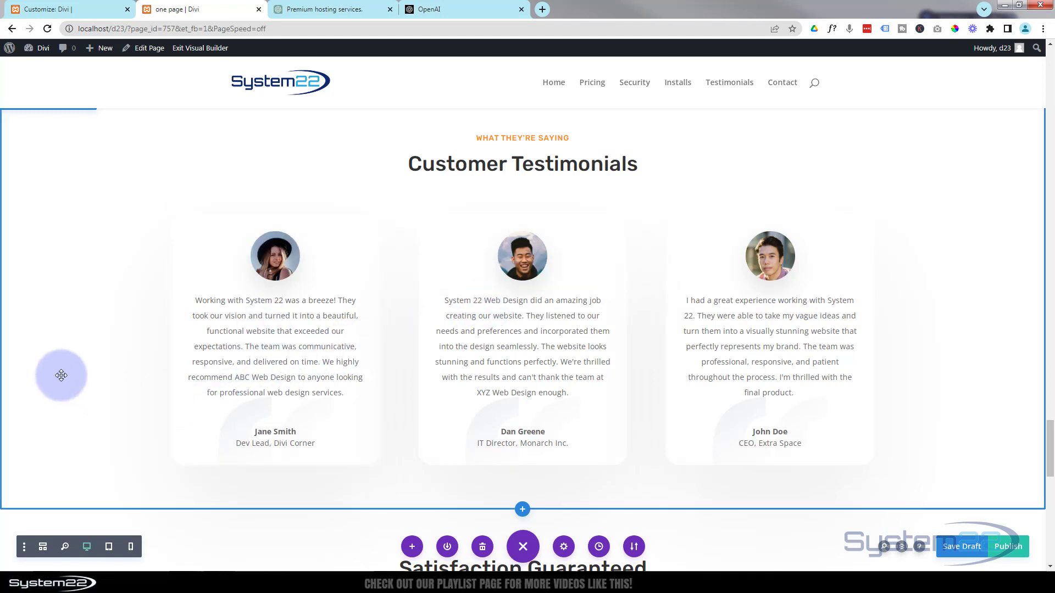
# For the Satisfaction Guaranteed section, copy ChatGPT's 24/7 Award Winning Support text from "support provides" through "user experience."
pyautogui.scroll(-2, 61, 365)
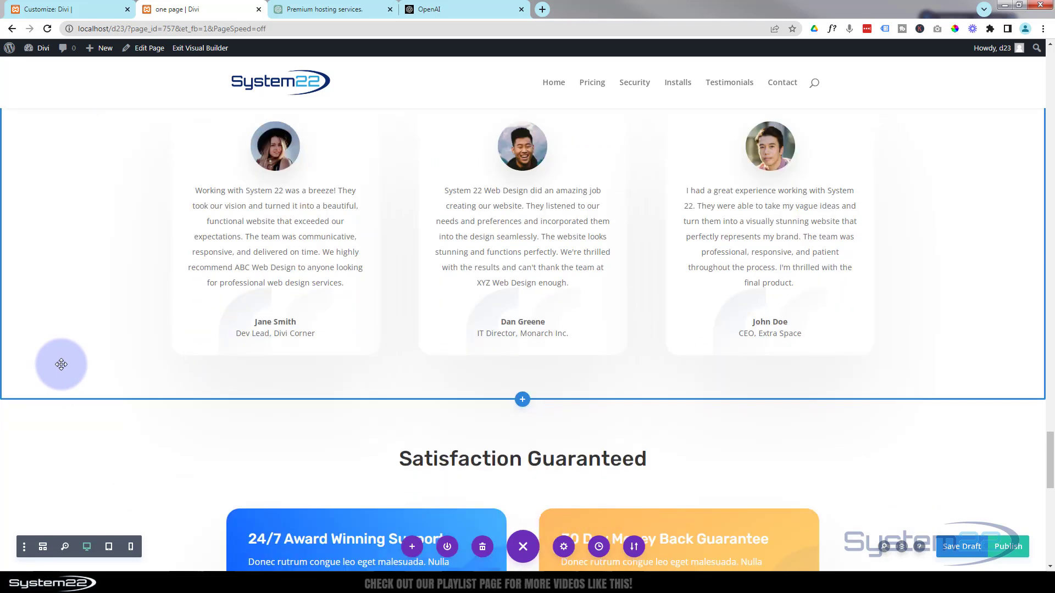
pyautogui.scroll(-2, 61, 364)
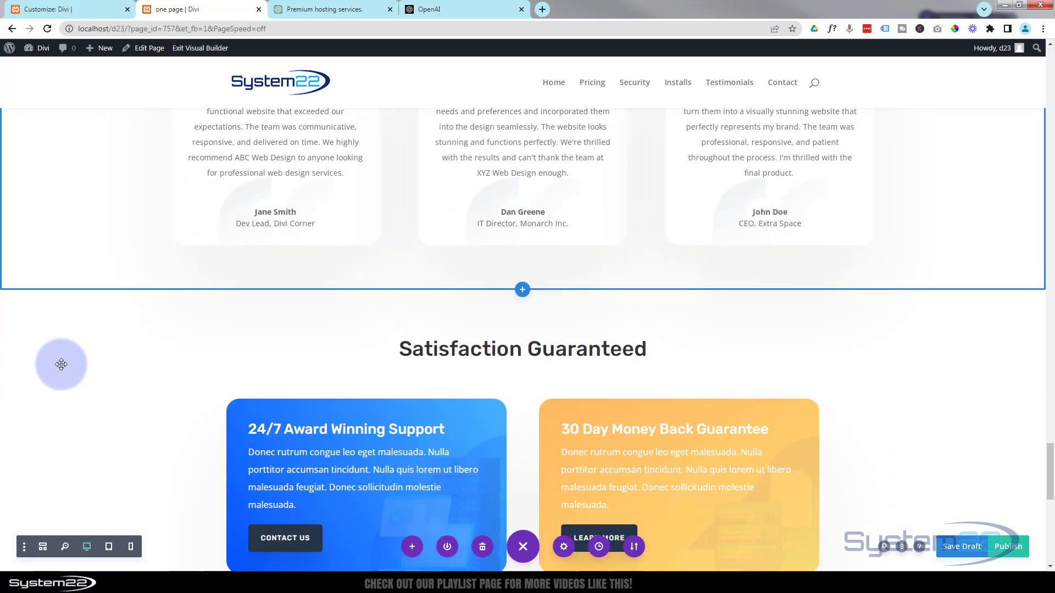
pyautogui.scroll(-4, 60, 365)
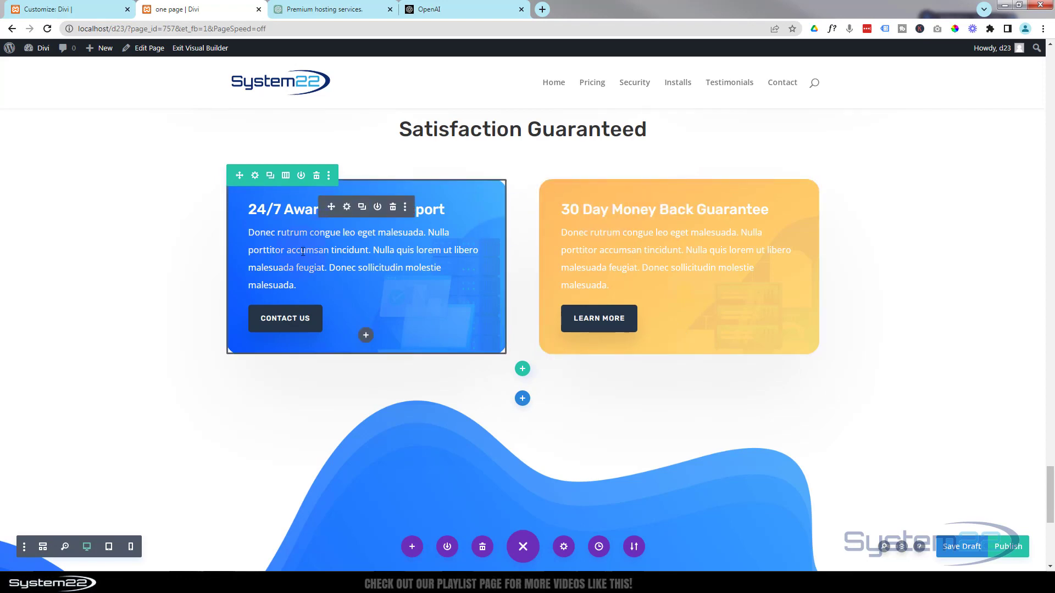
pyautogui.click(328, 9)
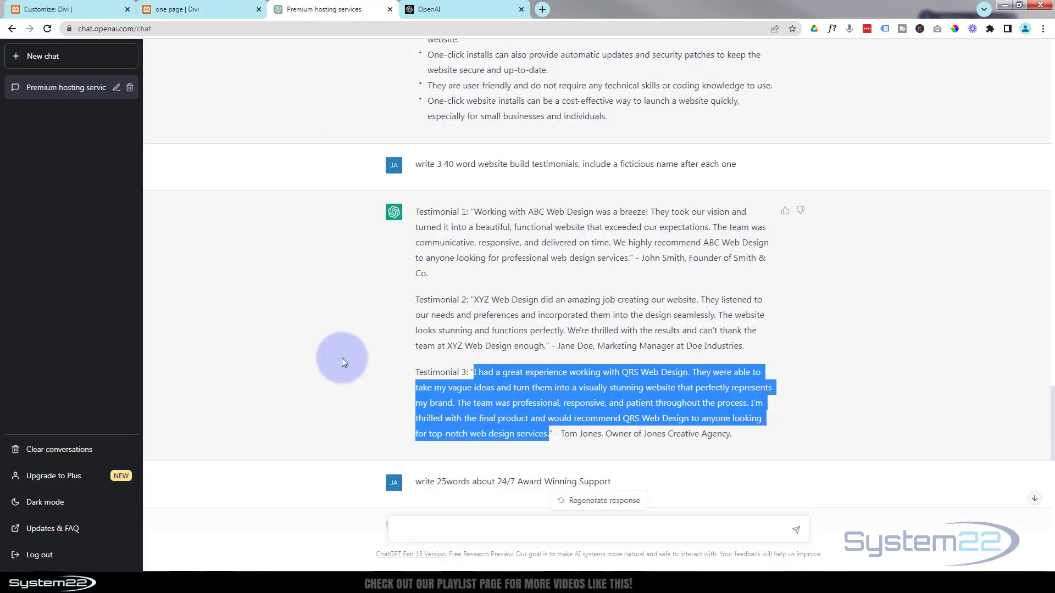
pyautogui.scroll(-3, 340, 354)
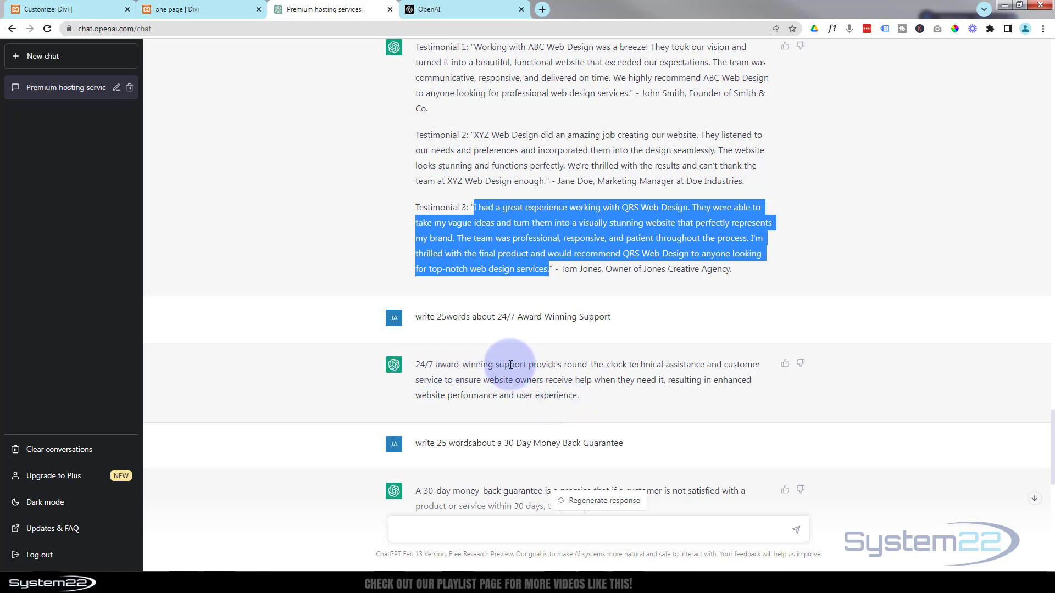
pyautogui.moveTo(498, 364); pyautogui.dragTo(584, 397)
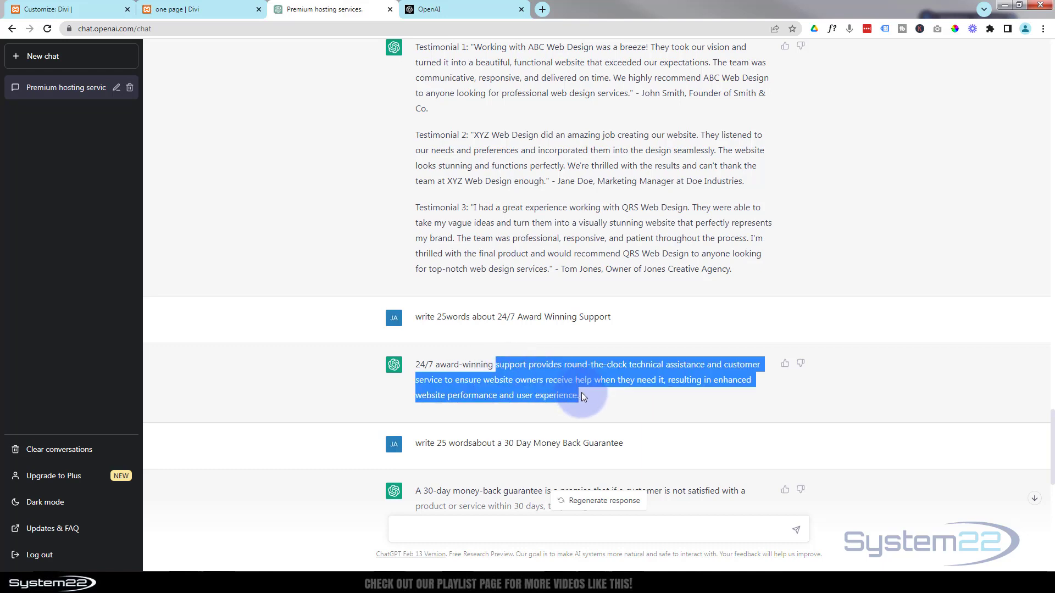
# Replace the 24/7 Award Winning Support card's placeholder paragraph with the copied text, changing its opening to "Our support provides"
pyautogui.click(187, 9)
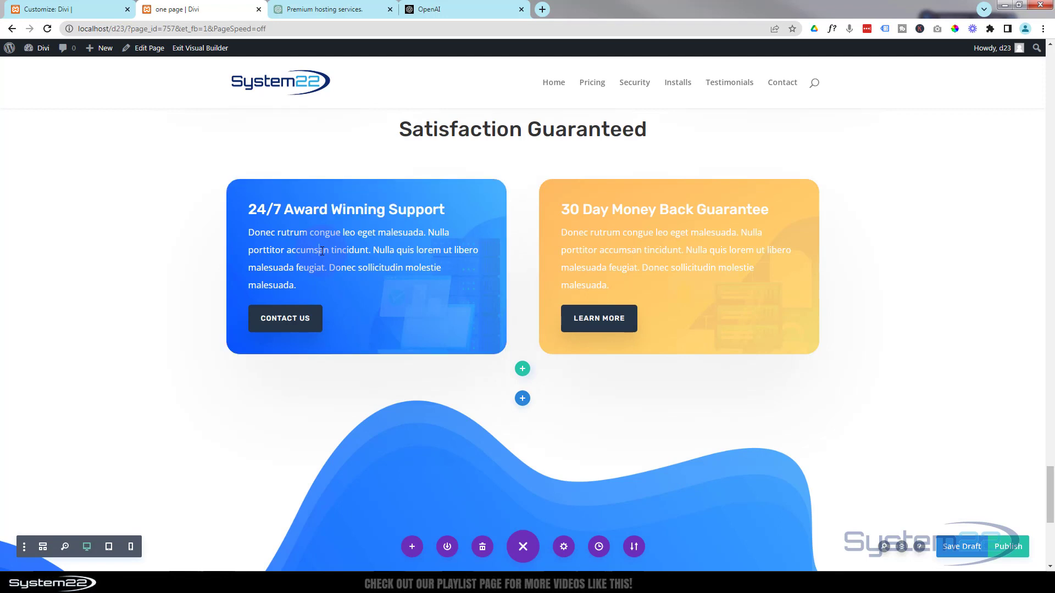
pyautogui.moveTo(310, 274); pyautogui.dragTo(328, 289)
pyautogui.write('Support provides round-the-clock technical assistance and customer service to ensure website owners receive help when they need it, resulting in enhanced website performance and user experience.')
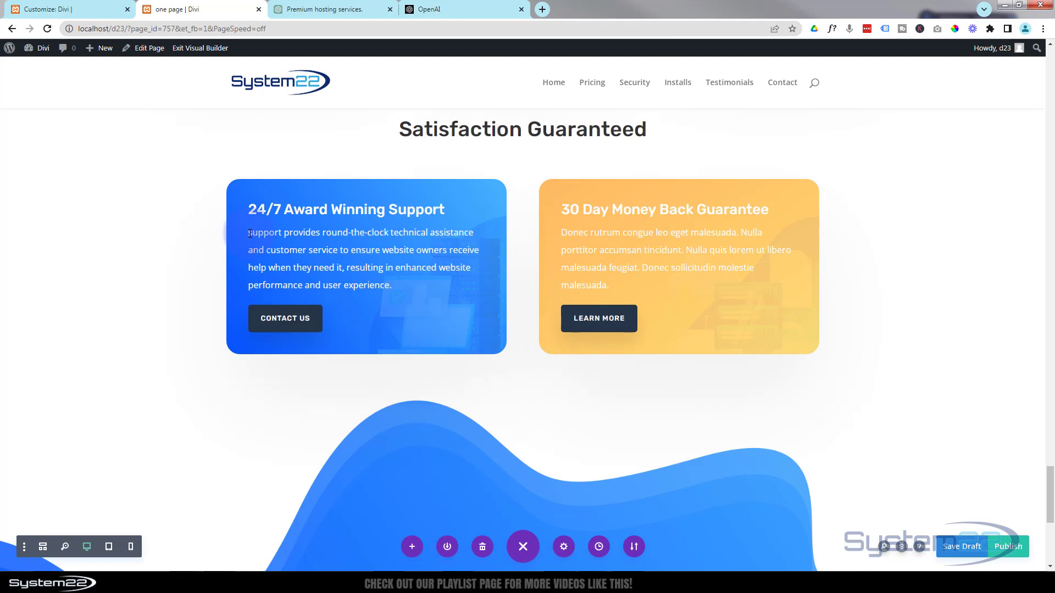
pyautogui.write('Our')
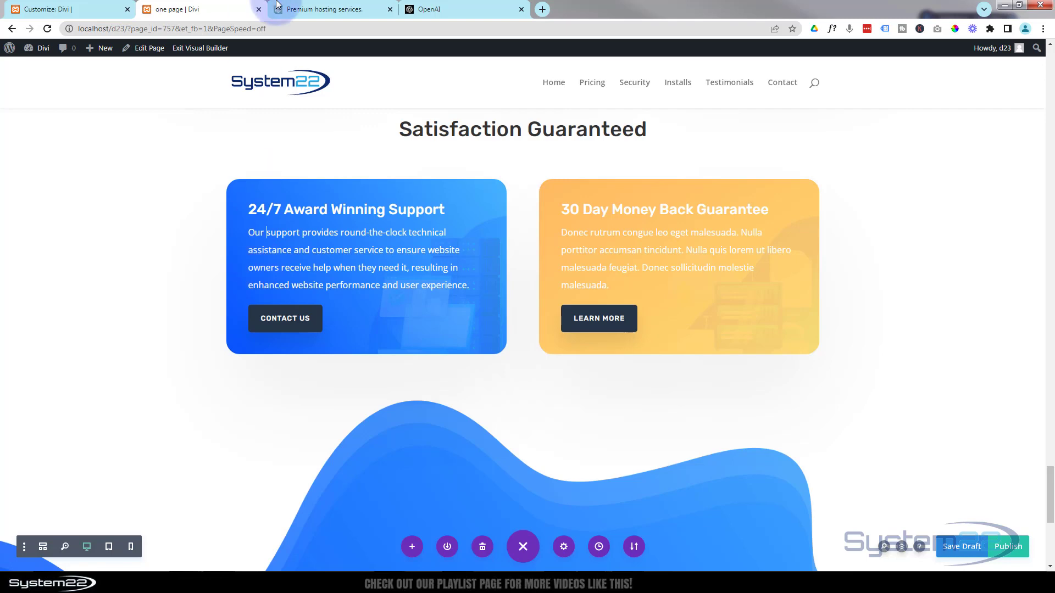
# Copy ChatGPT's full 30-day money-back guarantee answer and return to the "one page" page's 30 Day Money Back Guarantee card
pyautogui.click(324, 9)
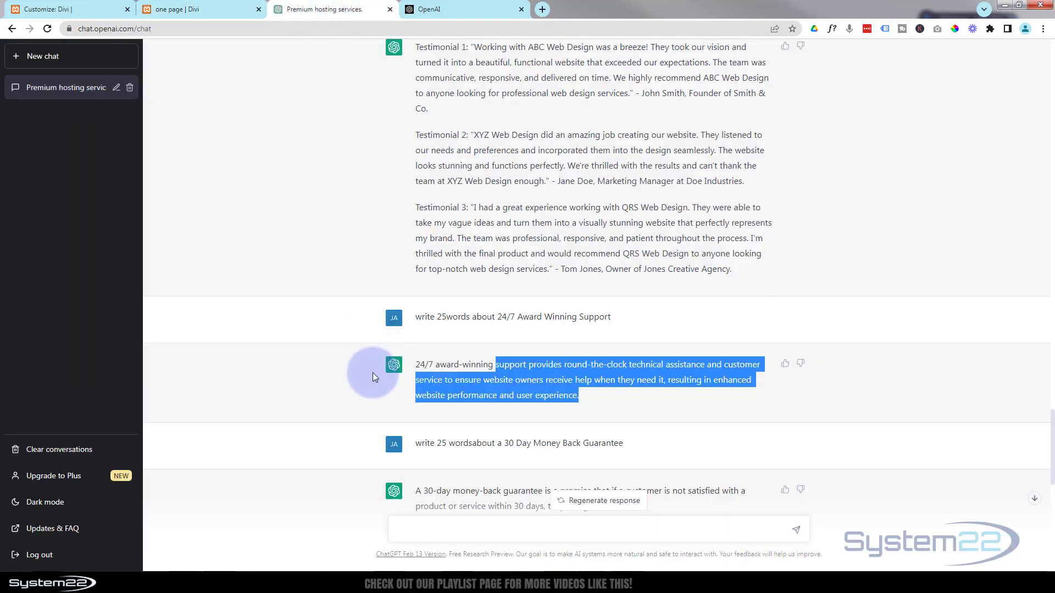
pyautogui.scroll(-3, 372, 371)
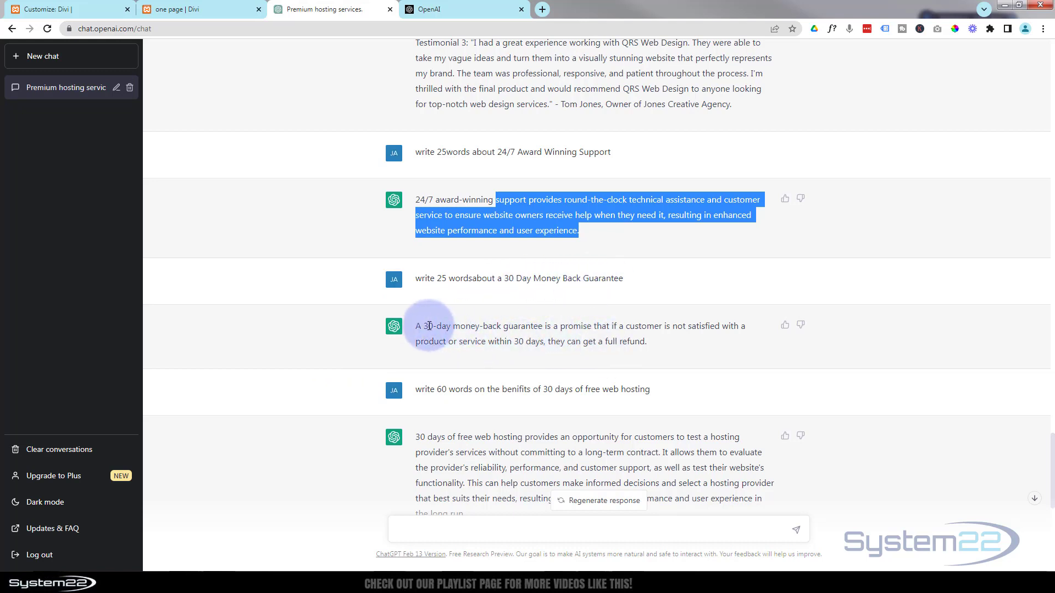
pyautogui.moveTo(416, 325); pyautogui.dragTo(436, 326)
pyautogui.moveTo(508, 340); pyautogui.dragTo(664, 343)
pyautogui.hotkey('ctrl', 'c')
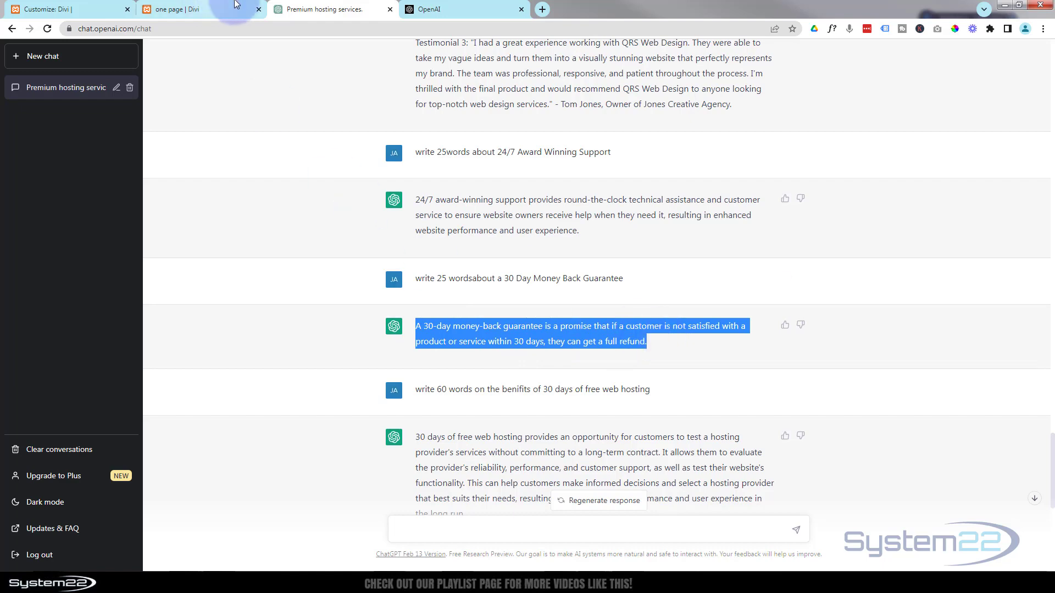
pyautogui.click(215, 8)
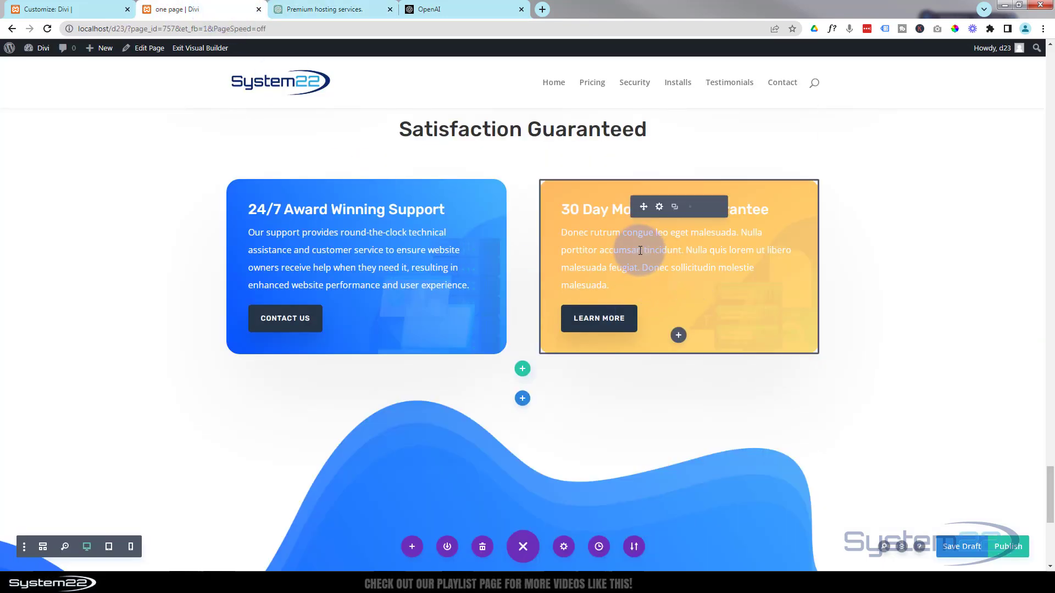
# Replace the 30 Day Money Back Guarantee card's placeholder paragraph with the copied text and add "No questions asked!" on its own line
pyautogui.moveTo(610, 286); pyautogui.dragTo(549, 231)
pyautogui.hotkey('ctrl', 'v')
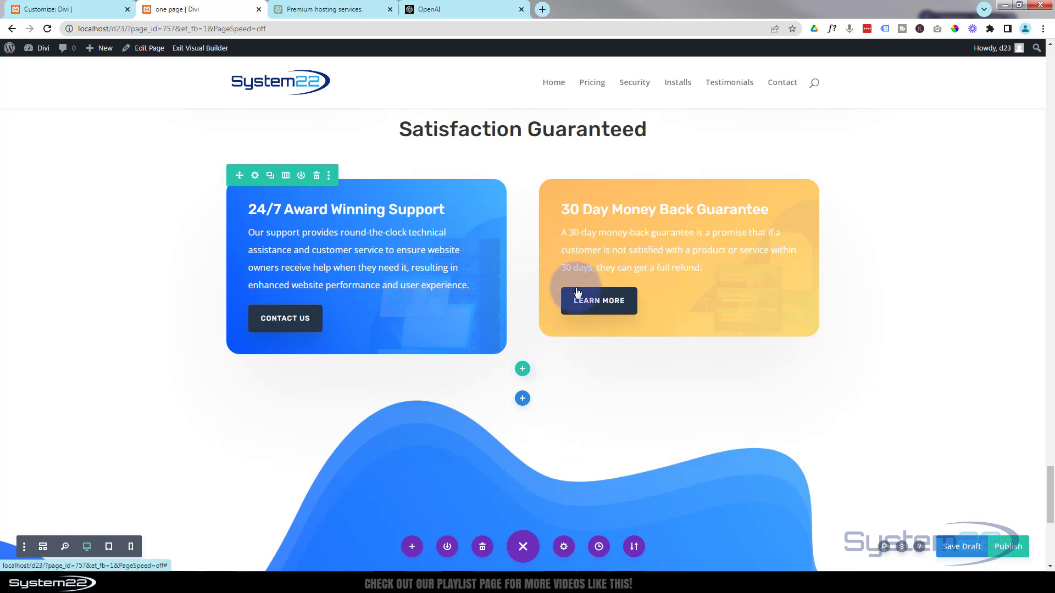
pyautogui.click(393, 476)
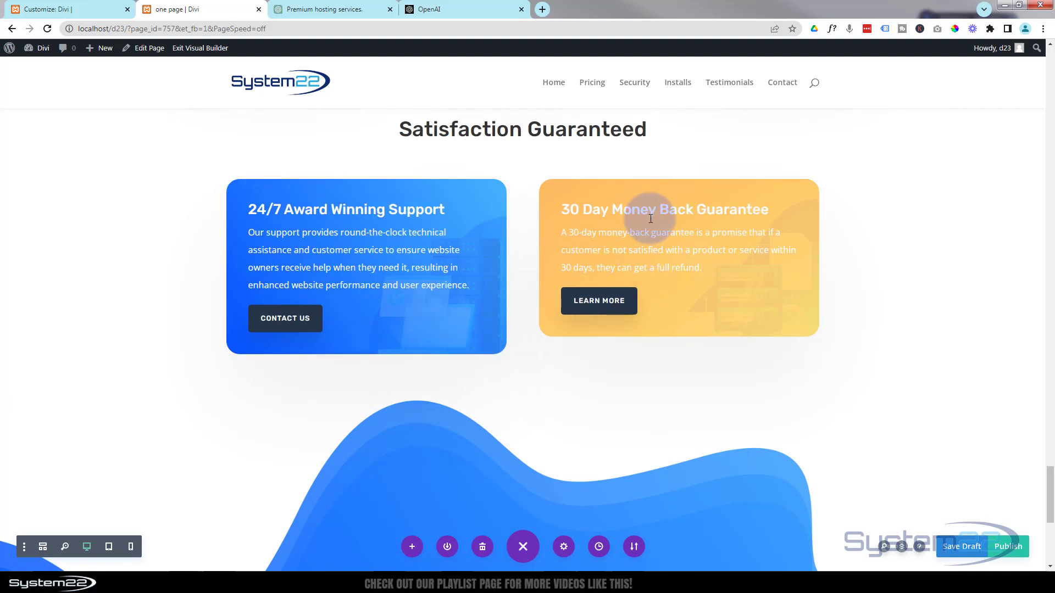
pyautogui.click(707, 266)
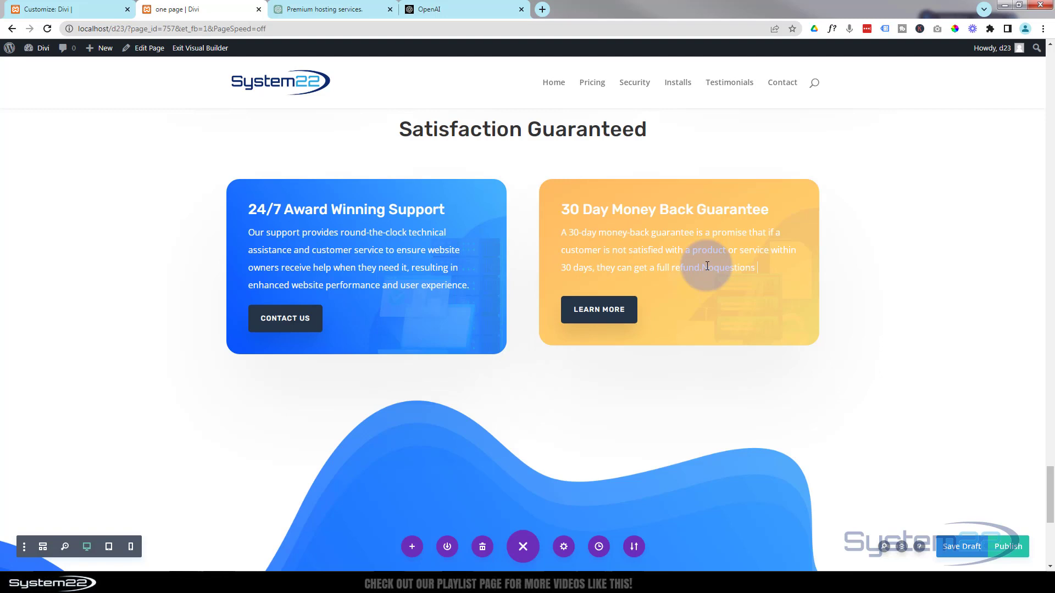
pyautogui.write('!')
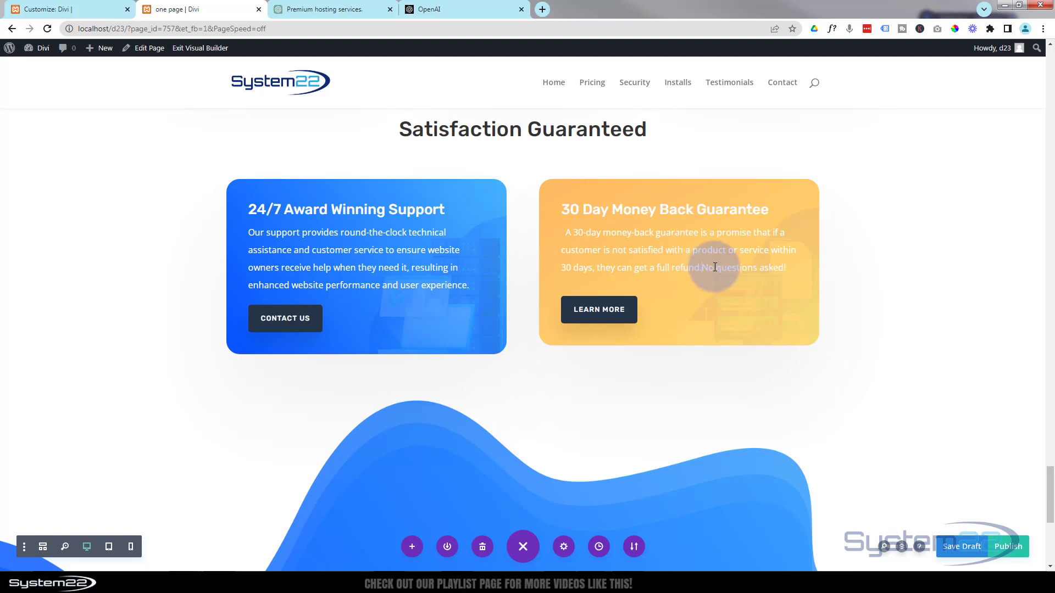
pyautogui.press('Return')
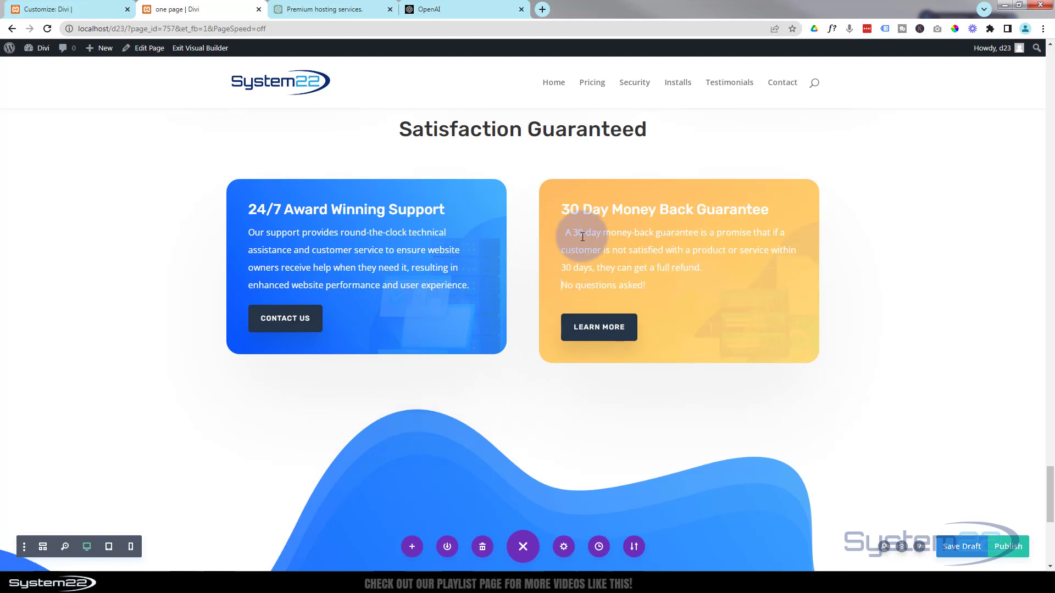
# For the 30 Days of Free Hosting section, copy ChatGPT's full answer on the benefits of 30 days of free web hosting
pyautogui.scroll(-5, 397, 396)
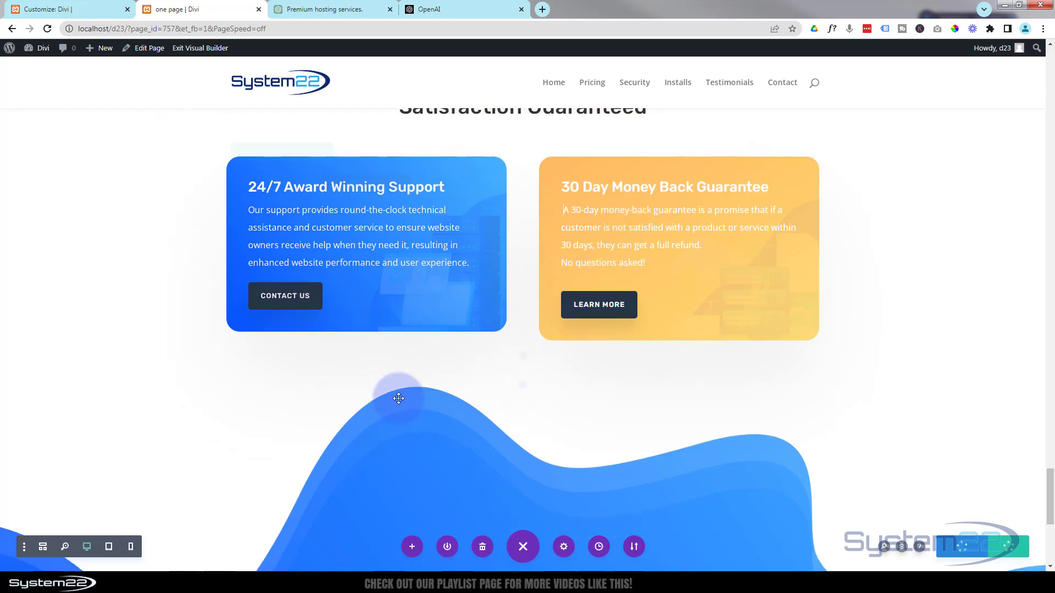
pyautogui.scroll(-2, 398, 398)
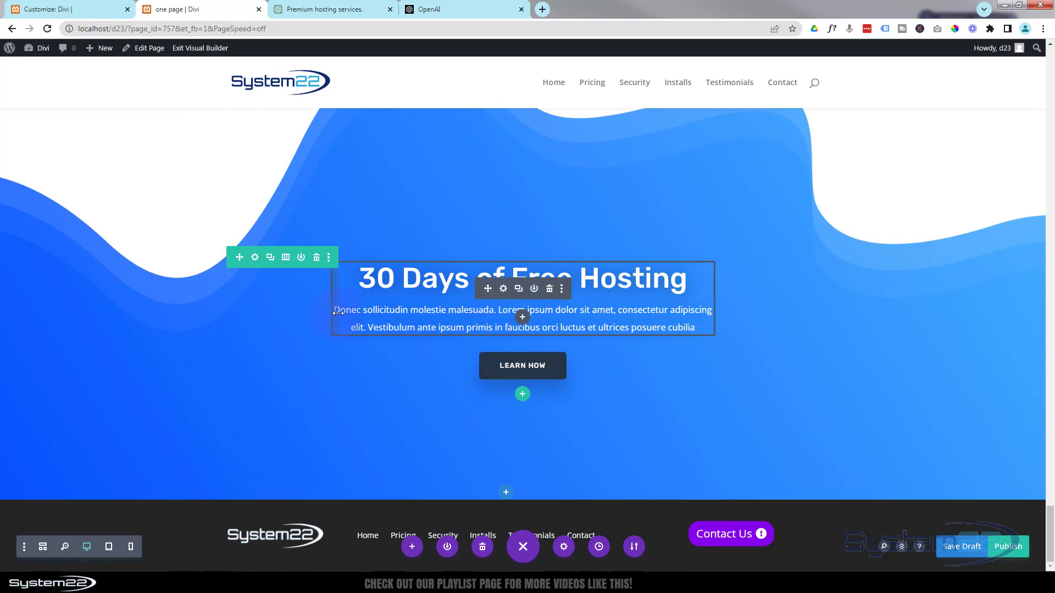
pyautogui.click(334, 8)
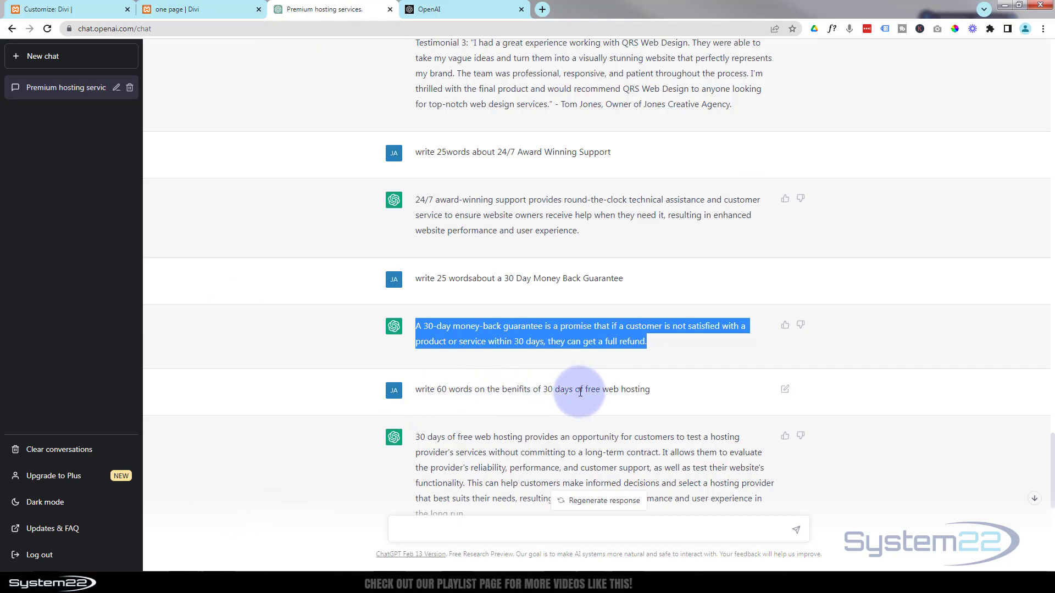
pyautogui.click(331, 495)
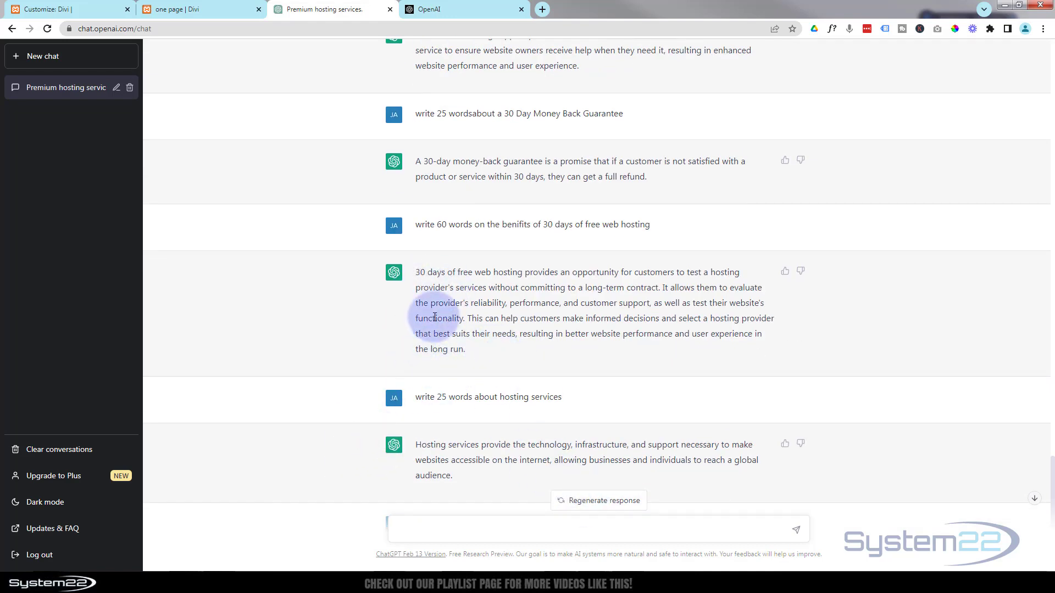
pyautogui.moveTo(418, 272); pyautogui.dragTo(484, 355)
pyautogui.hotkey('ctrl', 'c')
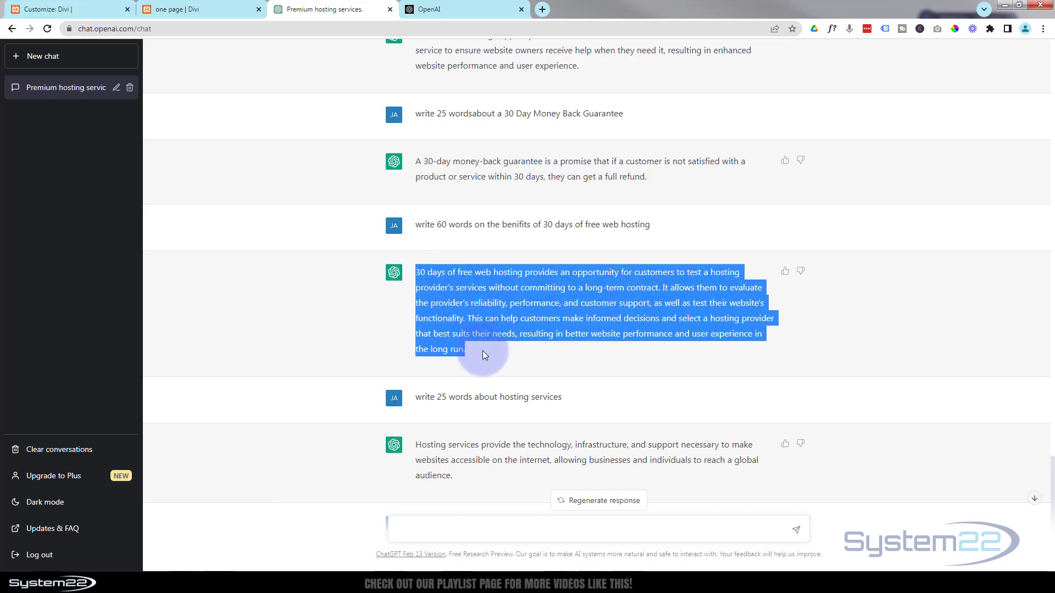
# Back on the "one page" page, replace the placeholder paragraph under 30 Days of Free Hosting with the copied text
pyautogui.click(211, 11)
pyautogui.click(476, 315)
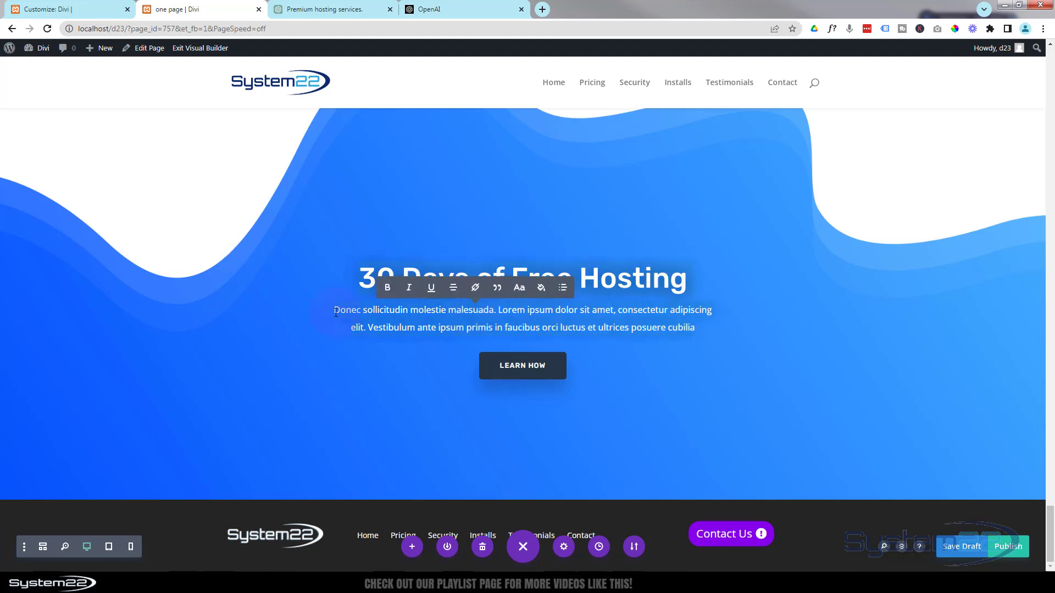
pyautogui.moveTo(336, 311); pyautogui.dragTo(695, 328)
pyautogui.hotkey('ctrl', 'v')
pyautogui.scroll(-2, 768, 308)
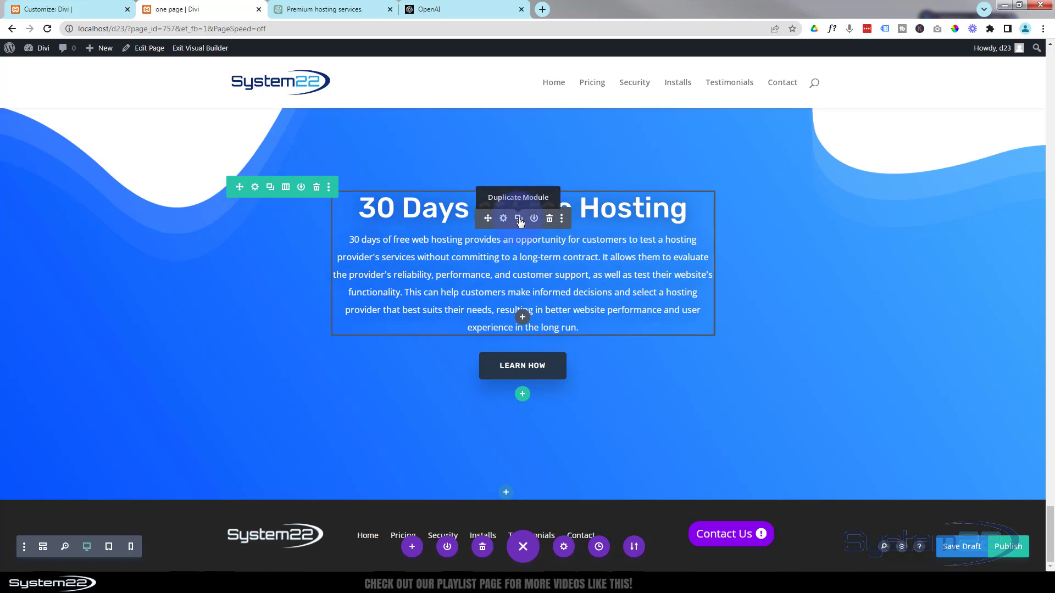
# Duplicate the 30 Days of Free Hosting text module and move the copy below the Learn How button
pyautogui.click(519, 218)
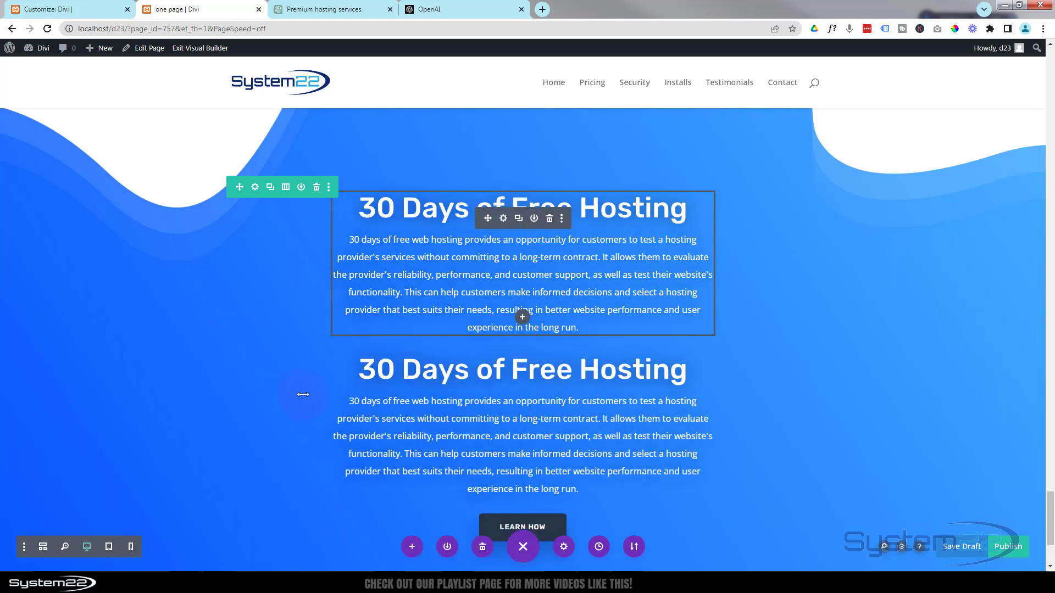
pyautogui.scroll(-2, 302, 385)
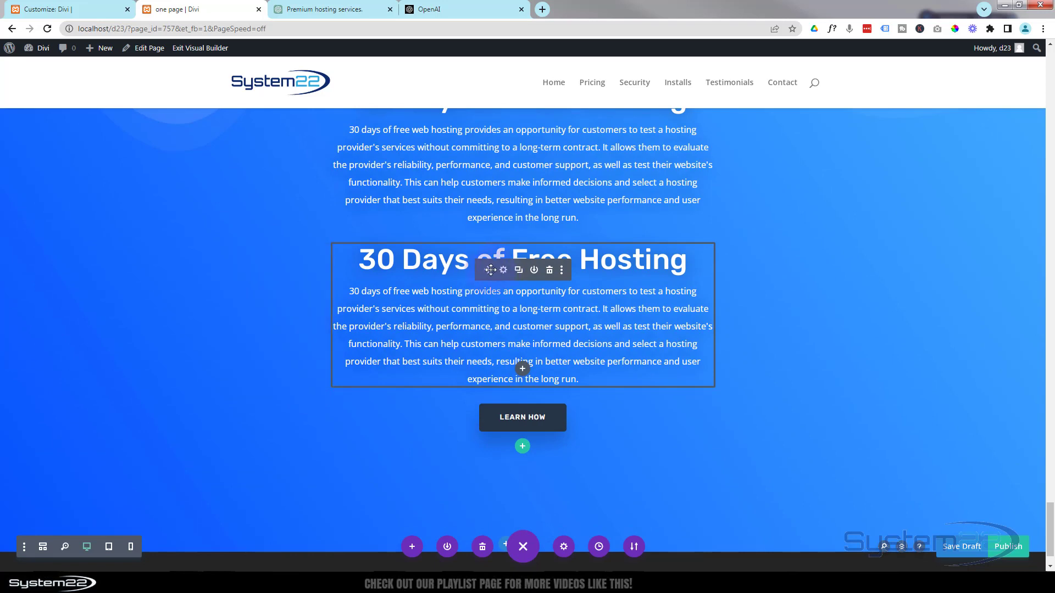
pyautogui.moveTo(488, 270); pyautogui.dragTo(482, 417)
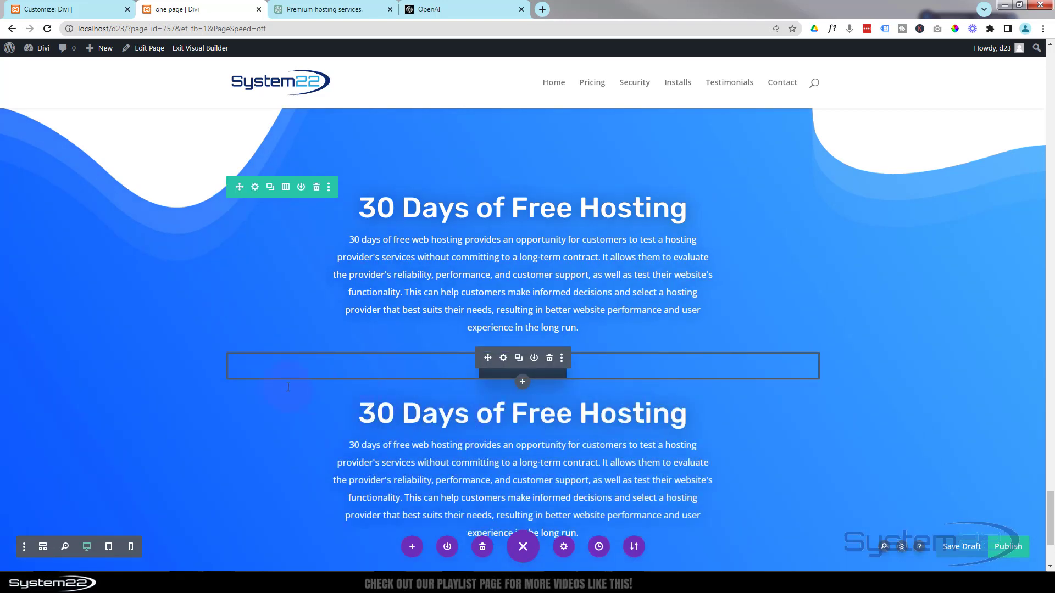
# Insert a single-column row at the end of the blue section and move the duplicated text module into it
pyautogui.scroll(-3, 282, 380)
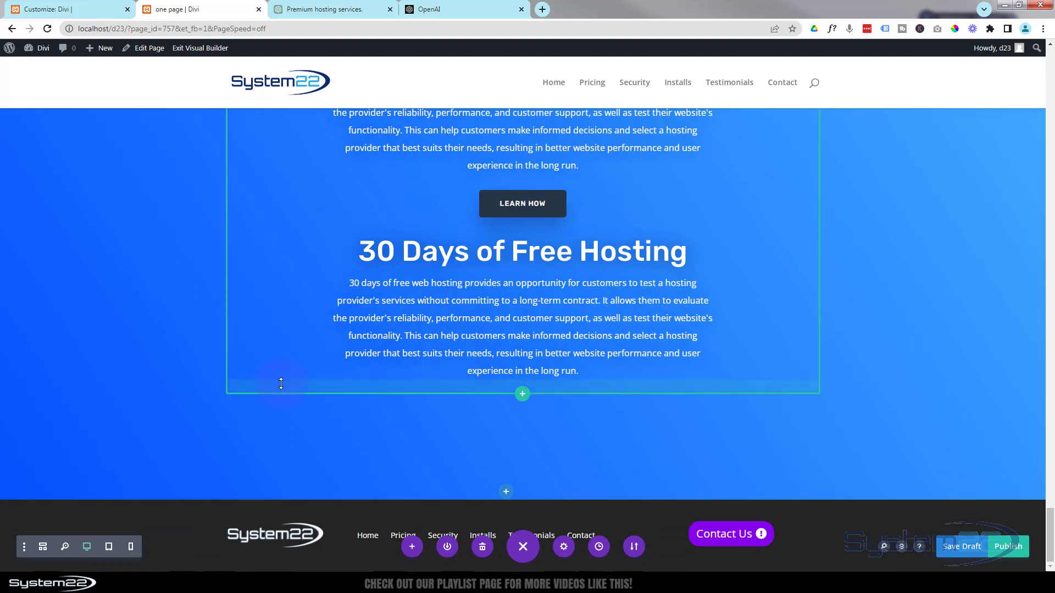
pyautogui.click(522, 397)
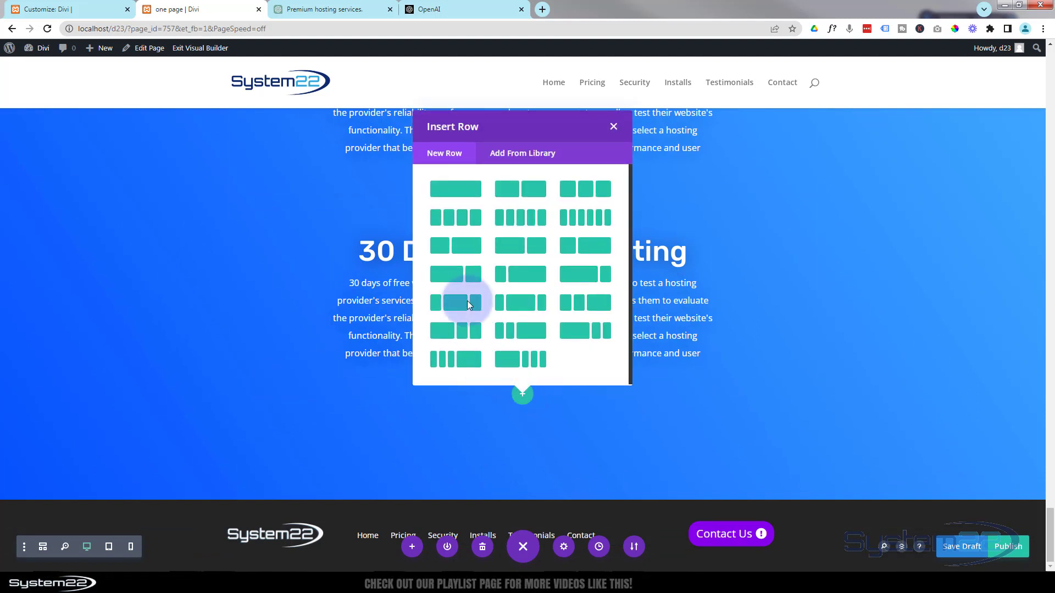
pyautogui.click(460, 195)
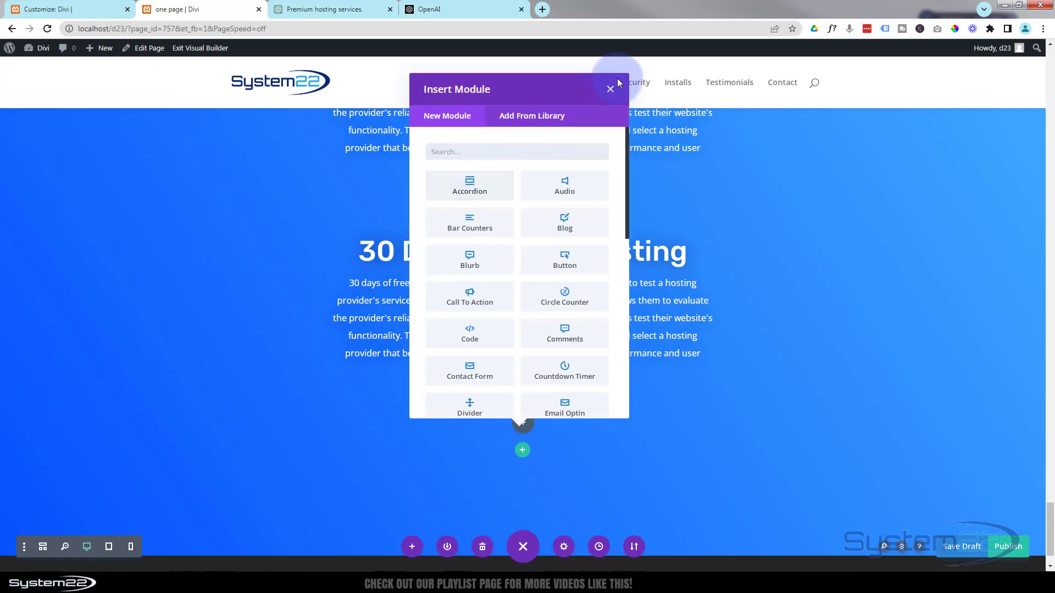
pyautogui.click(609, 91)
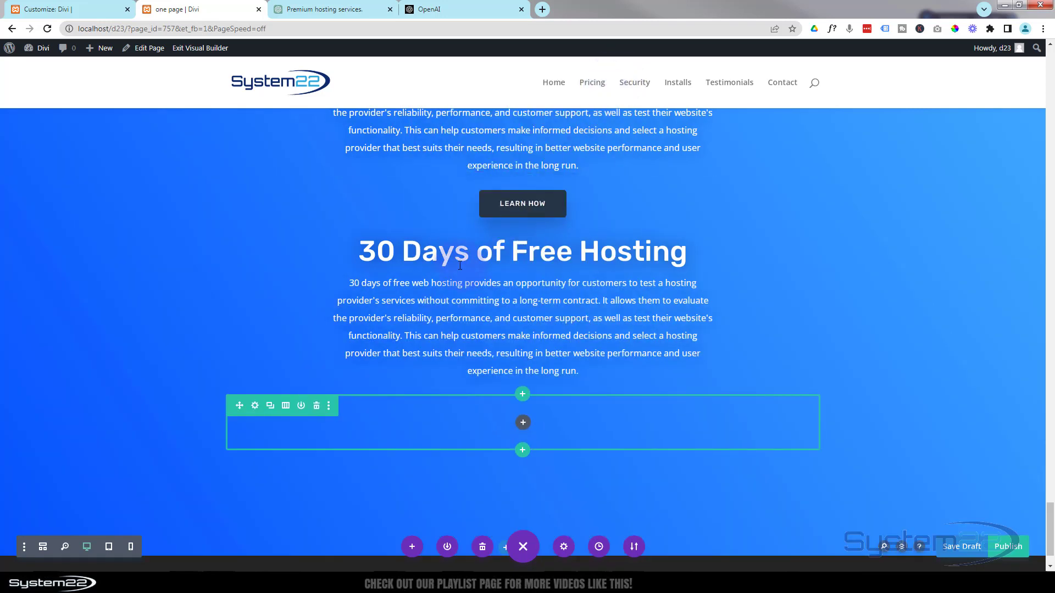
pyautogui.moveTo(489, 260); pyautogui.dragTo(490, 390)
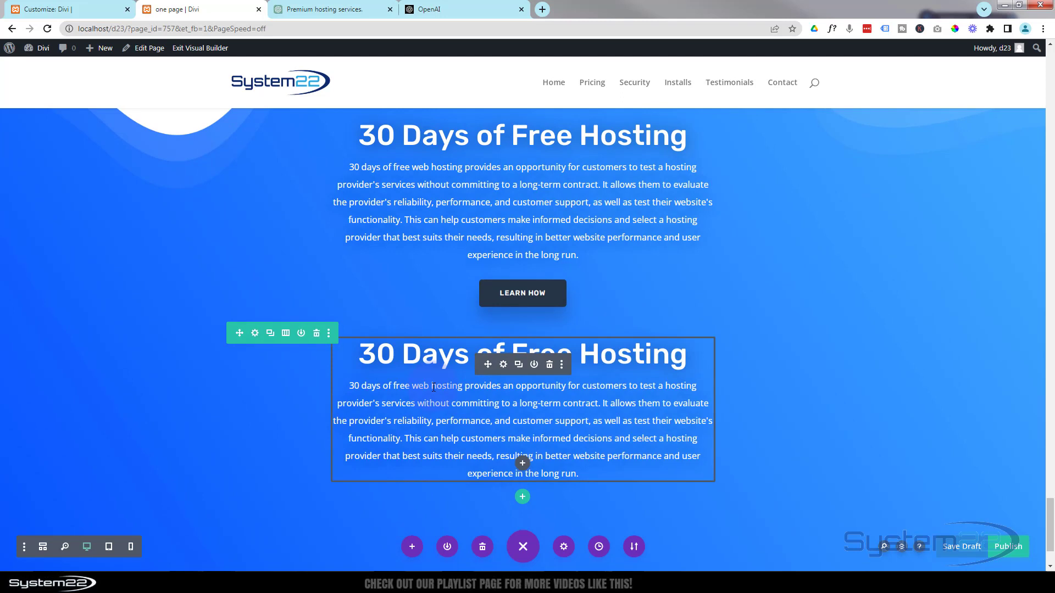
# Delete the duplicated module's paragraph and change its heading to "Reach Out Today!"
pyautogui.click(350, 385)
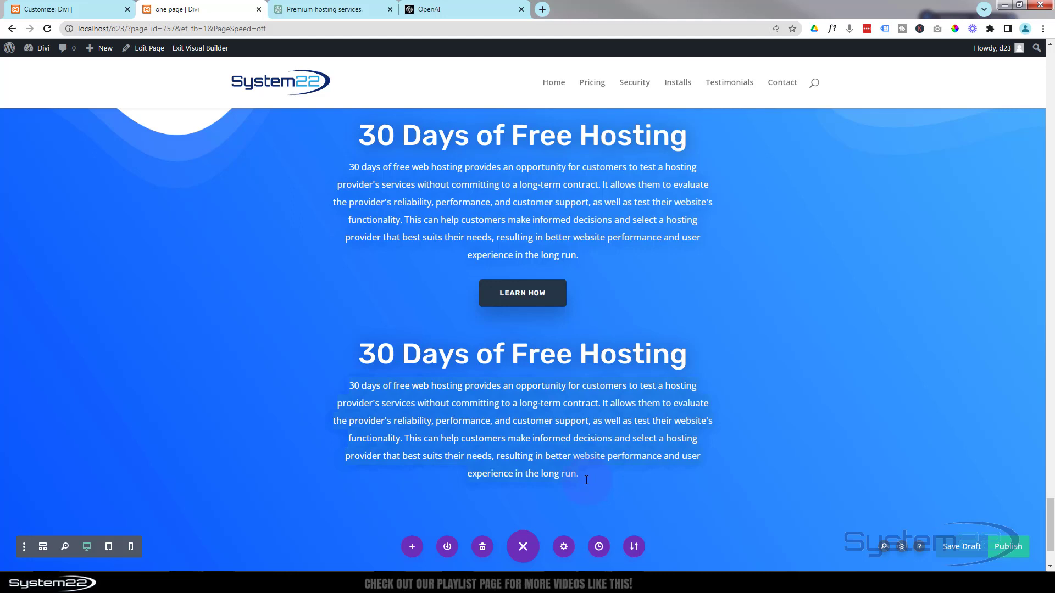
pyautogui.press('Delete')
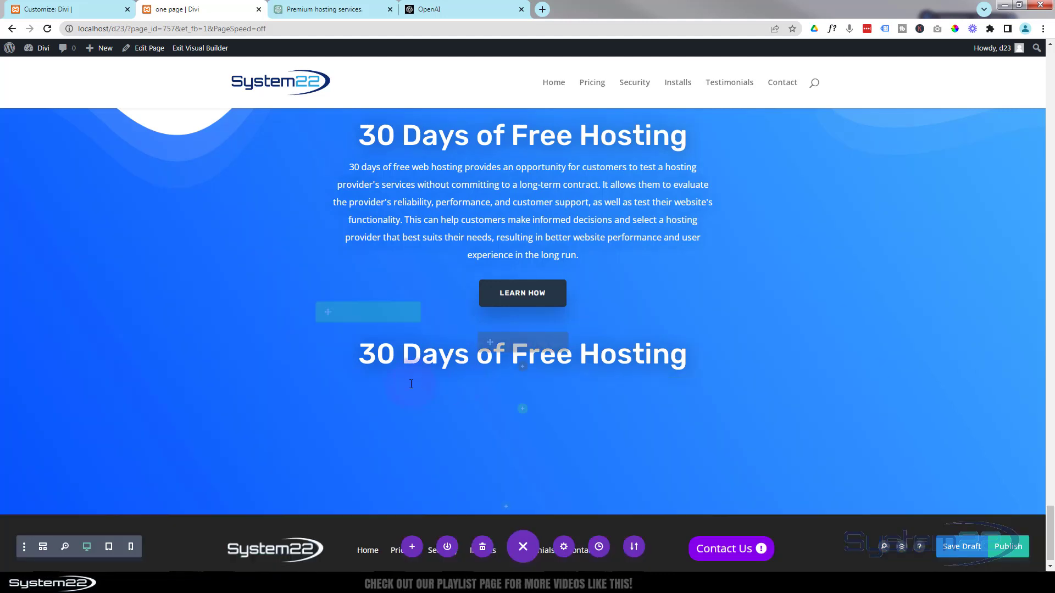
pyautogui.click(365, 354)
pyautogui.moveTo(363, 354); pyautogui.dragTo(701, 352)
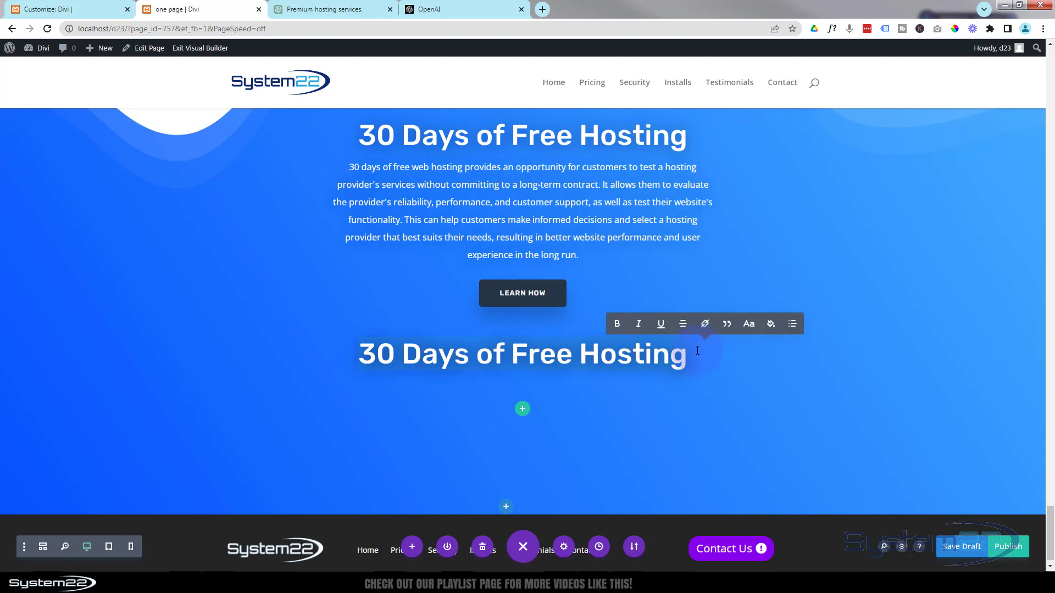
pyautogui.write('reach ')
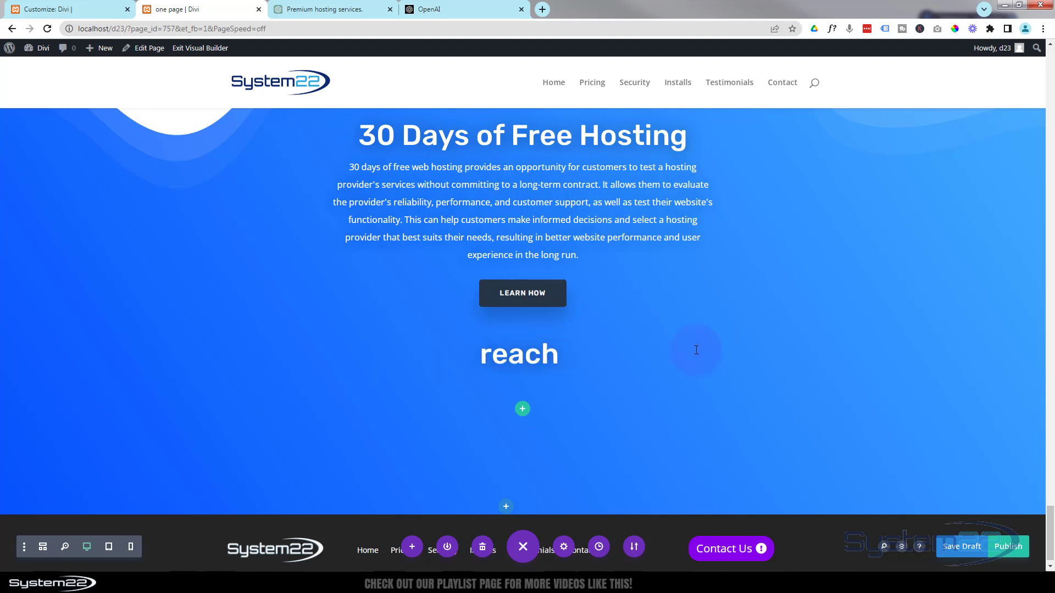
pyautogui.write('Out T')
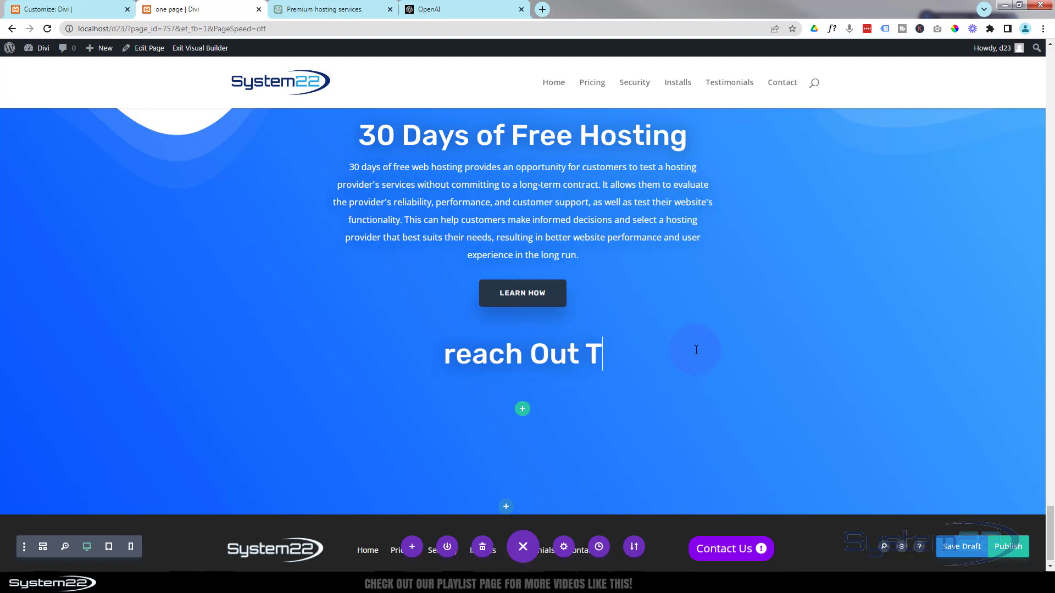
pyautogui.write('oday!')
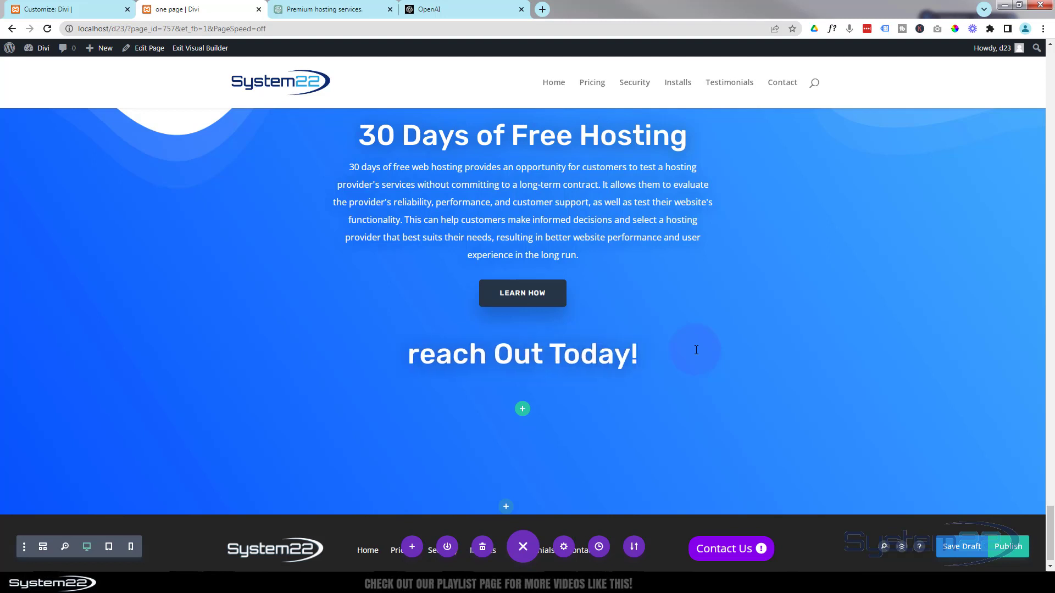
pyautogui.click(410, 354)
pyautogui.press('Delete')
pyautogui.write('R')
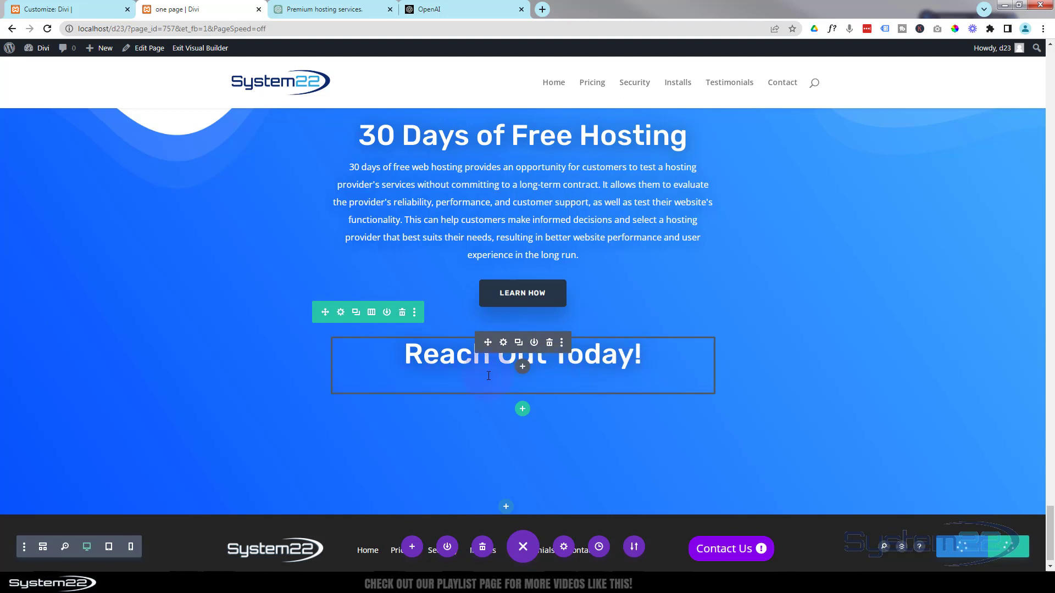
# Insert a Contact Form module directly below the "Reach Out Today!" heading
pyautogui.click(522, 367)
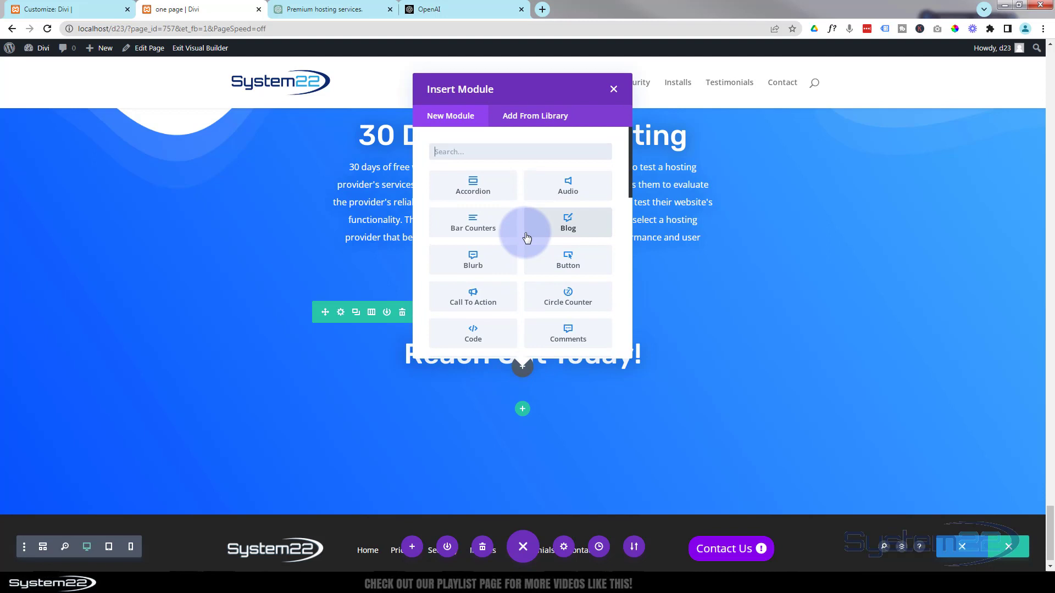
pyautogui.scroll(-3, 504, 237)
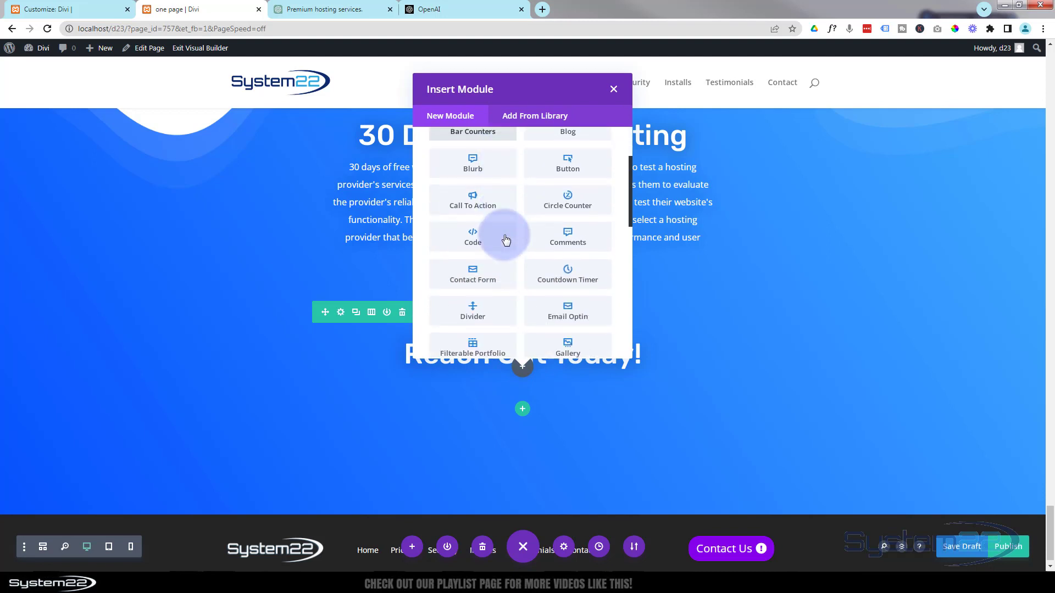
pyautogui.click(466, 272)
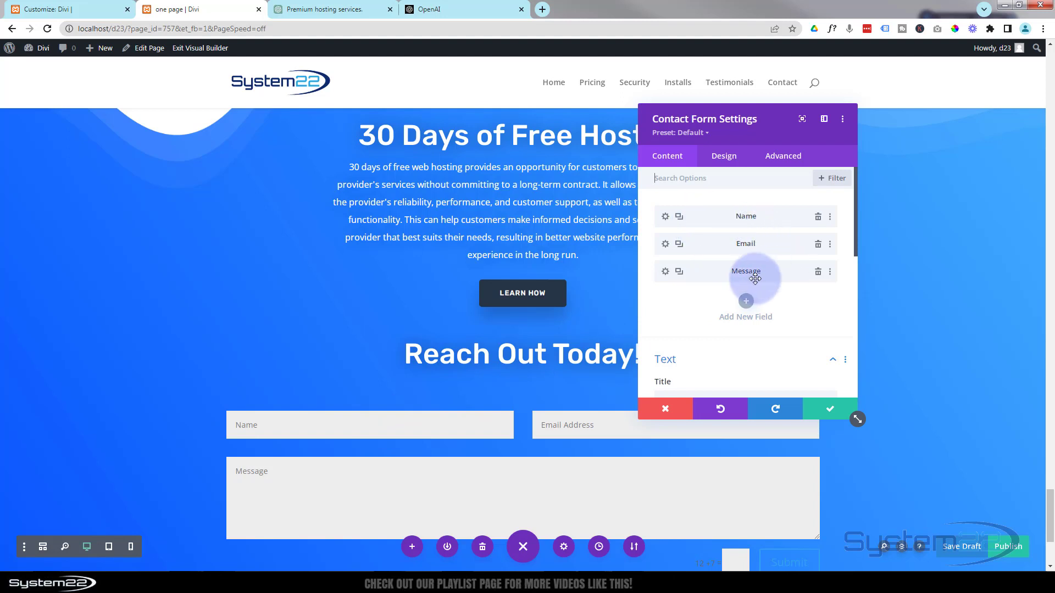
# Add a new field to the contact form, using "Subject" as both its field ID and title
pyautogui.click(746, 302)
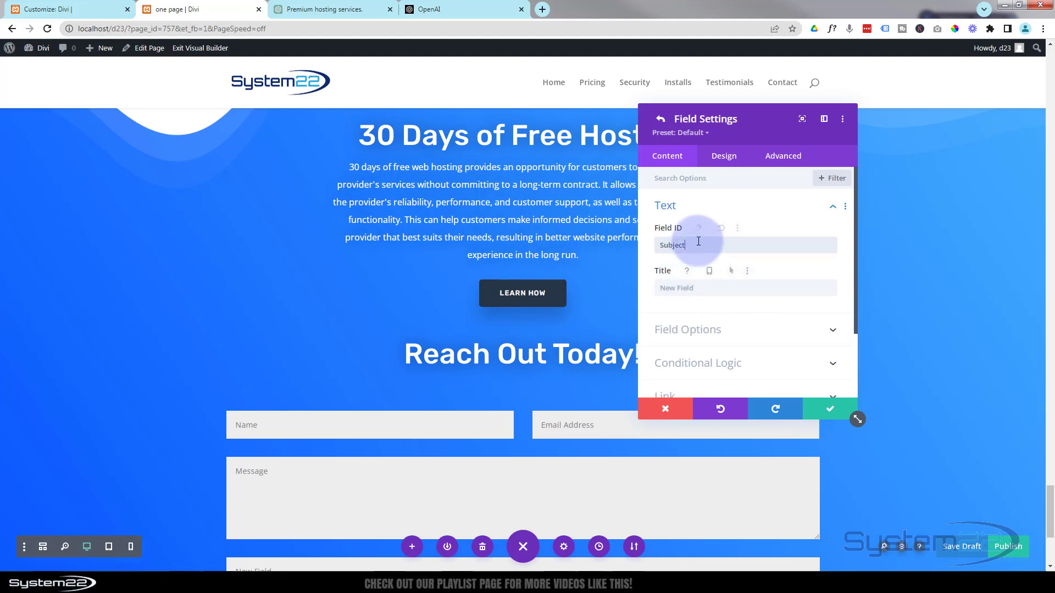
pyautogui.moveTo(697, 241); pyautogui.dragTo(650, 243)
pyautogui.hotkey('ctrl', 'c')
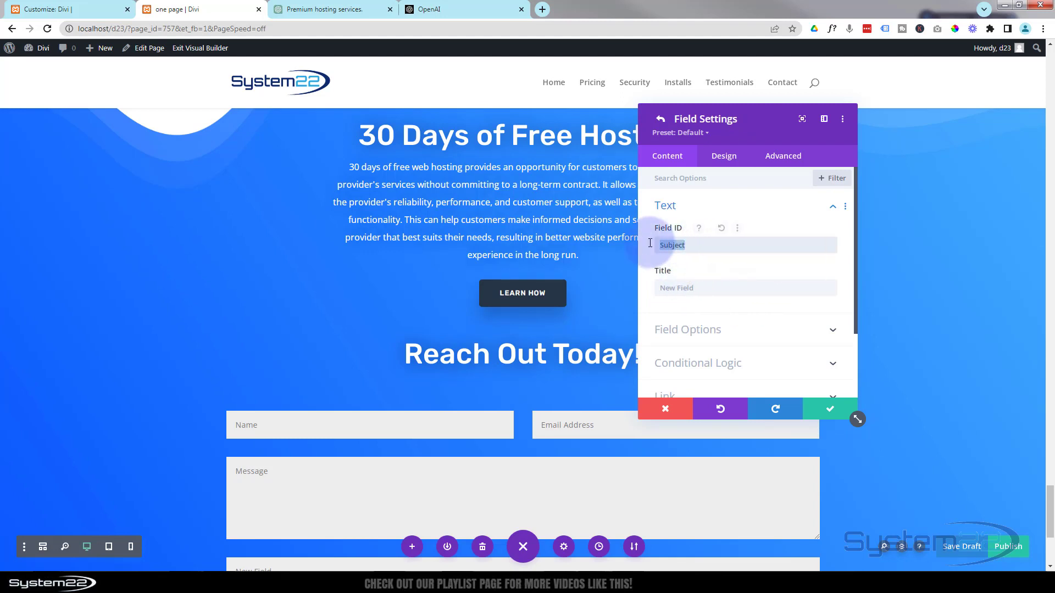
pyautogui.click(680, 286)
pyautogui.hotkey('ctrl', 'v')
pyautogui.scroll(-2, 720, 294)
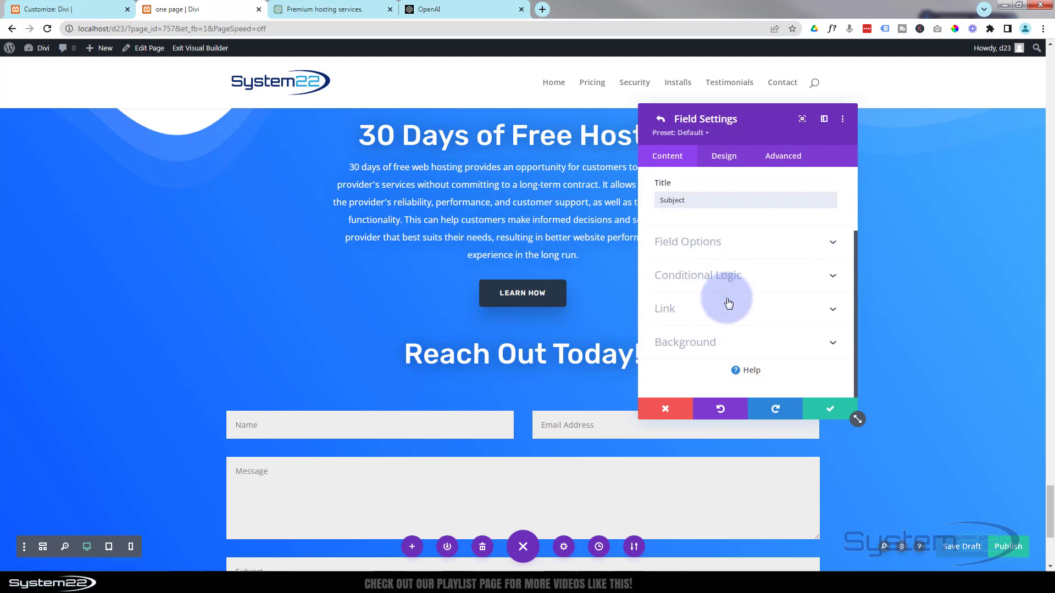
pyautogui.scroll(-1, 297, 305)
pyautogui.scroll(-3, 297, 306)
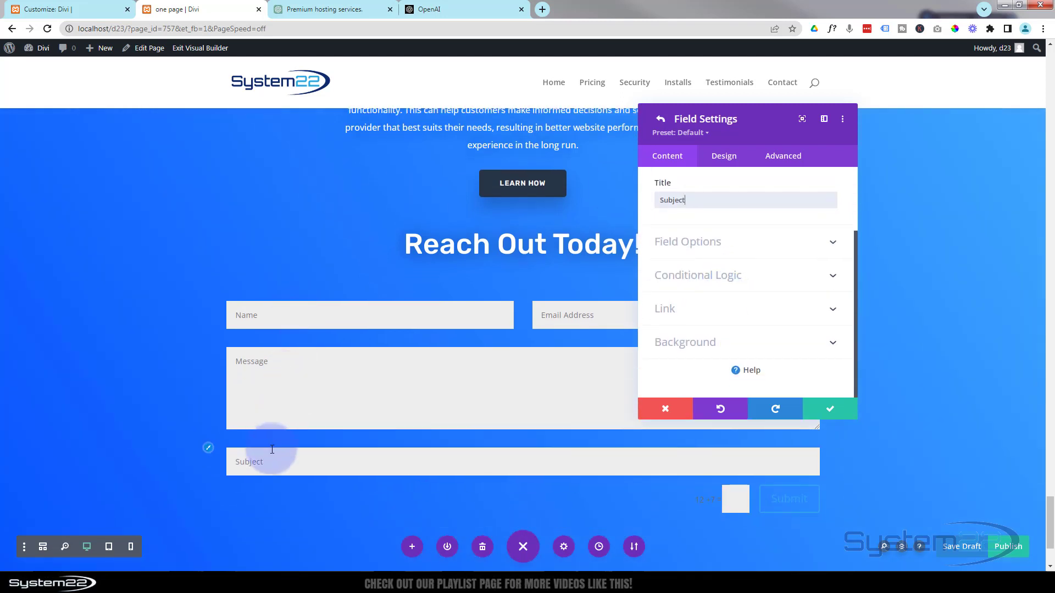
pyautogui.click(671, 163)
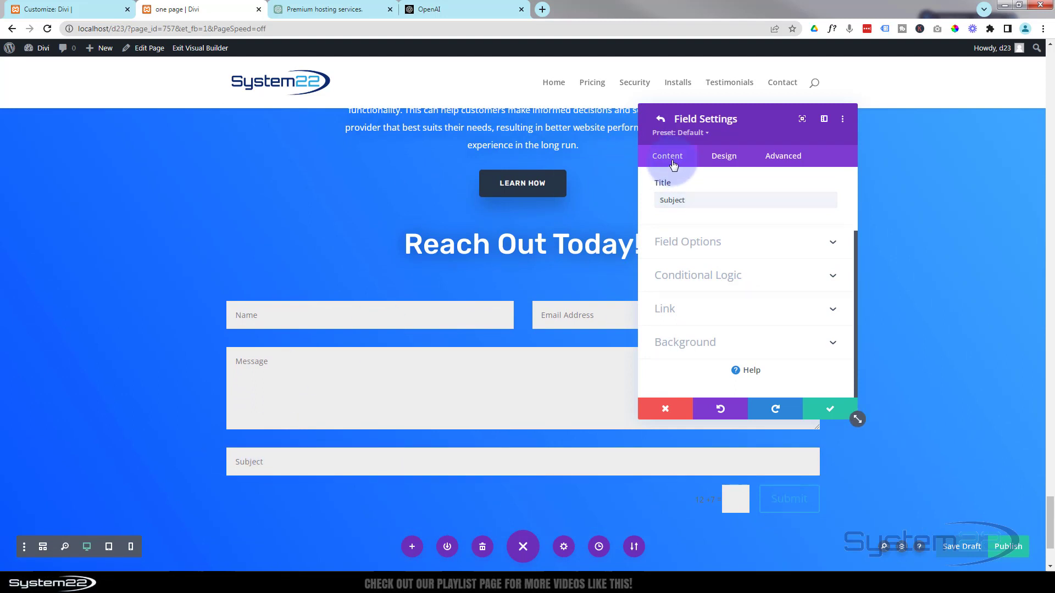
# Save the Subject field and move it above Name to become the contact form's first field
pyautogui.click(829, 410)
pyautogui.scroll(5, 747, 345)
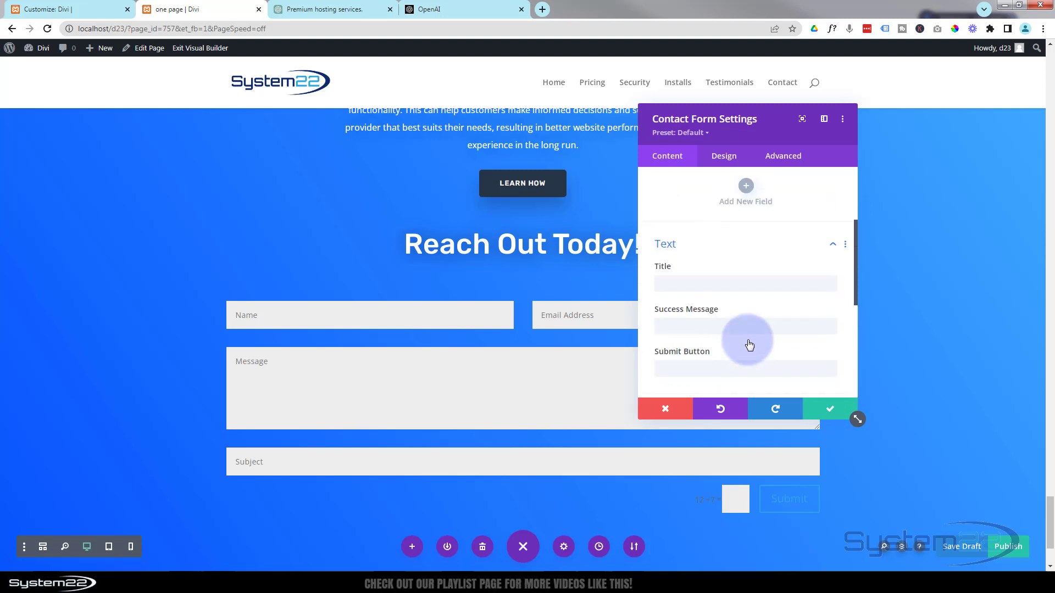
pyautogui.scroll(1, 747, 344)
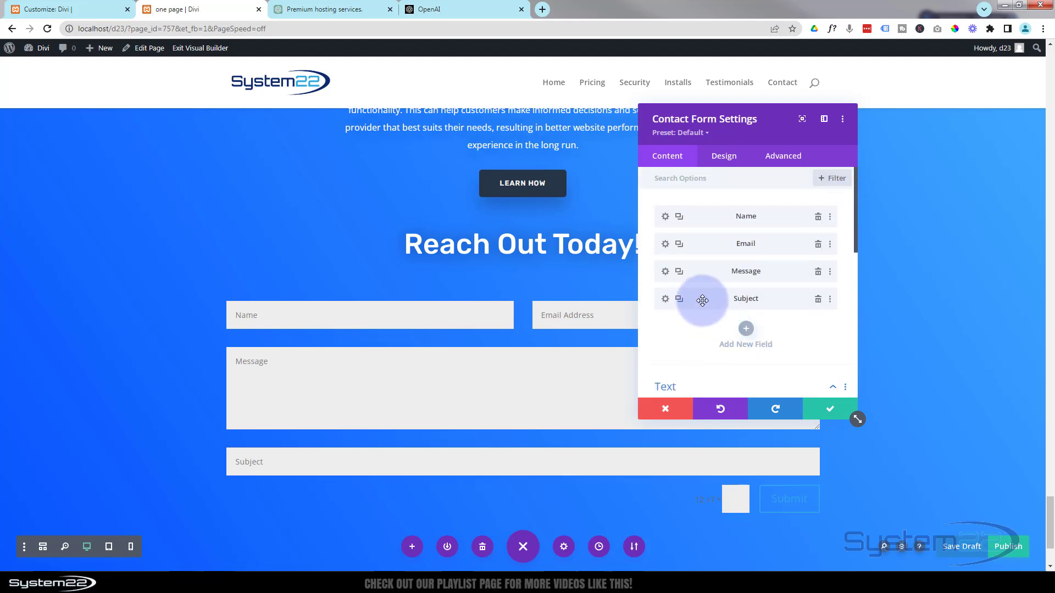
pyautogui.moveTo(702, 300); pyautogui.dragTo(699, 214)
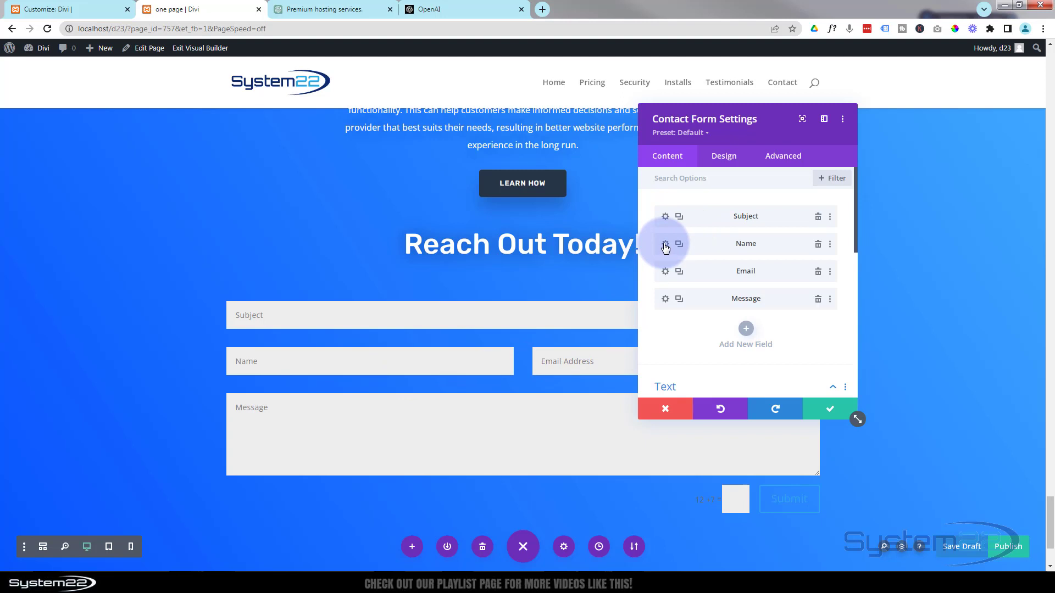
# Extend the Subject field's styles to all fields throughout This Row
pyautogui.rightClick(705, 217)
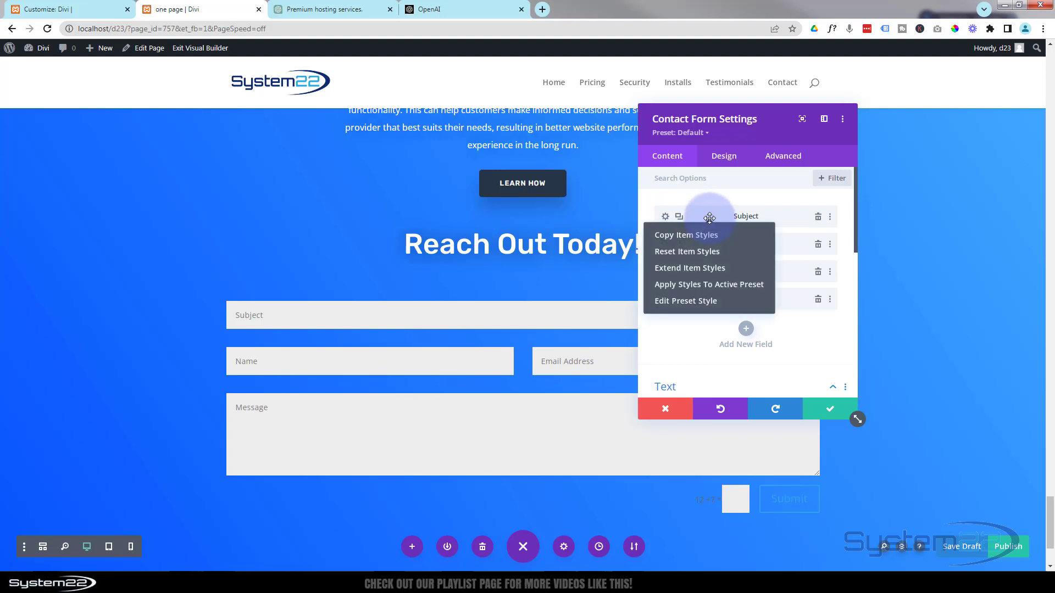
pyautogui.click(698, 268)
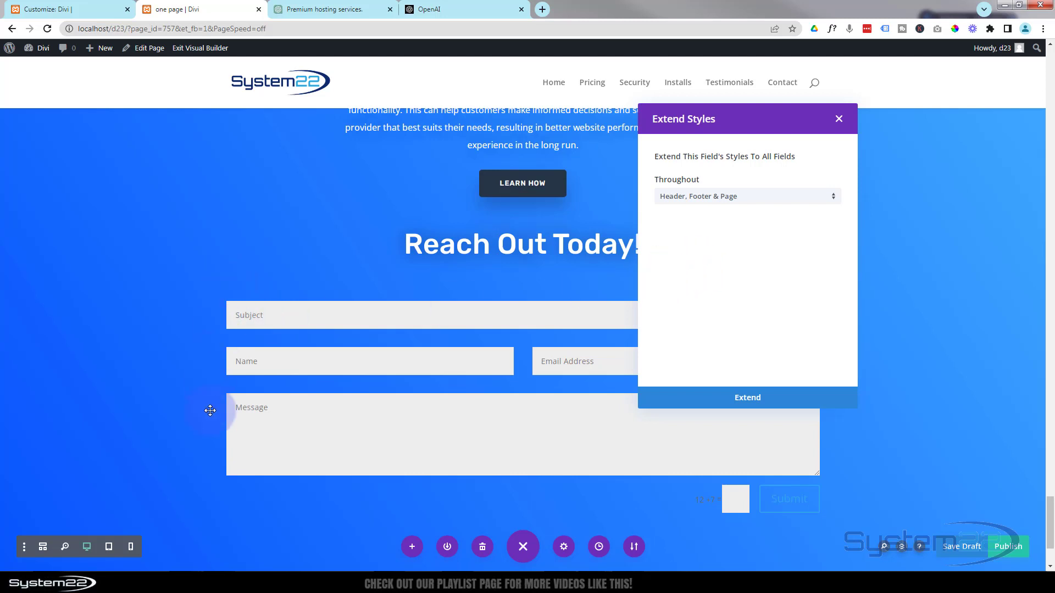
pyautogui.click(762, 198)
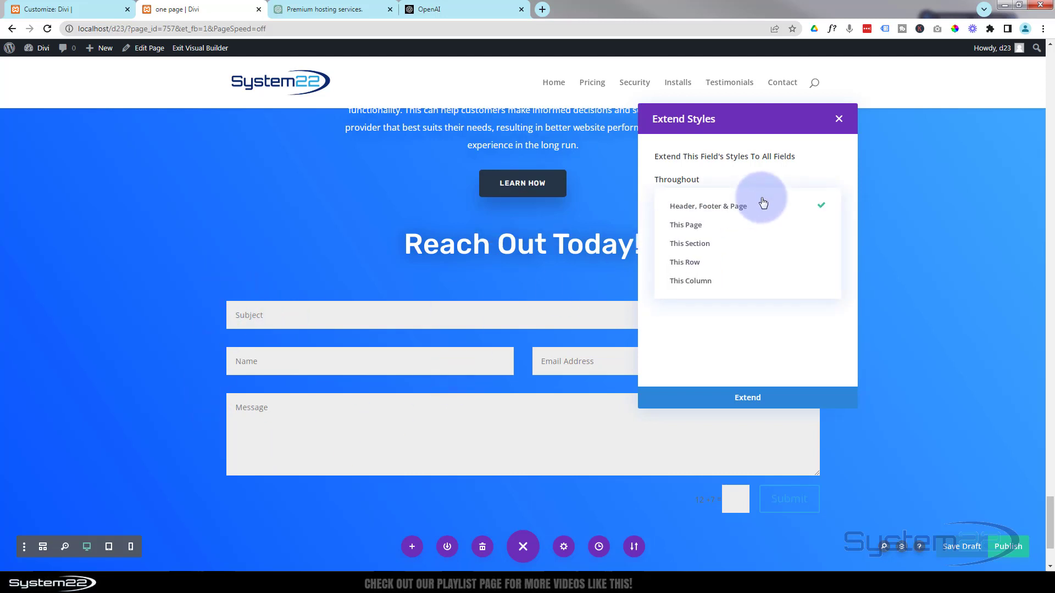
pyautogui.click(703, 265)
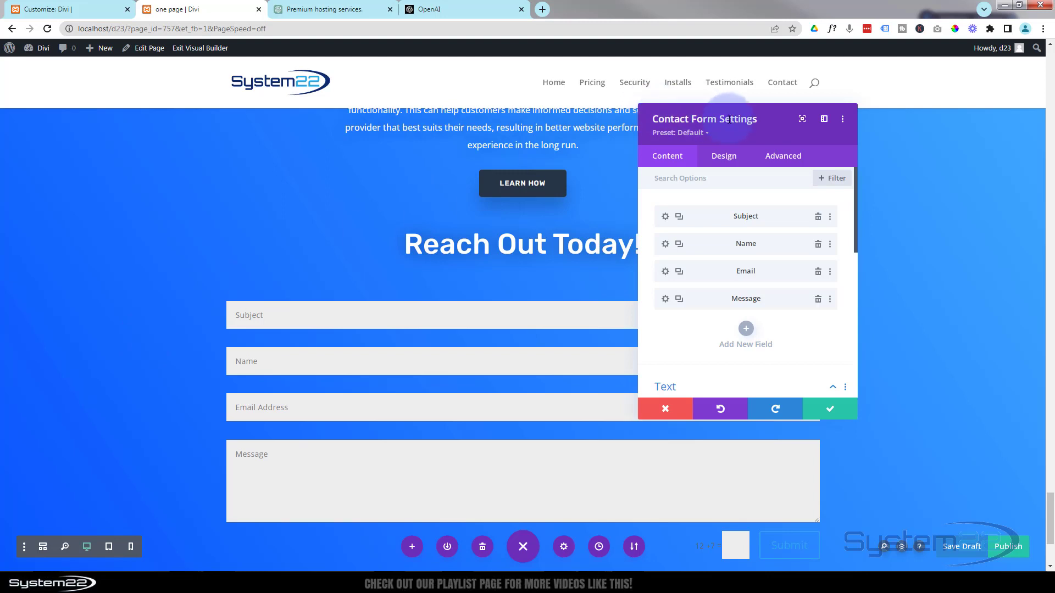
# Set the contact form's success message to "message sent!" and leave the submit button text blank
pyautogui.scroll(-1, 732, 244)
pyautogui.scroll(-2, 733, 243)
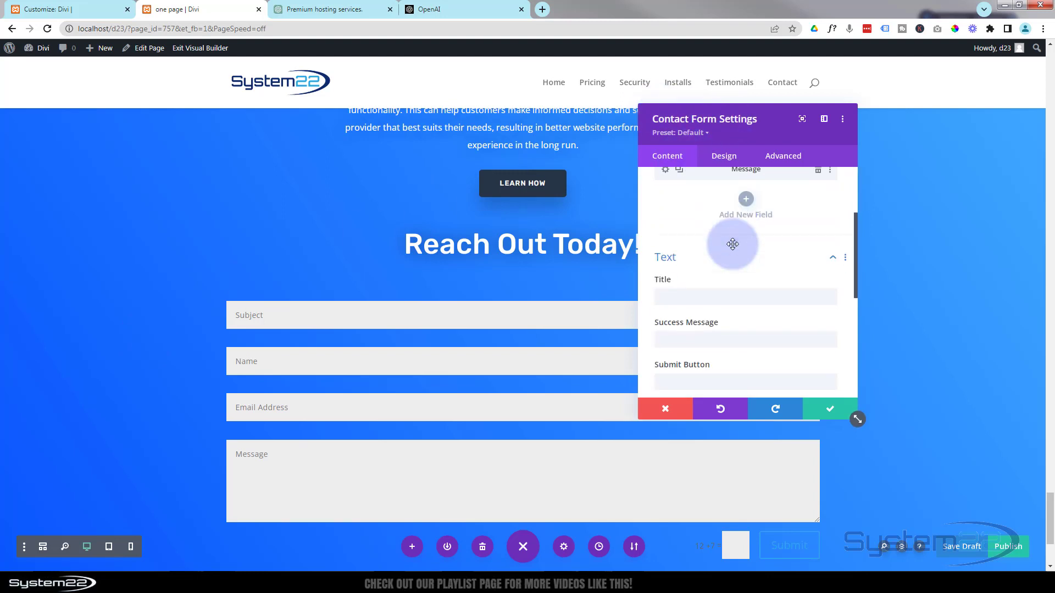
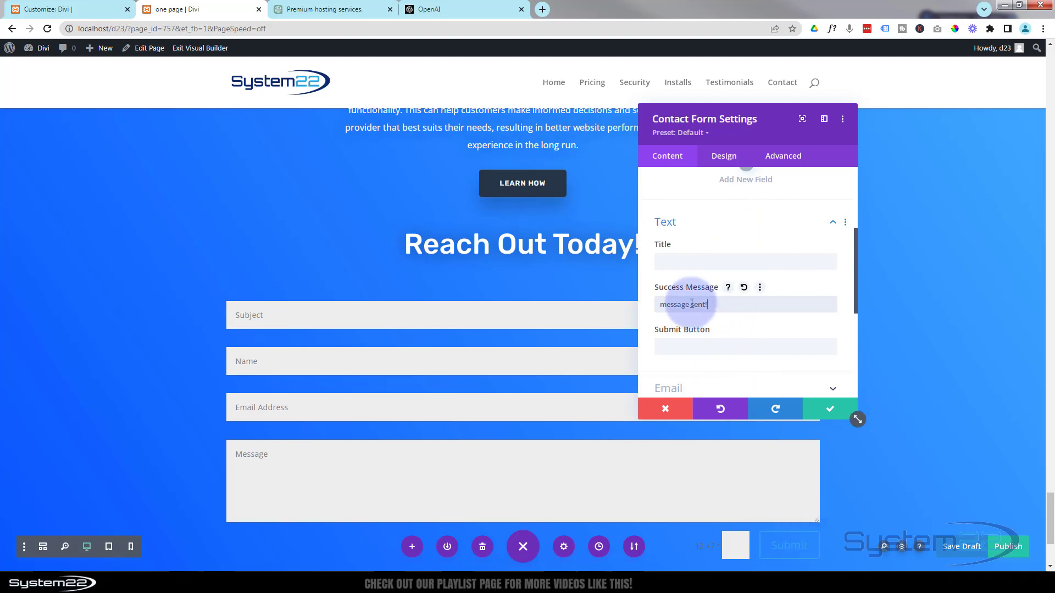
pyautogui.click(671, 348)
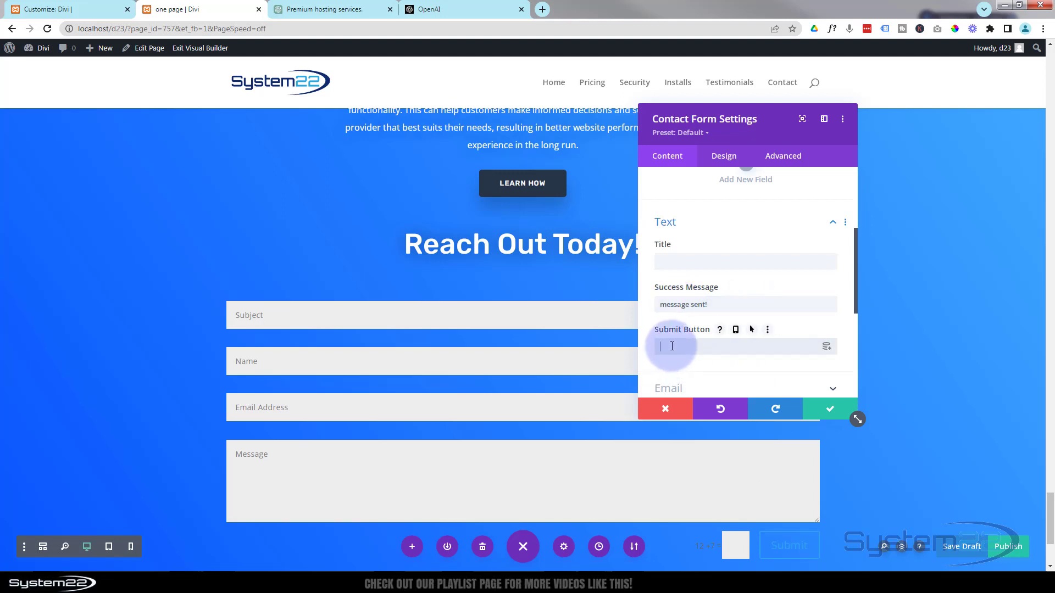
# Enter the recipient's email address in the contact form's email settings, leaving the message pattern empty
pyautogui.scroll(-3, 672, 345)
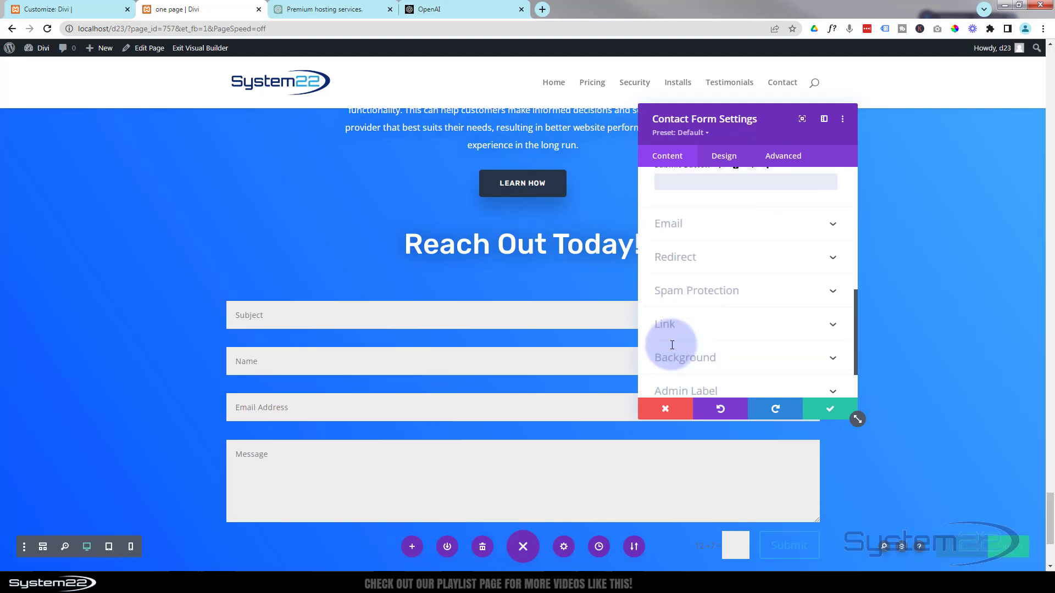
pyautogui.click(715, 235)
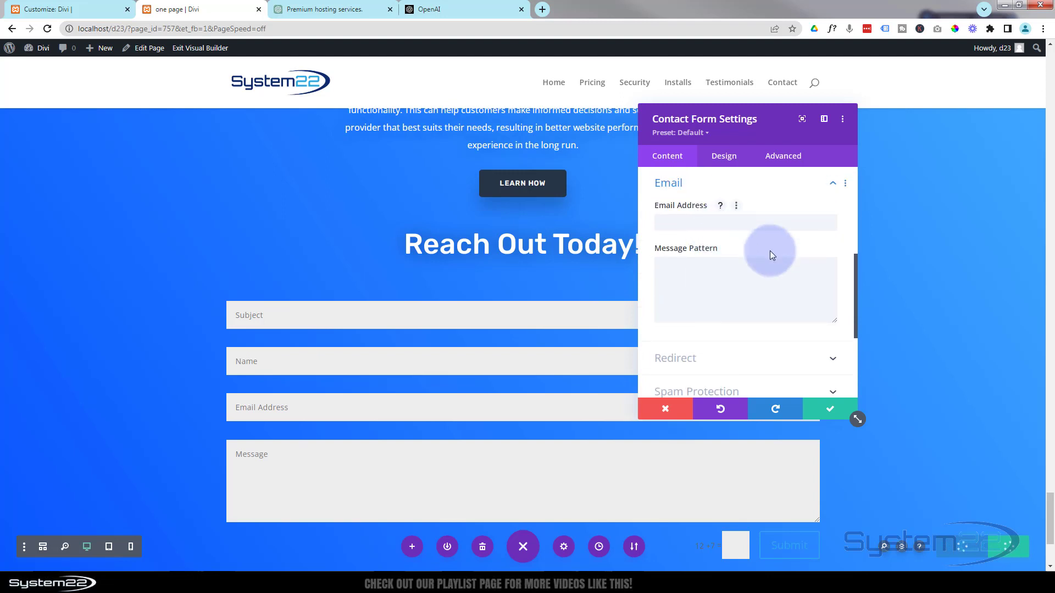
pyautogui.click(691, 228)
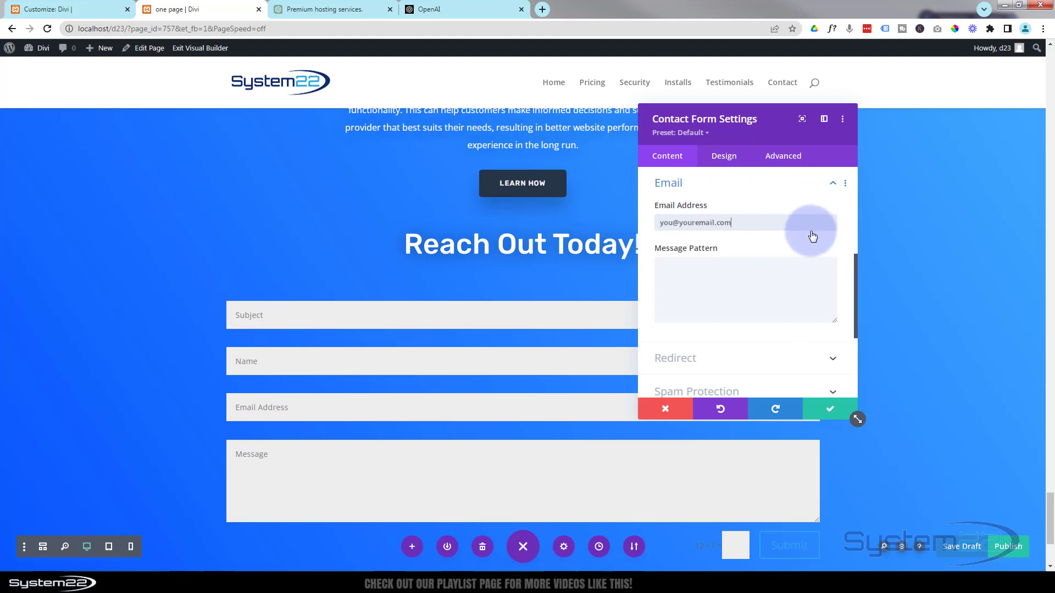
pyautogui.click(717, 268)
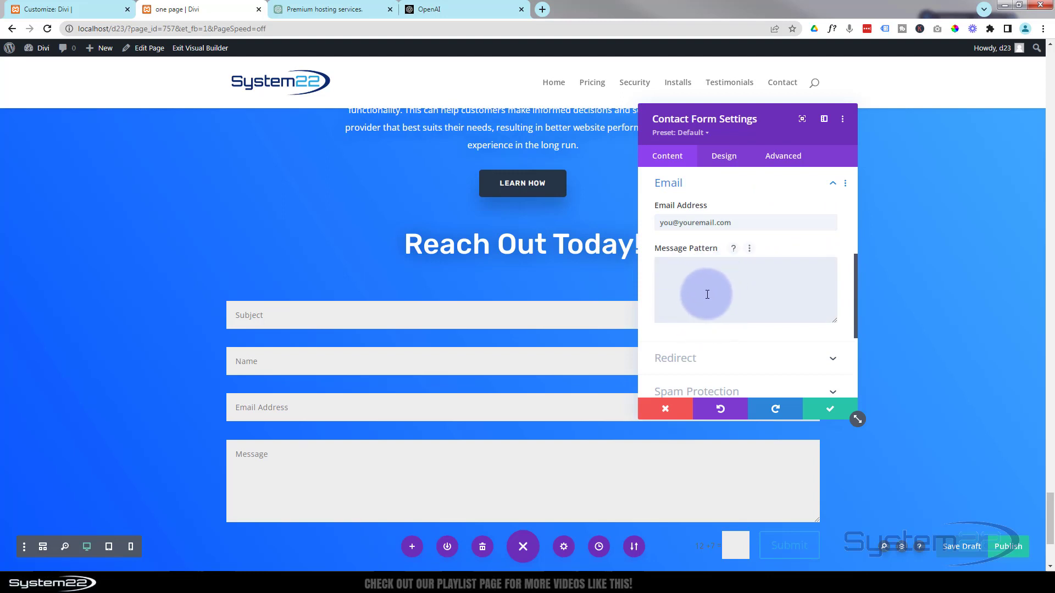
# Examine the contact form's redirect and spam protection options, briefly enabling the redirect URL and disabling it again
pyautogui.scroll(-3, 709, 292)
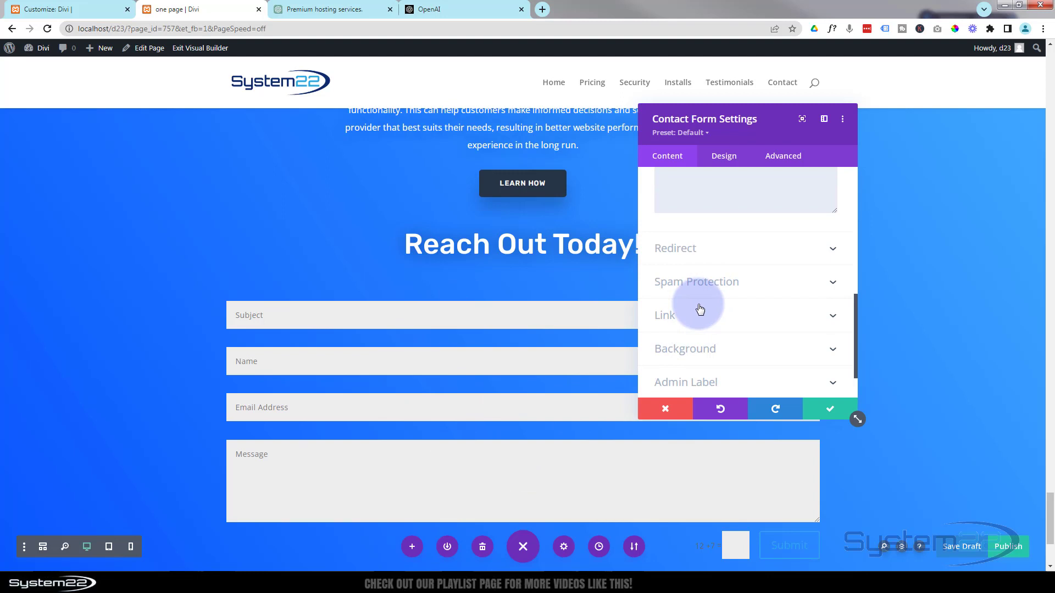
pyautogui.click(729, 255)
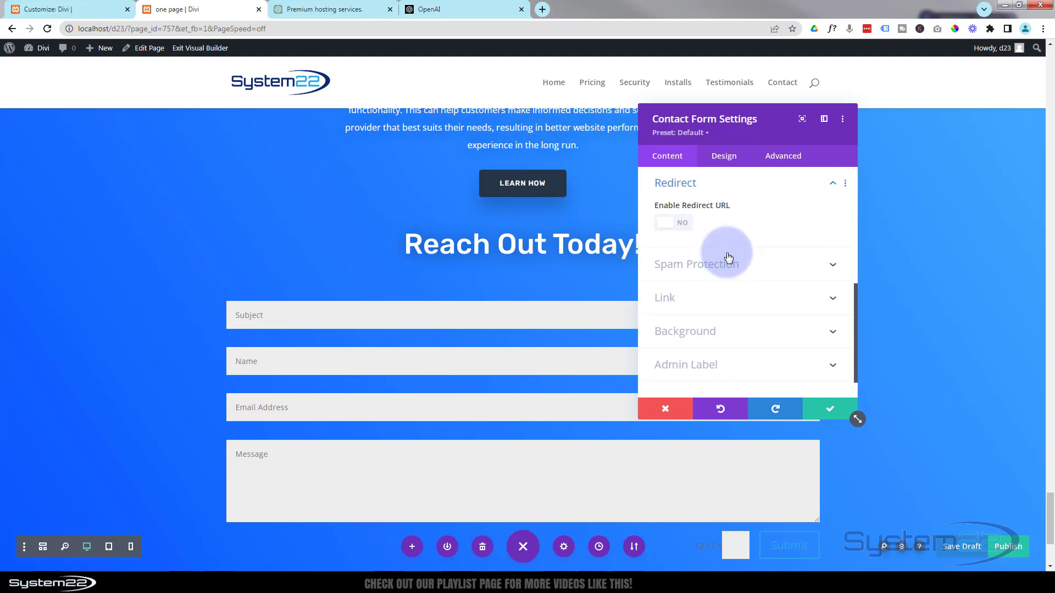
pyautogui.click(673, 223)
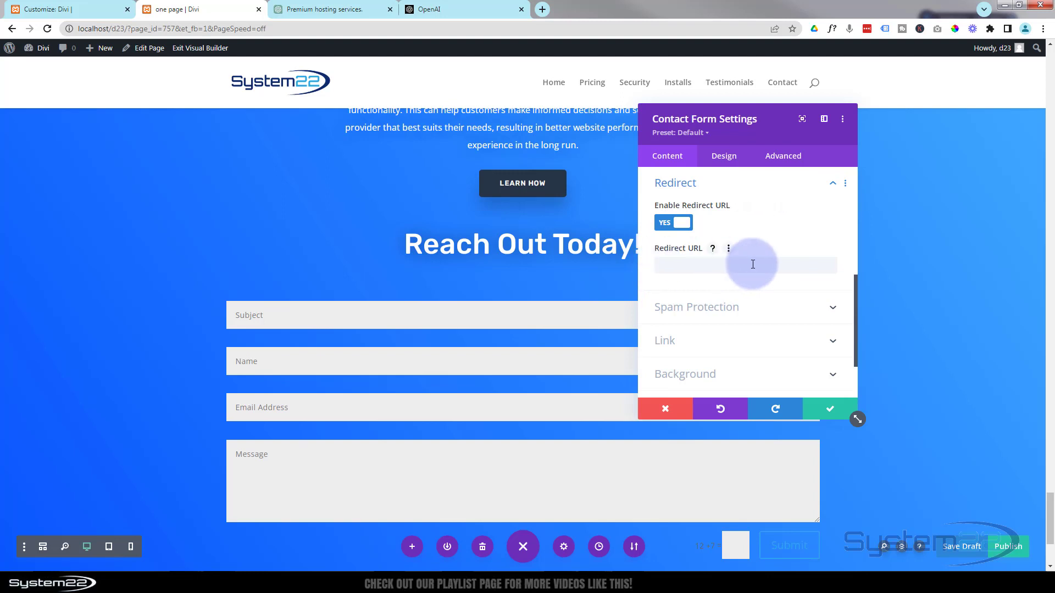
pyautogui.click(669, 225)
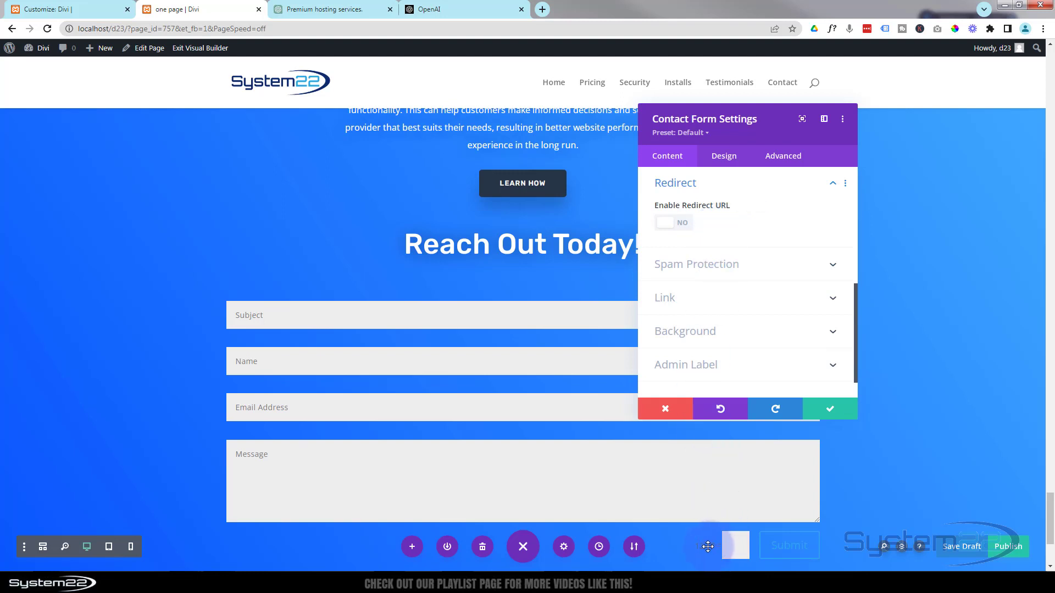
pyautogui.click(758, 266)
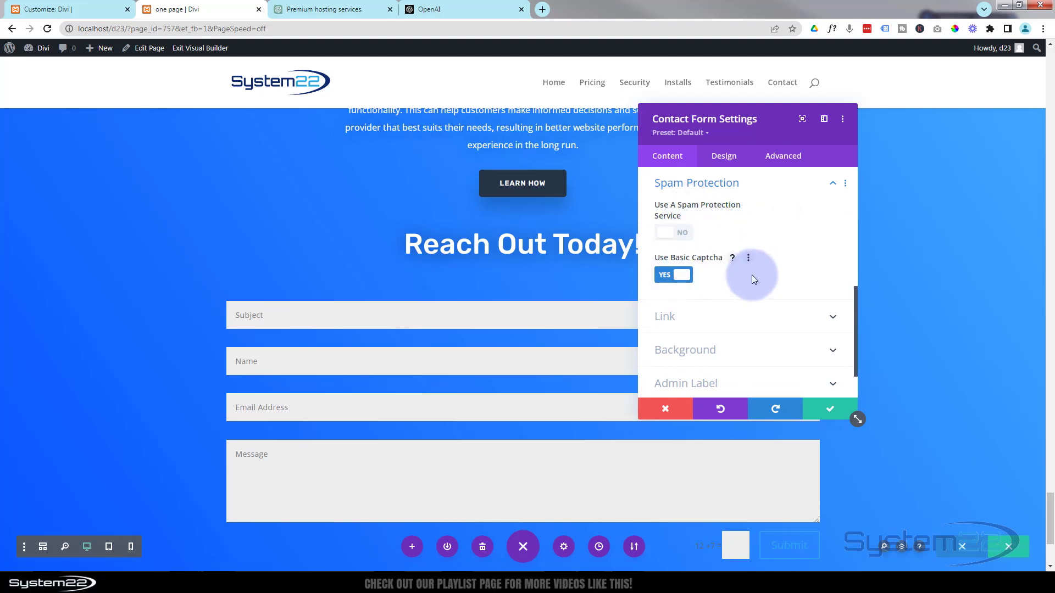
pyautogui.scroll(-1, 749, 268)
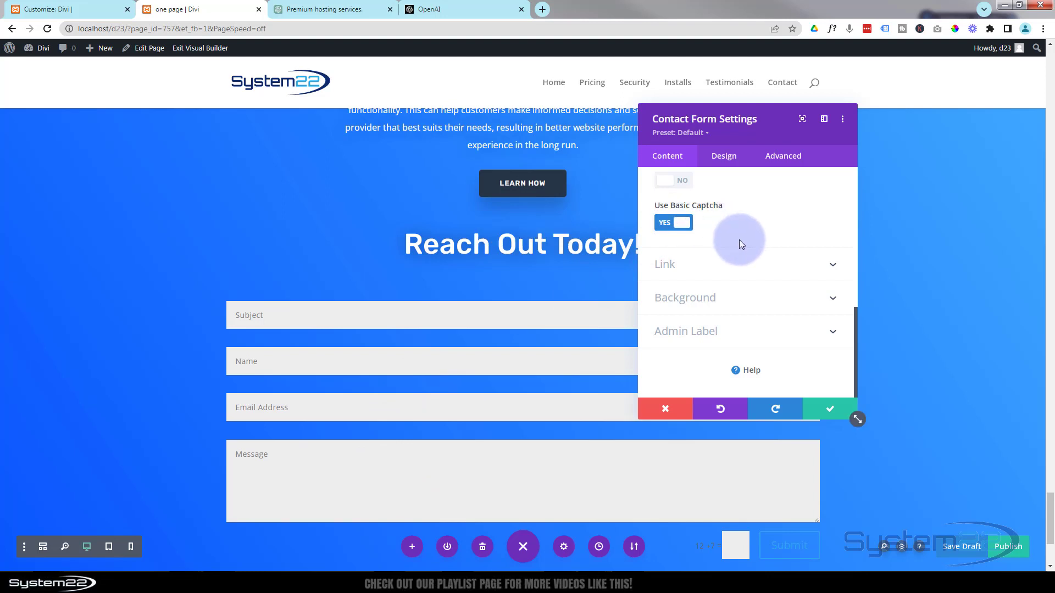
# Set the contact form's captcha text color to white
pyautogui.click(729, 160)
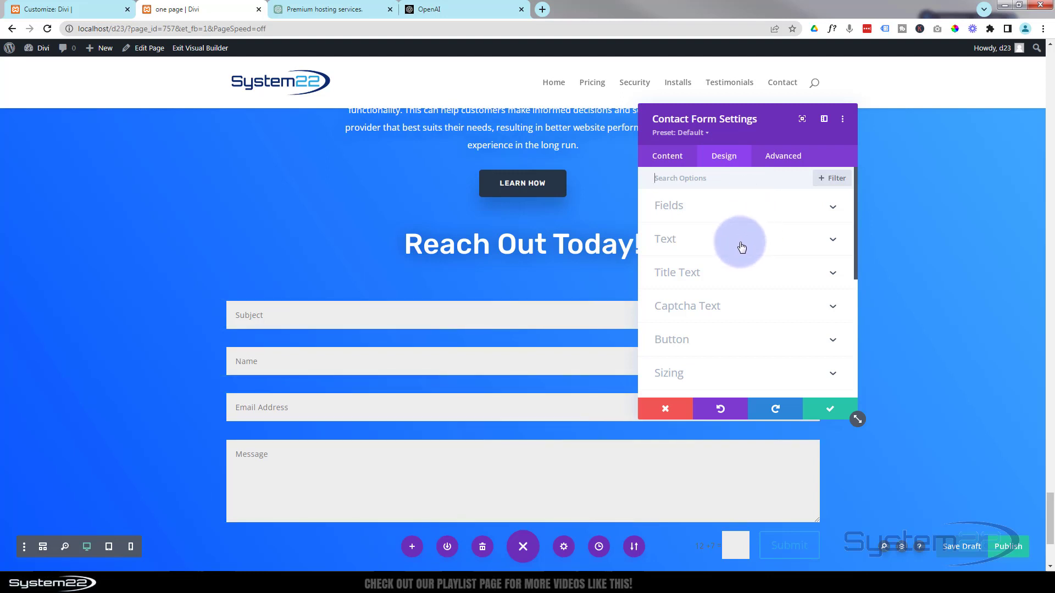
pyautogui.click(748, 306)
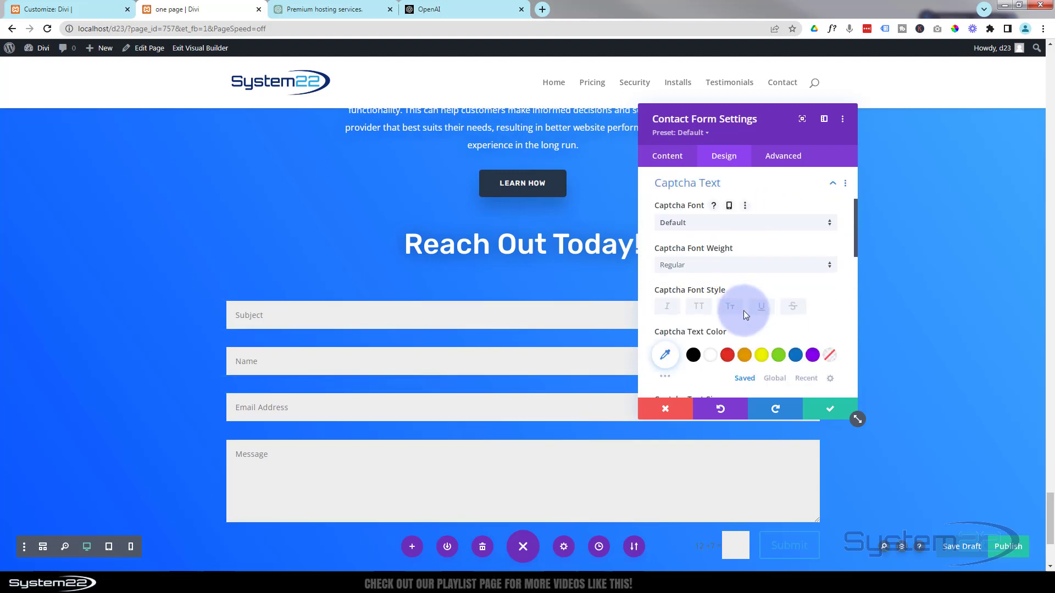
pyautogui.click(710, 355)
pyautogui.scroll(-5, 726, 233)
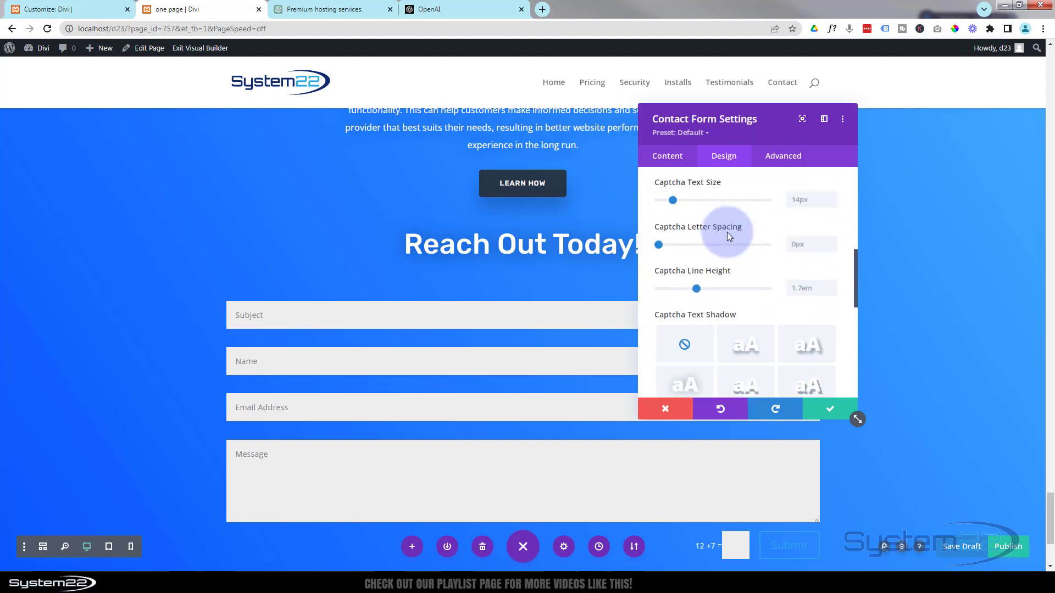
# Enable custom styles for the contact form's button and set the button text color to white (#ffffff)
pyautogui.scroll(-6, 726, 234)
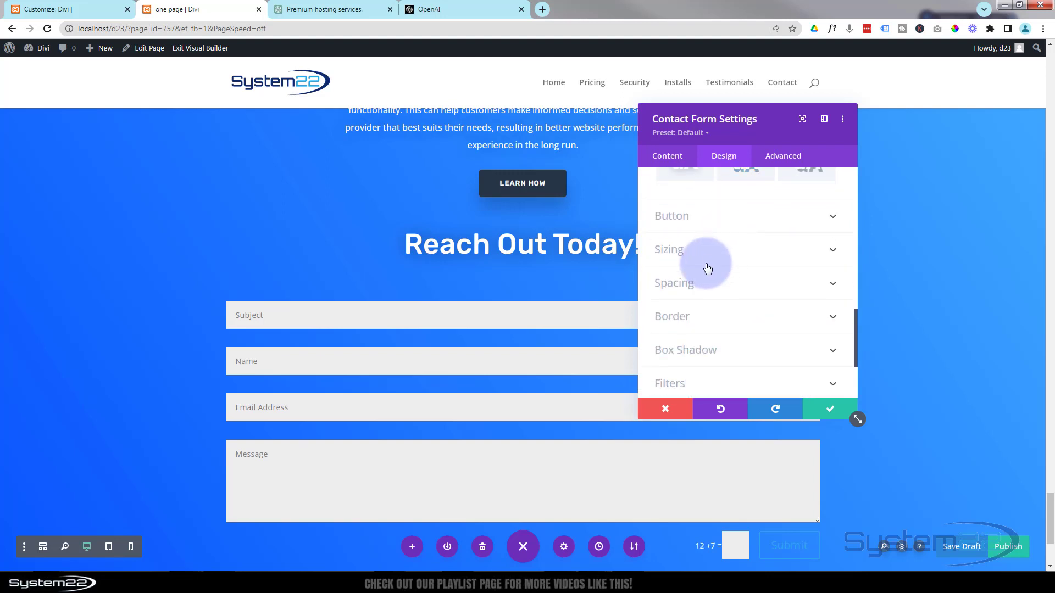
pyautogui.scroll(5, 720, 220)
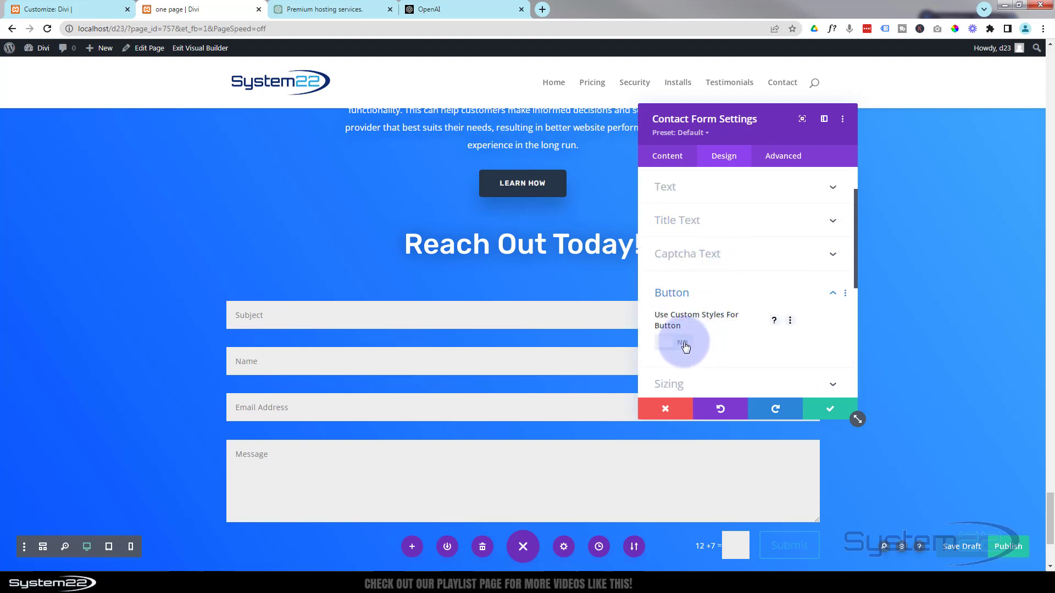
pyautogui.click(684, 344)
pyautogui.scroll(-2, 737, 280)
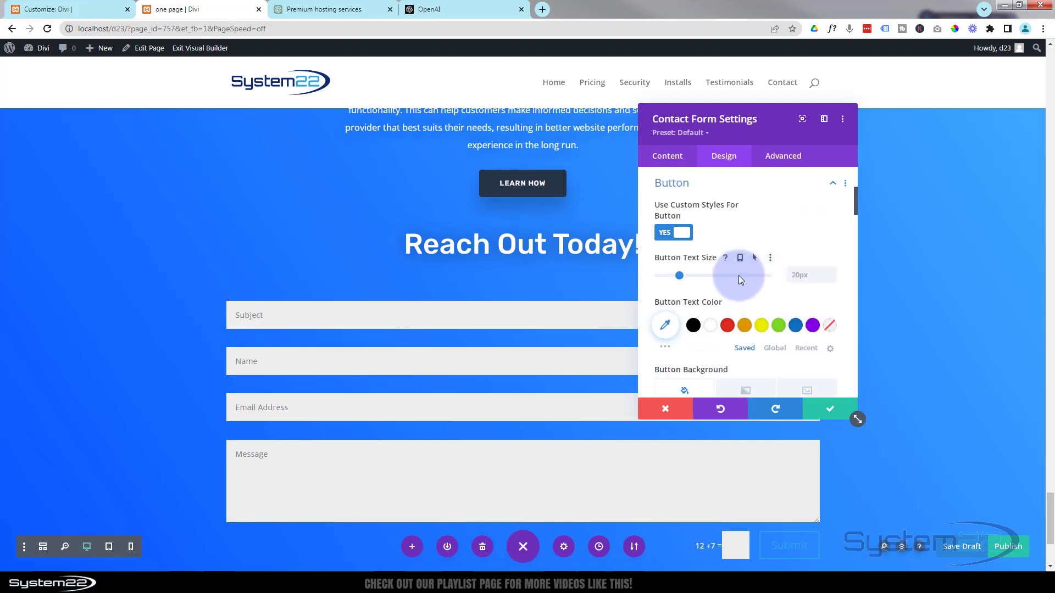
pyautogui.scroll(-1, 738, 277)
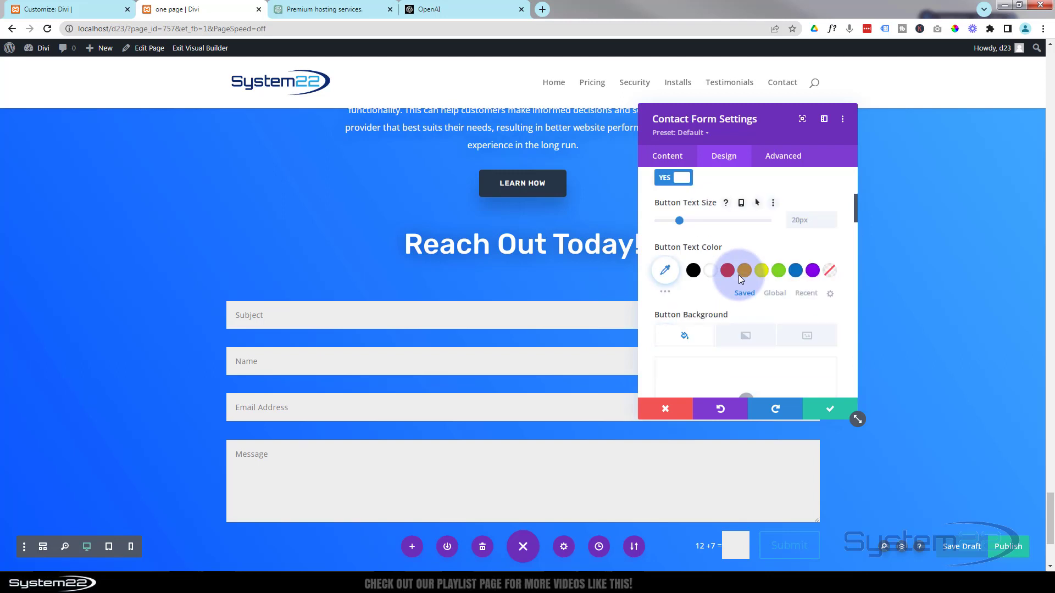
pyautogui.click(710, 271)
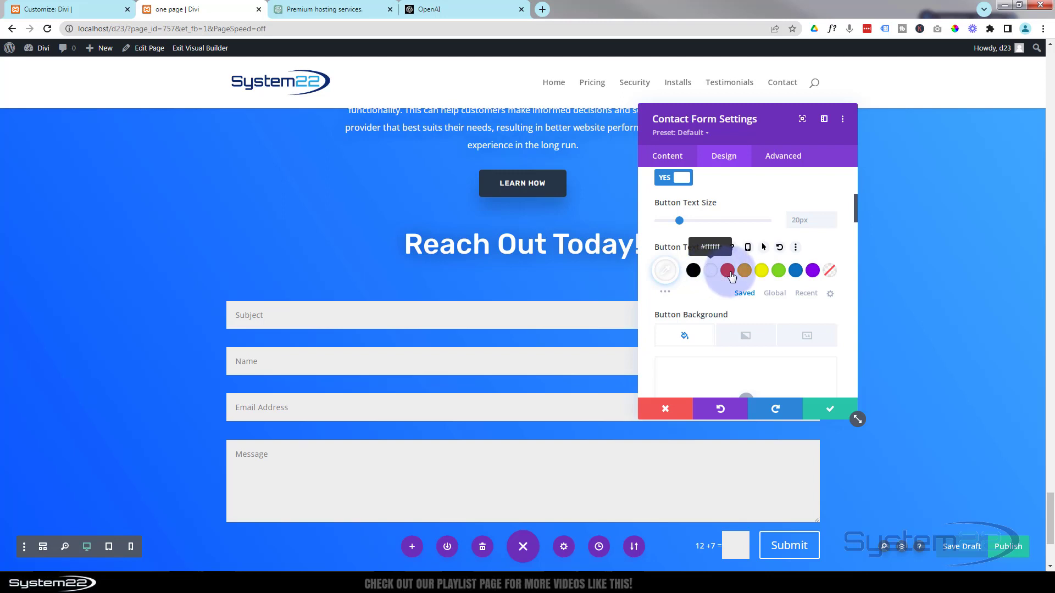
# Apply a box shadow preset to the contact form's Submit button
pyautogui.scroll(-3, 736, 256)
pyautogui.scroll(-8, 733, 254)
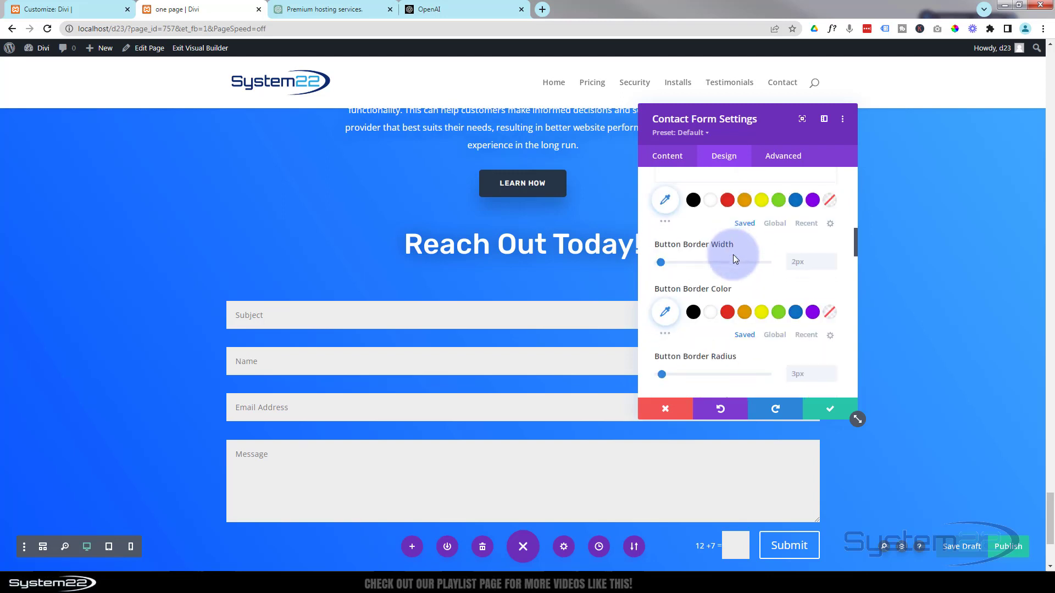
pyautogui.scroll(-6, 733, 258)
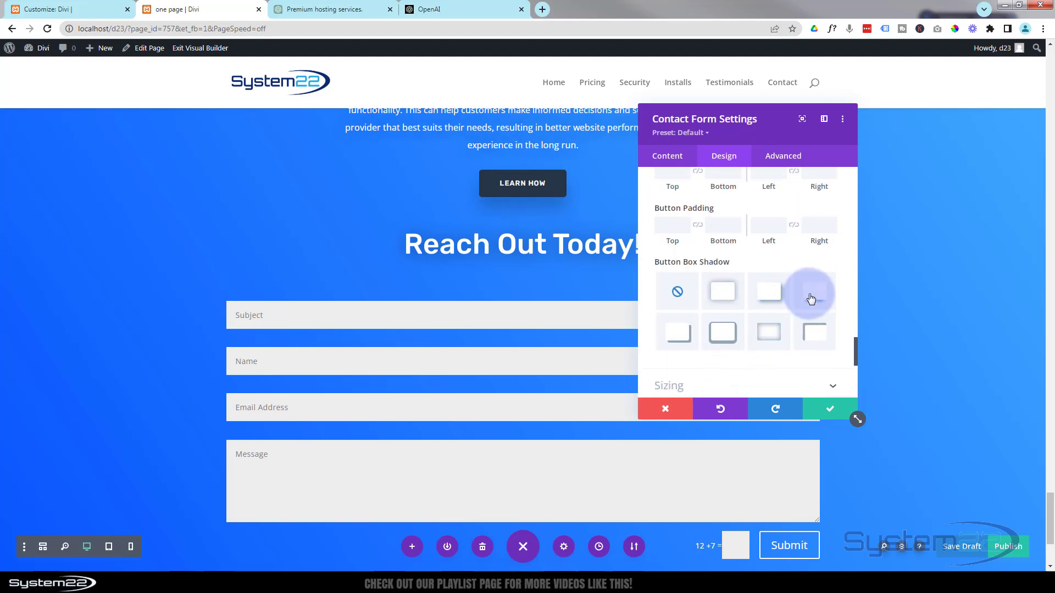
pyautogui.click(812, 299)
pyautogui.click(769, 298)
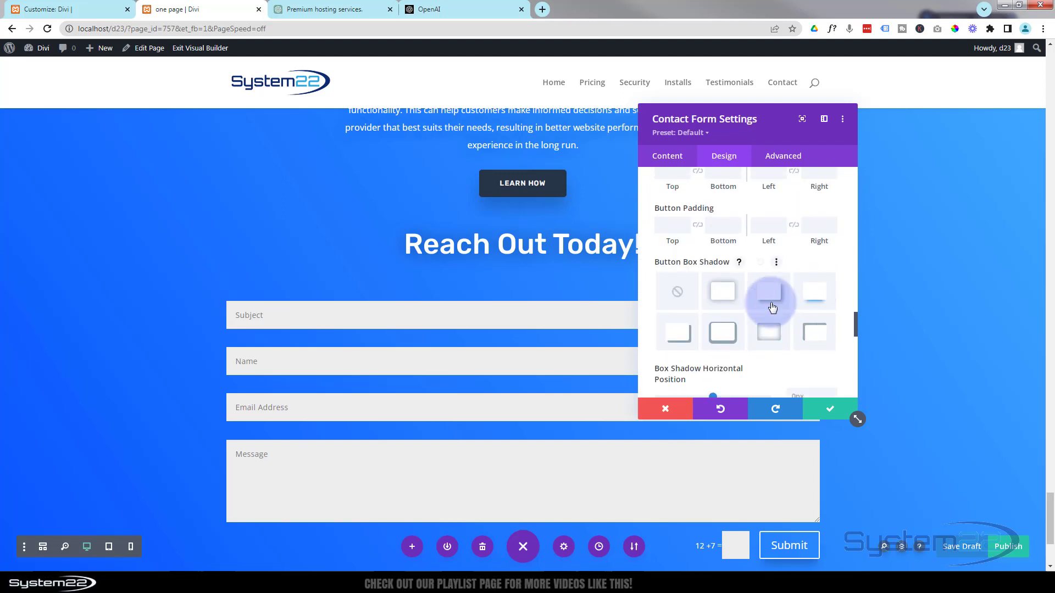
# Apply the bottom drop shadow preset as the contact form's Box Shadow and save the module settings
pyautogui.scroll(-3, 725, 324)
pyautogui.scroll(-8, 730, 317)
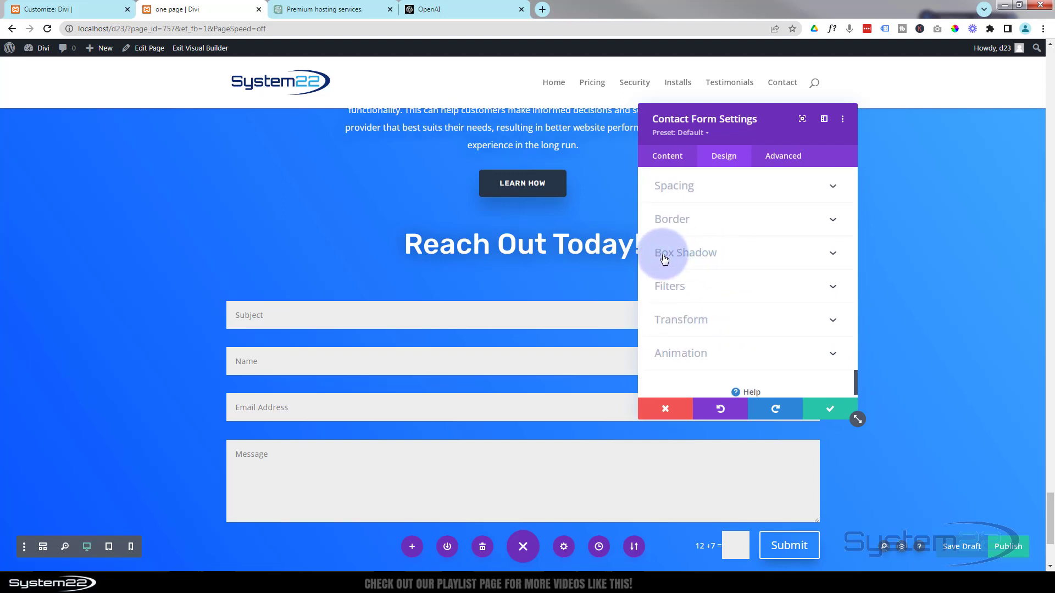
pyautogui.click(759, 265)
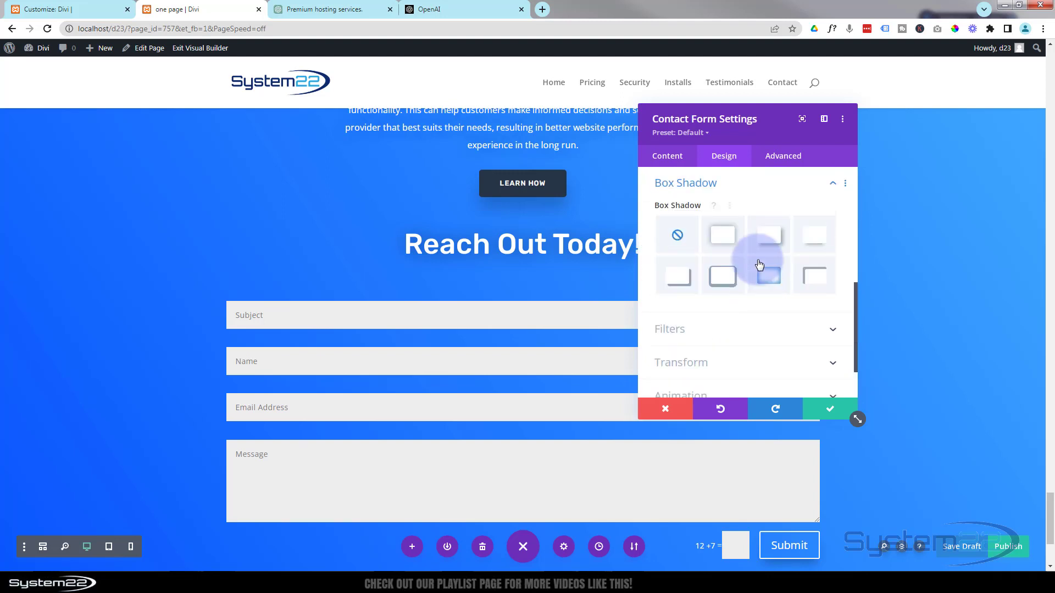
pyautogui.click(812, 243)
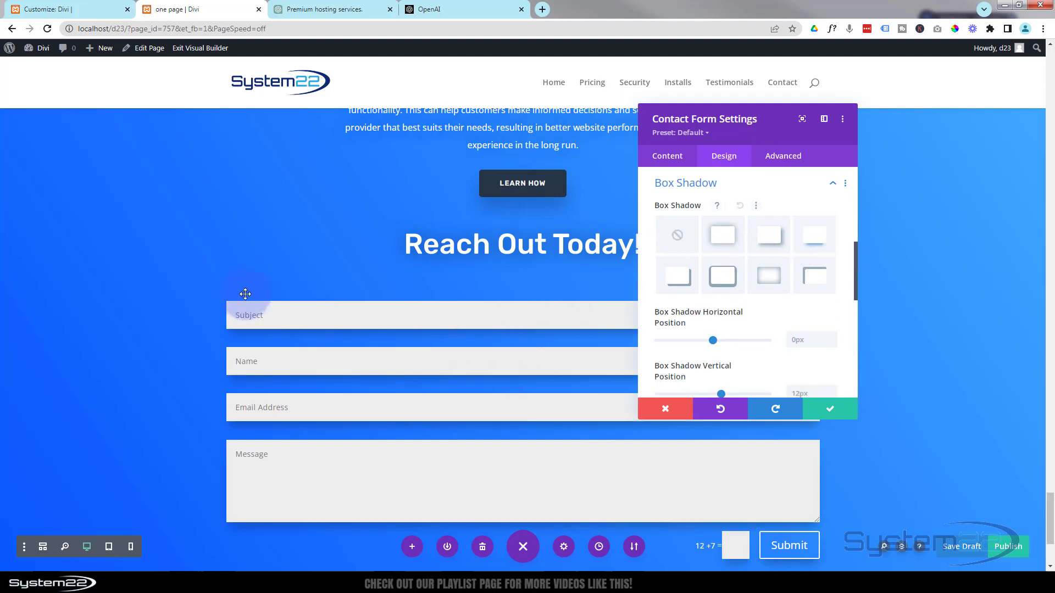
pyautogui.scroll(-2, 149, 278)
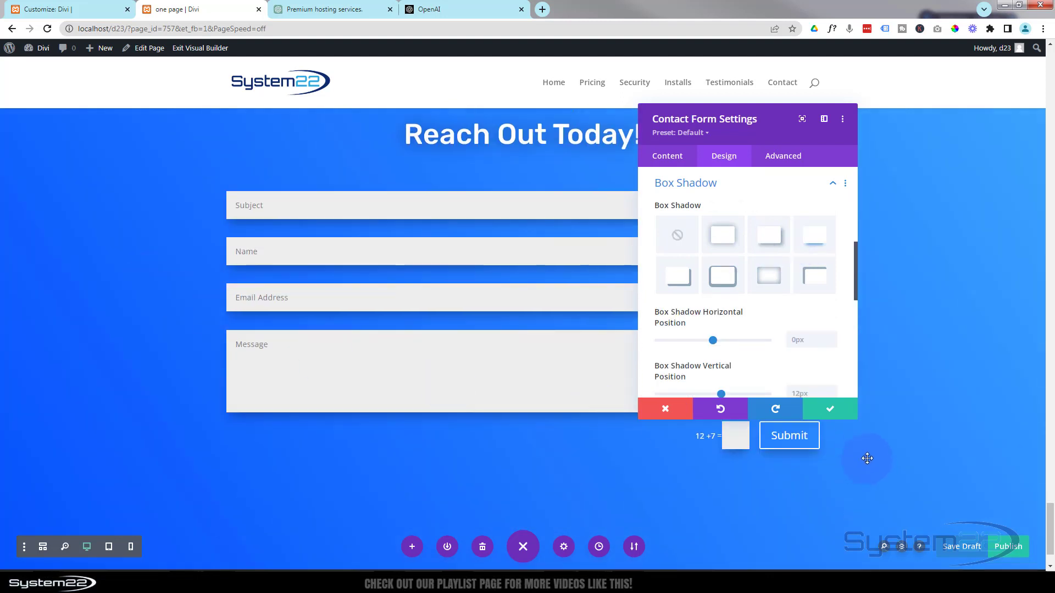
pyautogui.click(831, 409)
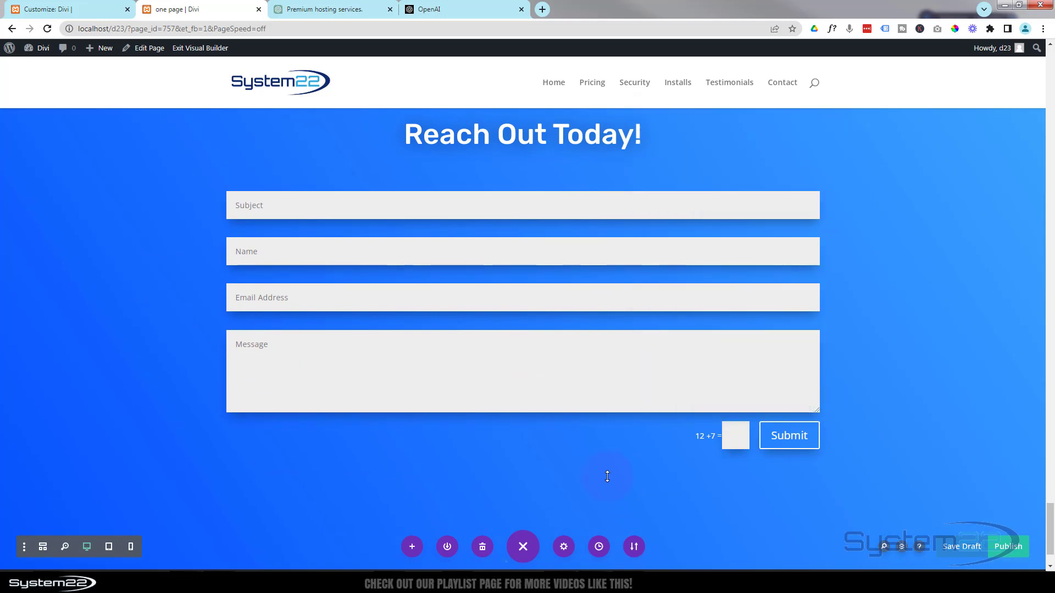
pyautogui.scroll(-1, 395, 480)
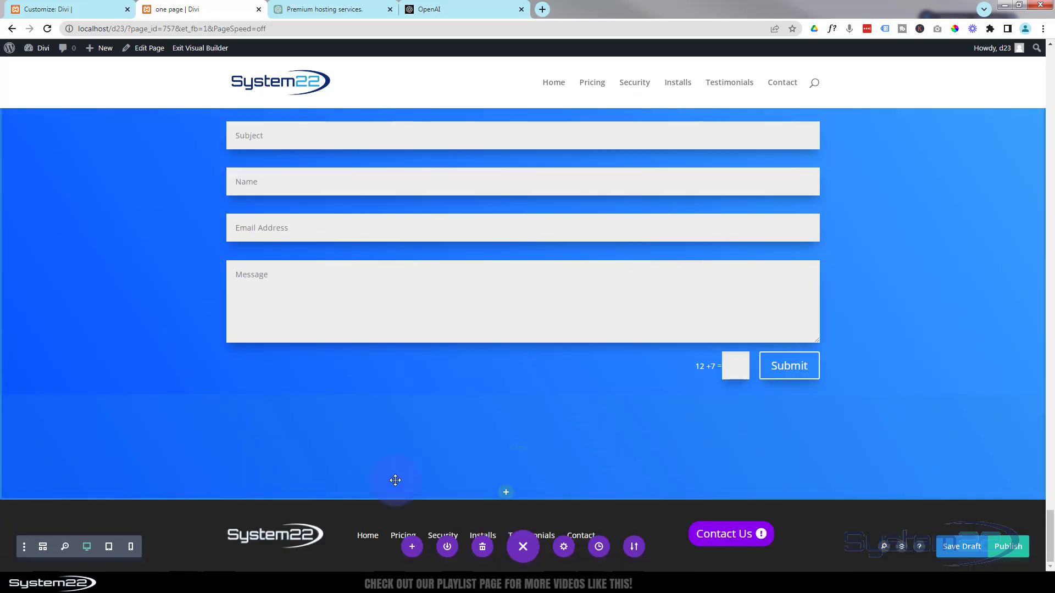
pyautogui.scroll(3, 395, 480)
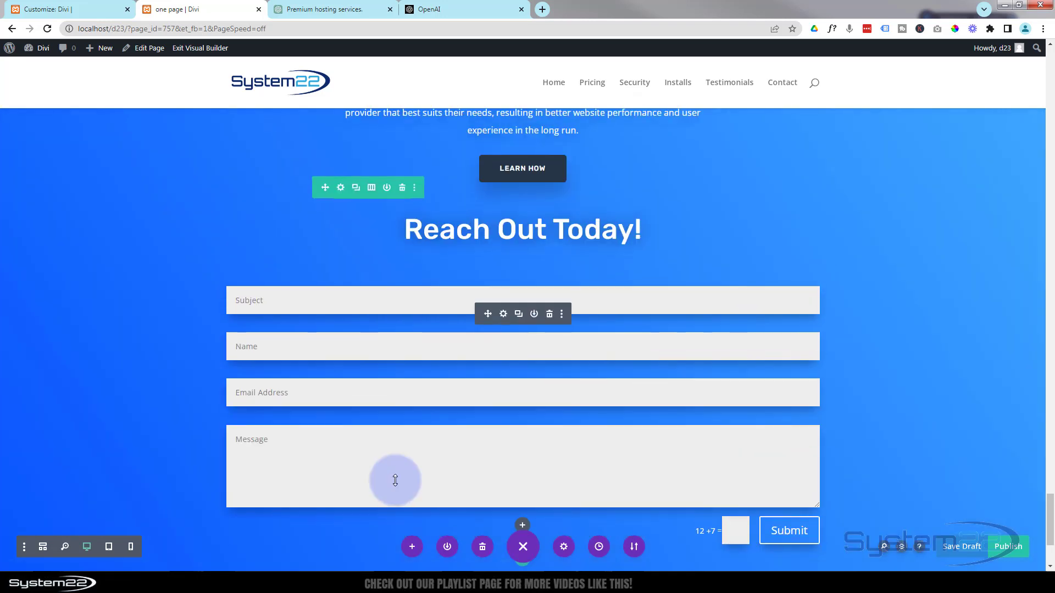
pyautogui.scroll(5, 397, 481)
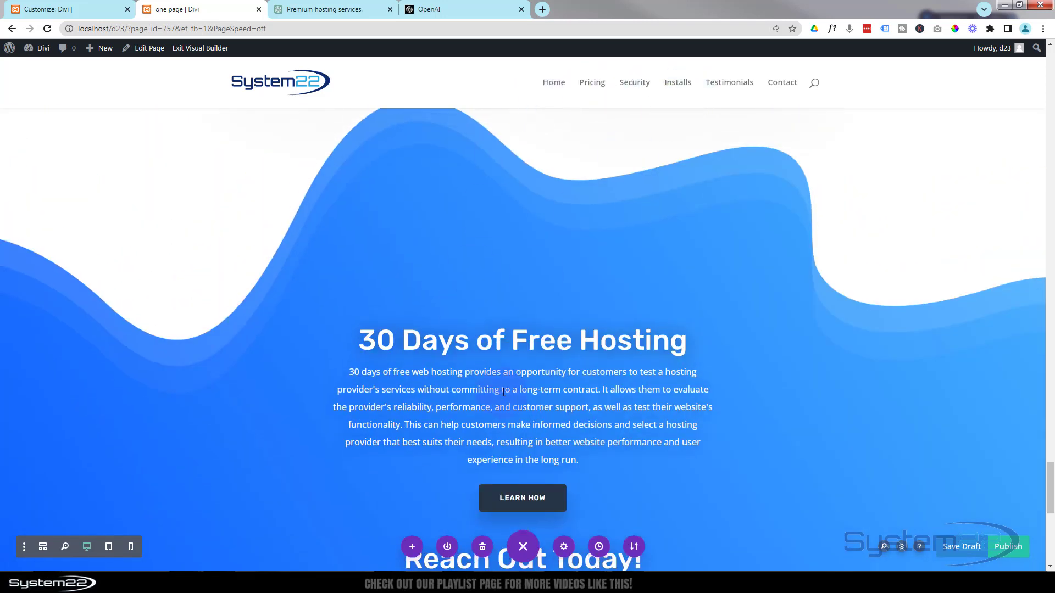
pyautogui.scroll(-4, 501, 383)
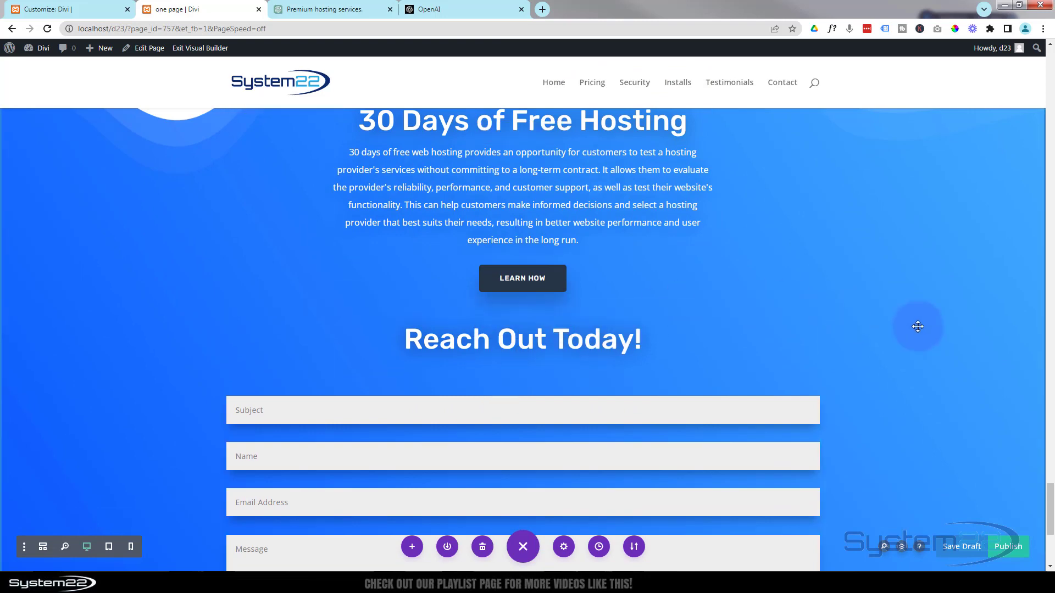
pyautogui.scroll(-3, 917, 325)
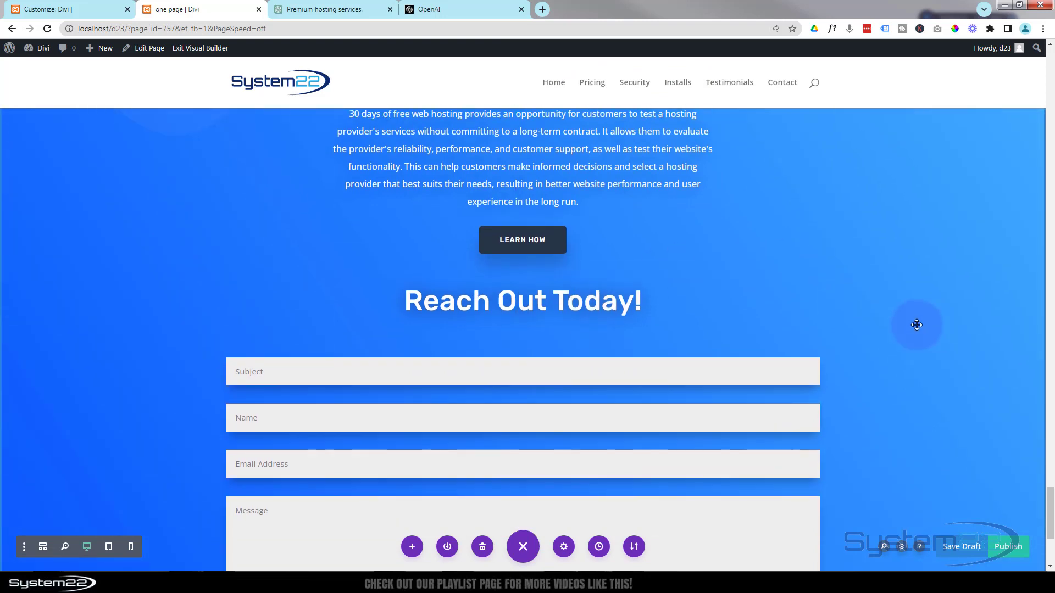
# Give the "Reach Out Today!" form row the CSS ID "contact" and save the row settings
pyautogui.scroll(2, 916, 324)
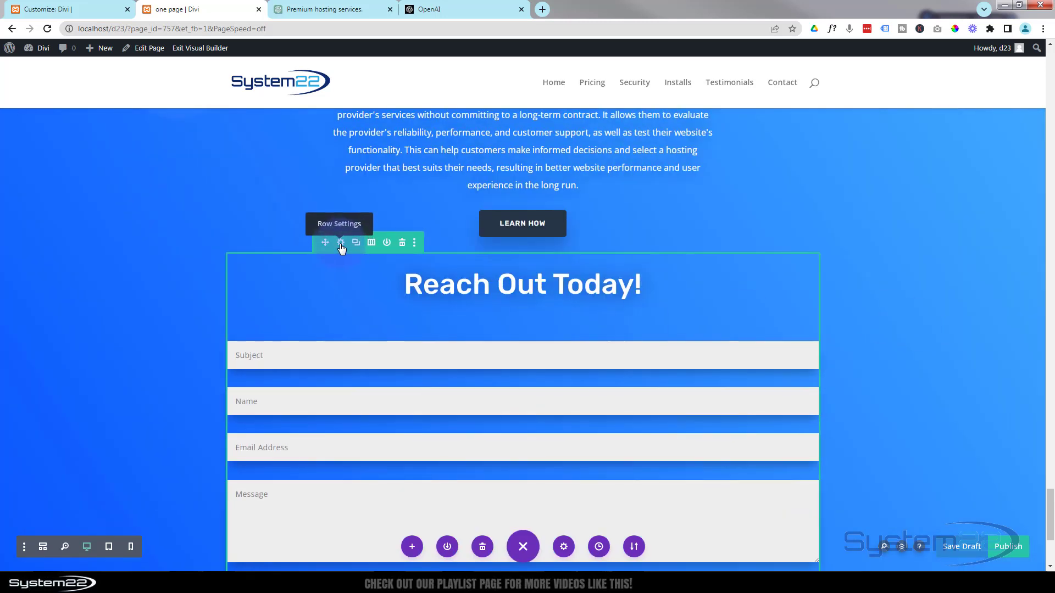
pyautogui.click(341, 242)
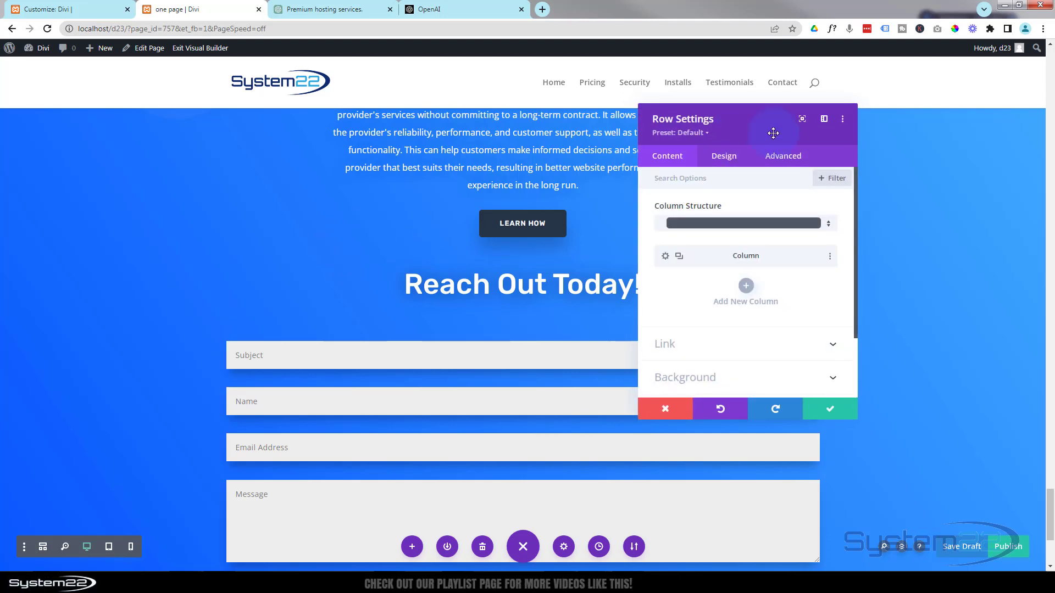
pyautogui.click(783, 156)
pyautogui.click(774, 213)
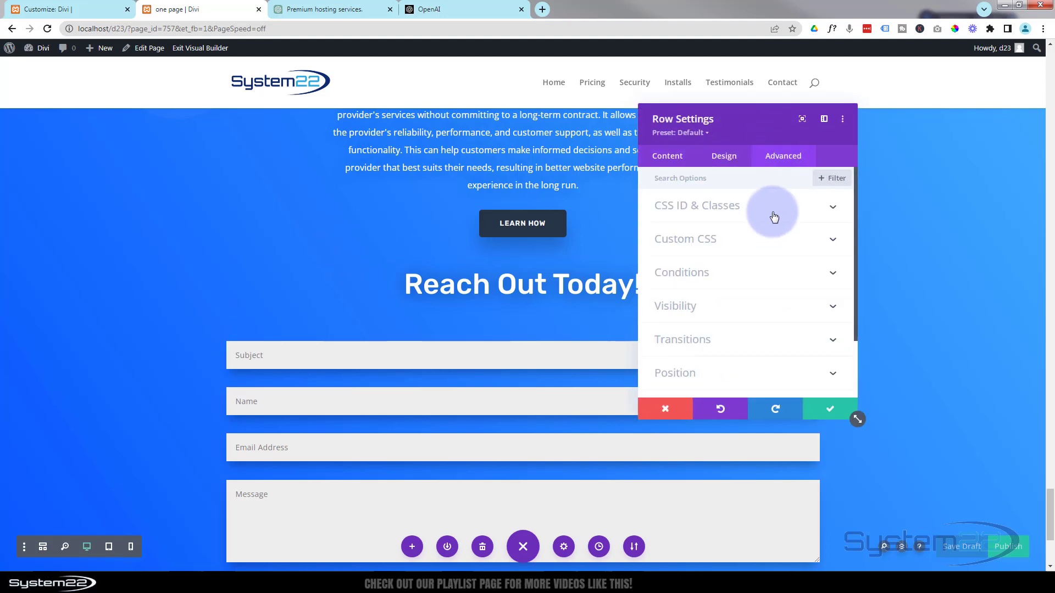
pyautogui.click(680, 244)
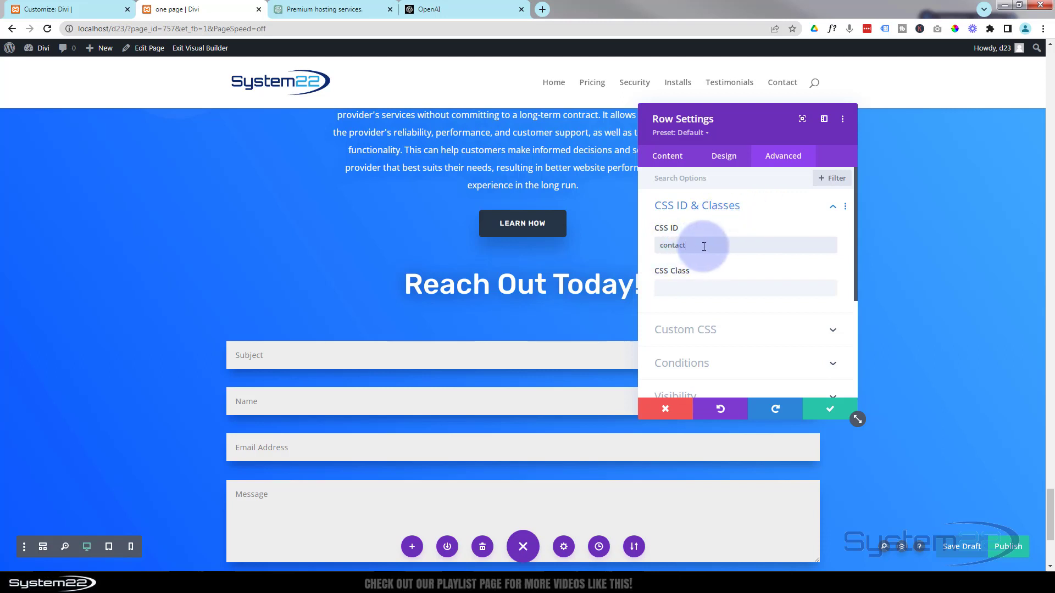
pyautogui.click(830, 410)
# Give the Customer Testimonials section the CSS ID "testimonials" and save the section settings
pyautogui.scroll(10, 830, 413)
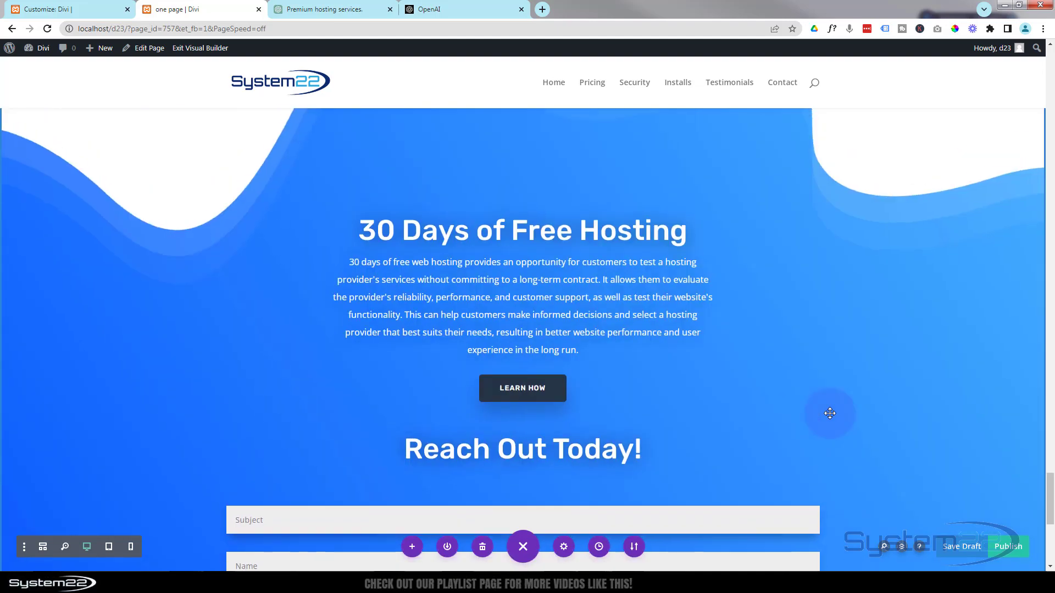
pyautogui.scroll(10, 829, 414)
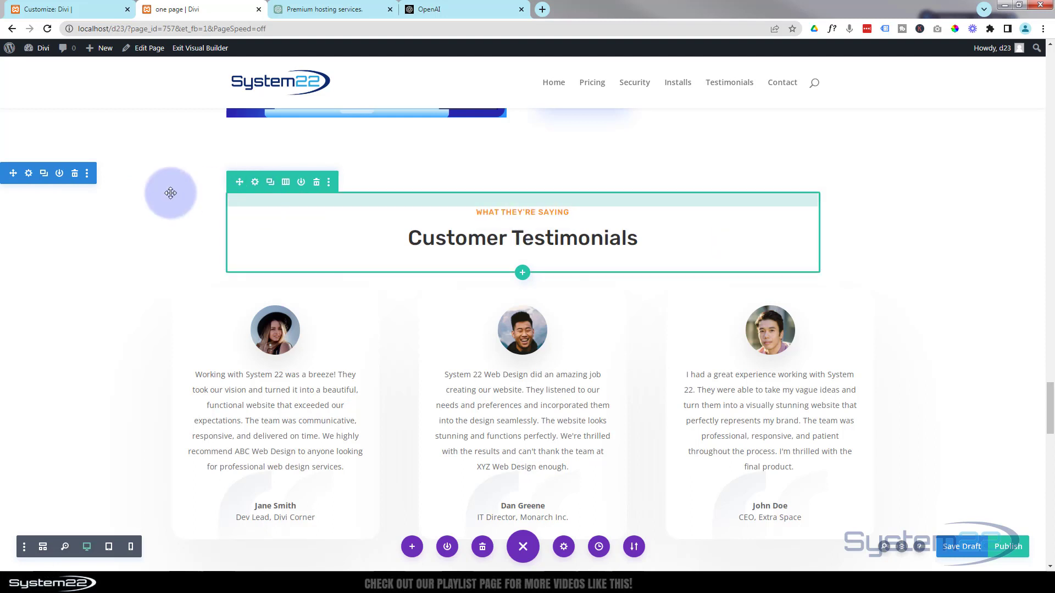
pyautogui.click(29, 174)
pyautogui.click(783, 156)
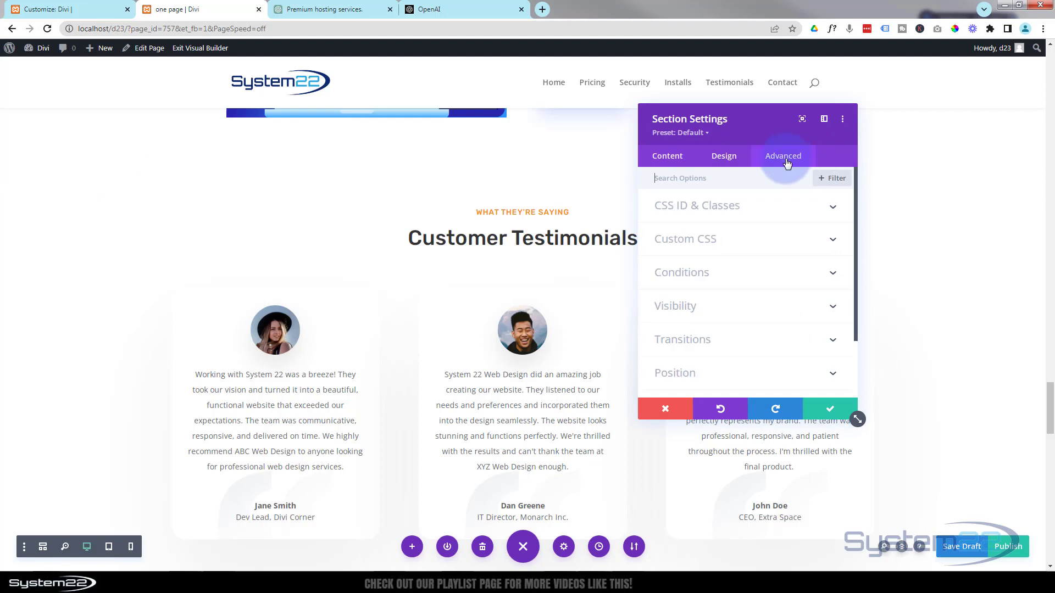
pyautogui.click(771, 211)
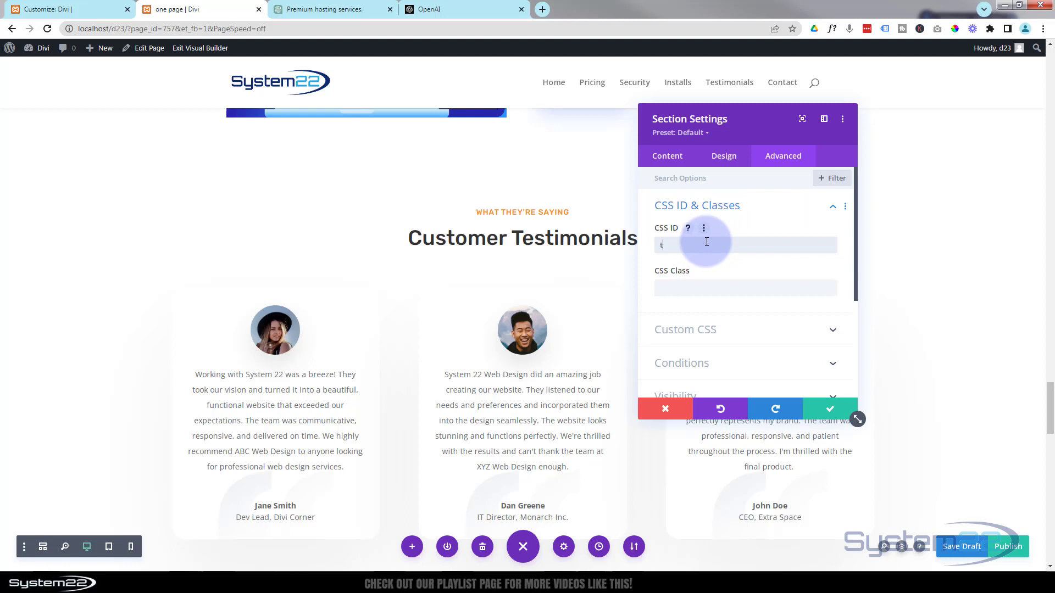
pyautogui.write('ls')
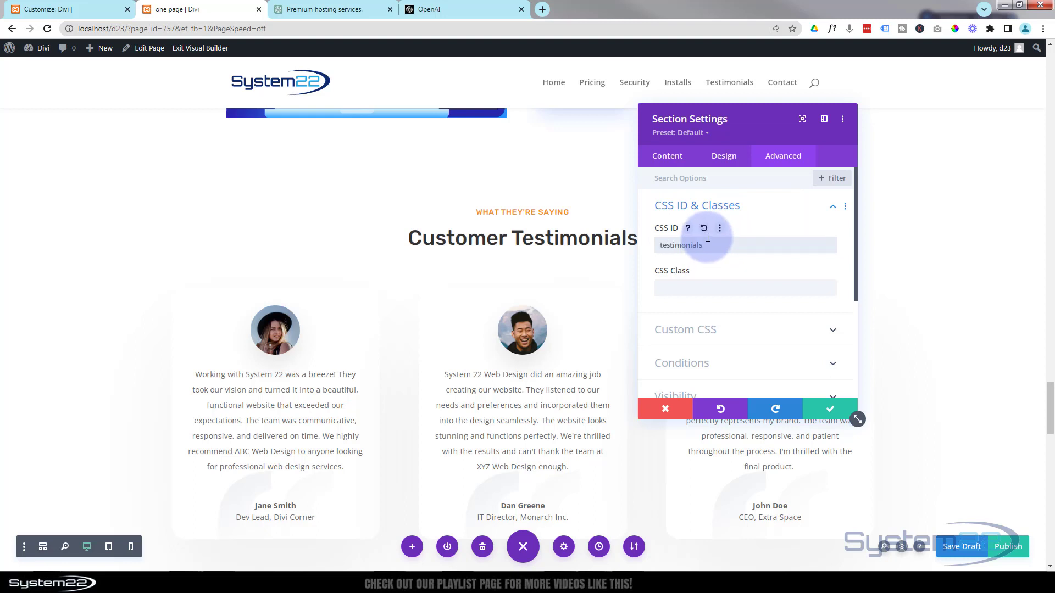
pyautogui.click(826, 412)
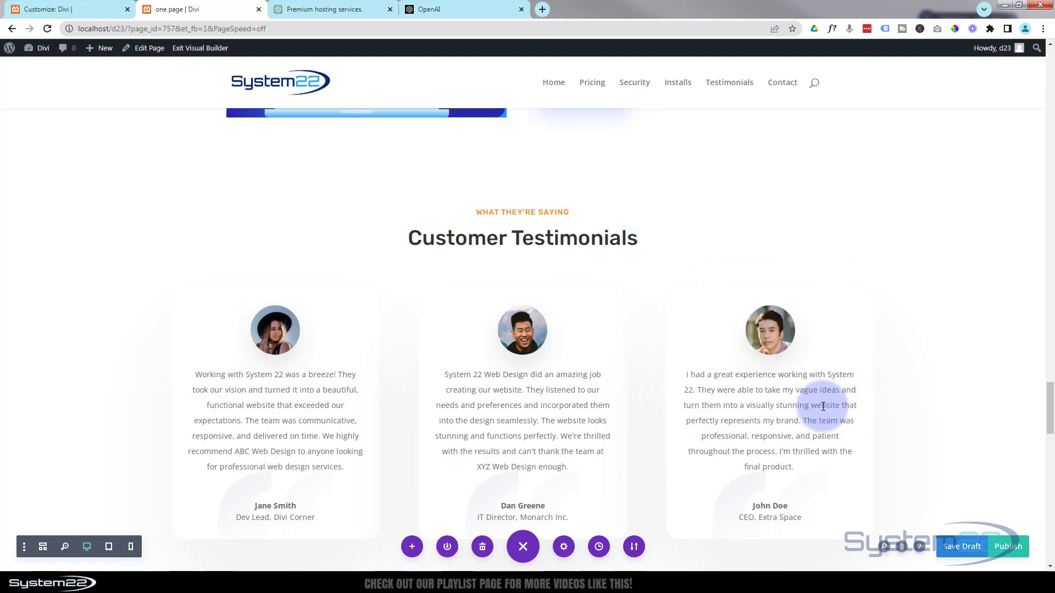
# Give the One Click Installs section the CSS ID "installs" and save the section settings
pyautogui.scroll(3, 818, 405)
pyautogui.scroll(6, 819, 405)
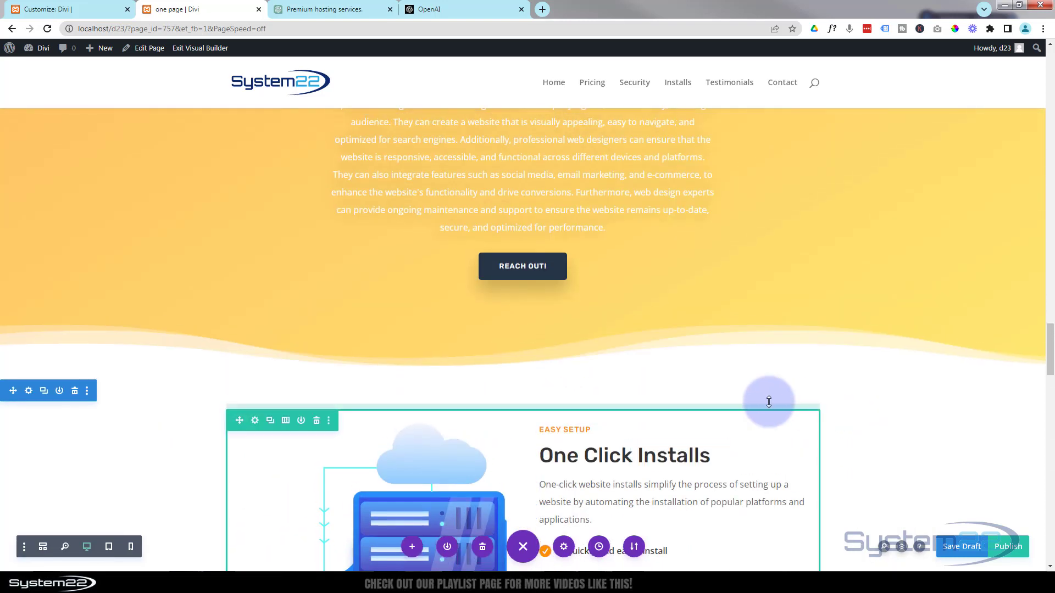
pyautogui.click(28, 391)
pyautogui.click(784, 158)
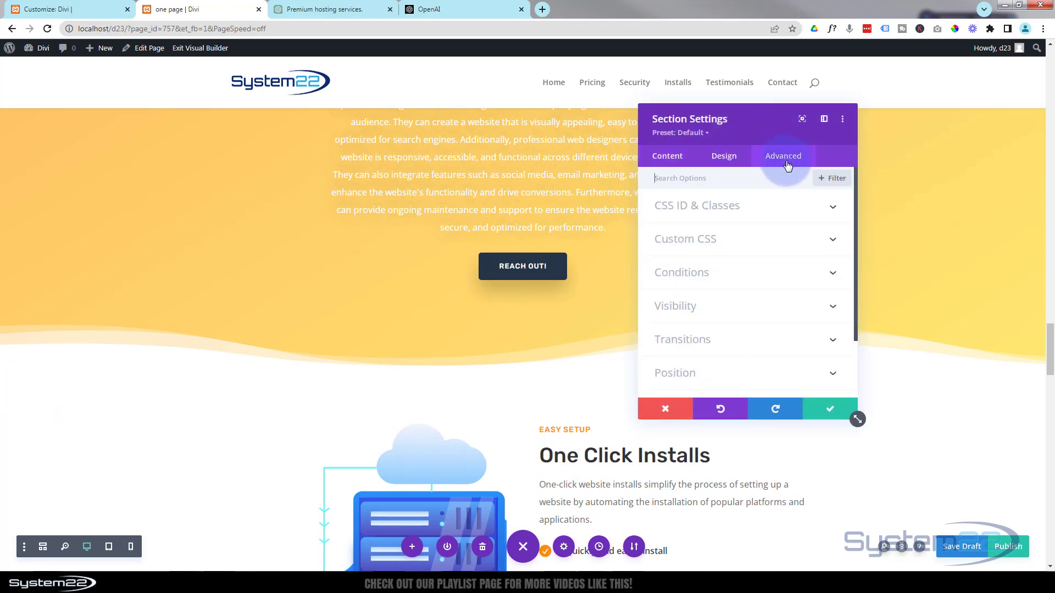
pyautogui.click(776, 206)
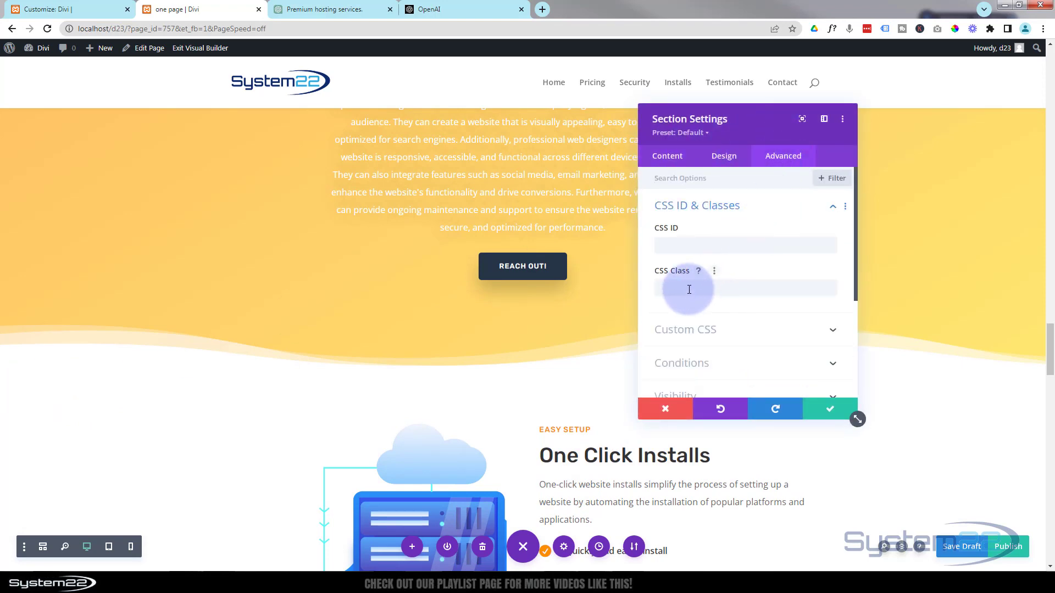
pyautogui.click(673, 244)
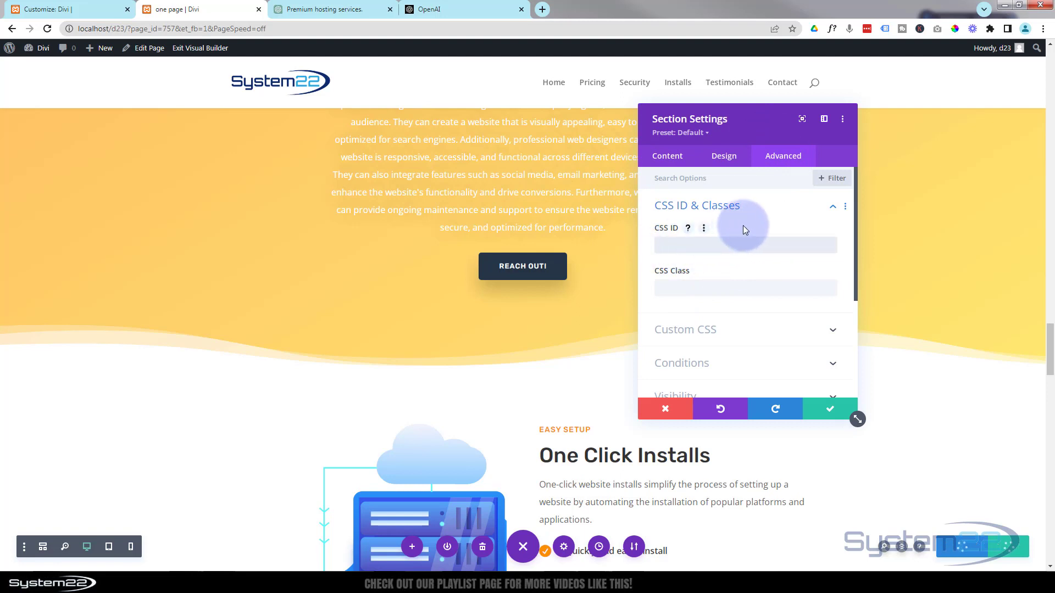
pyautogui.write('installs')
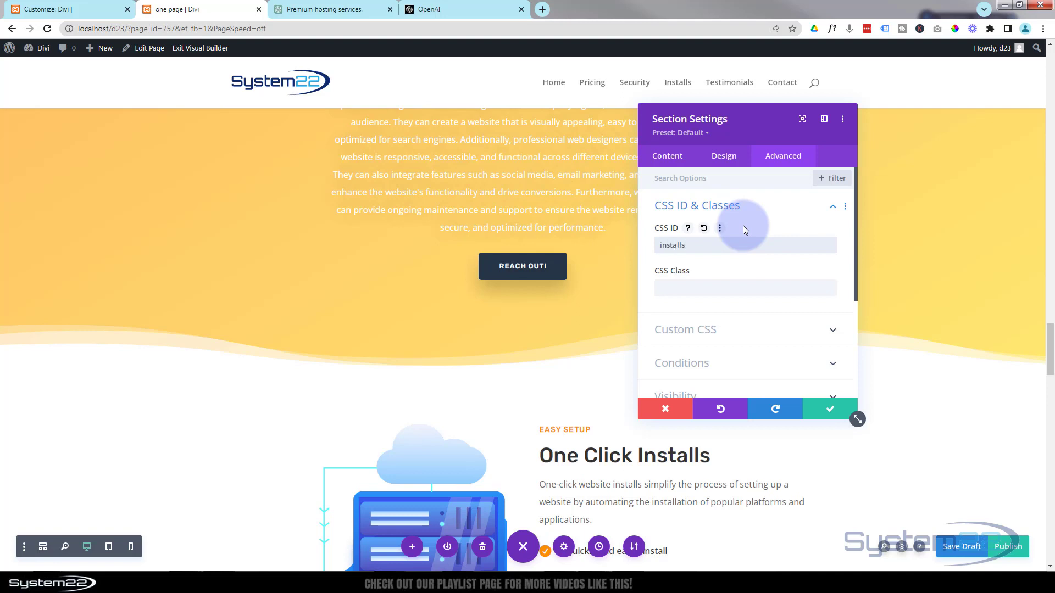
pyautogui.click(829, 411)
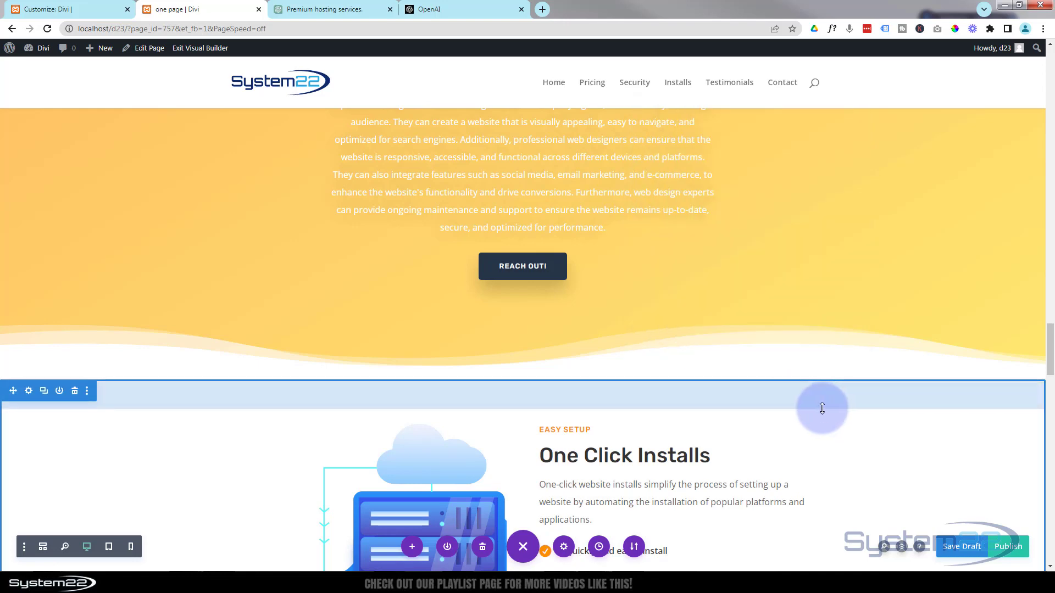
# Give the Safe and Secure Web Hosting & Backups section the CSS ID "security" and save the section settings
pyautogui.scroll(3, 824, 409)
pyautogui.scroll(2, 822, 408)
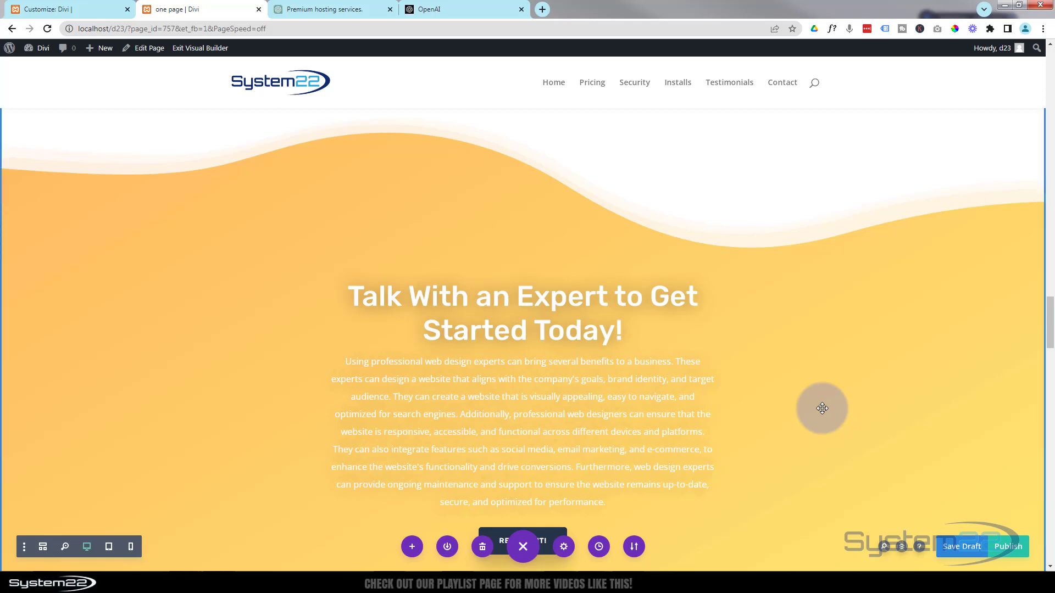
pyautogui.scroll(8, 822, 408)
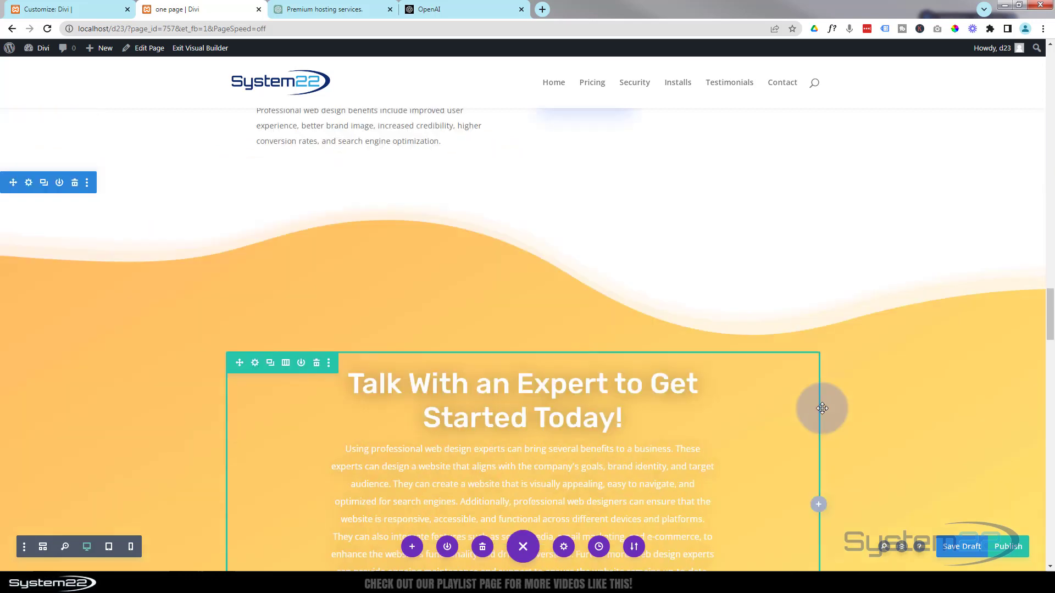
pyautogui.scroll(3, 822, 408)
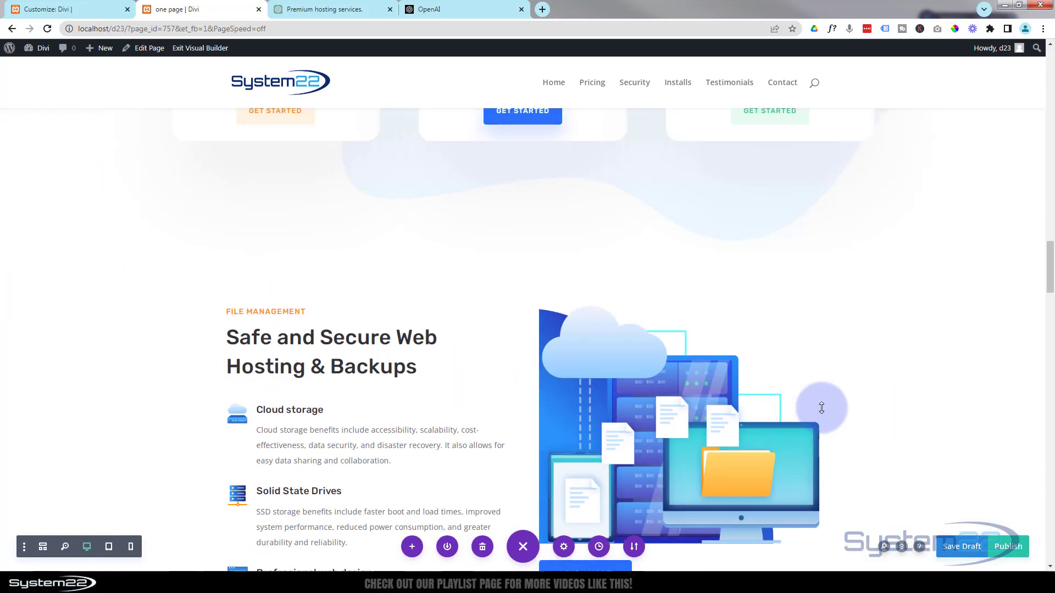
pyautogui.scroll(-2, 821, 408)
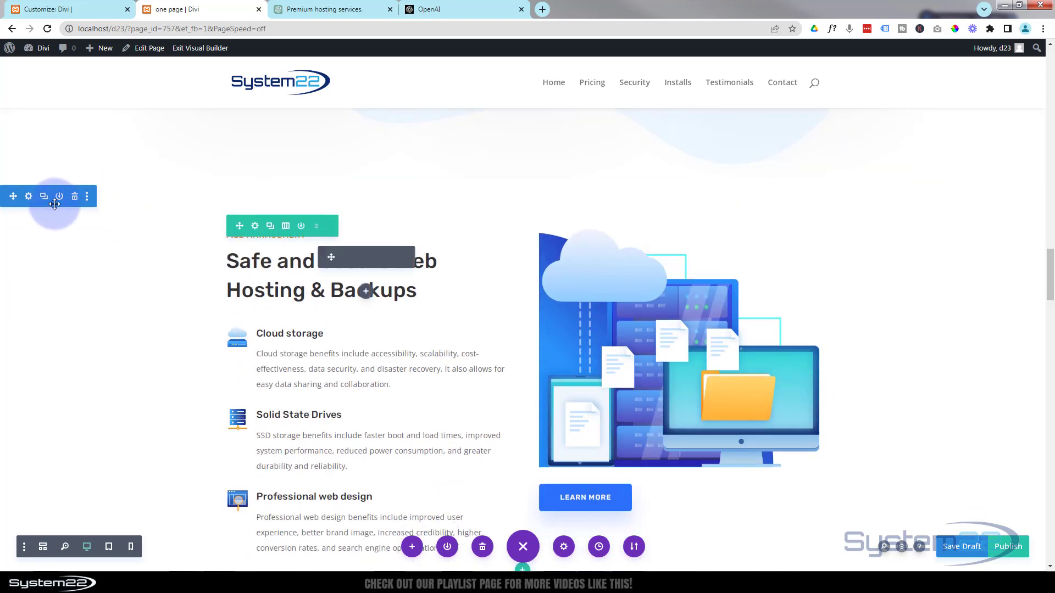
pyautogui.click(29, 199)
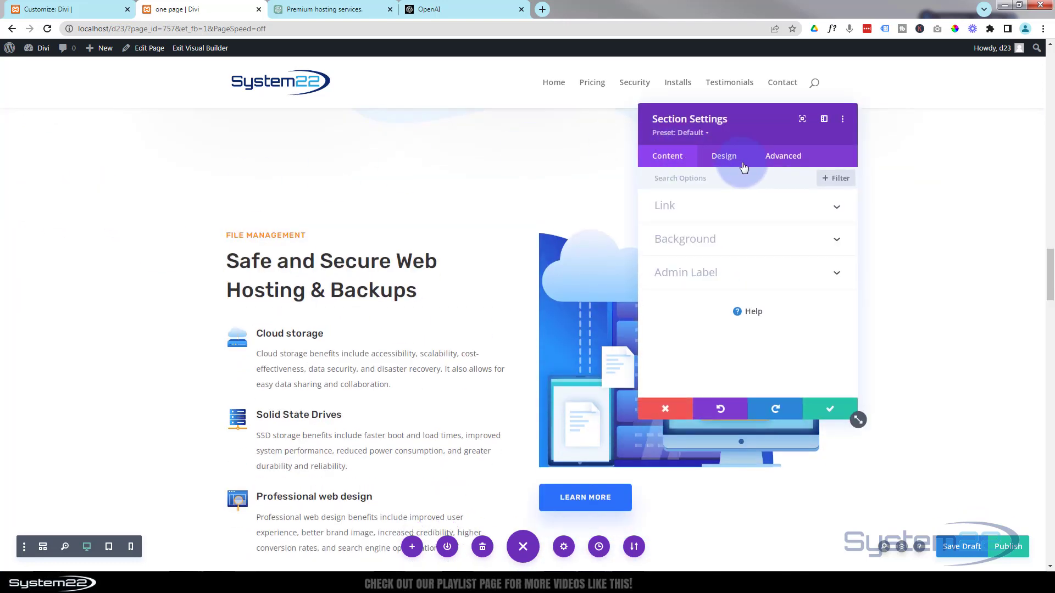
pyautogui.click(782, 156)
pyautogui.click(765, 208)
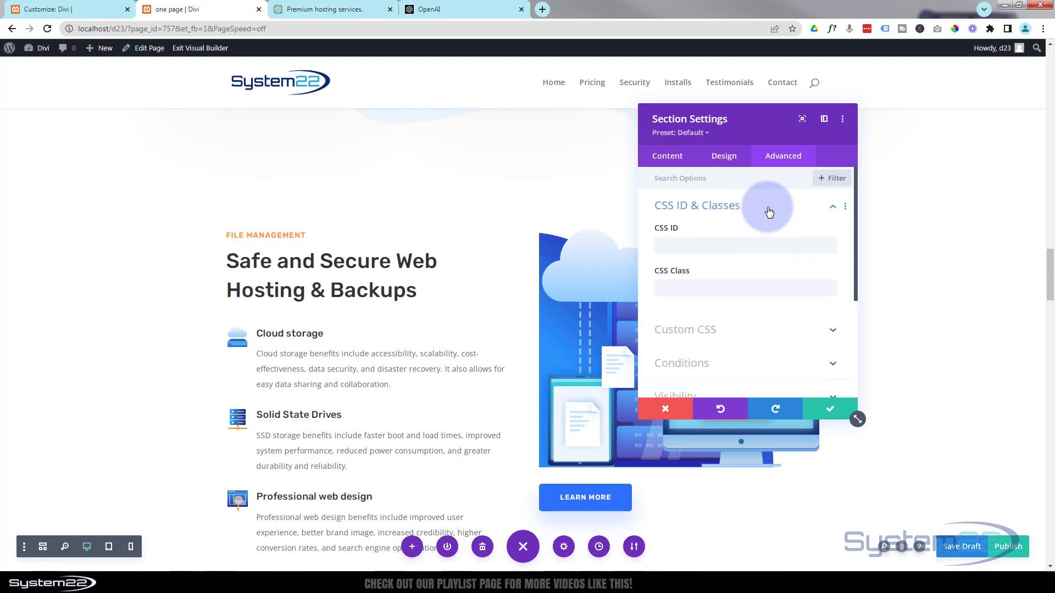
pyautogui.click(684, 248)
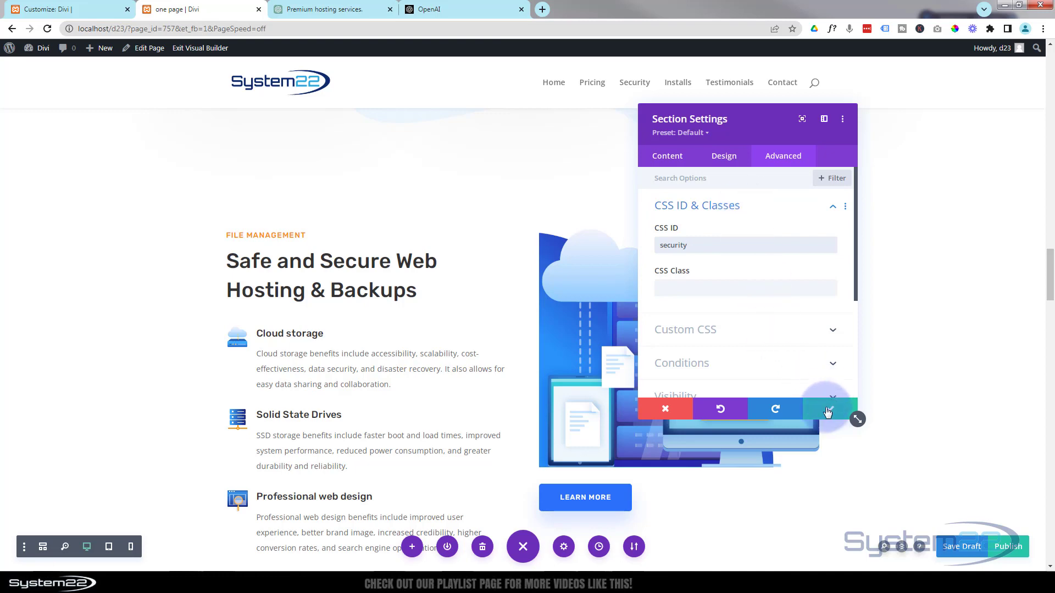
pyautogui.click(828, 408)
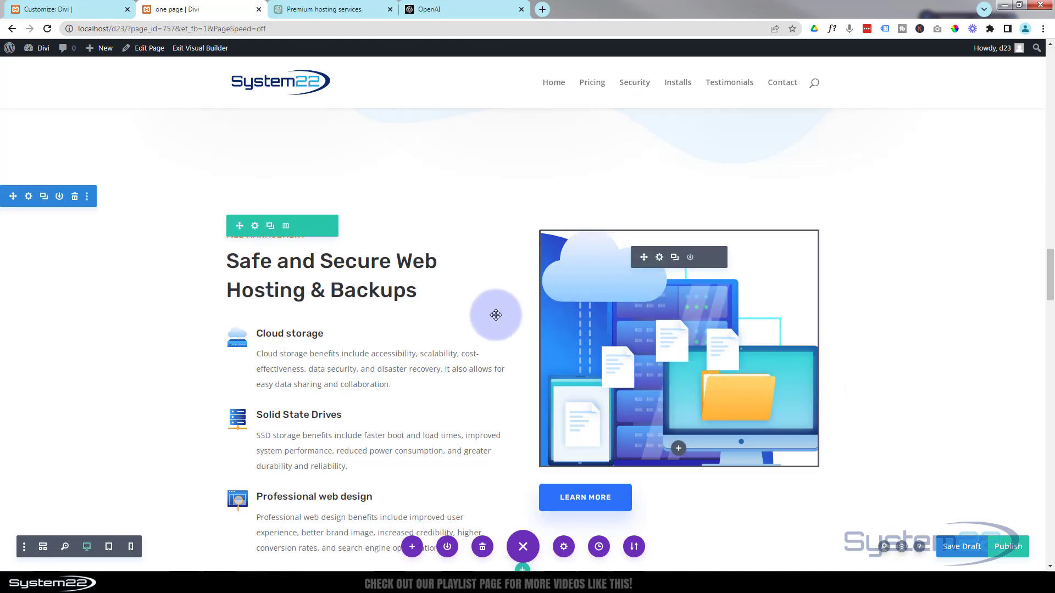
# Give the Web Hosting Plans & Pricing section the CSS ID "price" and save the section settings
pyautogui.scroll(5, 493, 311)
pyautogui.scroll(7, 493, 311)
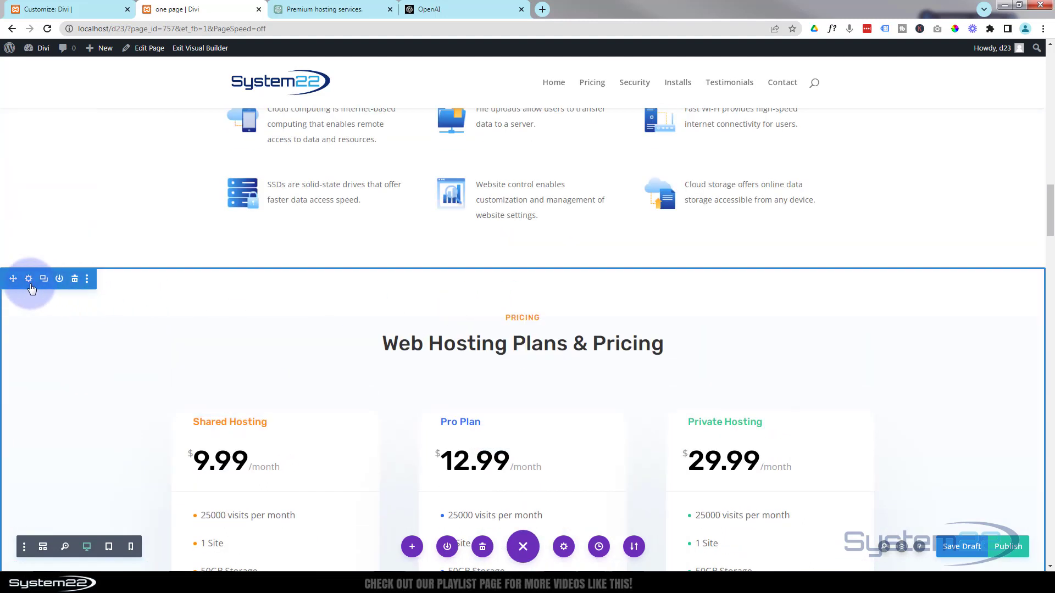
pyautogui.click(29, 277)
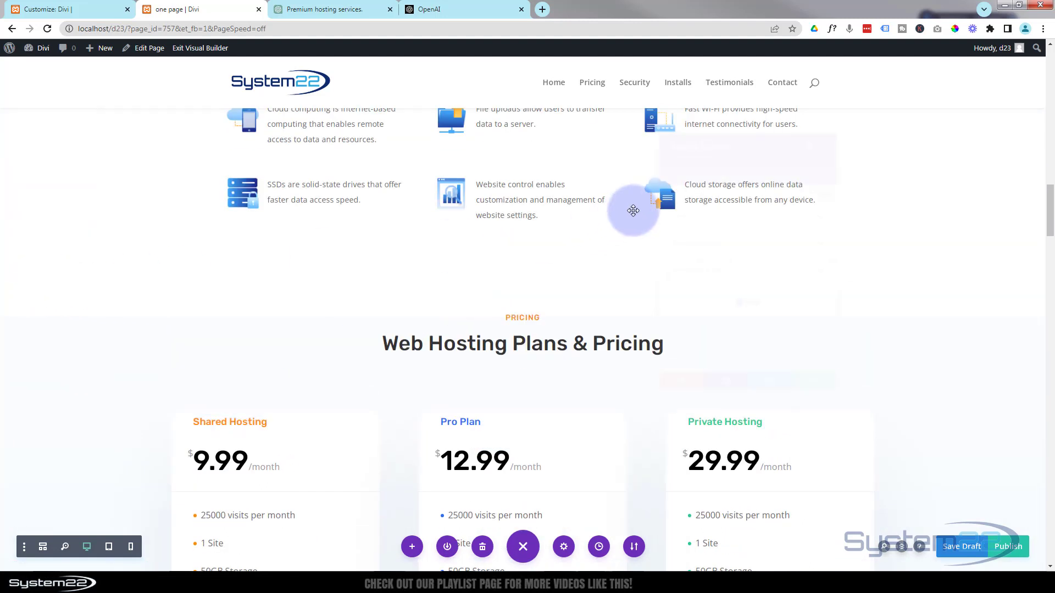
pyautogui.click(791, 158)
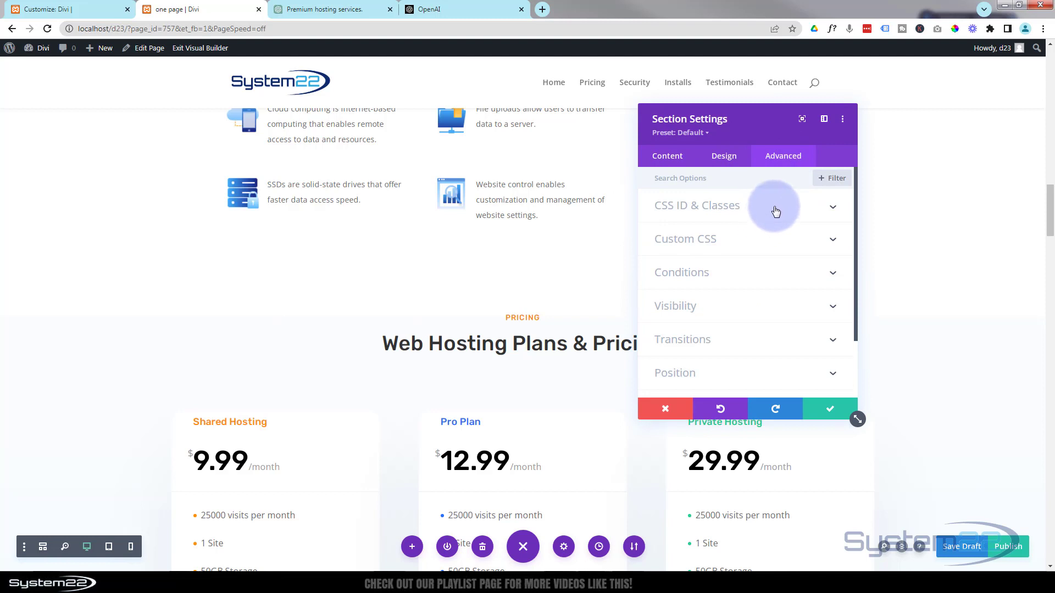
pyautogui.click(773, 208)
pyautogui.click(691, 248)
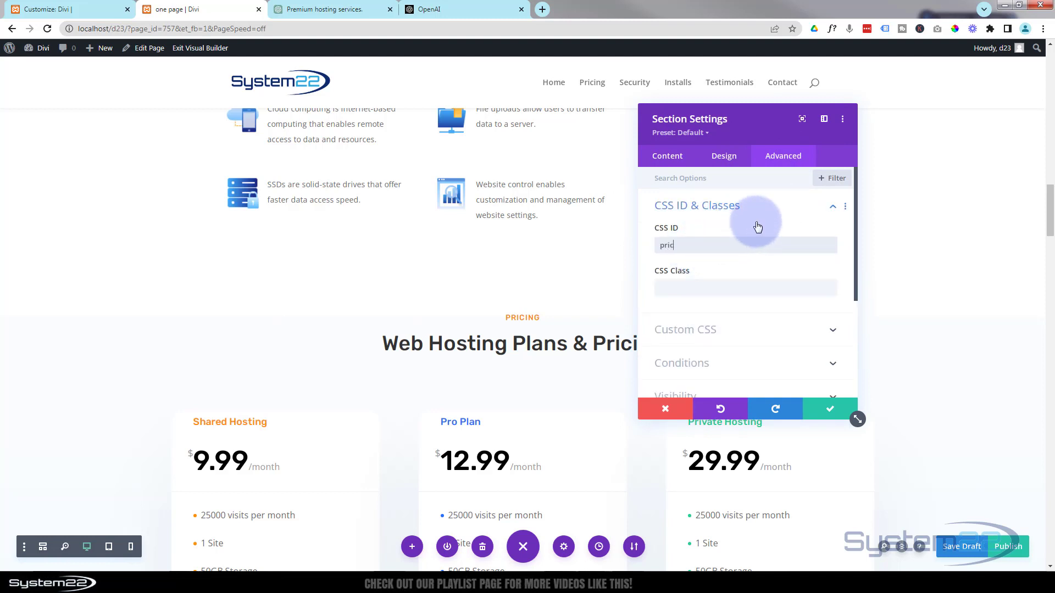
pyautogui.write('price')
pyautogui.click(828, 413)
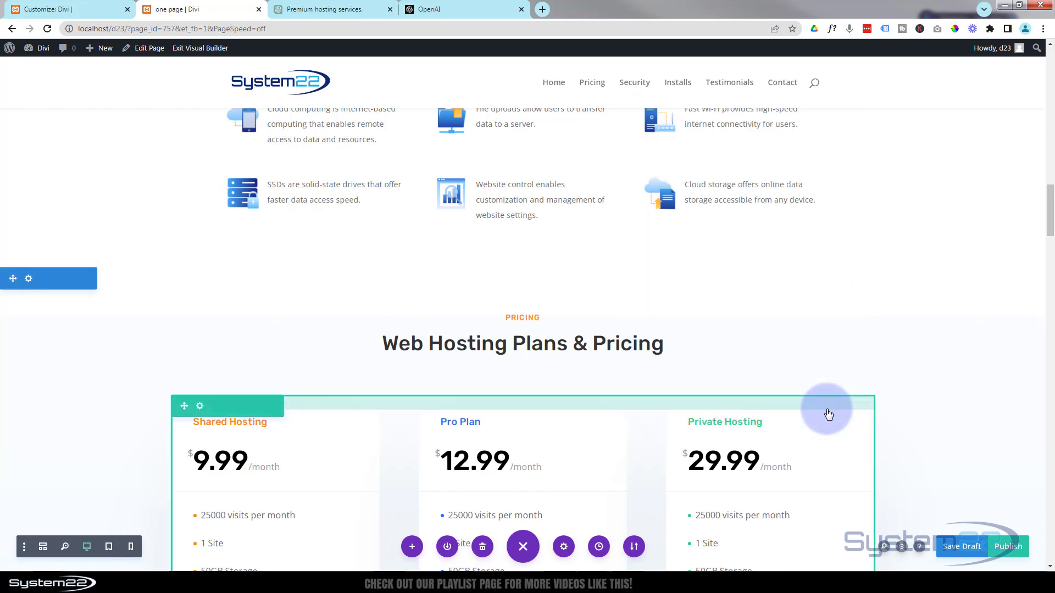
# Give the Our Services specialty section the CSS ID "services" and save the section settings
pyautogui.scroll(3, 462, 270)
pyautogui.scroll(10, 461, 270)
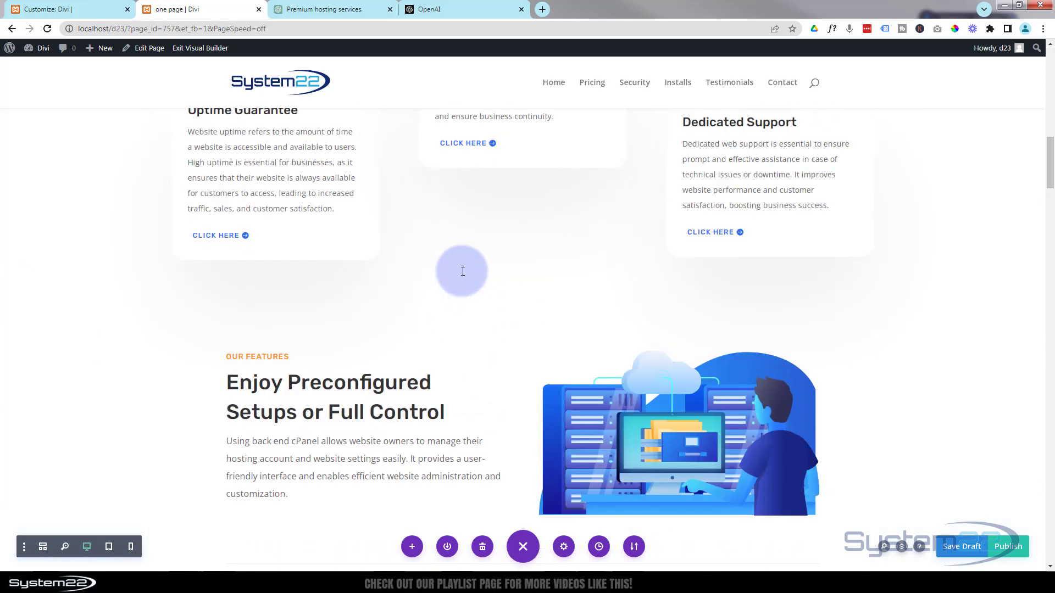
pyautogui.scroll(8, 462, 270)
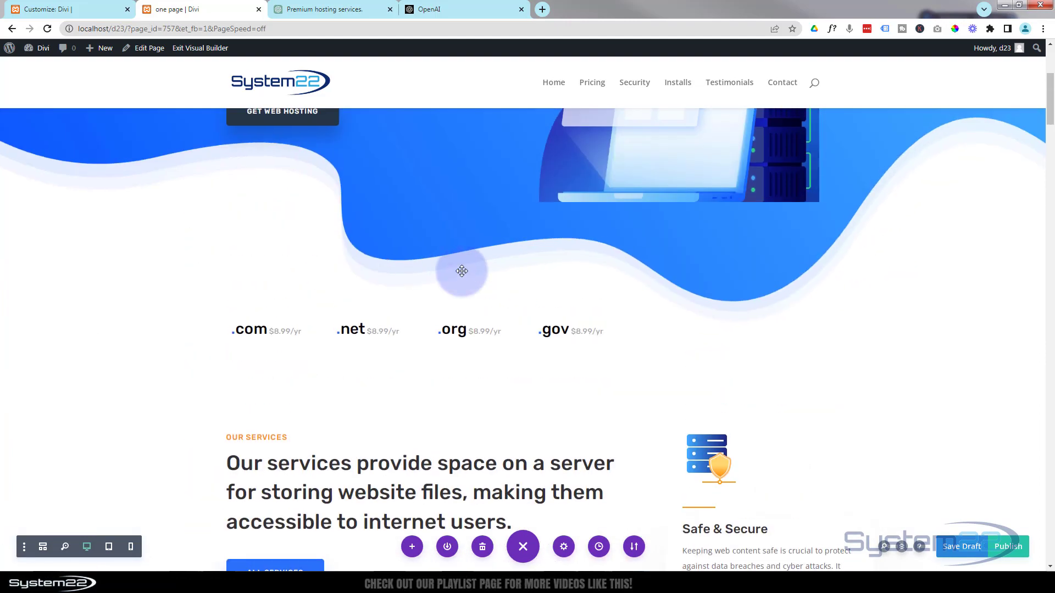
pyautogui.scroll(-8, 461, 271)
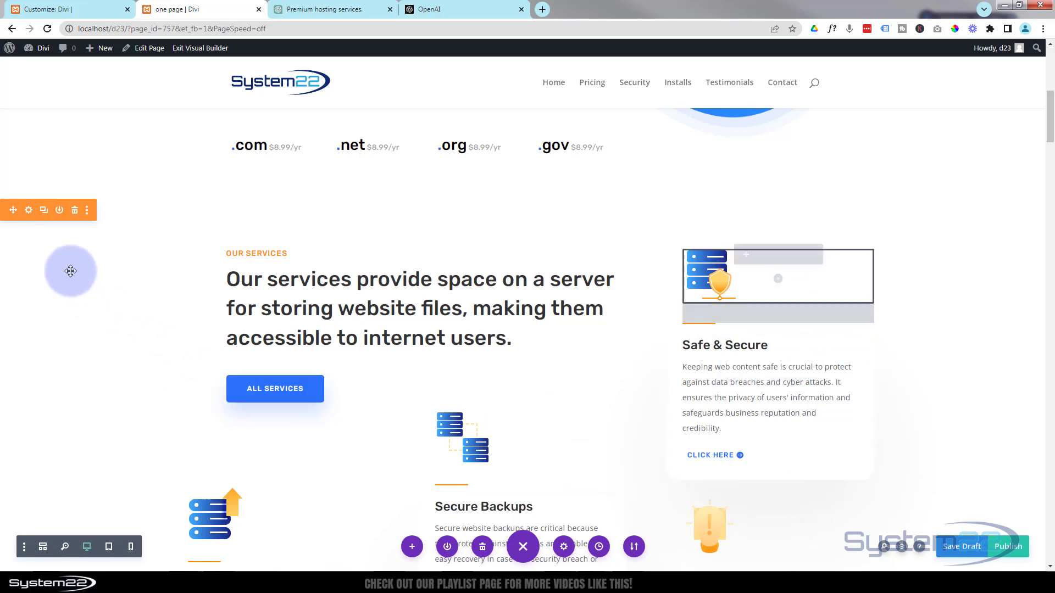
pyautogui.click(29, 212)
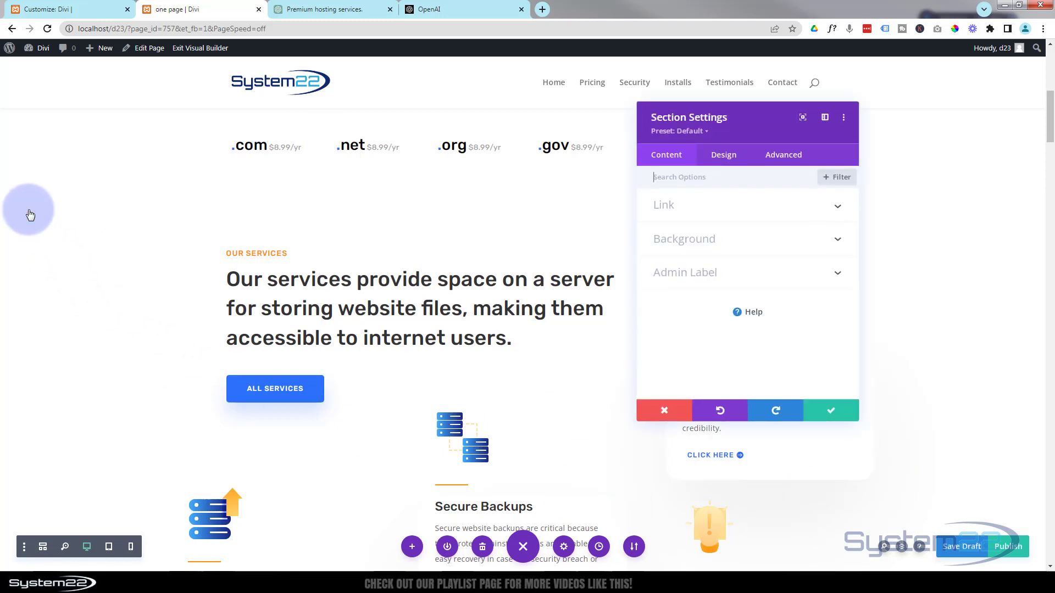
pyautogui.click(777, 156)
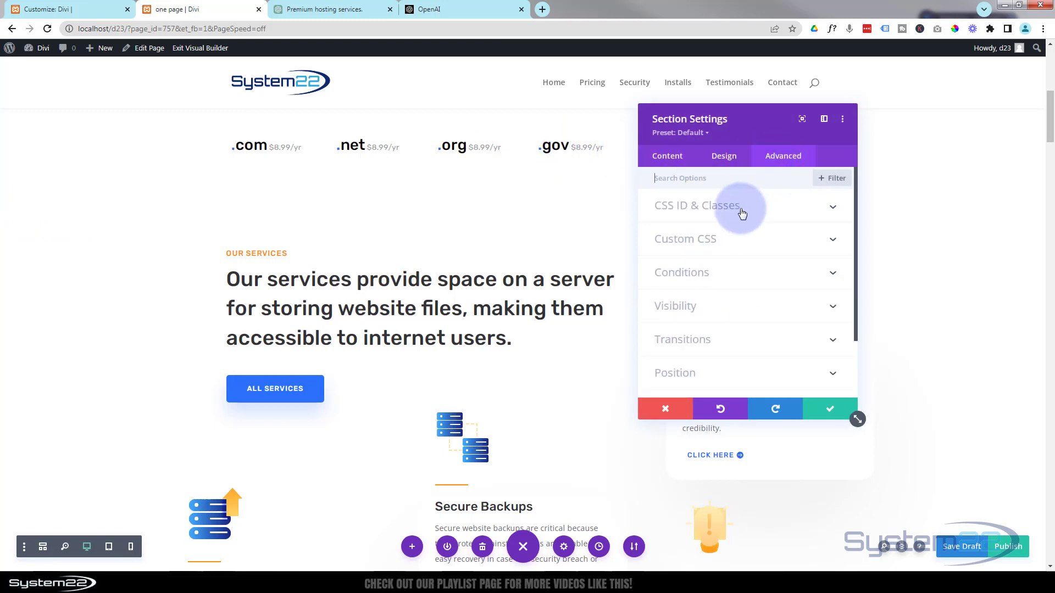
pyautogui.click(747, 209)
pyautogui.click(697, 246)
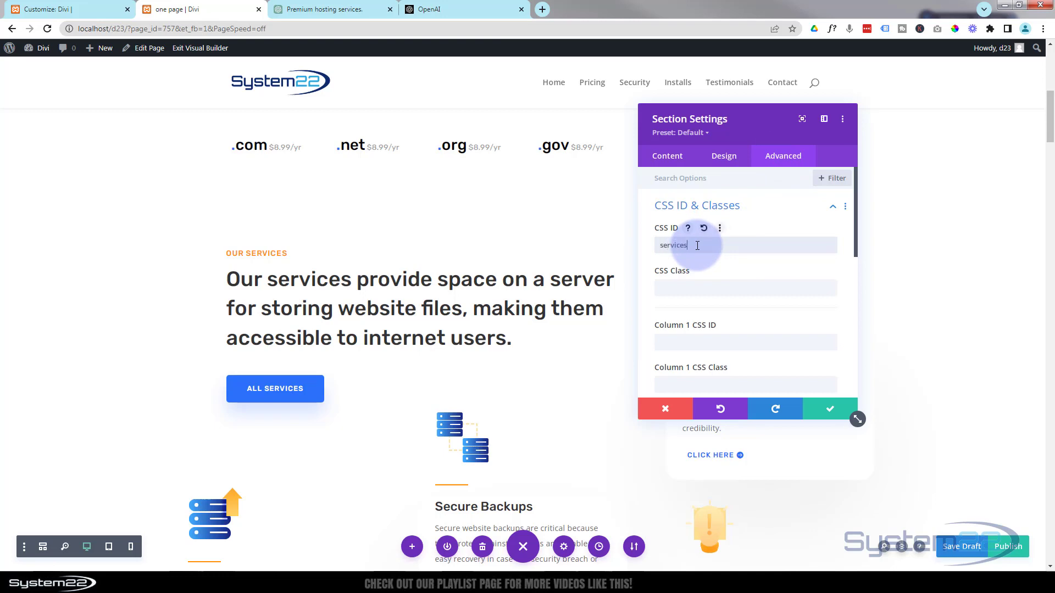
pyautogui.write('services')
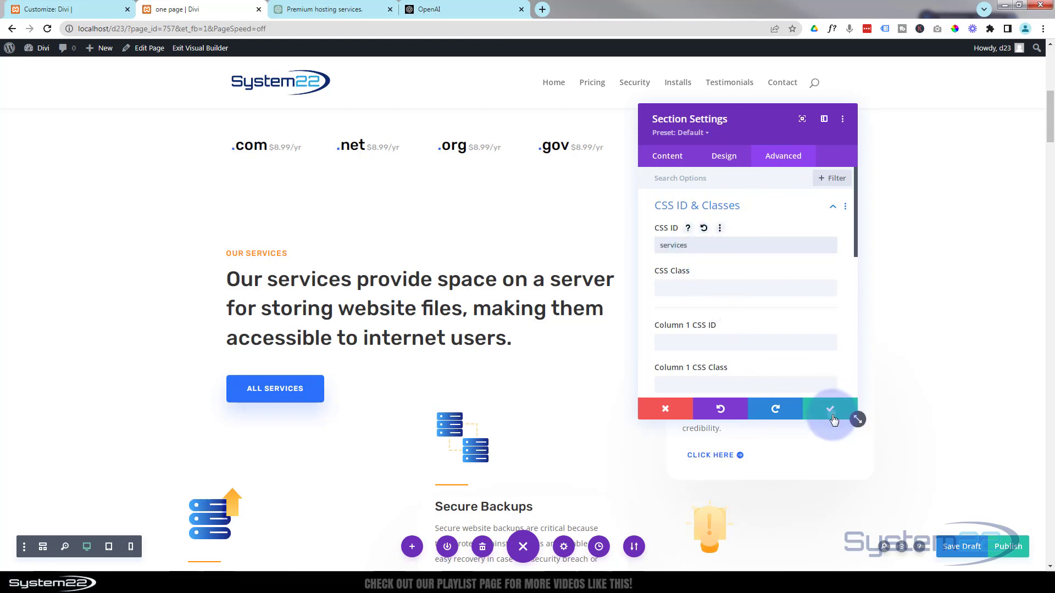
pyautogui.click(830, 409)
# Give the Premium Hosting Services hero section the CSS ID "home" and save the section settings
pyautogui.scroll(6, 497, 406)
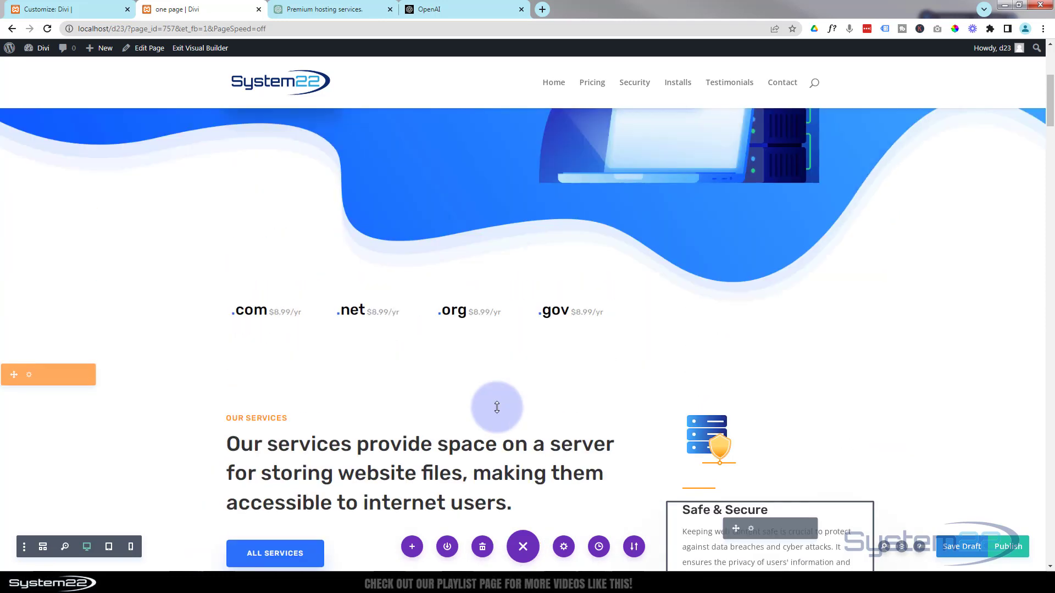
pyautogui.scroll(2, 498, 406)
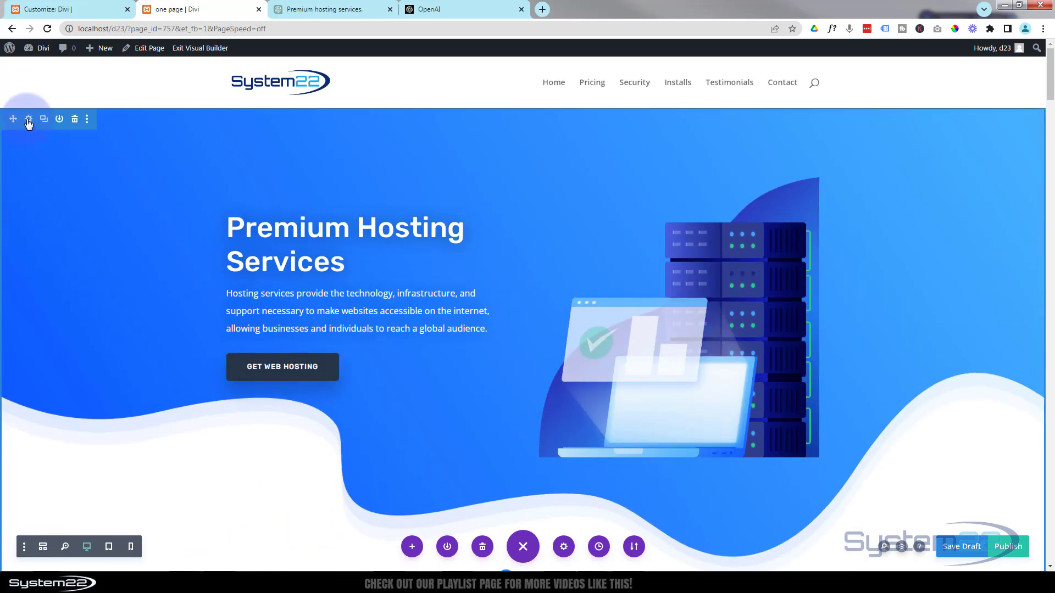
pyautogui.click(25, 102)
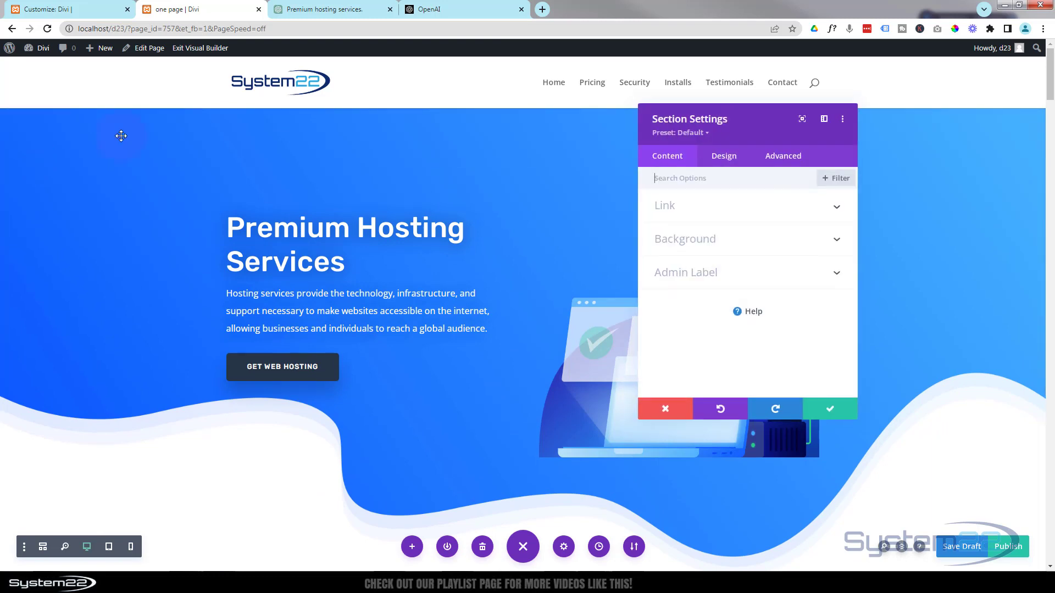
pyautogui.click(783, 159)
pyautogui.click(783, 209)
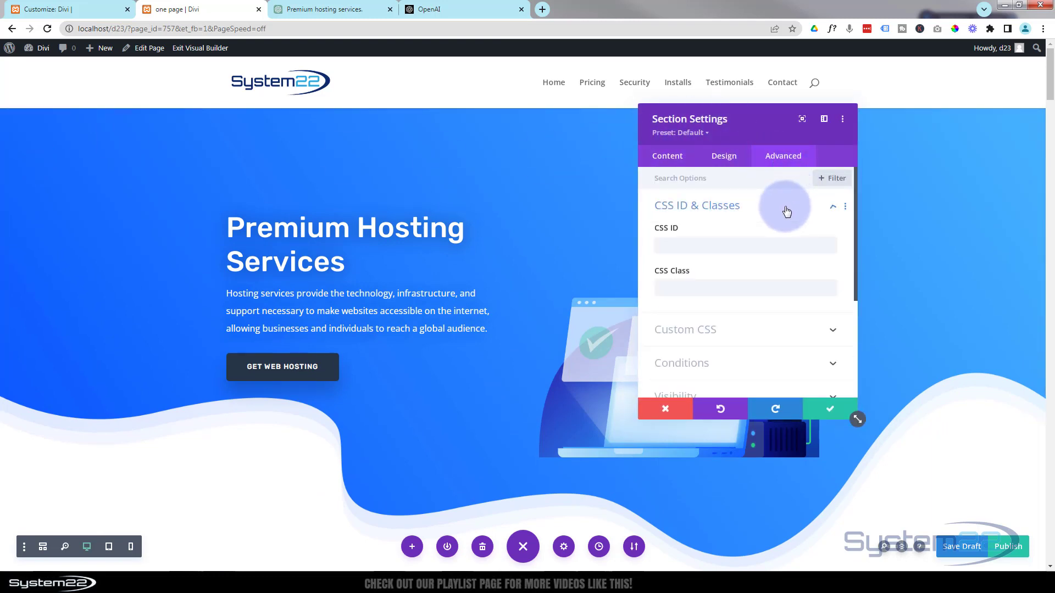
pyautogui.click(684, 242)
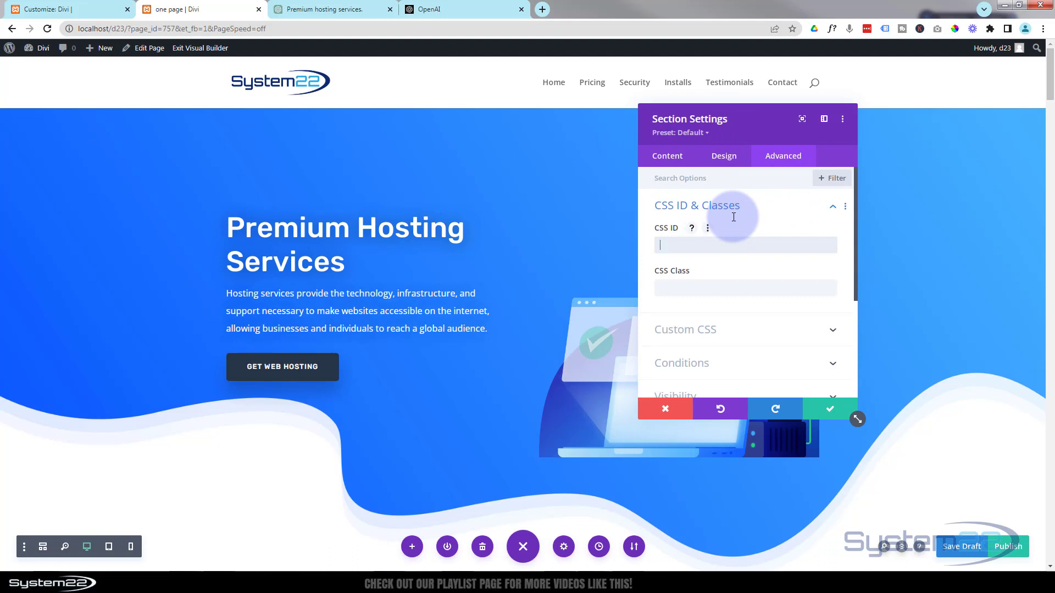
pyautogui.write('home')
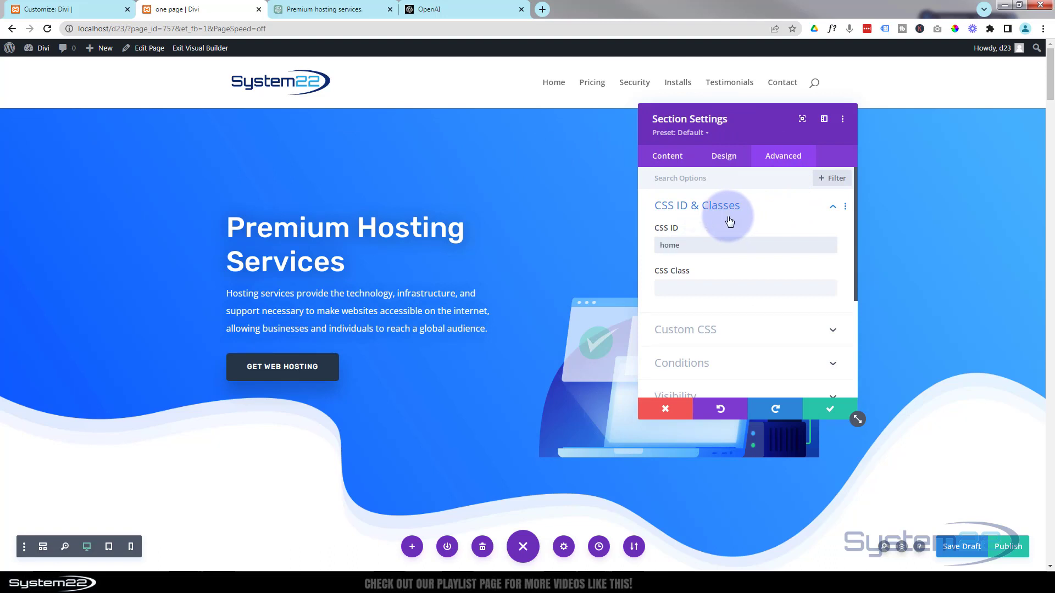
pyautogui.click(832, 409)
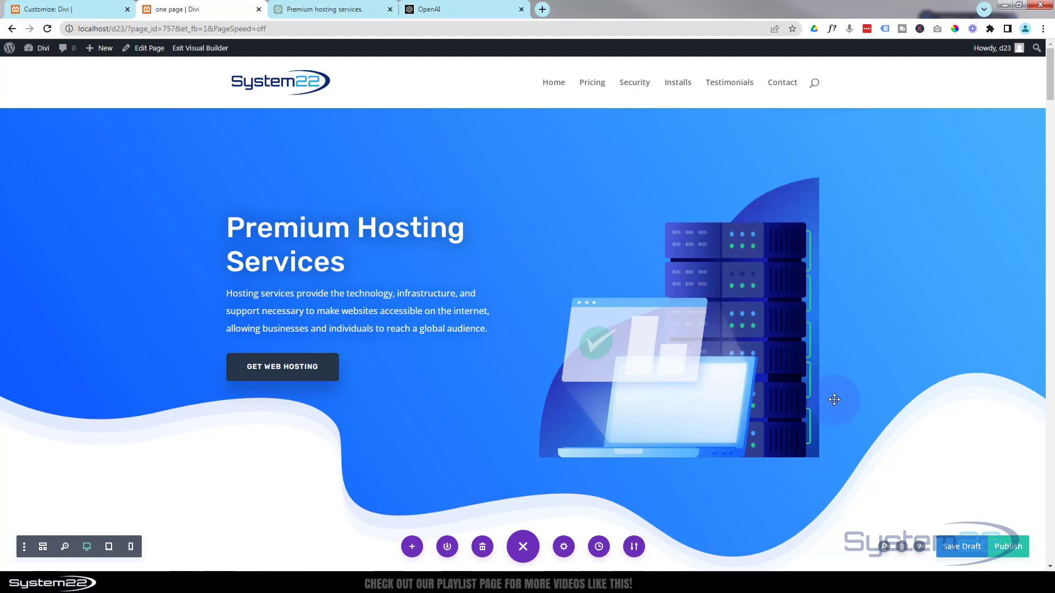
# Publish the one-page layout with its section CSS IDs
pyautogui.click(1014, 550)
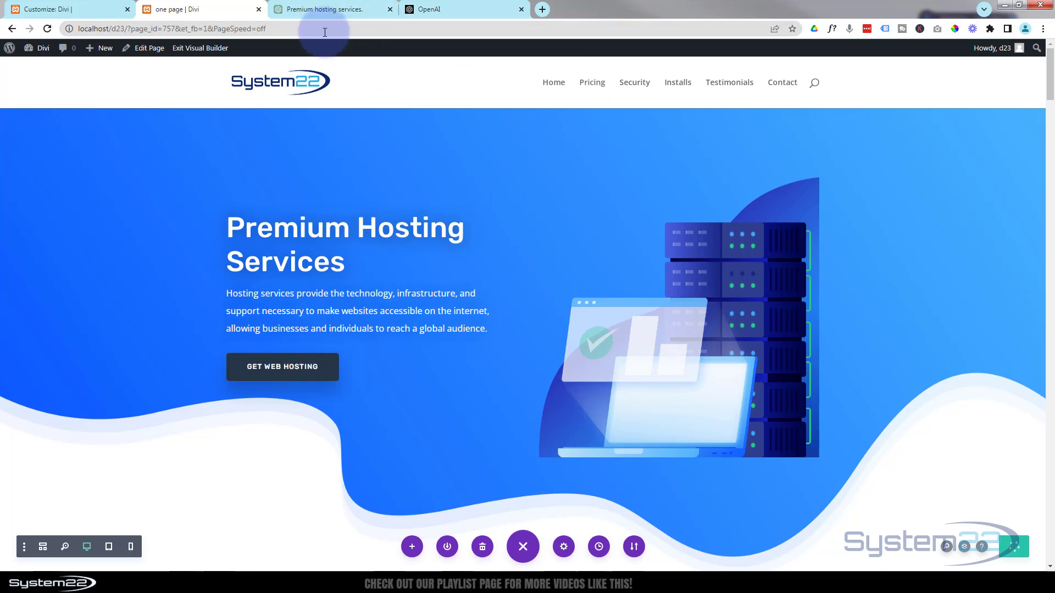
pyautogui.moveTo(39, 49)
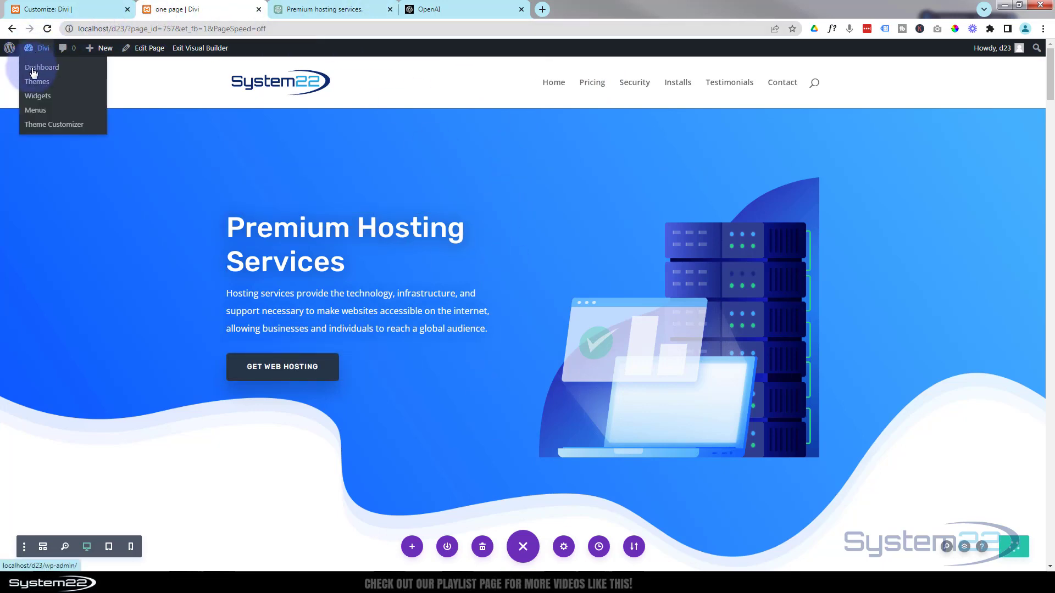
# Create a new WordPress navigation menu named "One Page"
pyautogui.middleClick(34, 70)
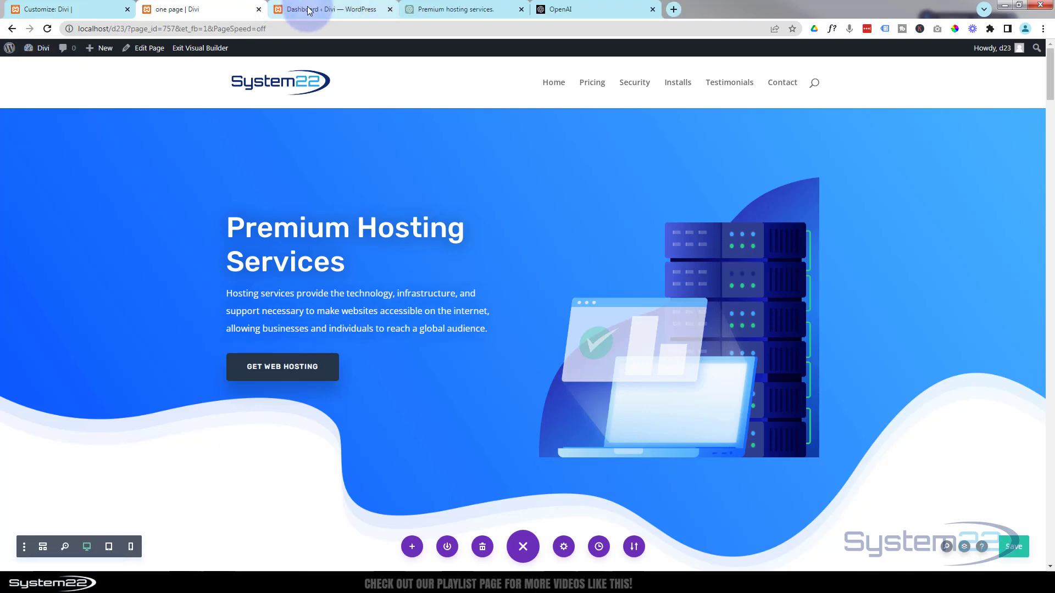
pyautogui.click(308, 10)
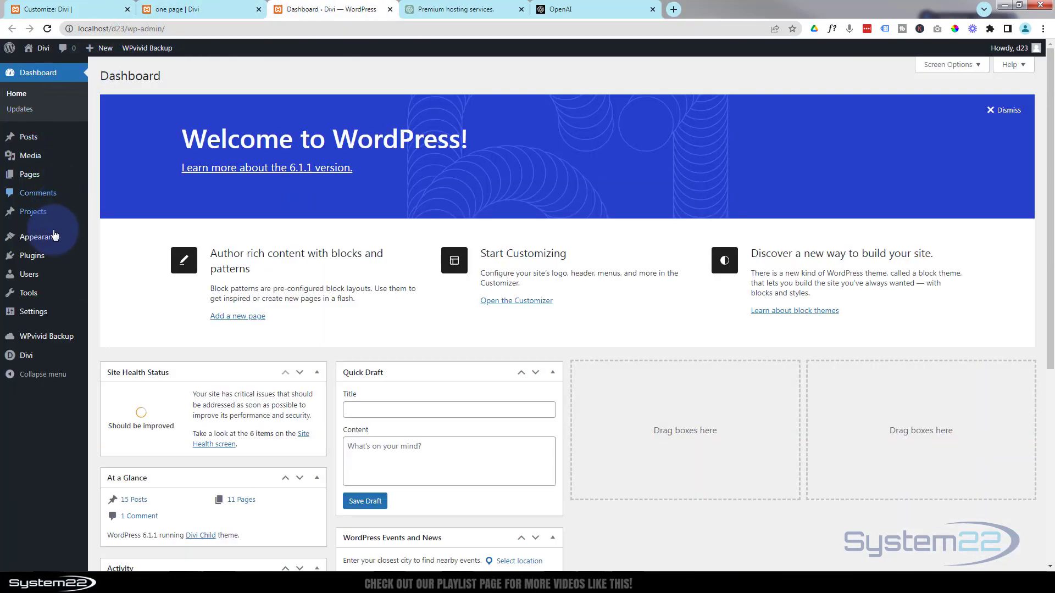
pyautogui.moveTo(49, 241)
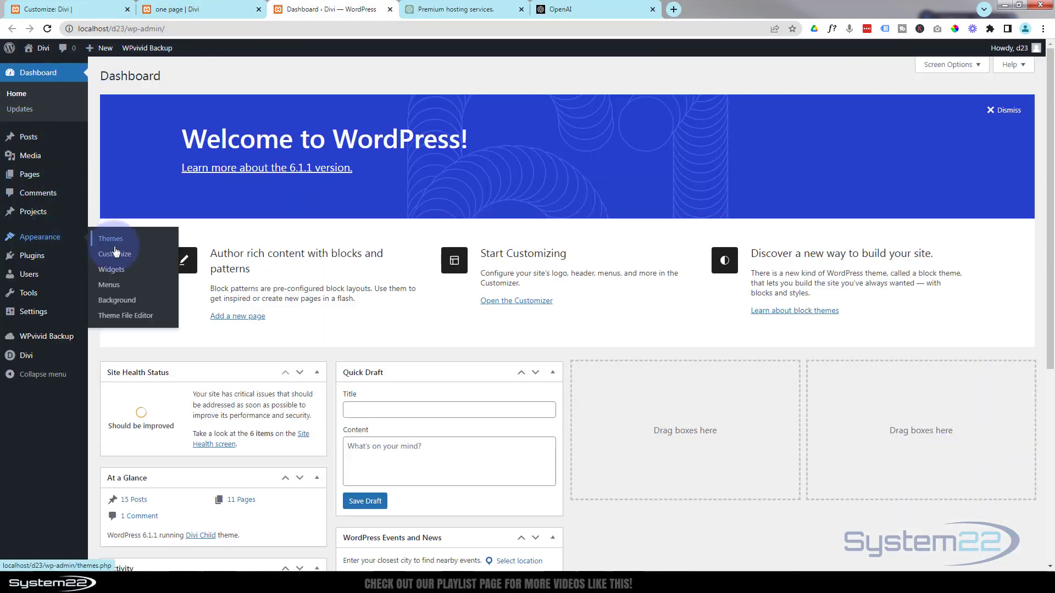
pyautogui.click(115, 291)
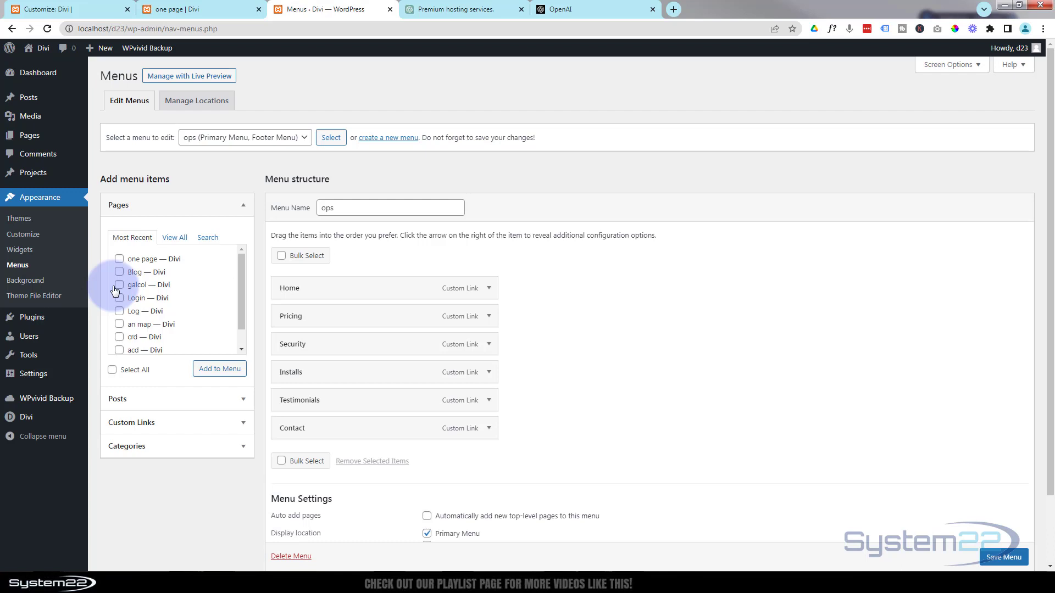
pyautogui.click(391, 138)
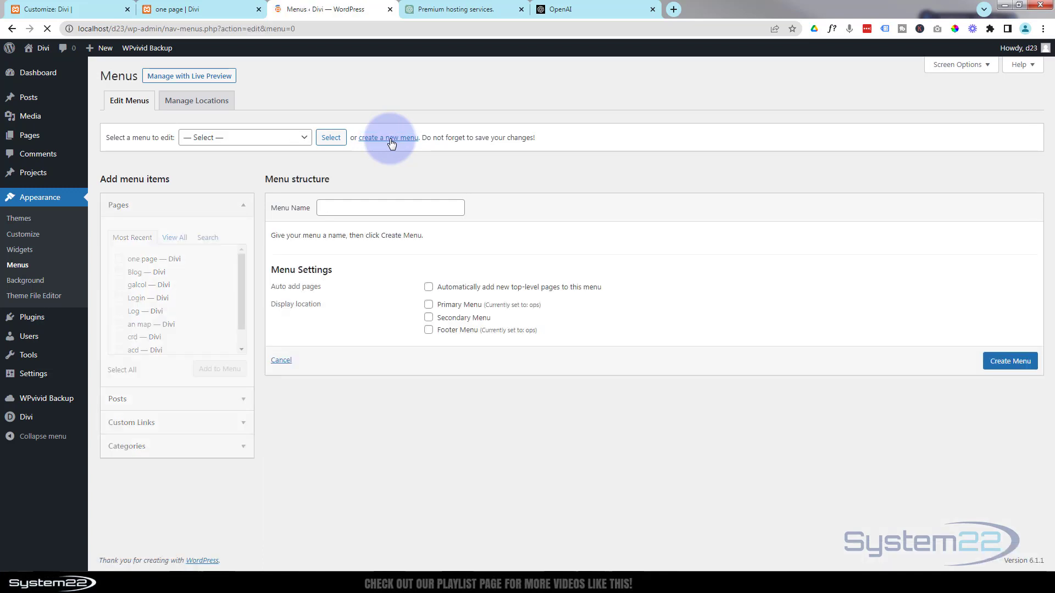
pyautogui.click(351, 208)
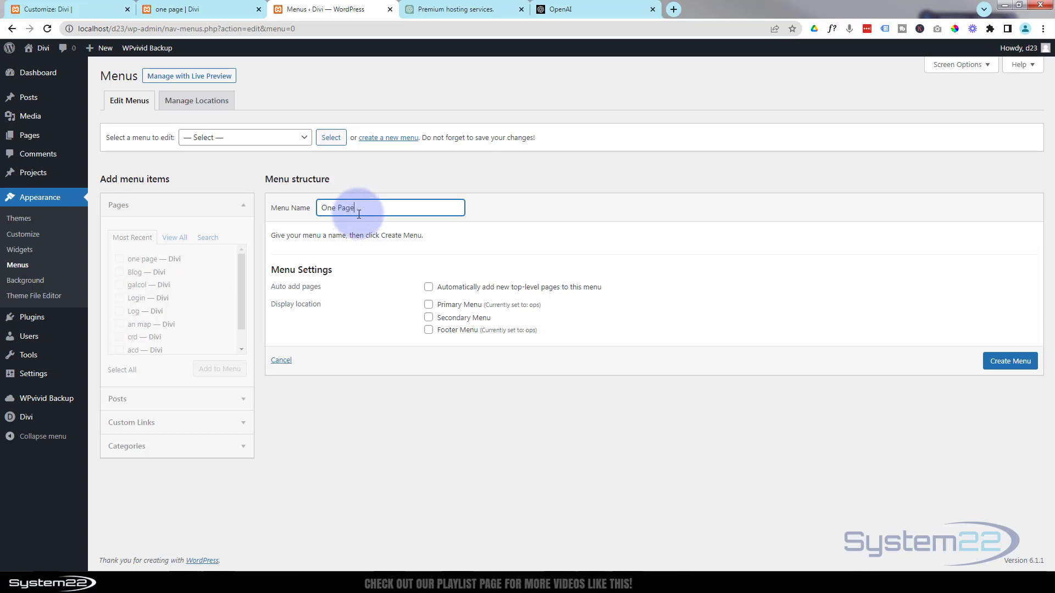
pyautogui.click(997, 362)
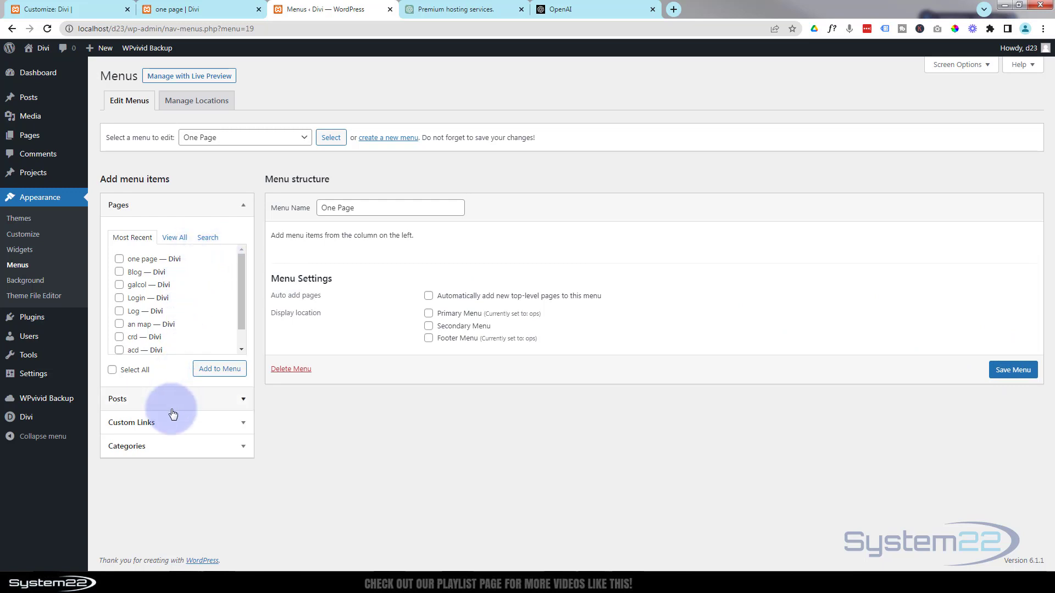
# Add a custom link to the One Page menu with the text "Home" and the URL "#home"
pyautogui.click(200, 430)
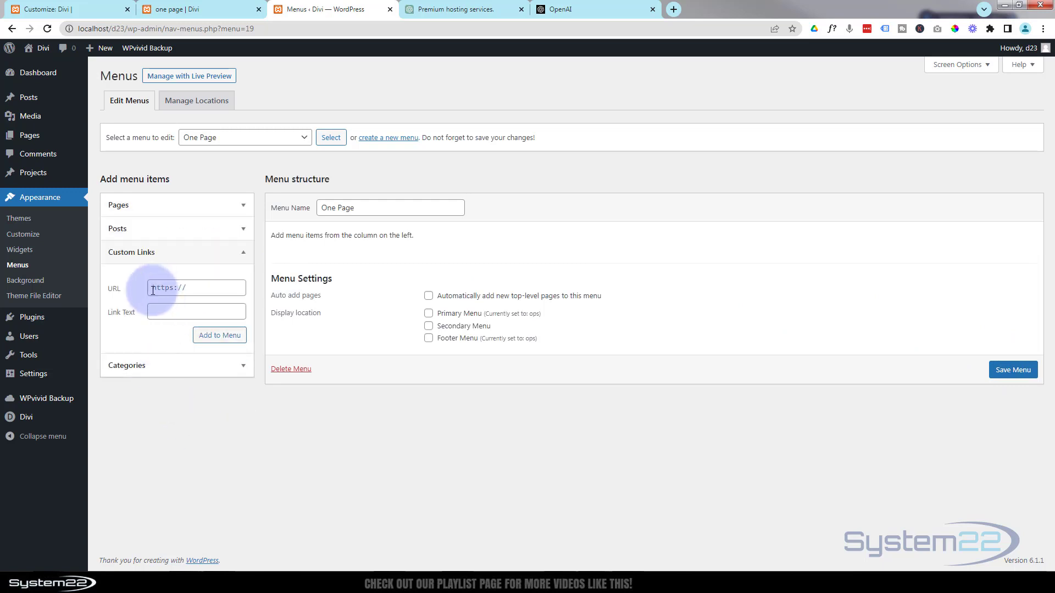
pyautogui.click(157, 316)
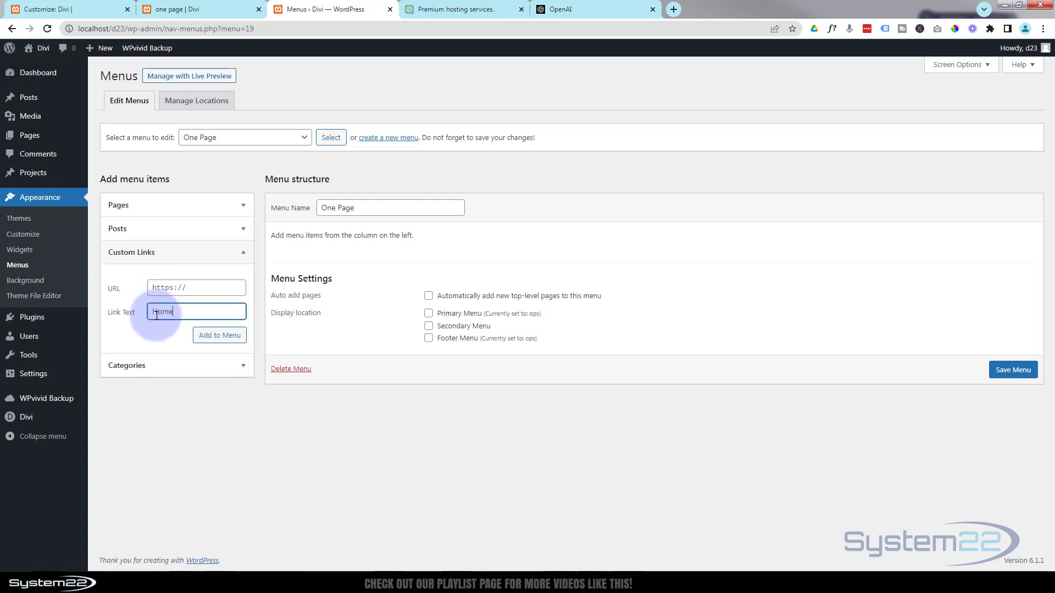
pyautogui.click(148, 287)
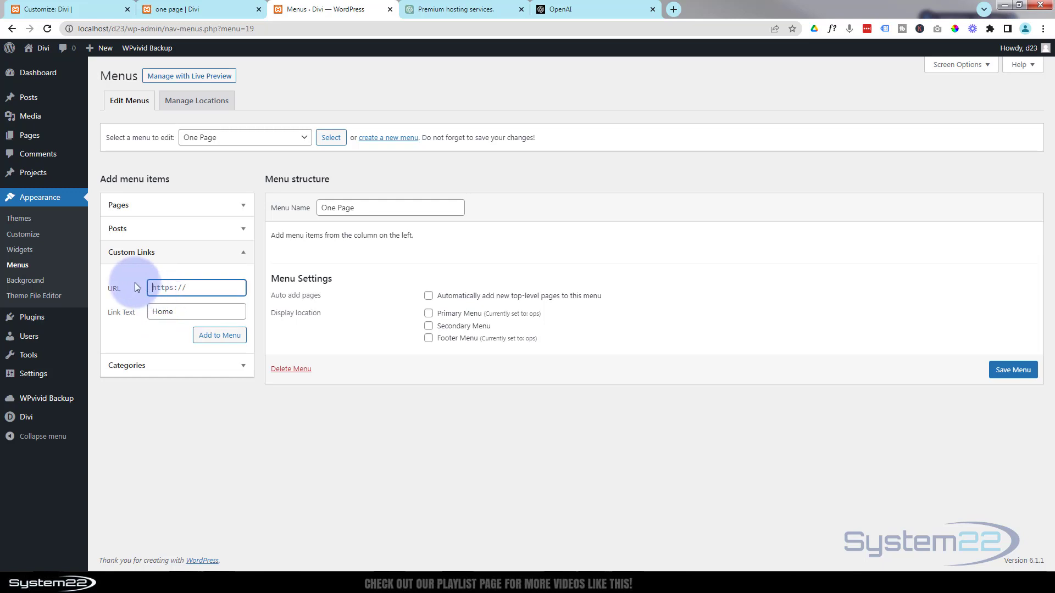
pyautogui.write('#home')
pyautogui.click(213, 337)
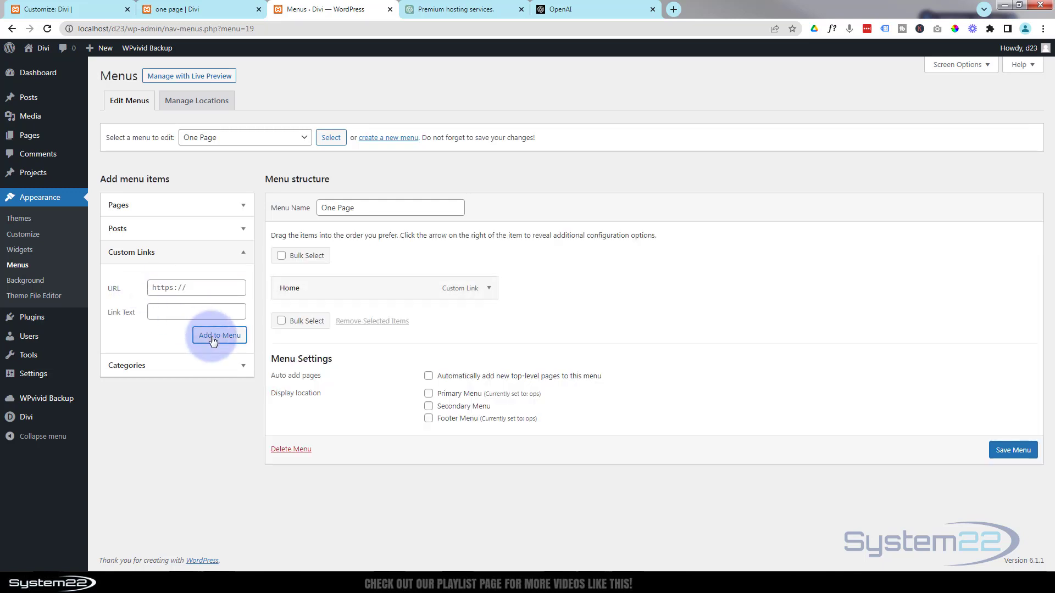
# Add a custom link to the One Page menu with the URL "#services" and the text "Services"
pyautogui.click(165, 287)
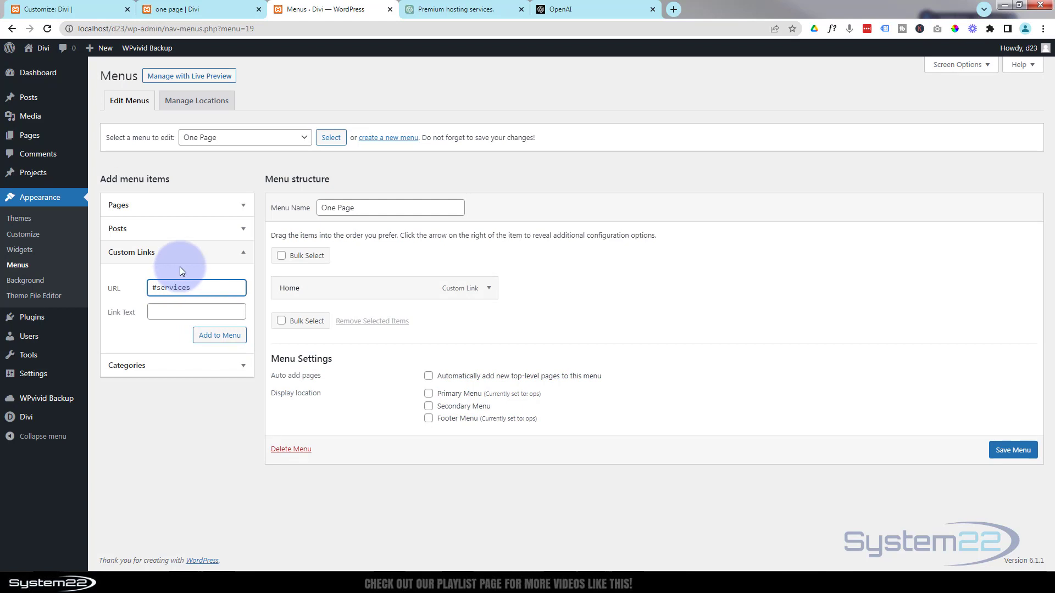
pyautogui.click(172, 311)
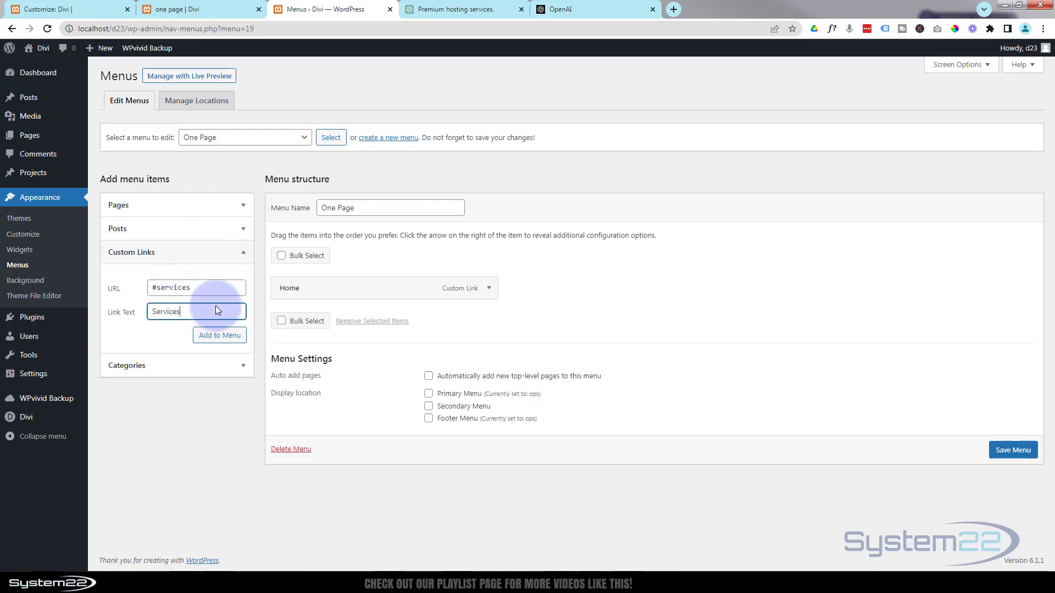
pyautogui.click(221, 336)
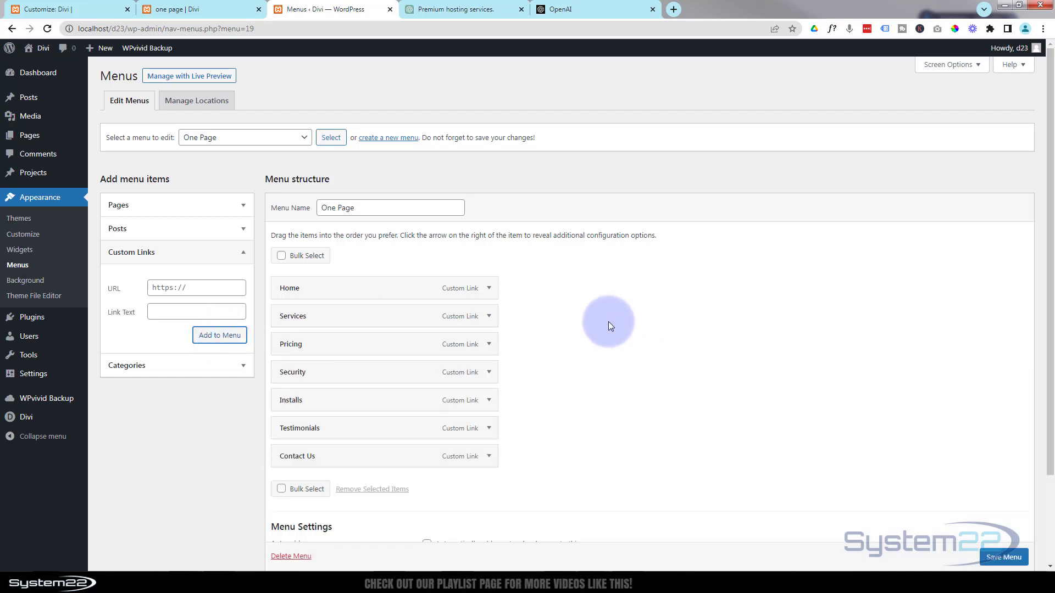
# Assign the One Page menu to the Primary Menu and Footer Menu display locations and save the menu
pyautogui.scroll(-2, 608, 321)
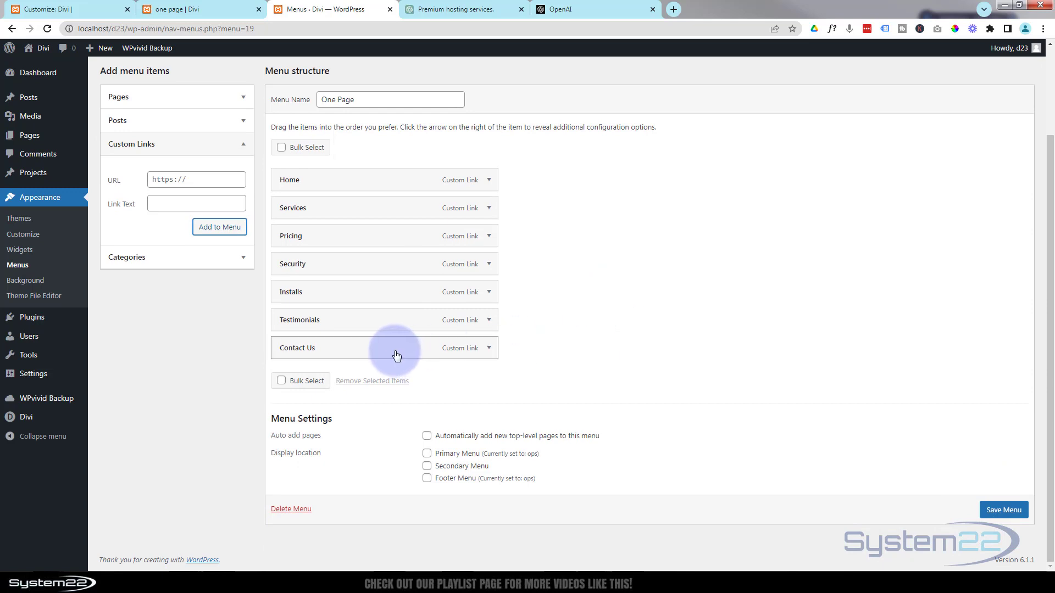
pyautogui.moveTo(397, 352)
pyautogui.mouseDown()
pyautogui.moveTo(392, 316)
pyautogui.moveTo(400, 364)
pyautogui.moveTo(394, 353)
pyautogui.mouseUp()
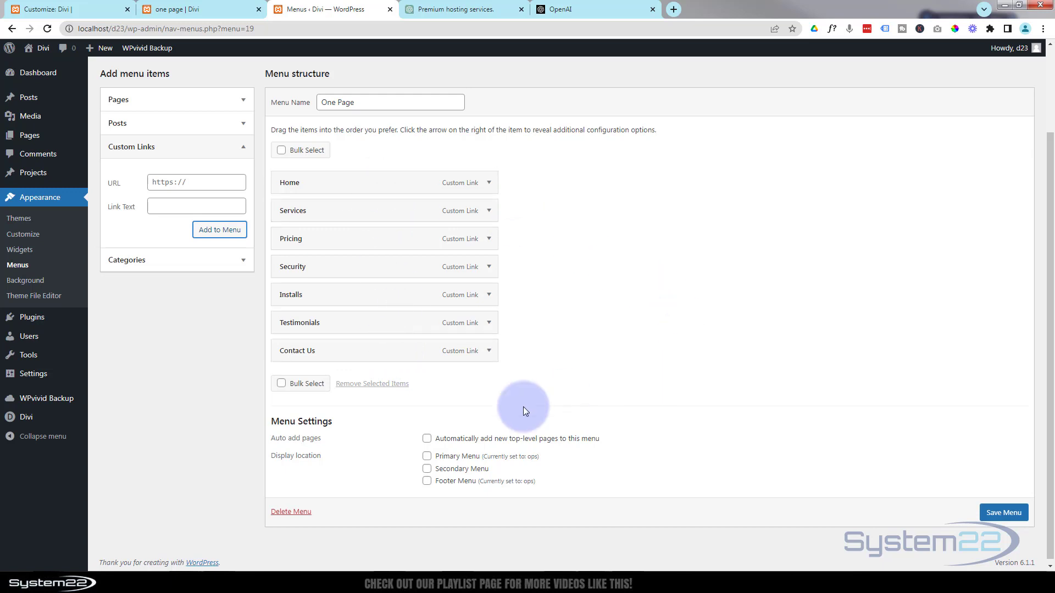
pyautogui.click(427, 458)
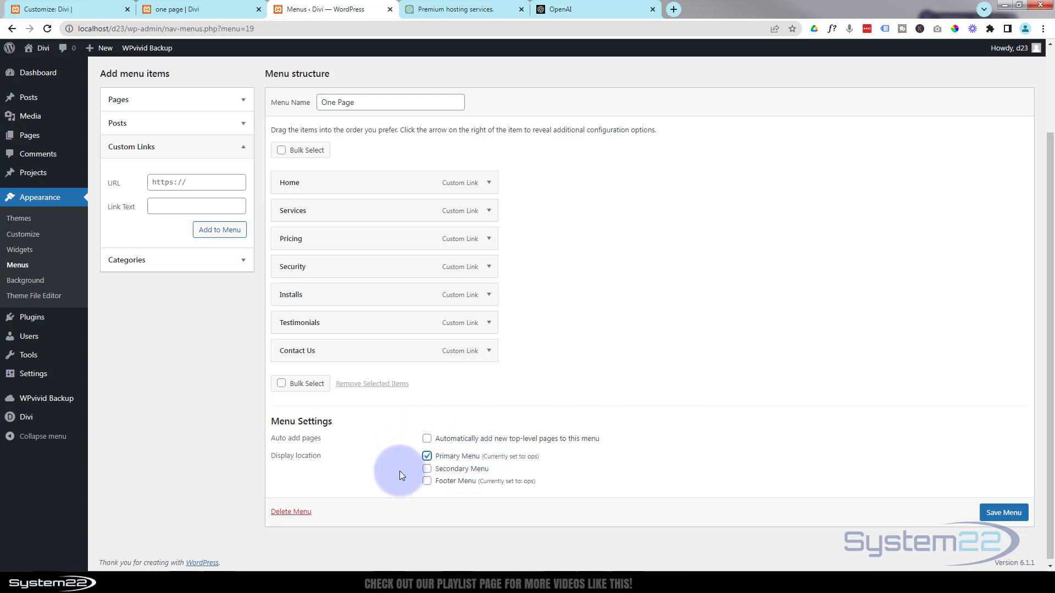
pyautogui.click(428, 481)
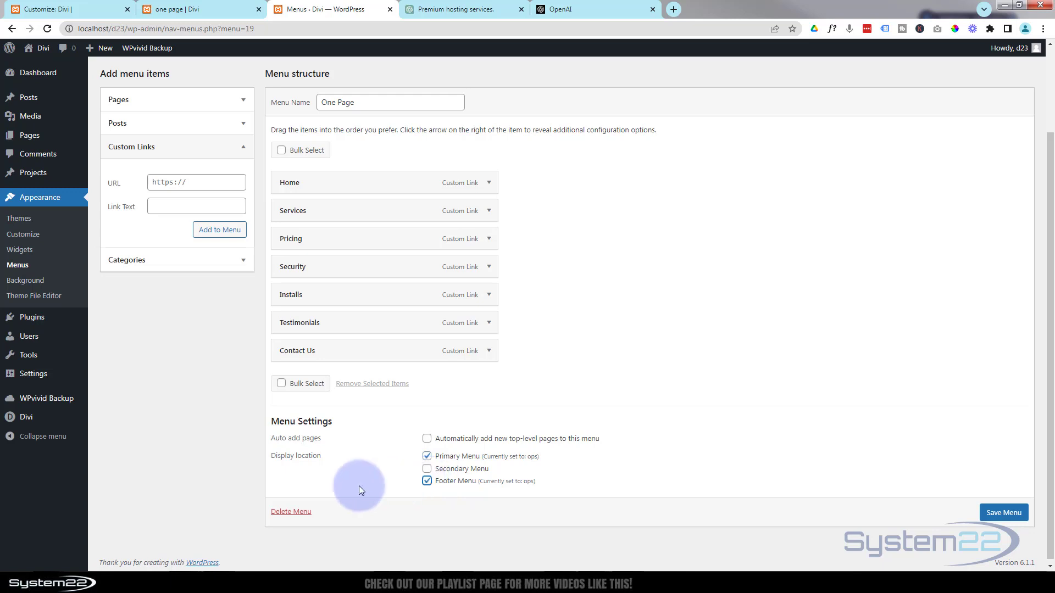
pyautogui.click(1005, 512)
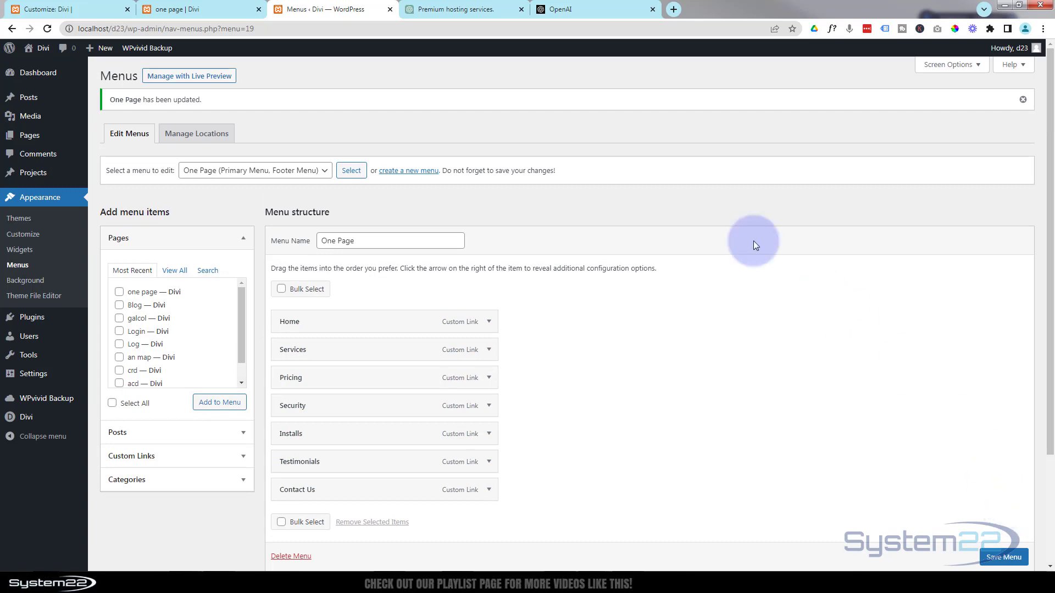
# Exit the Visual Builder on the one-page site and test the Services, Pricing, Security, Installs, Testimonials, Contact Us and Home menu links
pyautogui.click(221, 8)
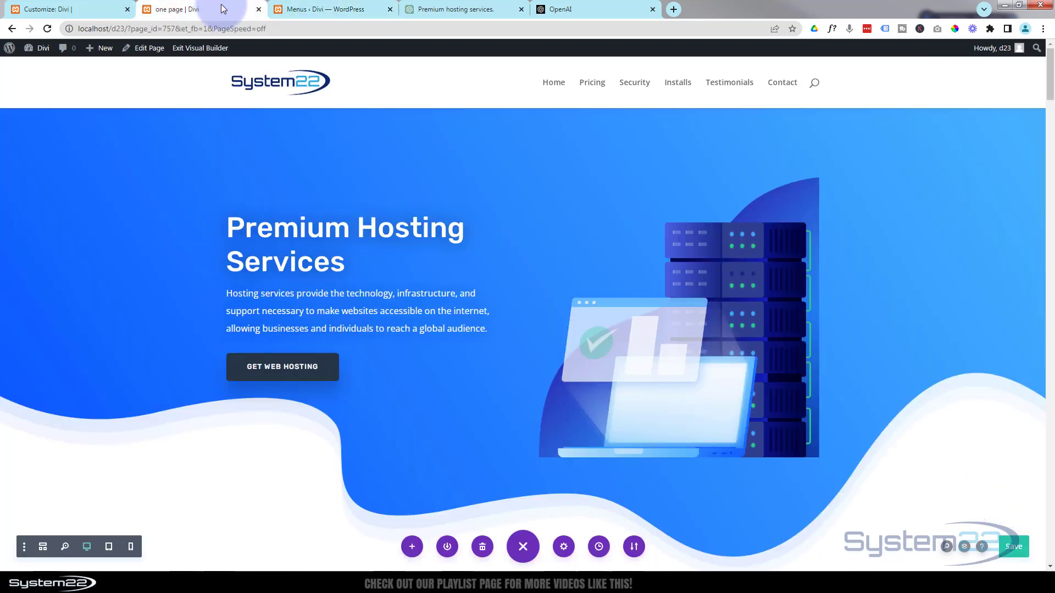
pyautogui.click(195, 51)
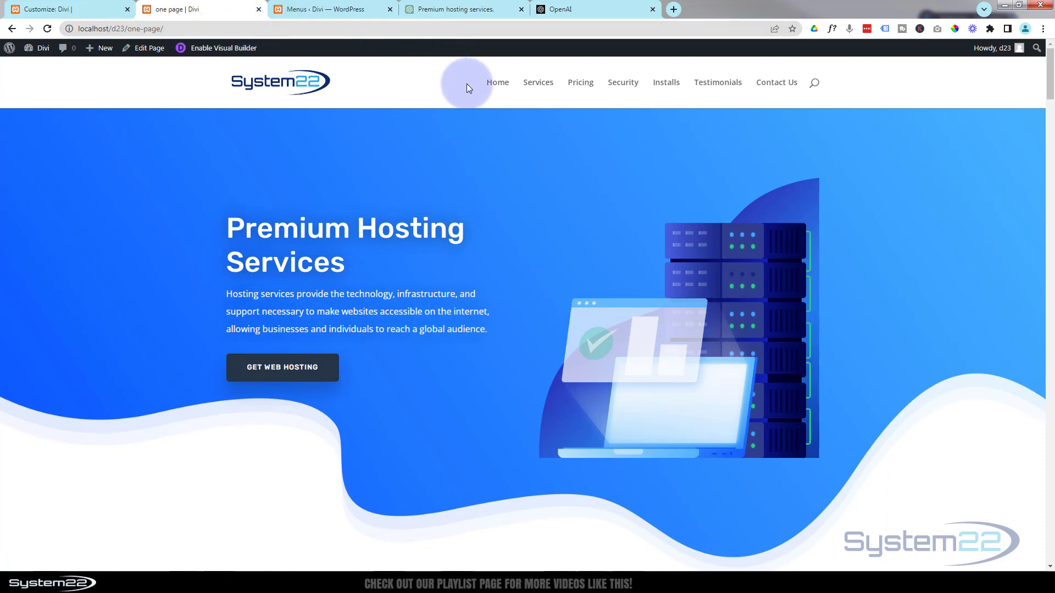
pyautogui.click(543, 84)
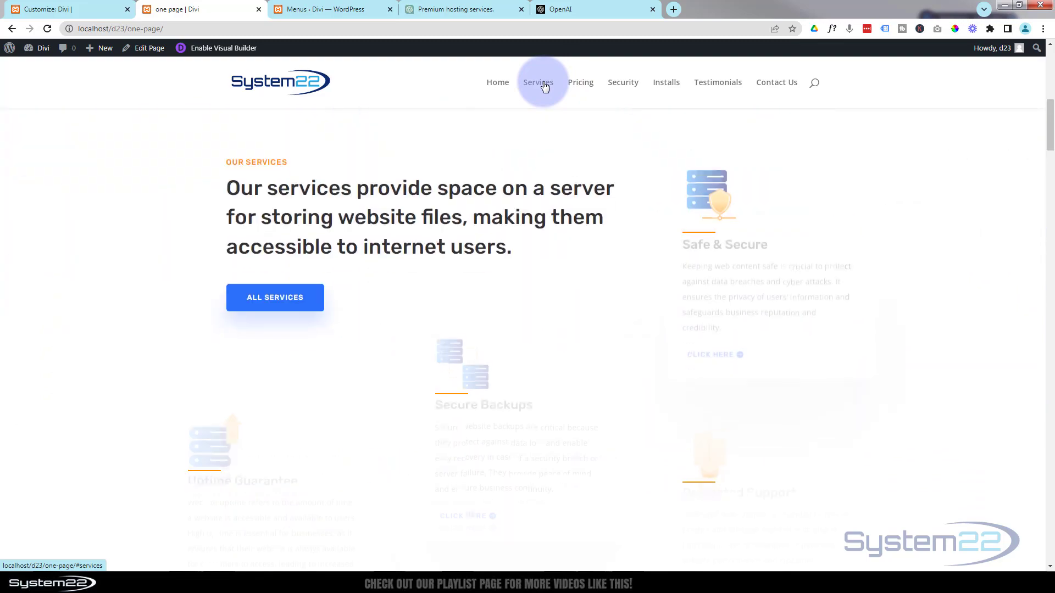
pyautogui.click(580, 83)
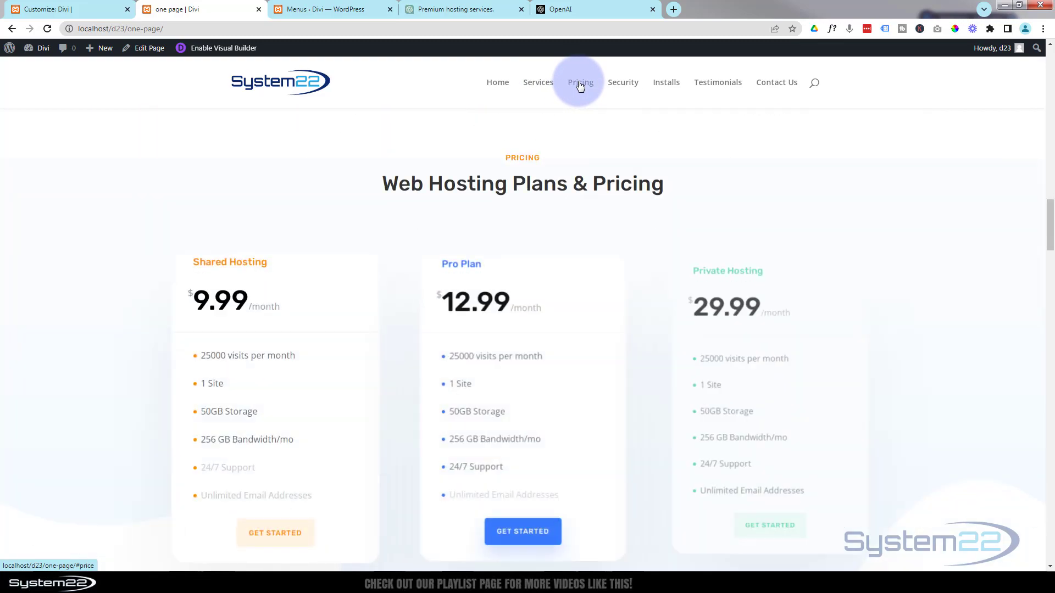
pyautogui.click(624, 87)
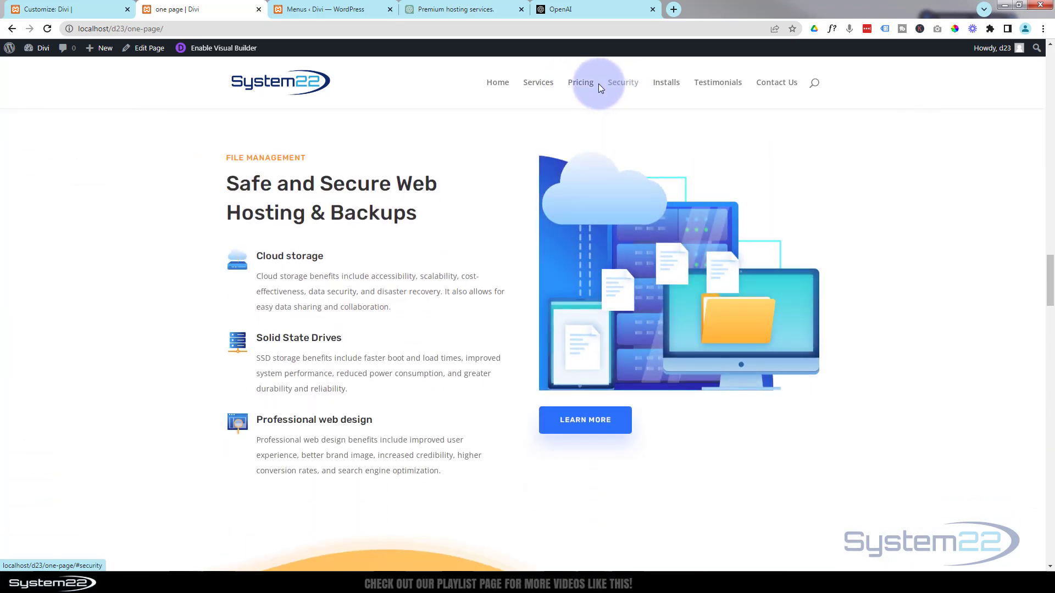
pyautogui.click(665, 87)
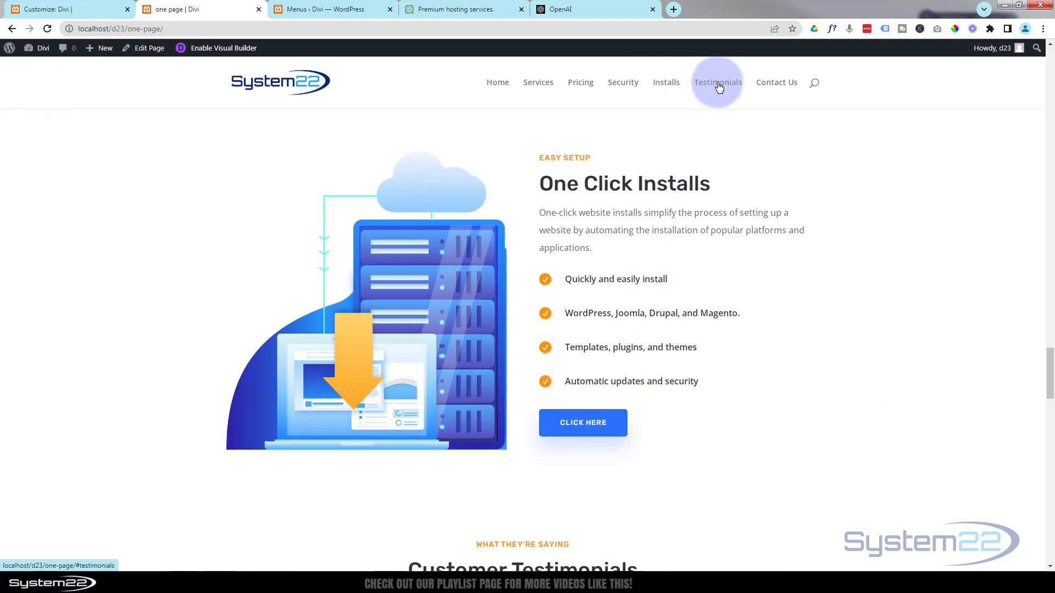
pyautogui.click(718, 87)
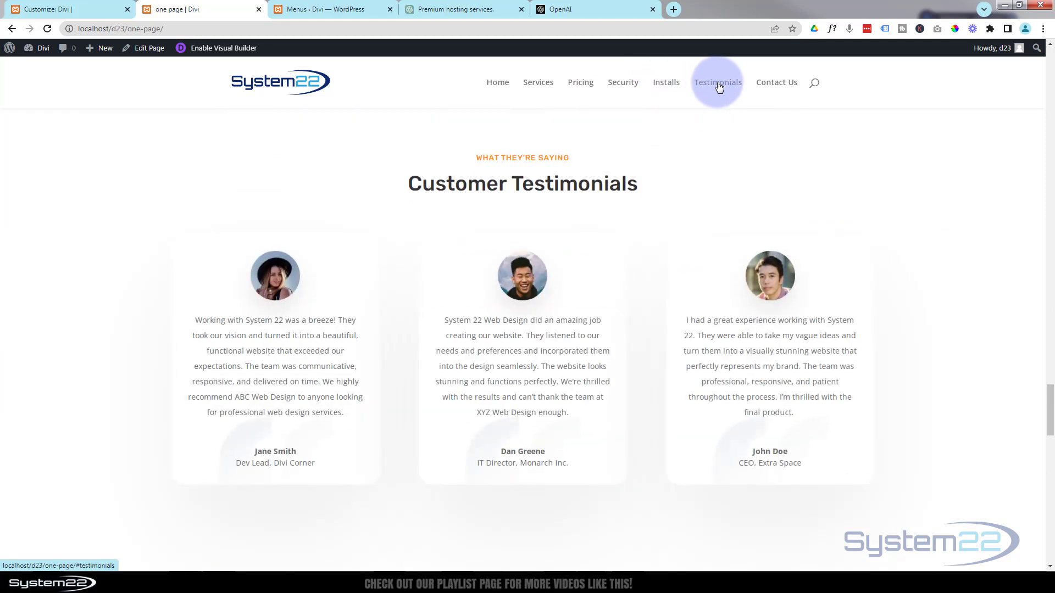
pyautogui.click(783, 84)
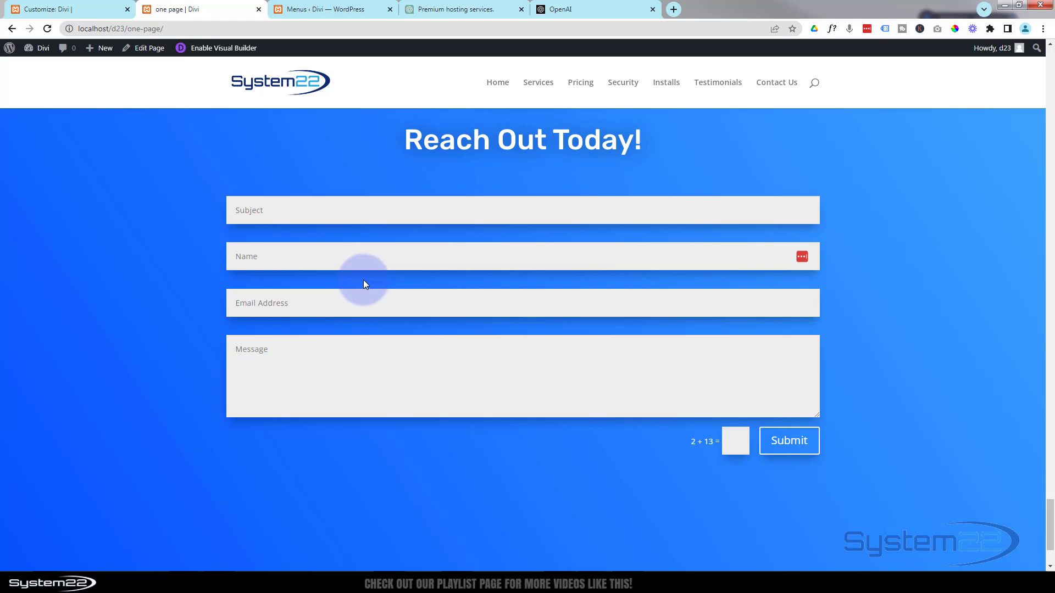
pyautogui.click(498, 85)
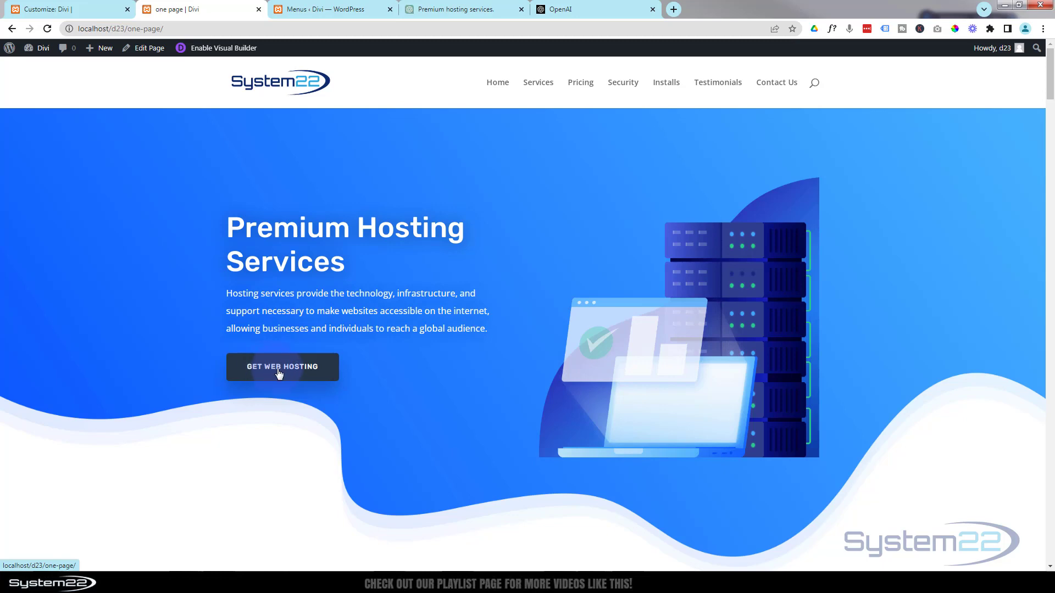
# Reopen the page in the Visual Builder, set the Get Web Hosting button's link URL to "#contact" and save the button settings
pyautogui.click(223, 49)
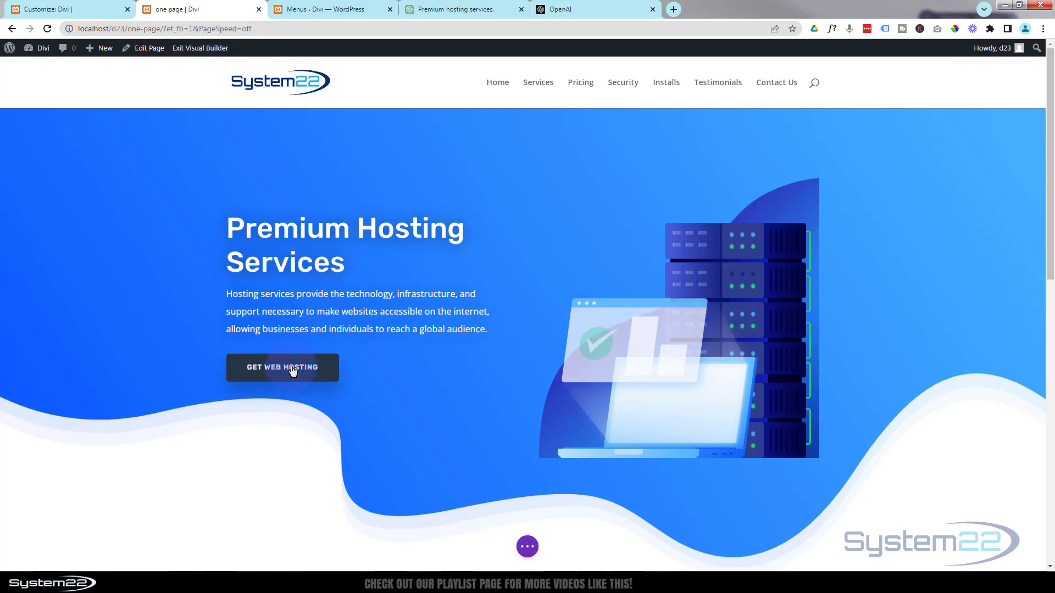
pyautogui.moveTo(275, 371)
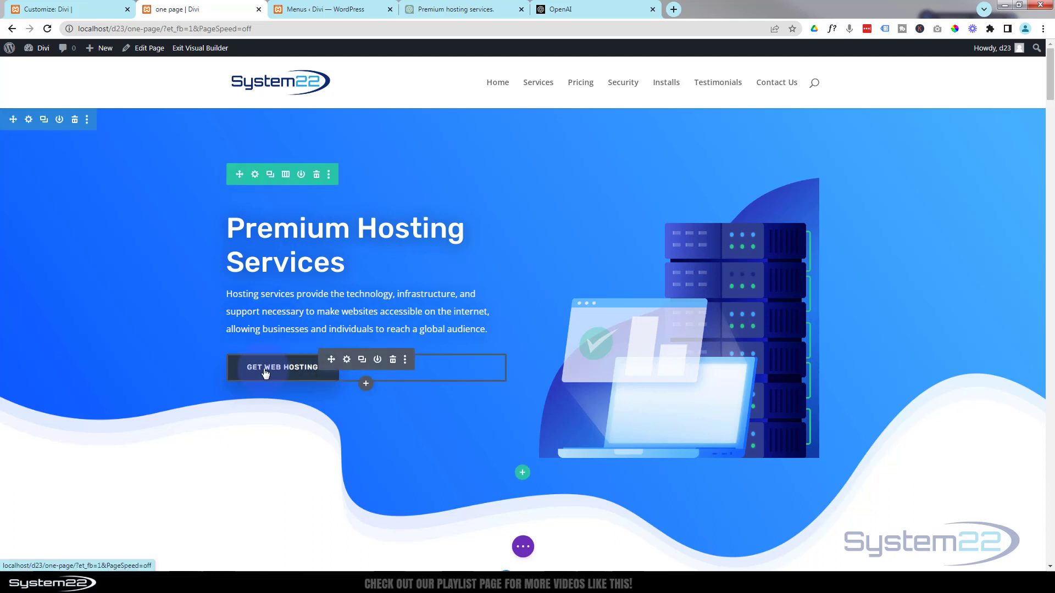
pyautogui.click(347, 362)
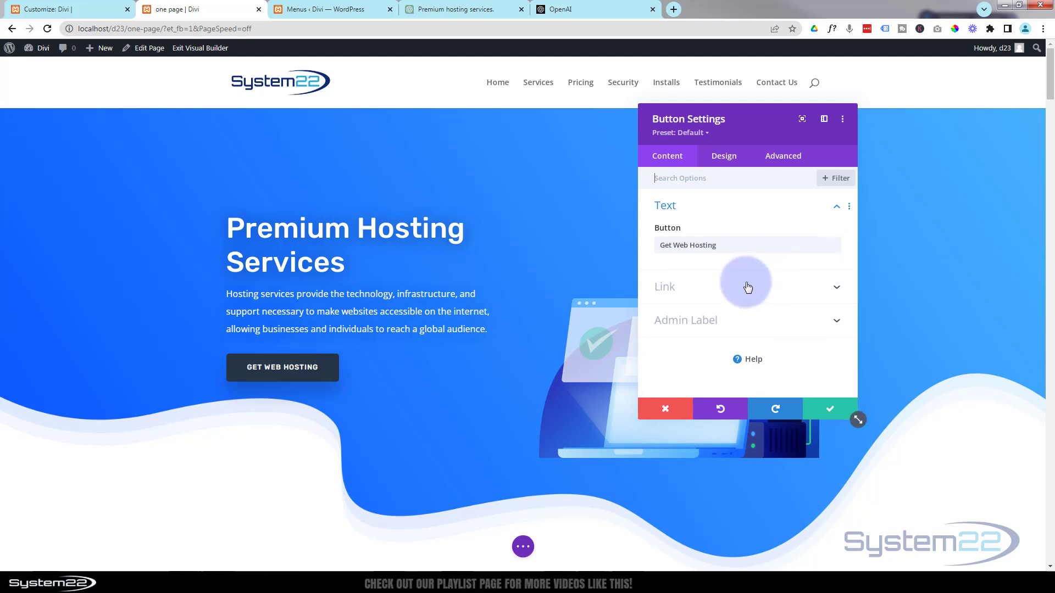
pyautogui.click(748, 286)
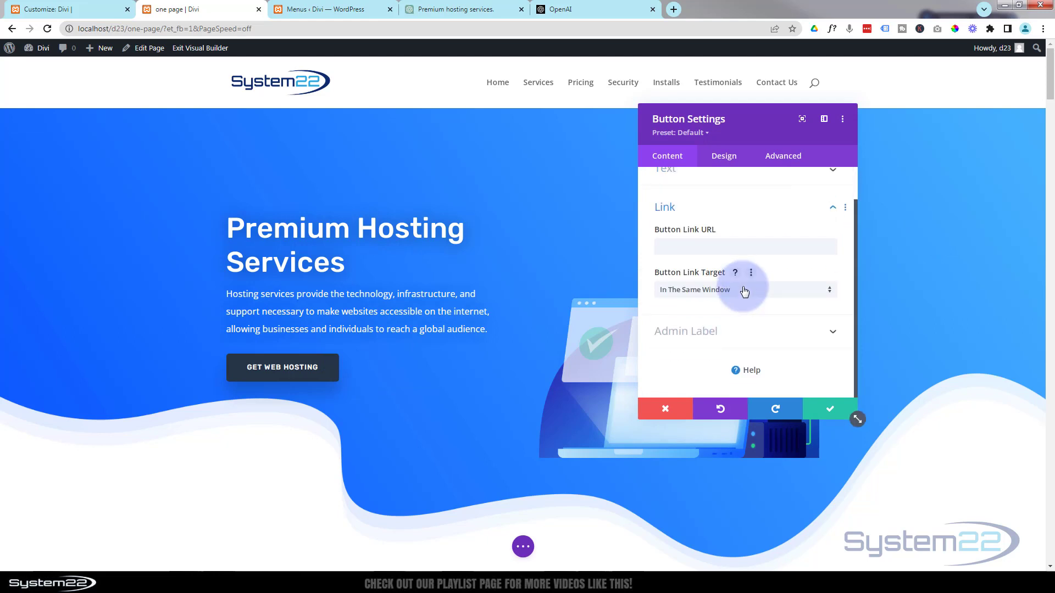
pyautogui.click(680, 246)
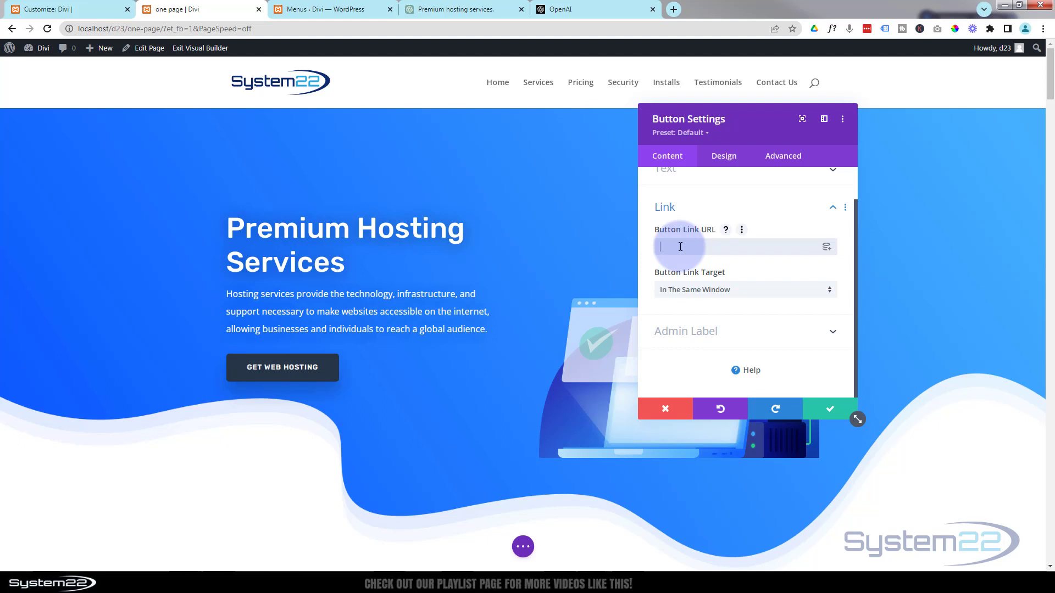
pyautogui.write('#contact')
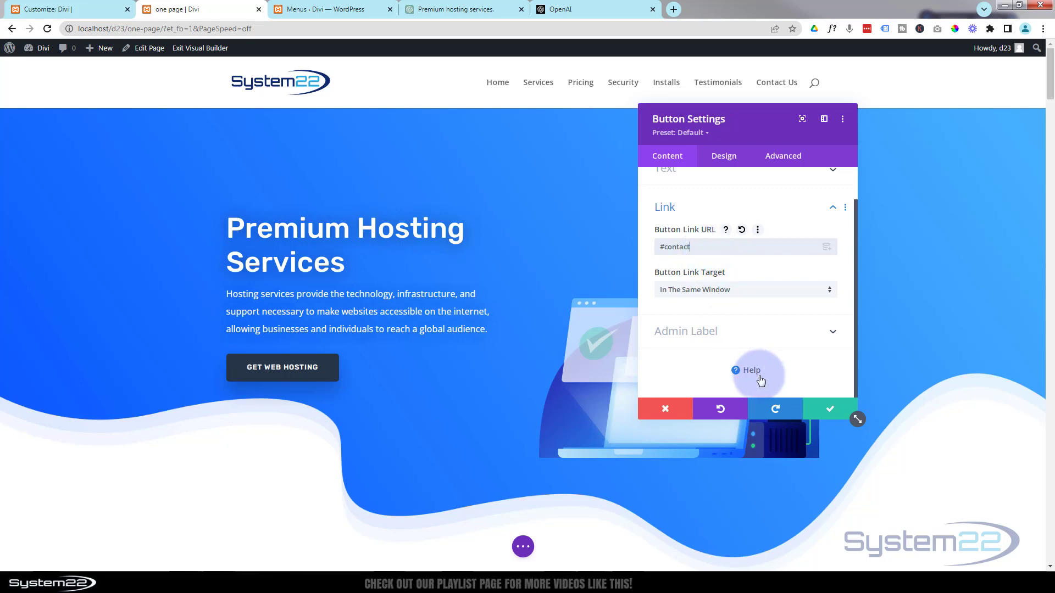
pyautogui.click(828, 413)
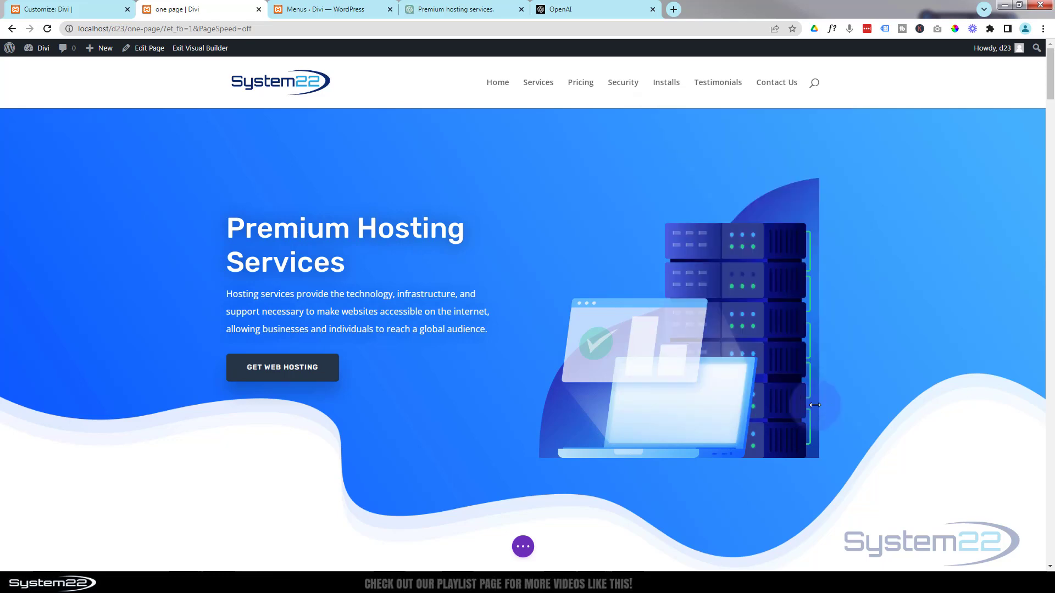
# Look through the one-page site's sections for buttons that could link to section IDs, down to the footer menu
pyautogui.scroll(-6, 635, 350)
pyautogui.scroll(-3, 635, 349)
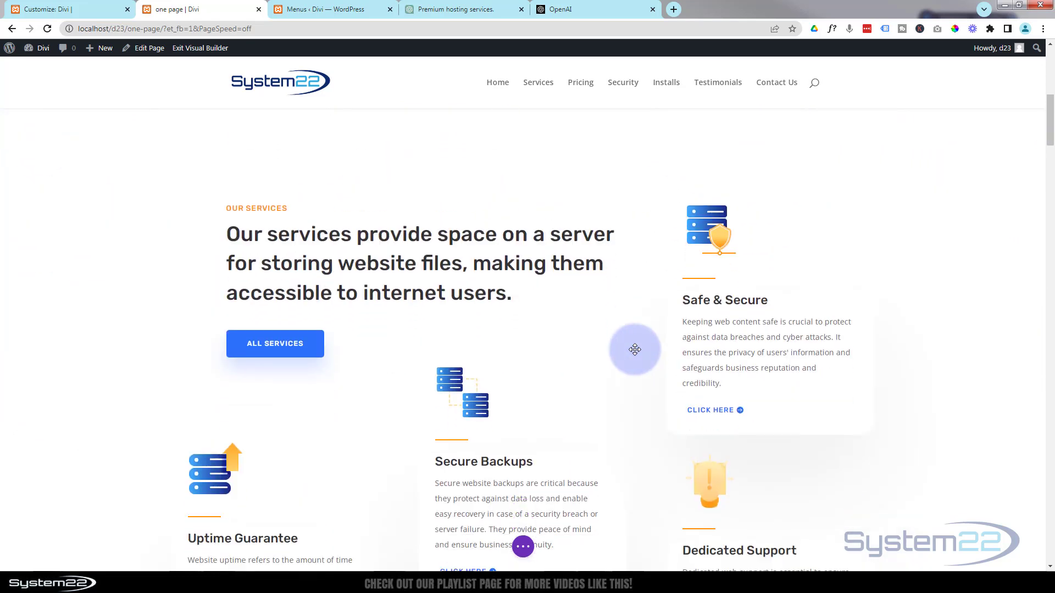
pyautogui.scroll(-5, 634, 360)
pyautogui.scroll(-10, 634, 360)
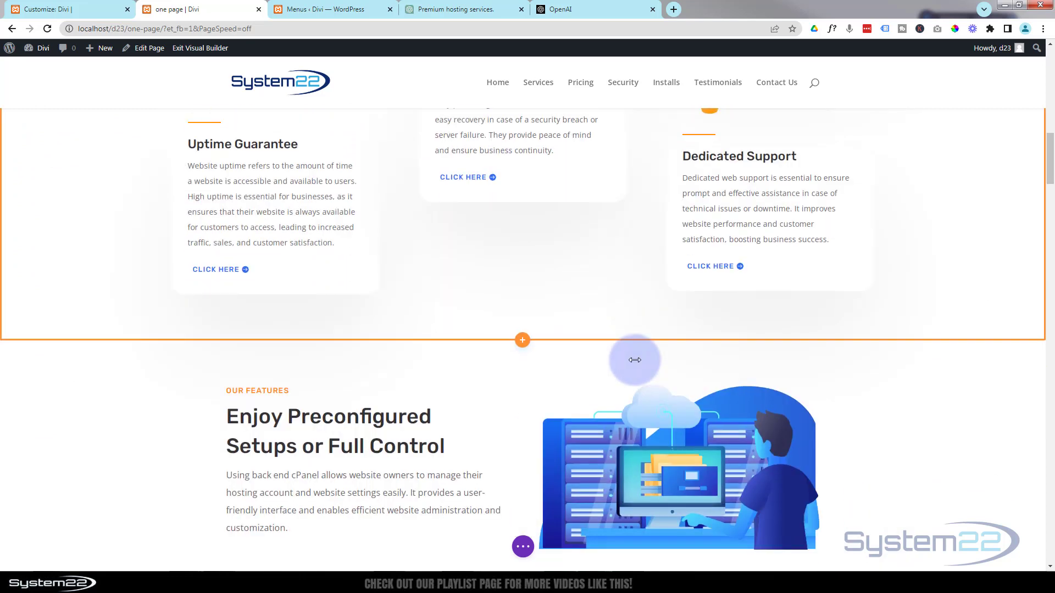
pyautogui.scroll(-7, 634, 359)
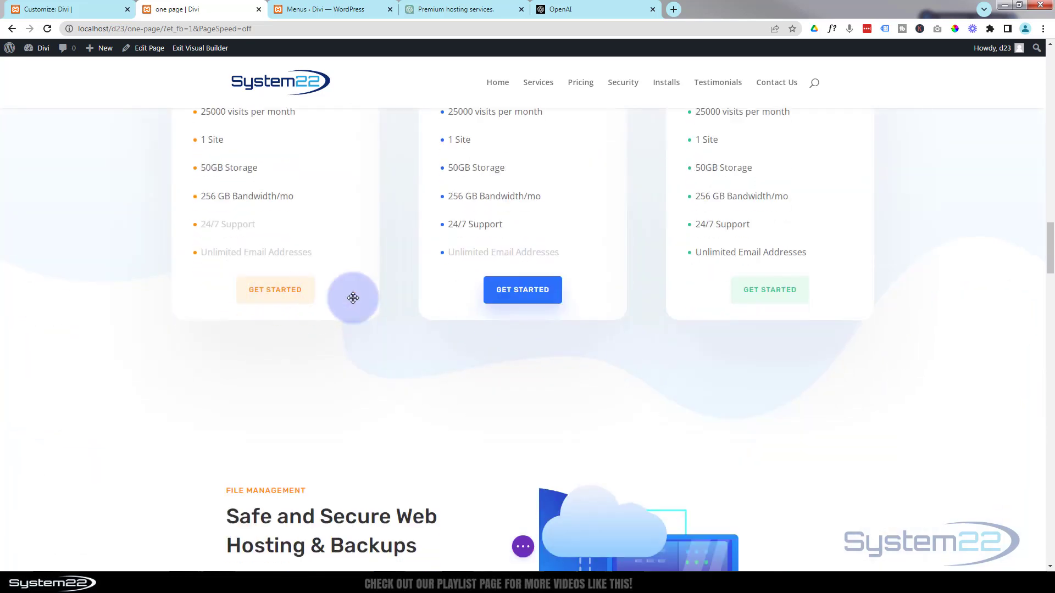
pyautogui.scroll(-1, 588, 342)
pyautogui.scroll(-15, 587, 341)
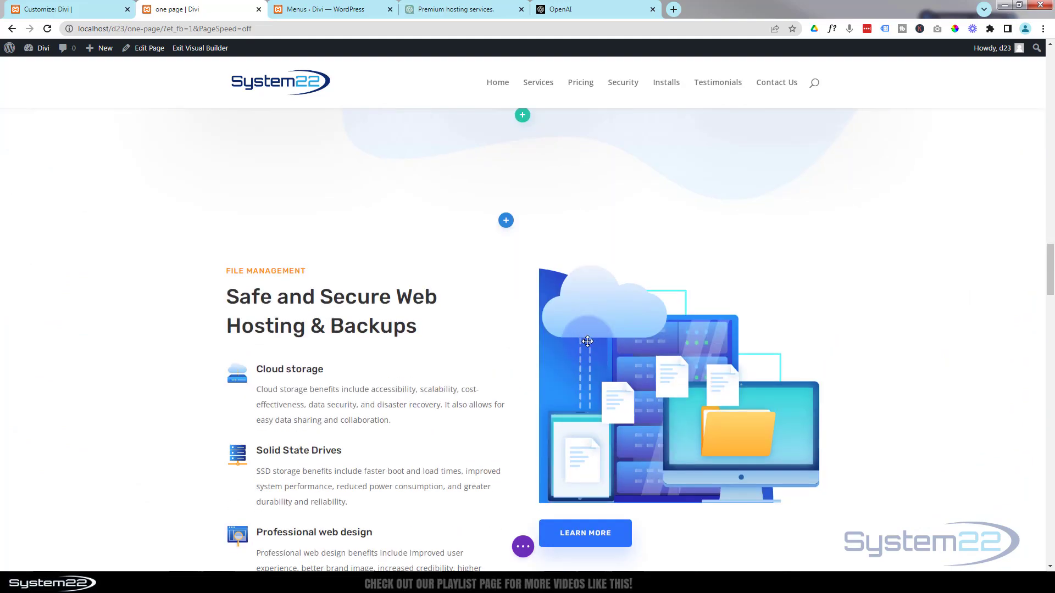
pyautogui.scroll(-15, 587, 341)
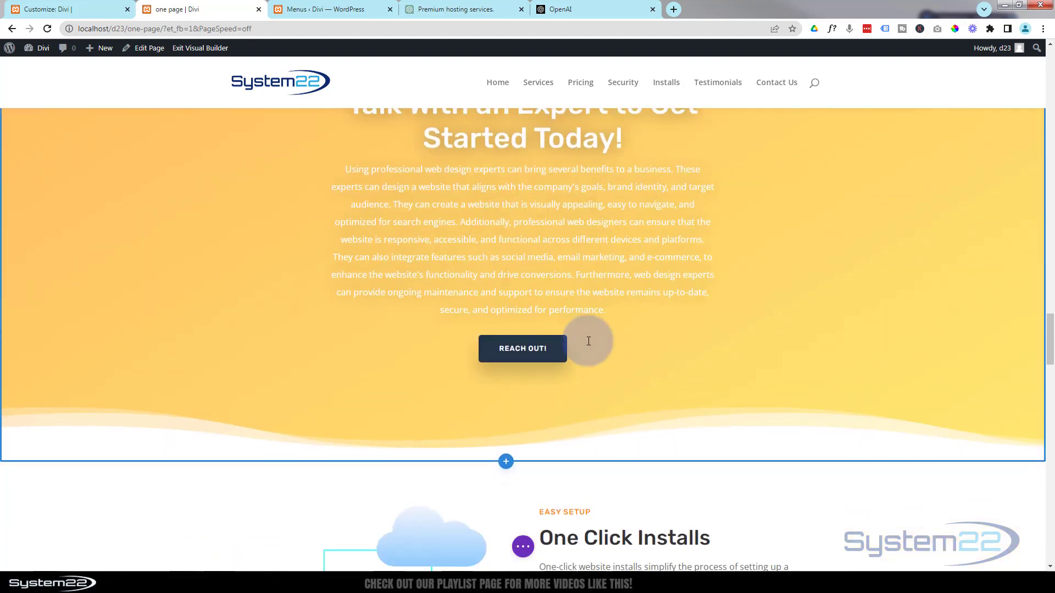
pyautogui.scroll(-15, 588, 341)
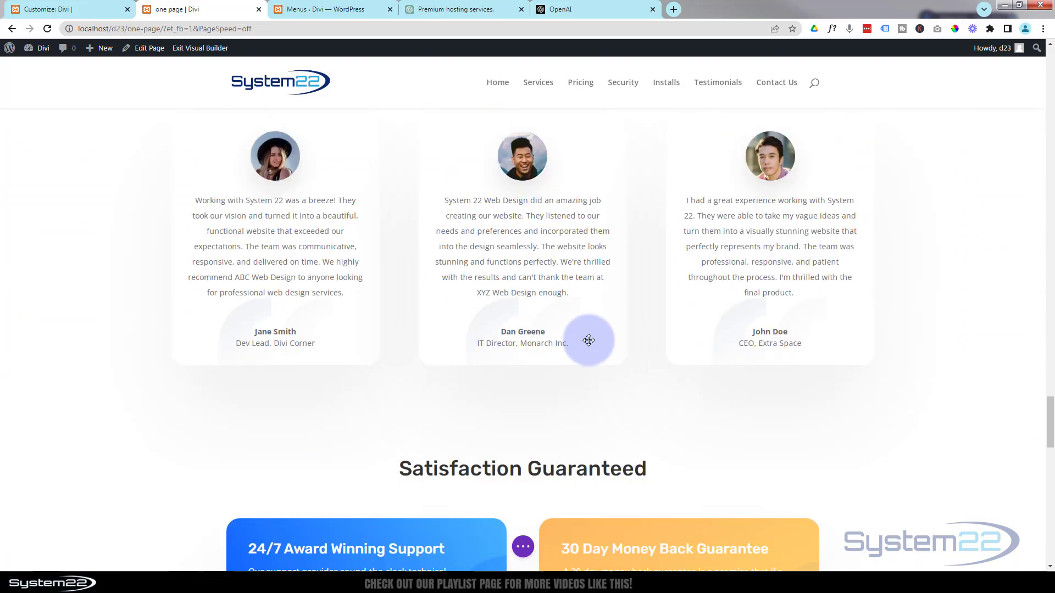
pyautogui.scroll(-15, 590, 346)
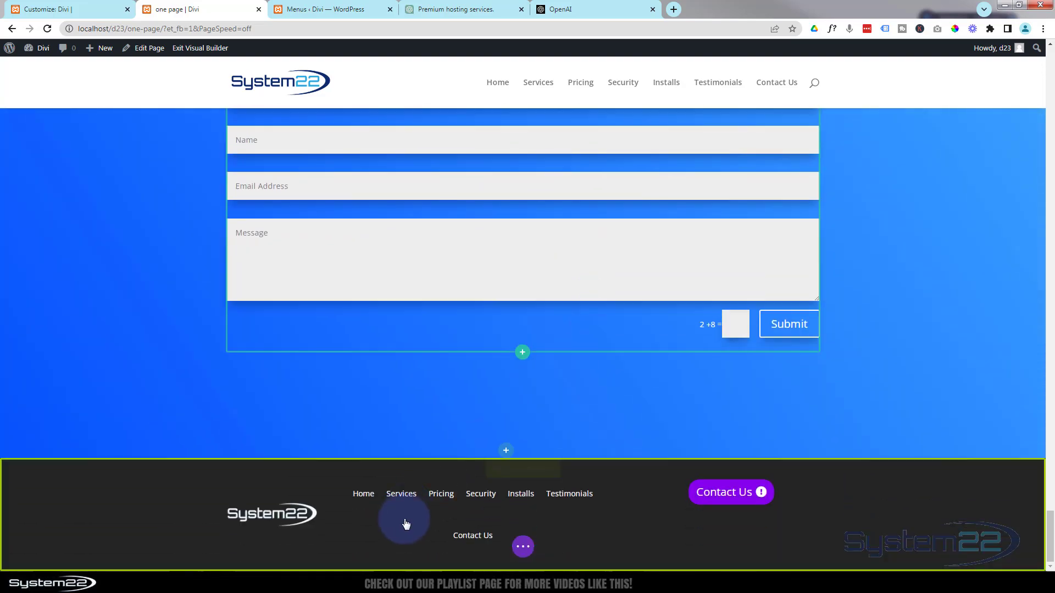
pyautogui.moveTo(539, 523)
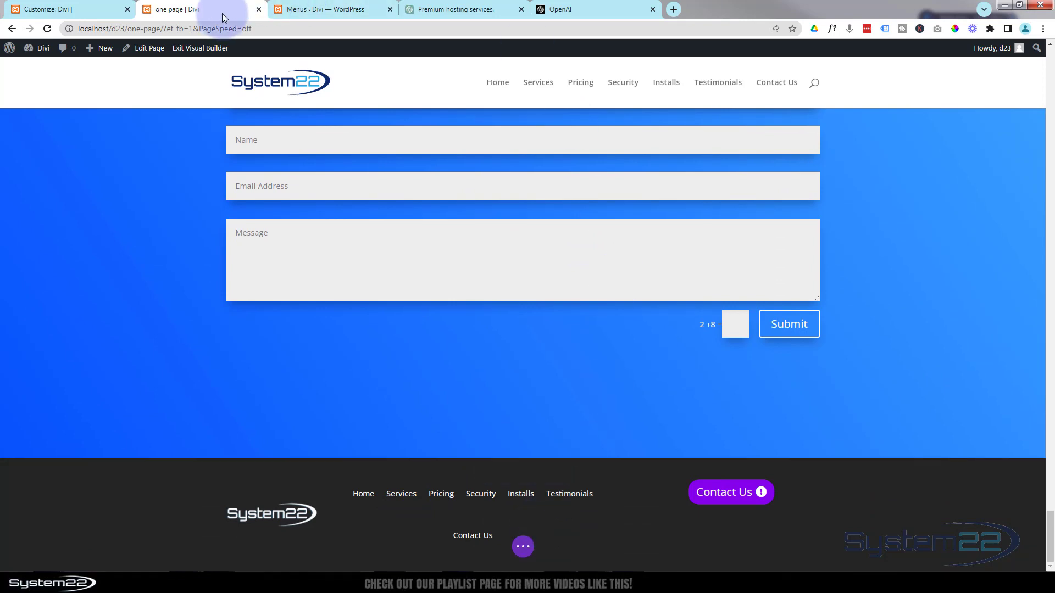
# In the Divi Theme Builder, delete the Global Footer of the Default Website Template and start building a new one
pyautogui.click(296, 11)
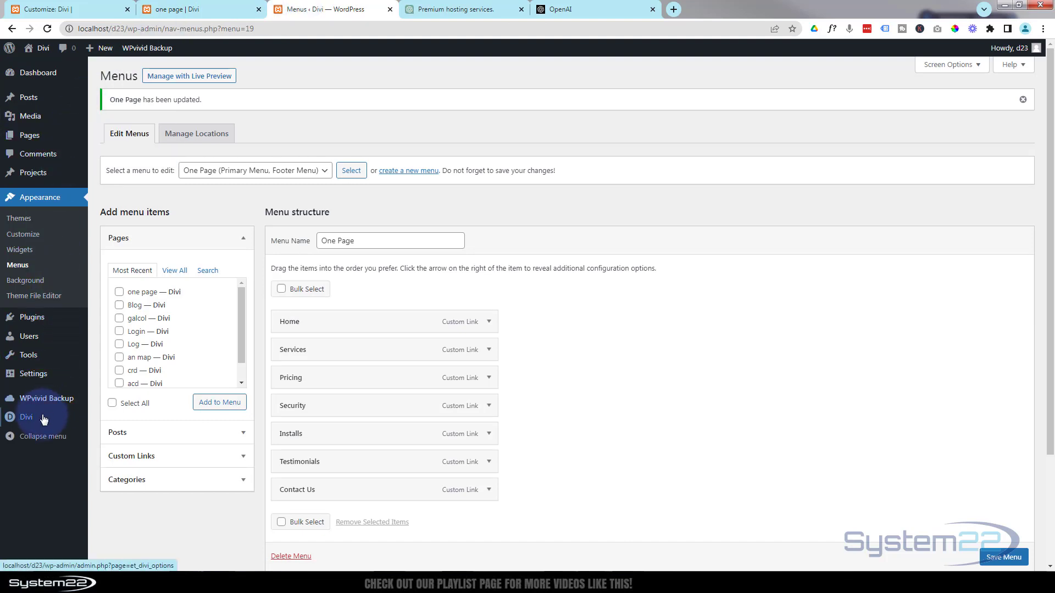
pyautogui.moveTo(40, 422)
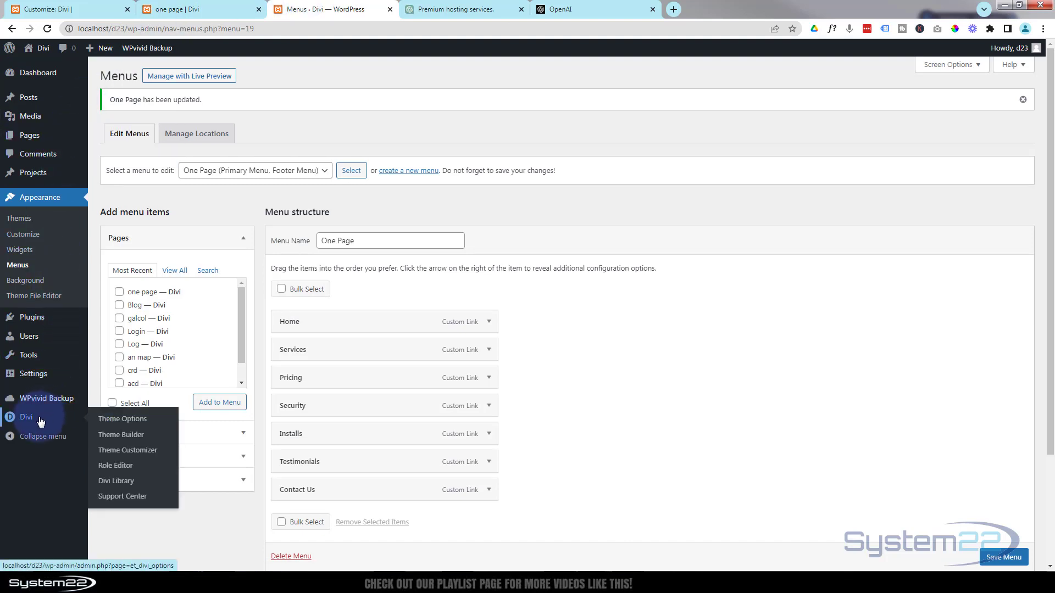
pyautogui.click(131, 438)
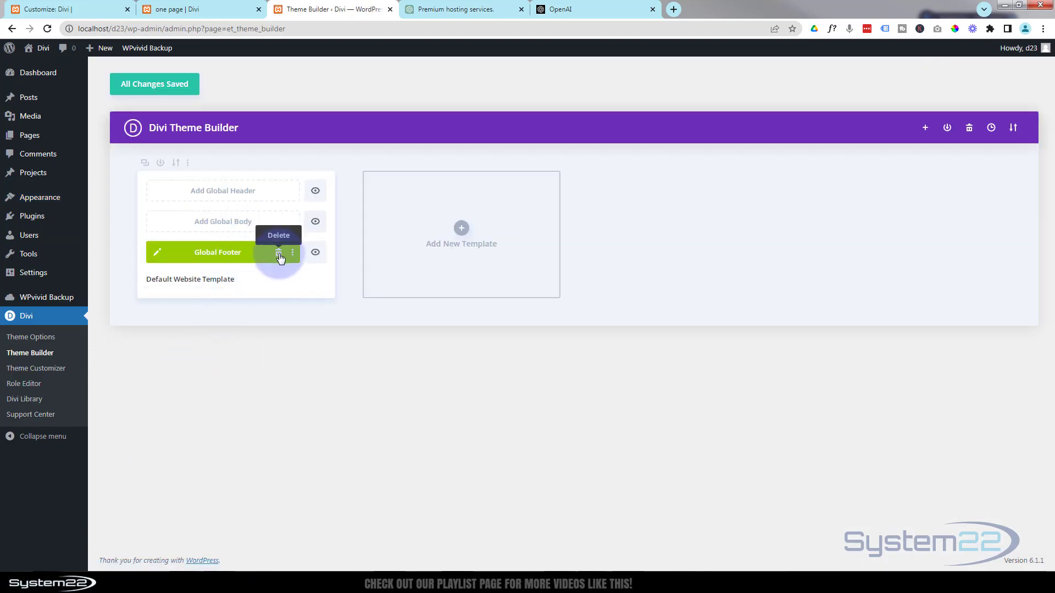
pyautogui.click(279, 252)
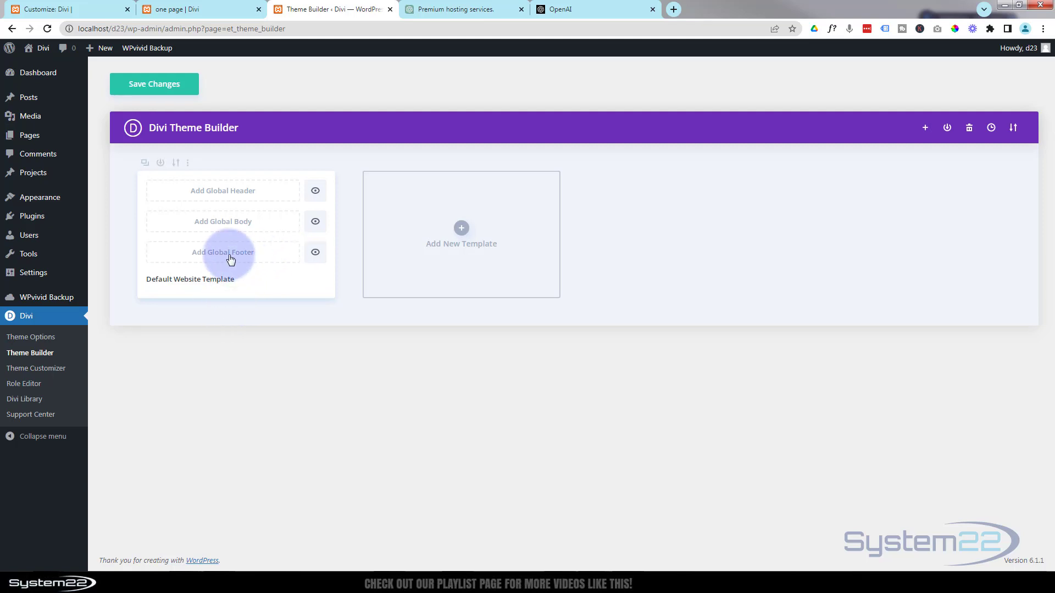
pyautogui.click(195, 257)
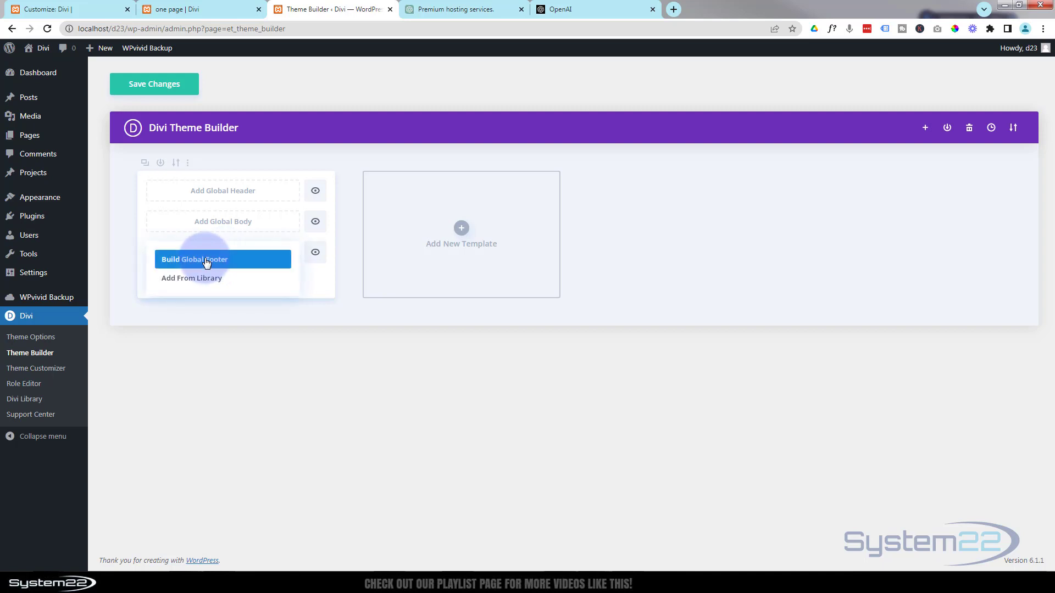
pyautogui.click(207, 262)
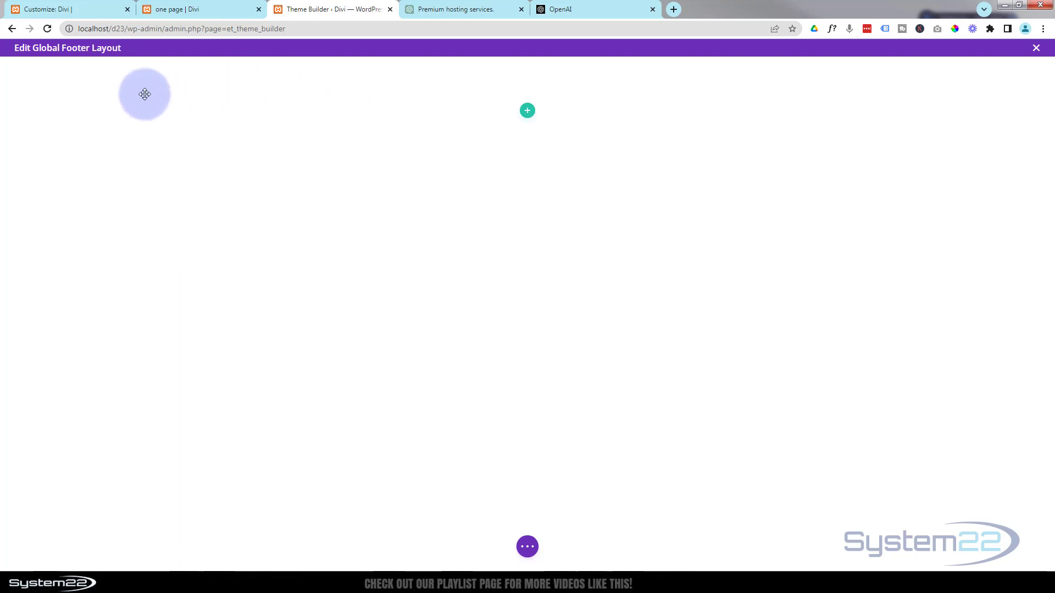
# Insert a row with three equal columns in the empty section of the global footer layout
pyautogui.moveTo(141, 94)
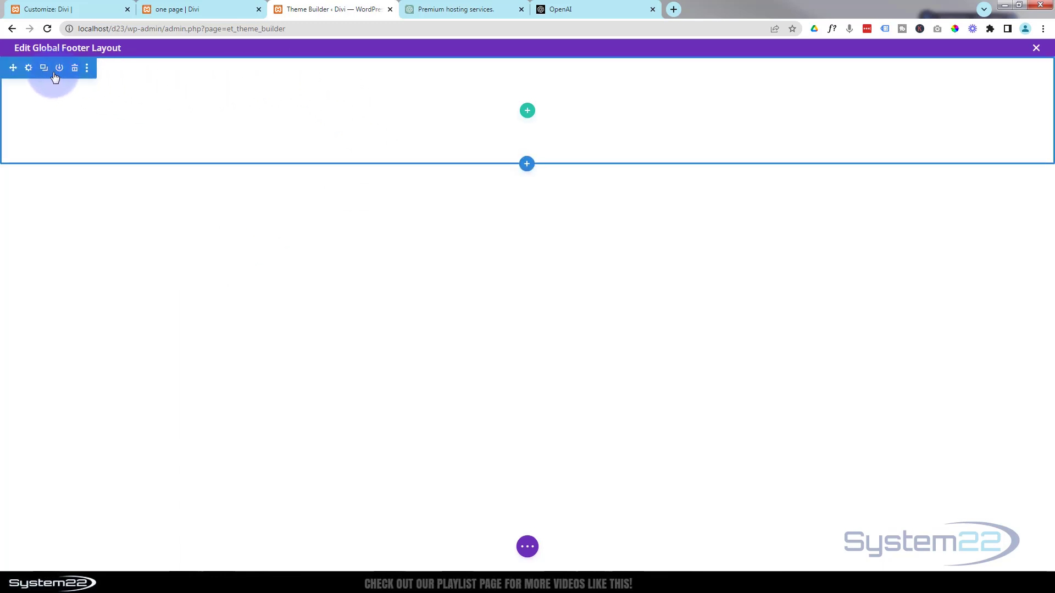
pyautogui.click(527, 112)
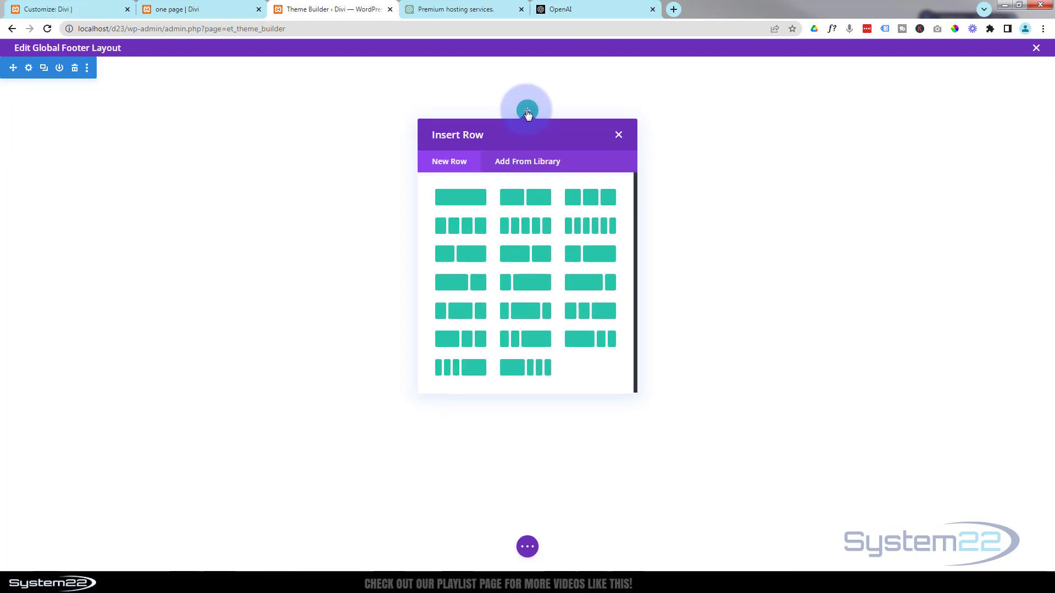
pyautogui.click(587, 203)
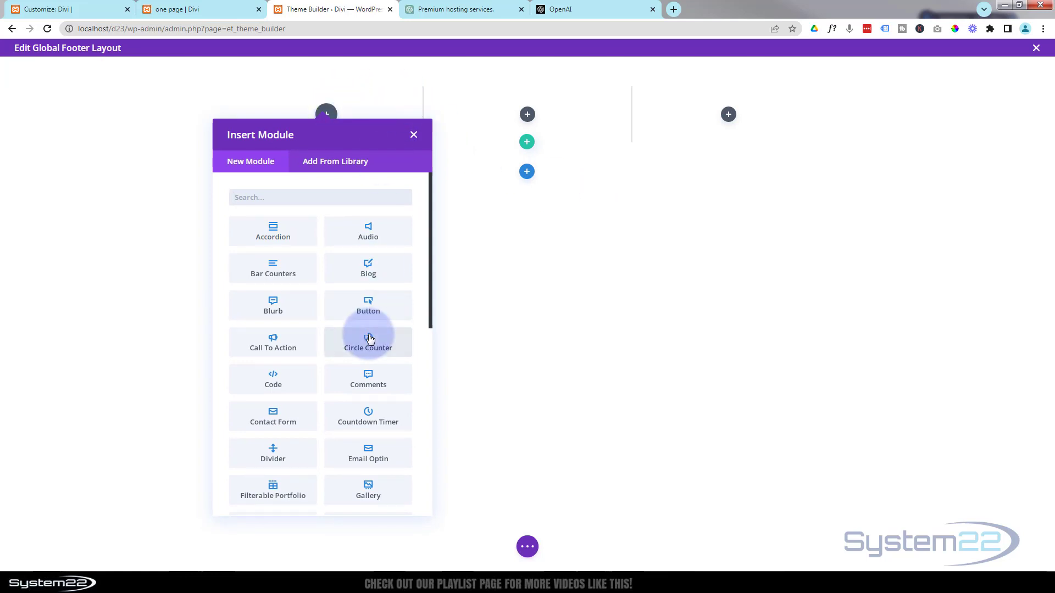
# Add an Image module with the white System22 logo from the media library to the row's first column and save it
pyautogui.scroll(-2, 371, 278)
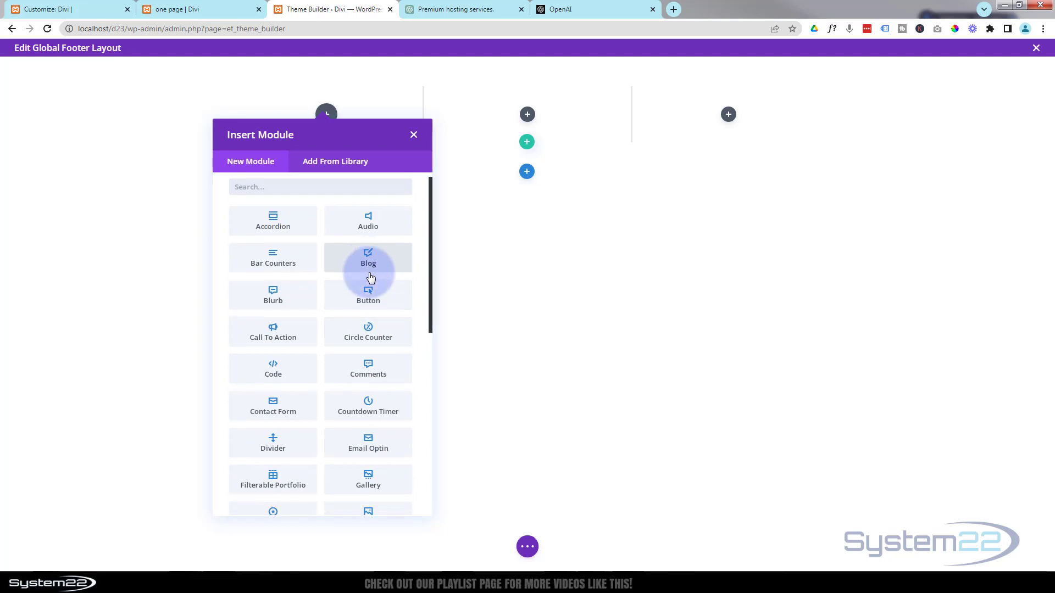
pyautogui.scroll(-5, 370, 277)
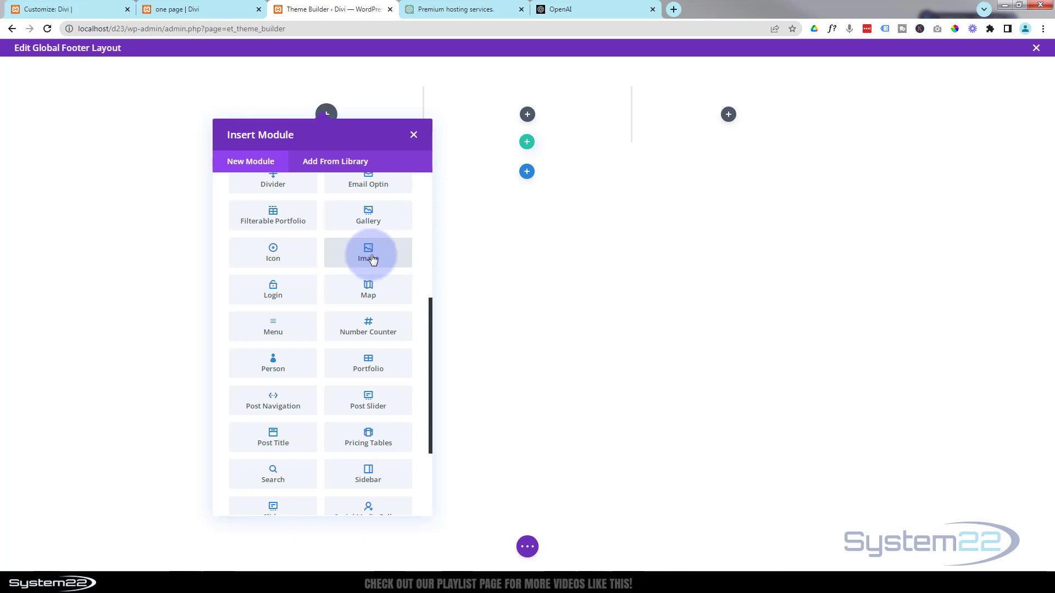
pyautogui.click(742, 295)
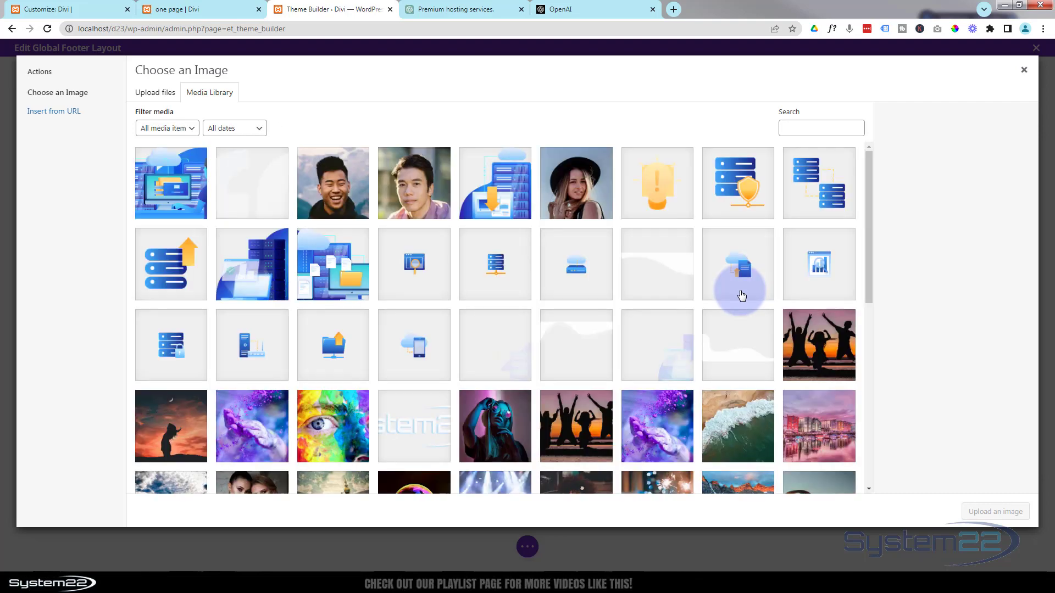
pyautogui.scroll(-2, 410, 309)
pyautogui.click(410, 316)
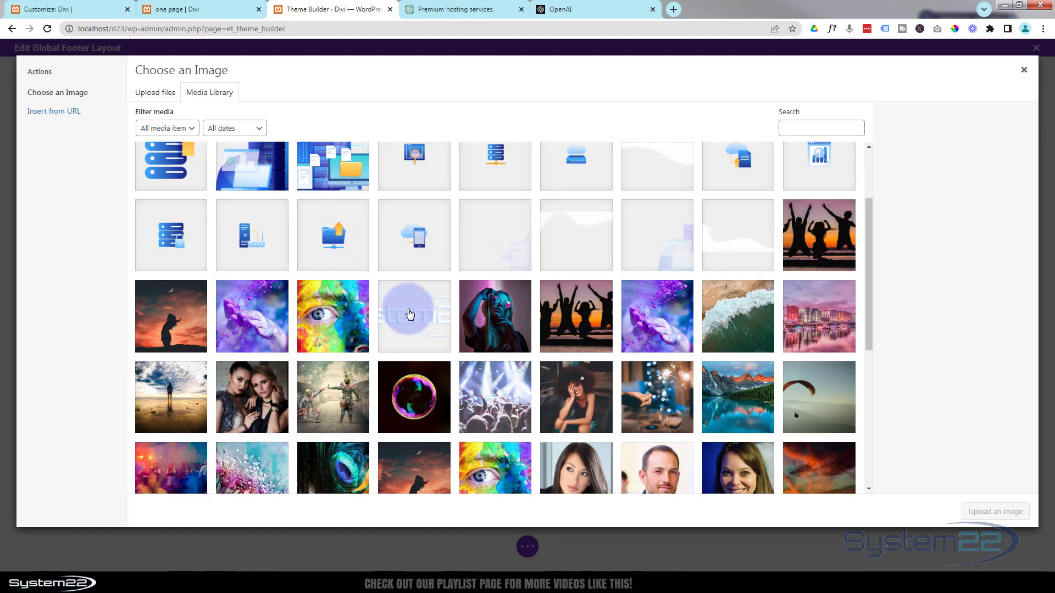
pyautogui.click(992, 513)
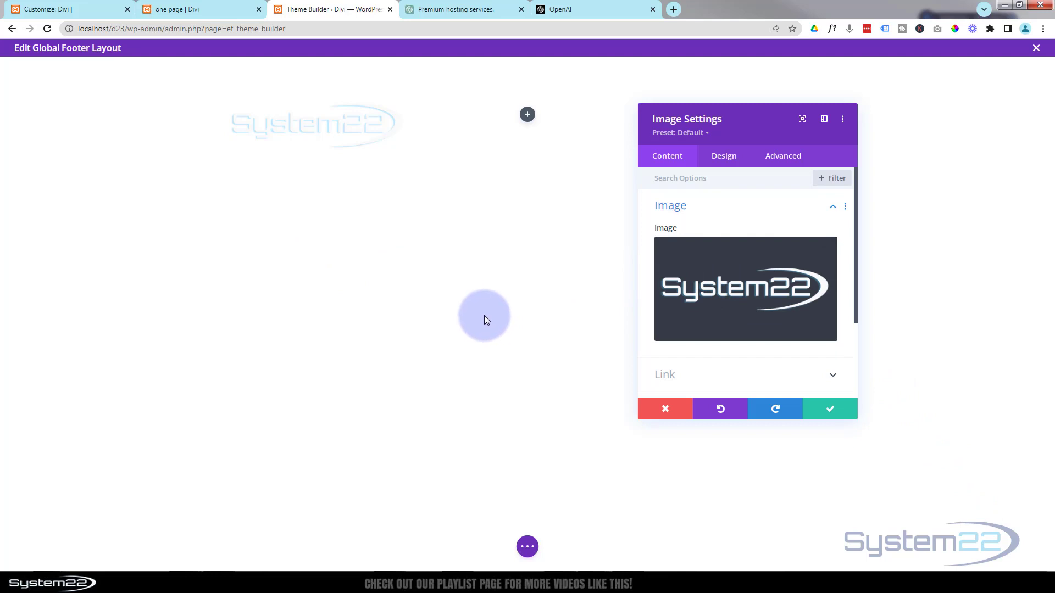
pyautogui.click(831, 409)
# Add a Menu module to the row's middle column, assign it the One Page menu and save it
pyautogui.click(528, 115)
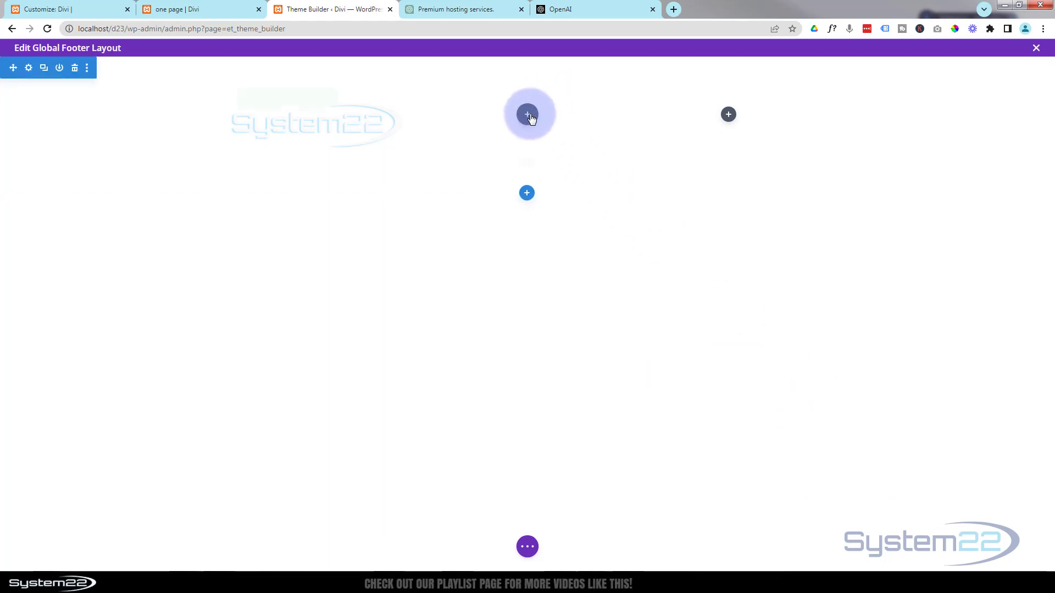
pyautogui.scroll(-4, 548, 313)
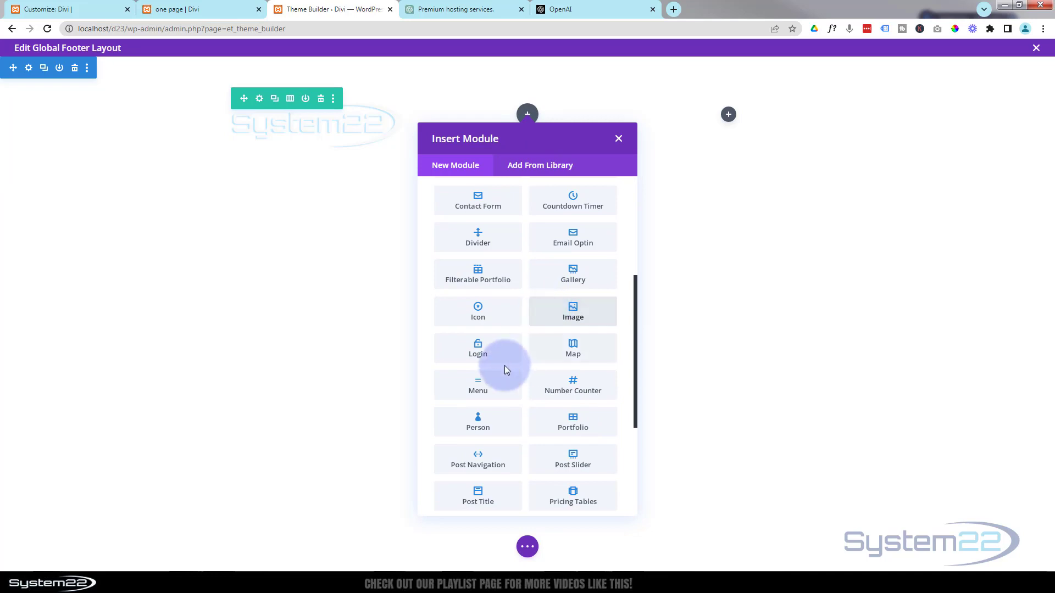
pyautogui.click(488, 388)
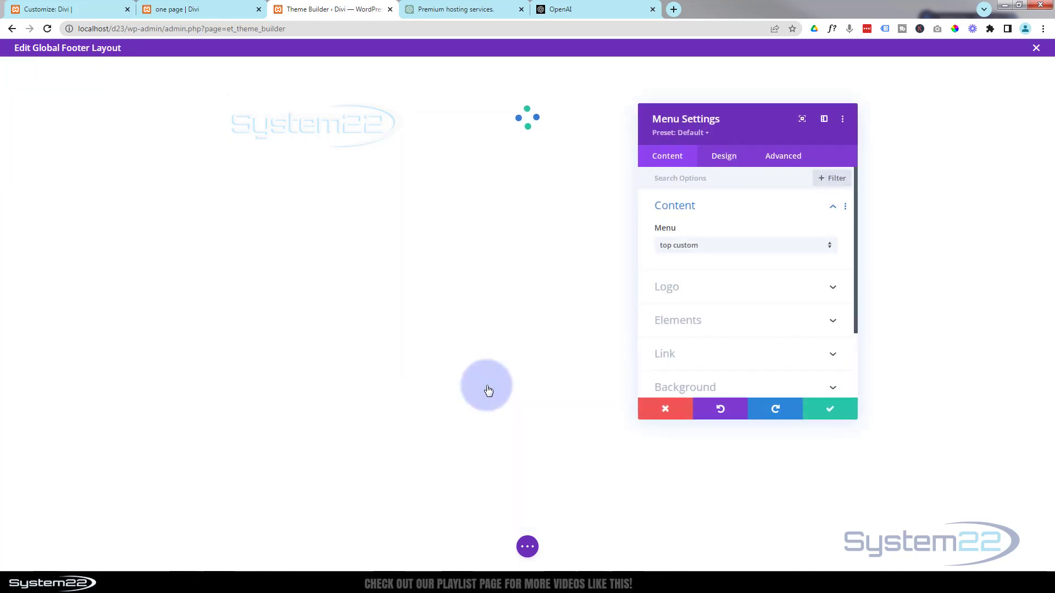
pyautogui.click(727, 246)
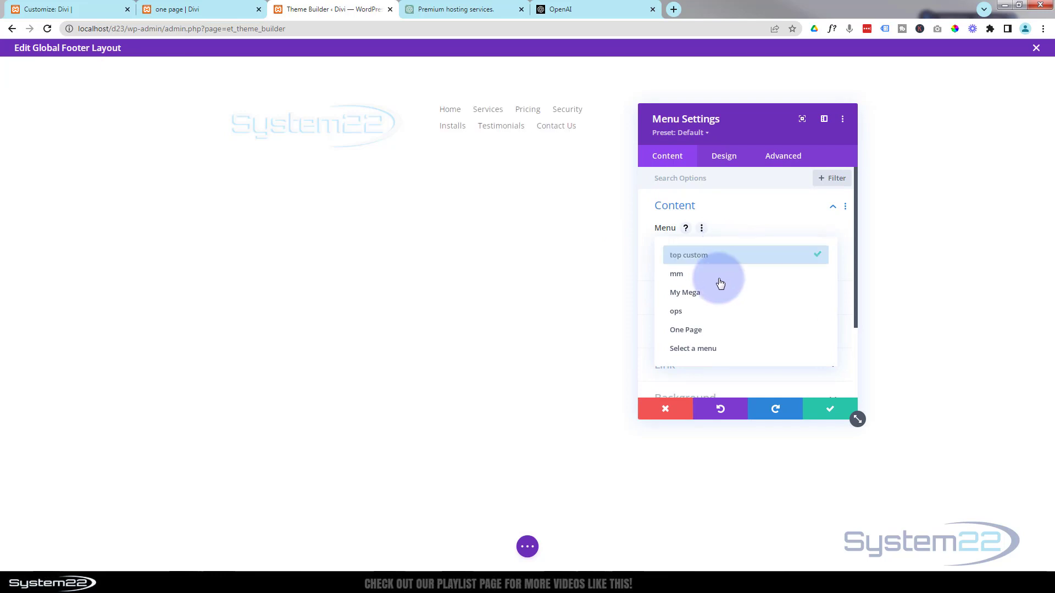
pyautogui.click(699, 331)
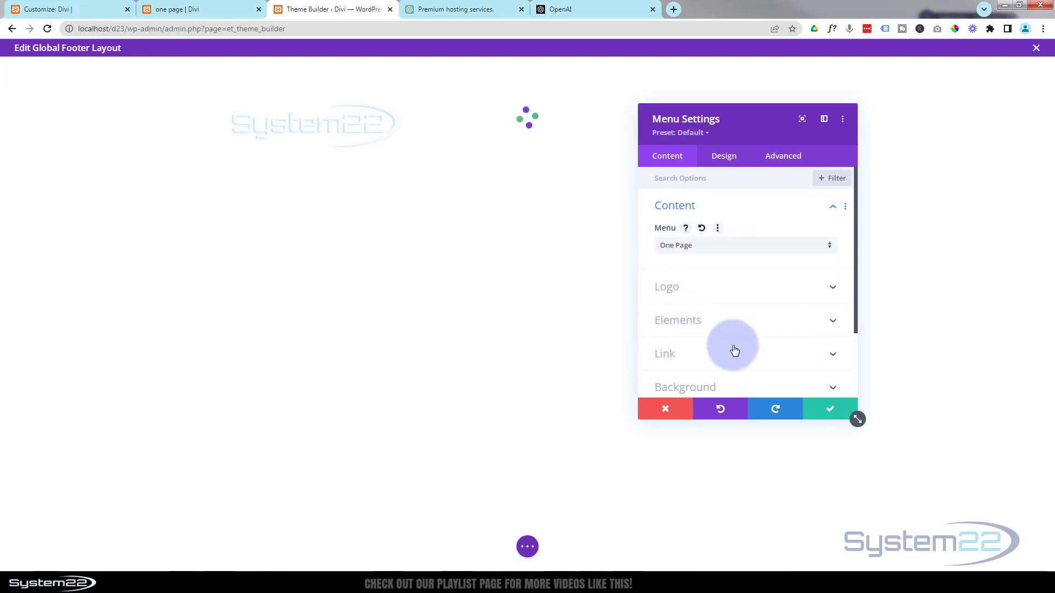
pyautogui.click(828, 410)
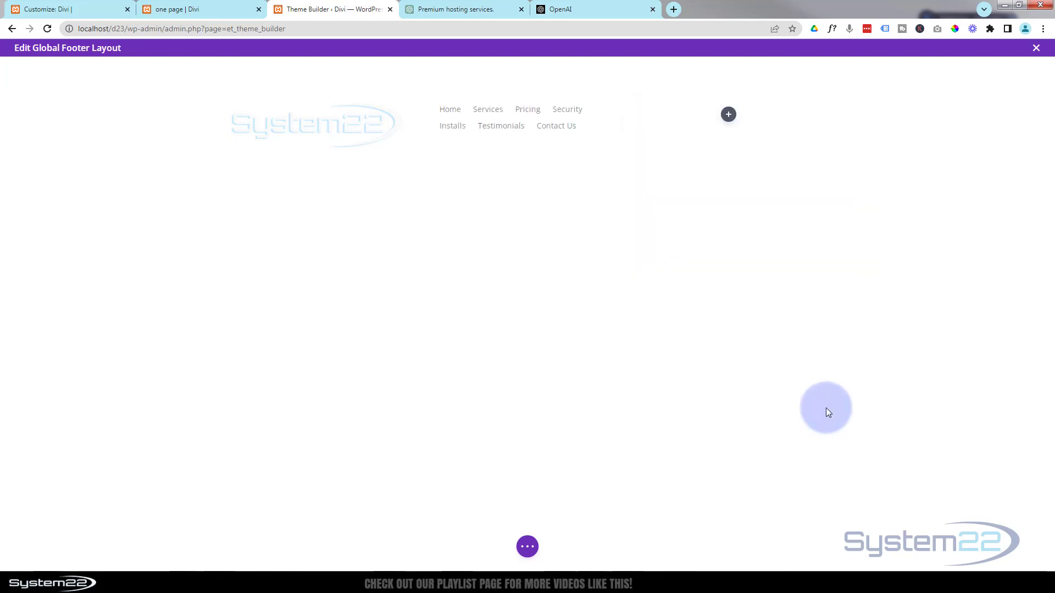
# Add a Button module to the row's third column with the text "Contact" and the link URL "#contact", and save it
pyautogui.click(729, 116)
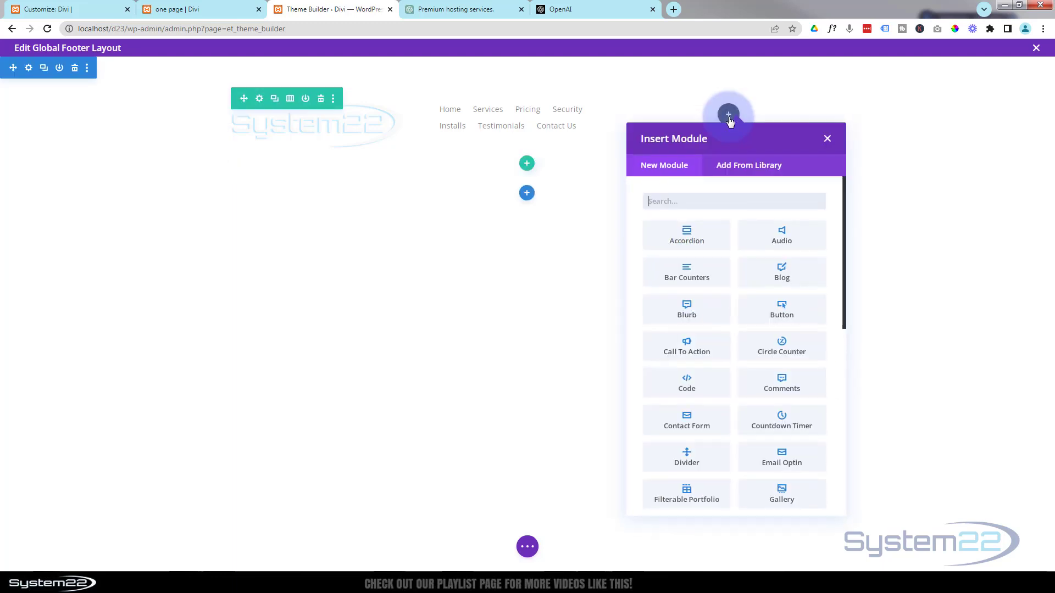
pyautogui.click(791, 313)
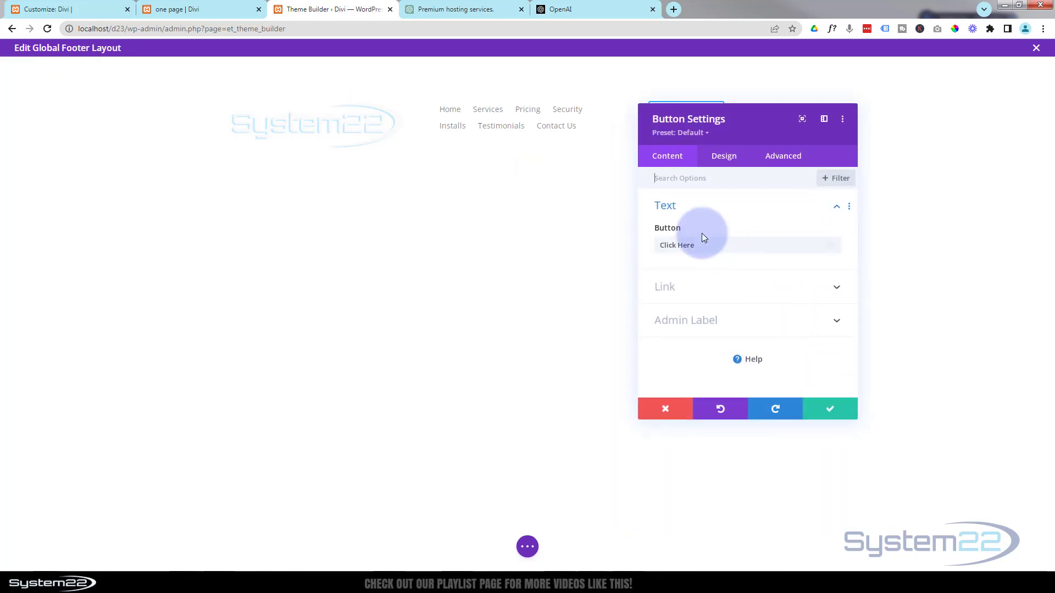
pyautogui.moveTo(706, 246); pyautogui.dragTo(652, 247)
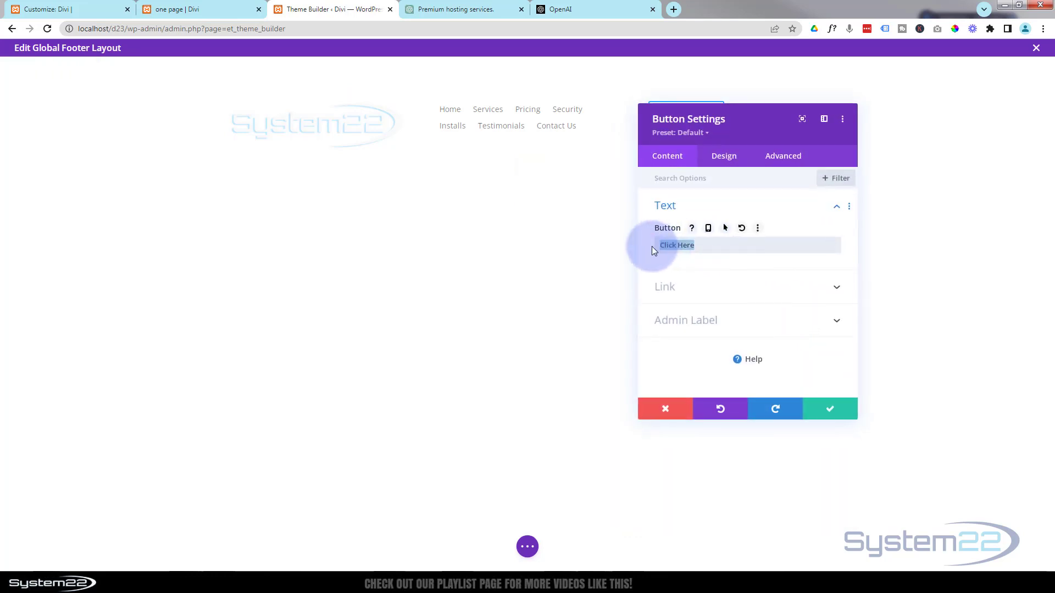
pyautogui.write('Contact')
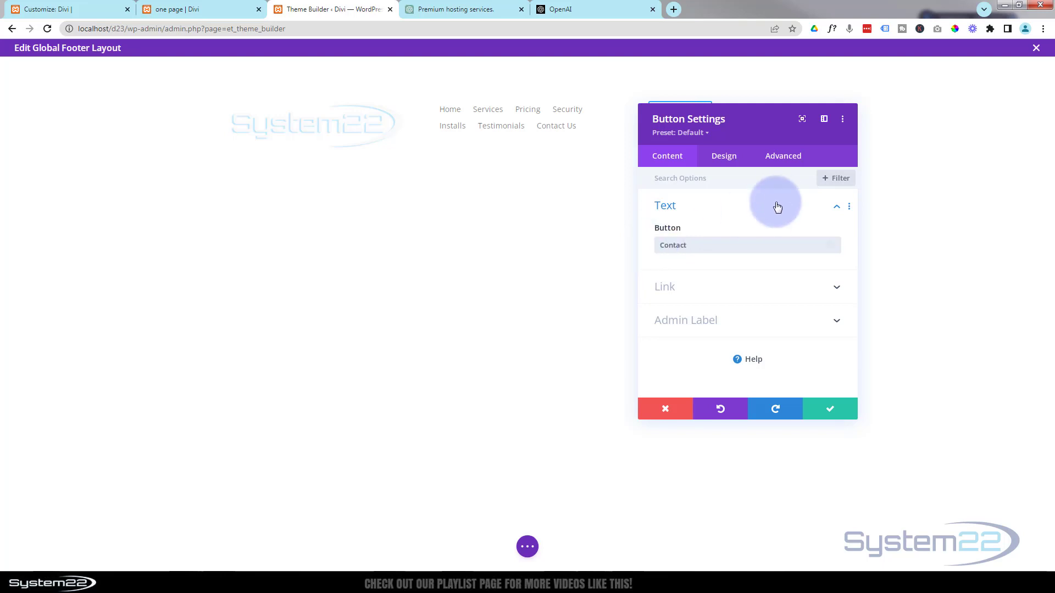
pyautogui.click(769, 290)
pyautogui.click(683, 247)
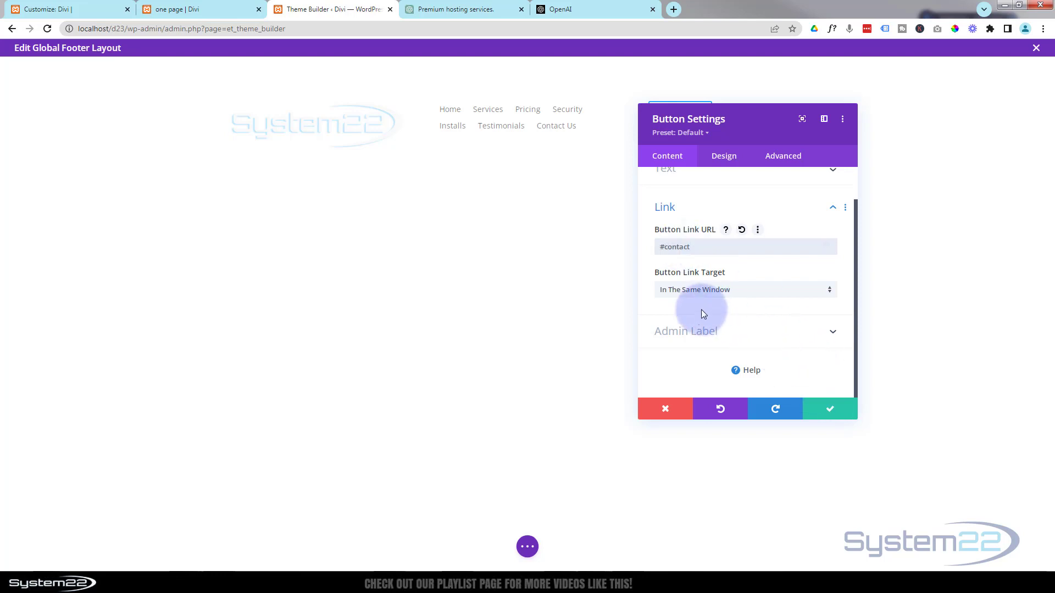
pyautogui.click(840, 408)
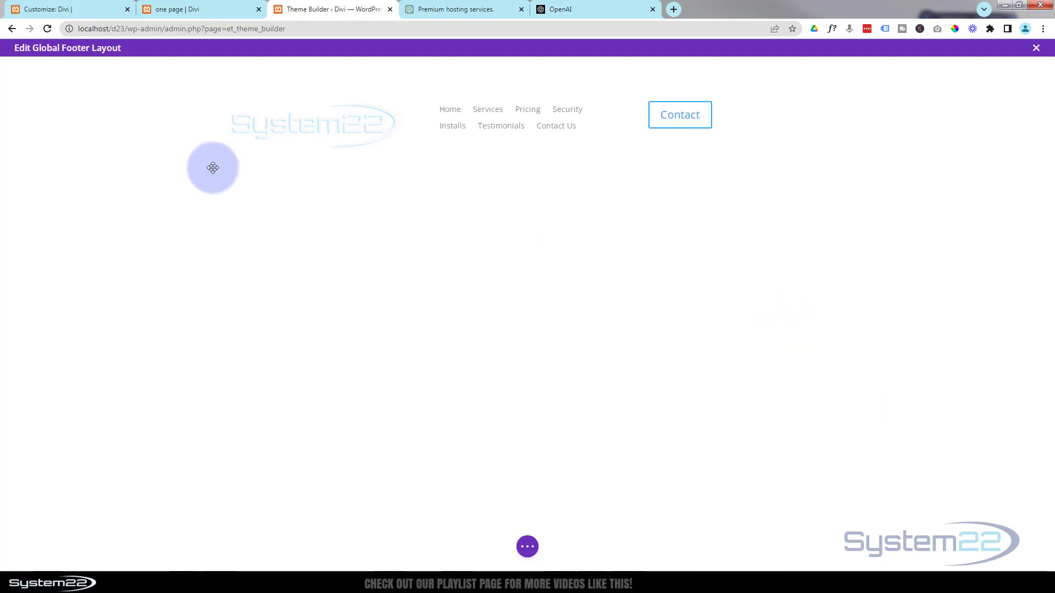
pyautogui.moveTo(163, 169)
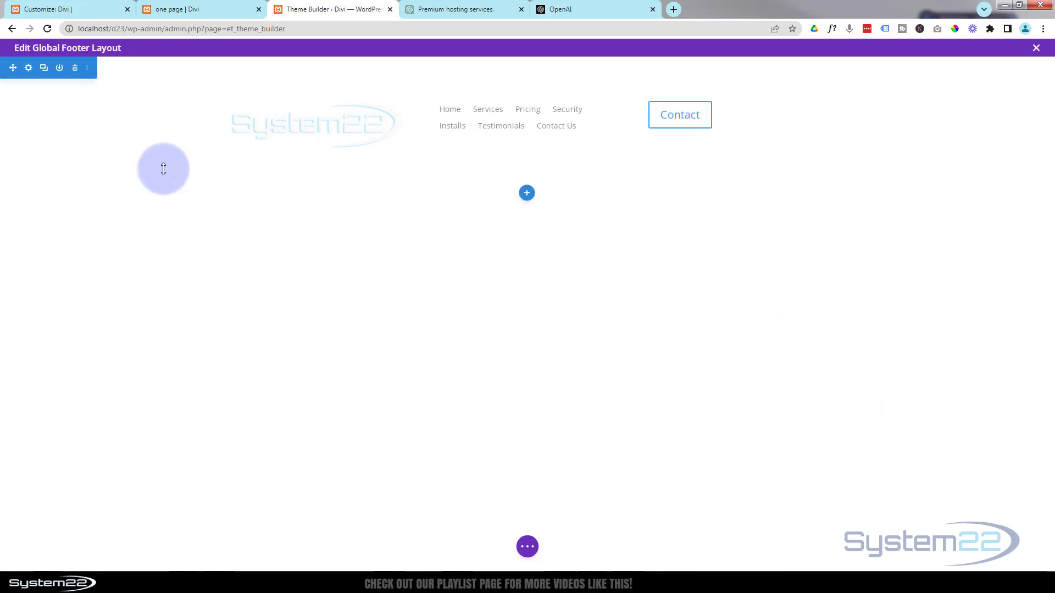
# Give the footer section a very dark grey background colour from the expanded saved palette
pyautogui.click(29, 68)
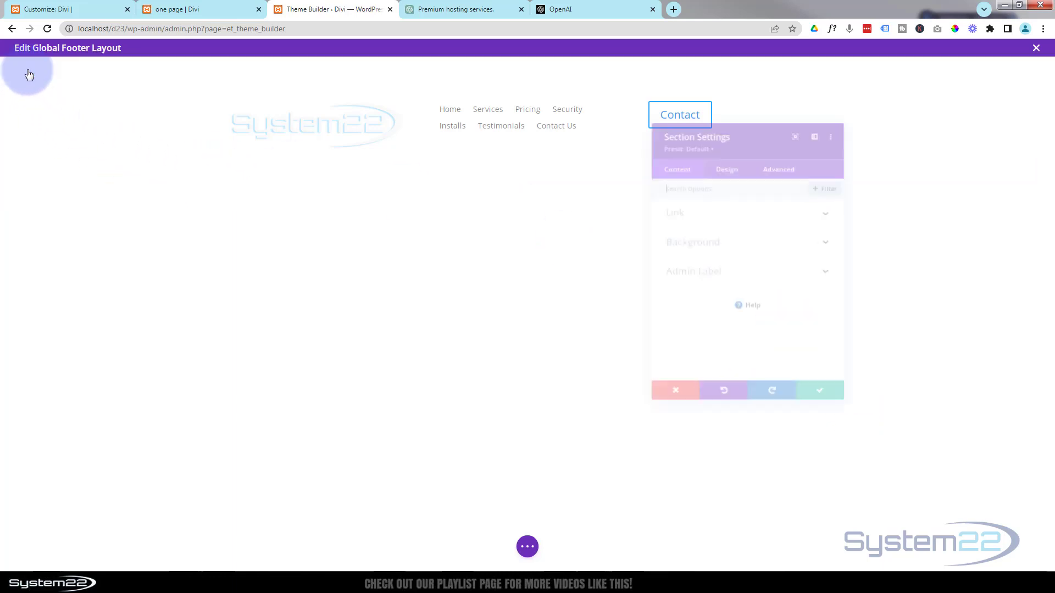
pyautogui.click(711, 250)
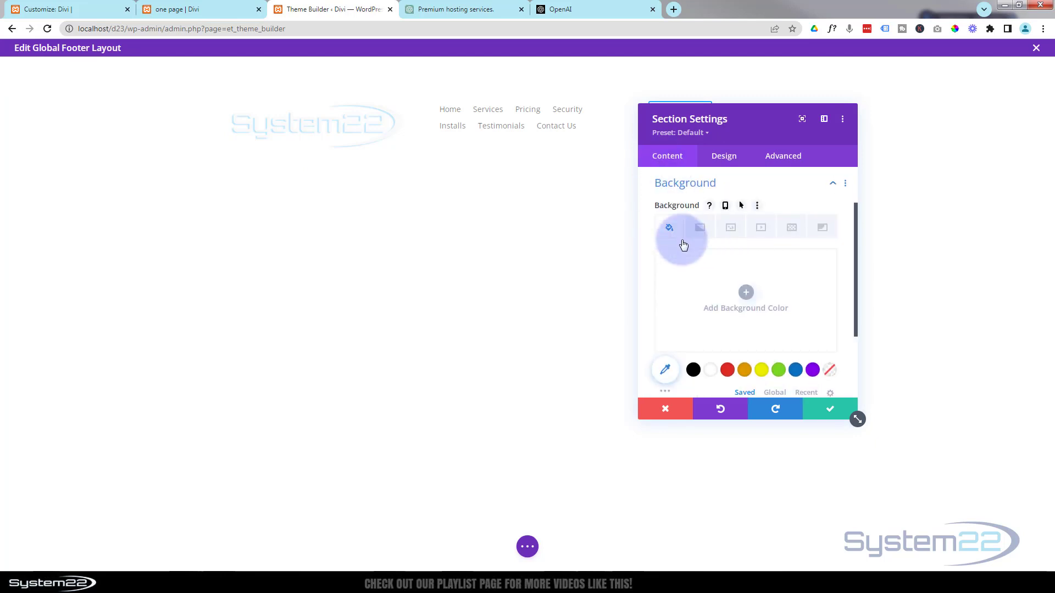
pyautogui.scroll(-1, 700, 282)
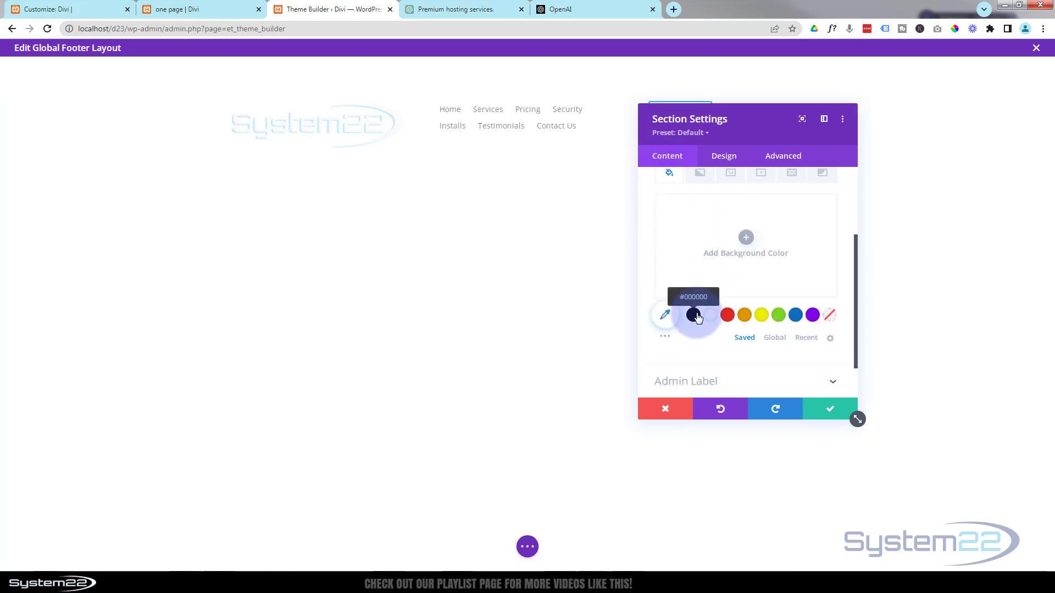
pyautogui.click(667, 340)
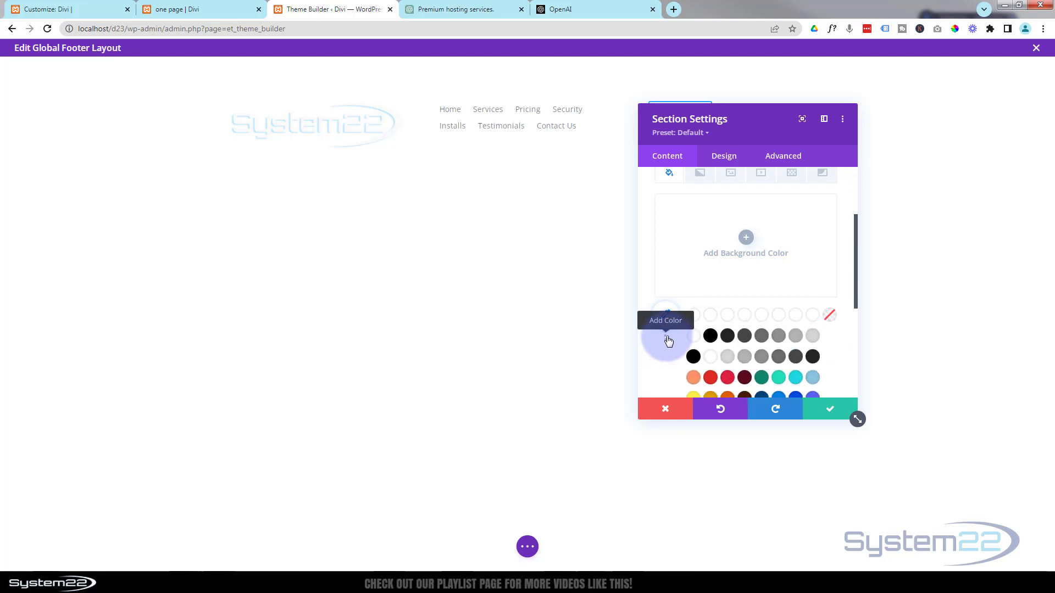
pyautogui.click(728, 336)
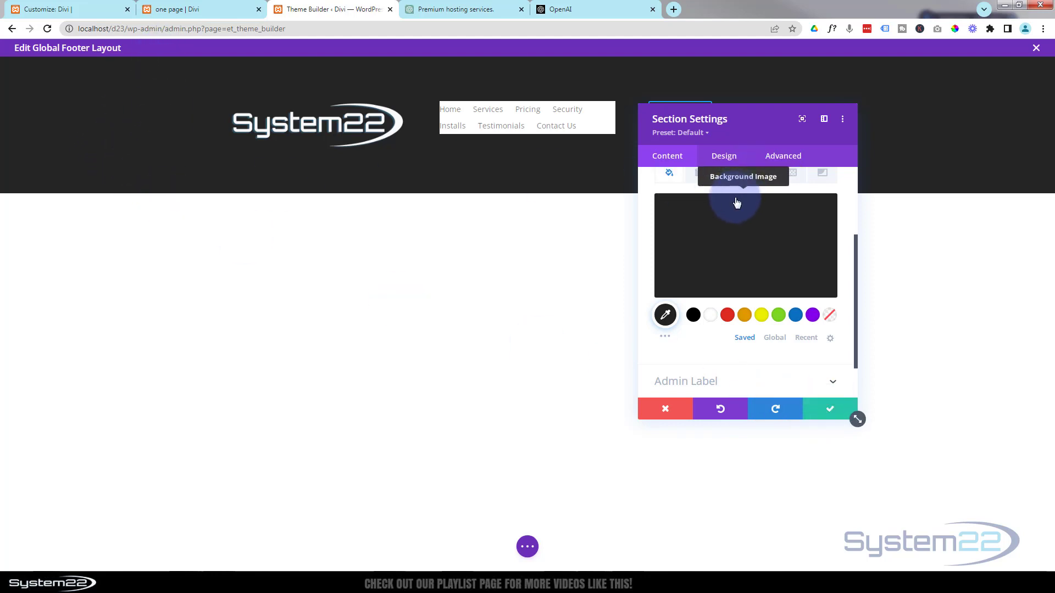
# Set the footer section's top and bottom padding to 0px and save the section settings
pyautogui.click(723, 159)
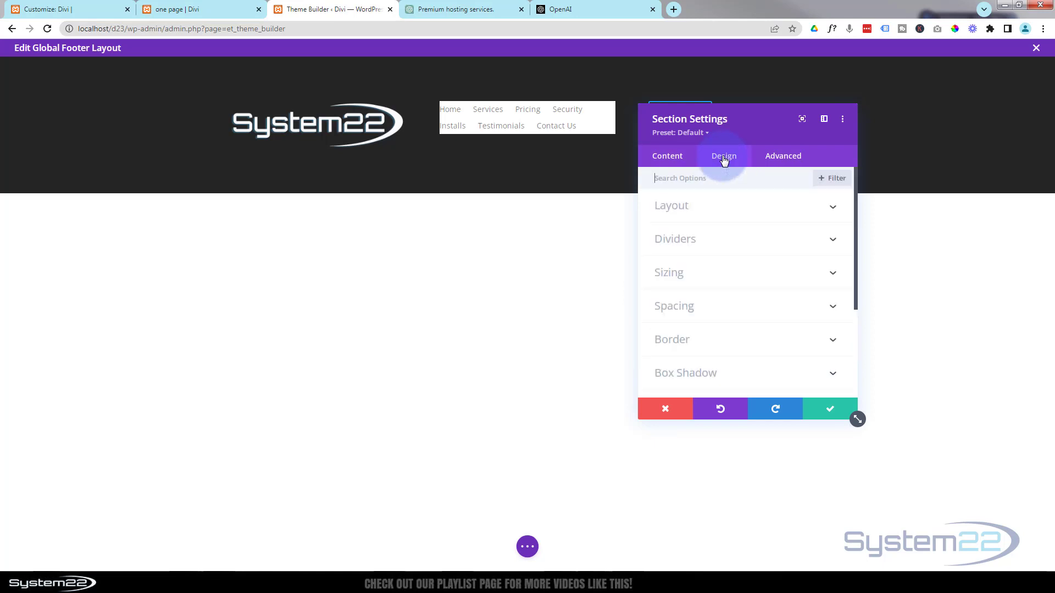
pyautogui.click(711, 302)
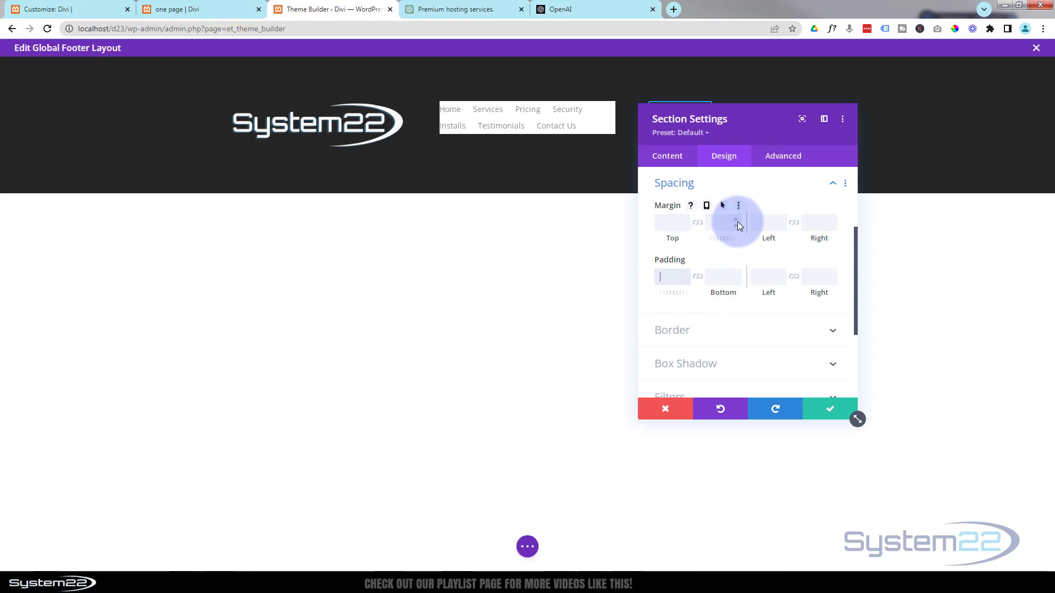
pyautogui.write('0px')
pyautogui.click(697, 278)
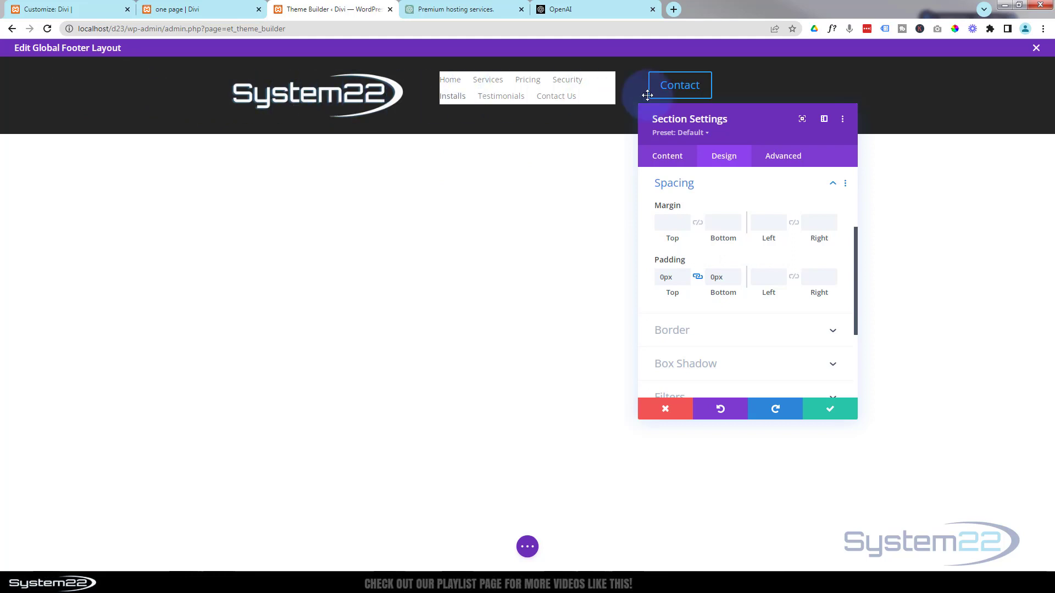
pyautogui.click(824, 412)
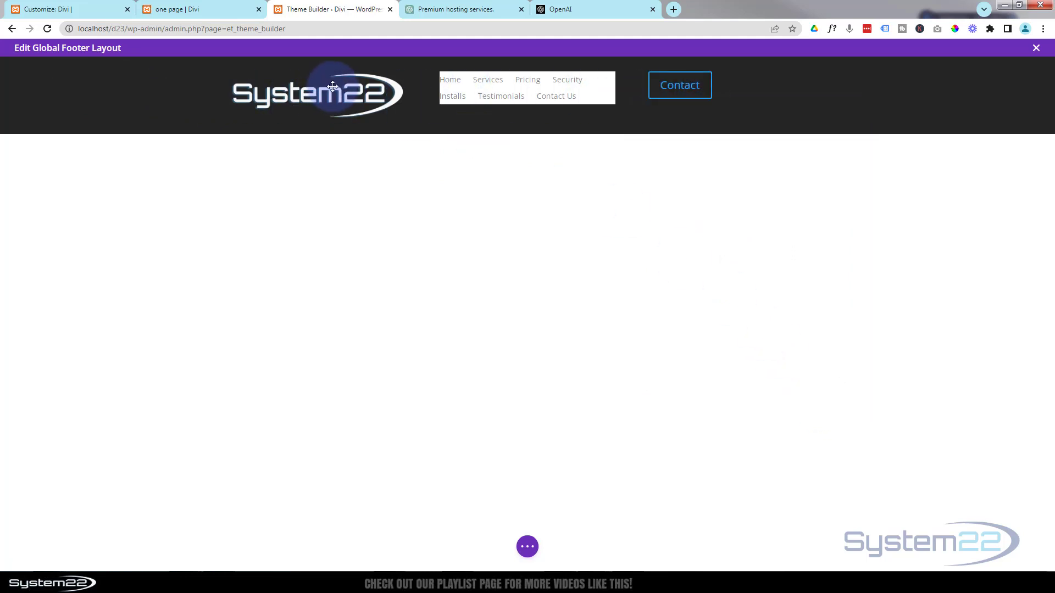
# Set the footer row's width and max width to 100% and save the row settings
pyautogui.moveTo(335, 92)
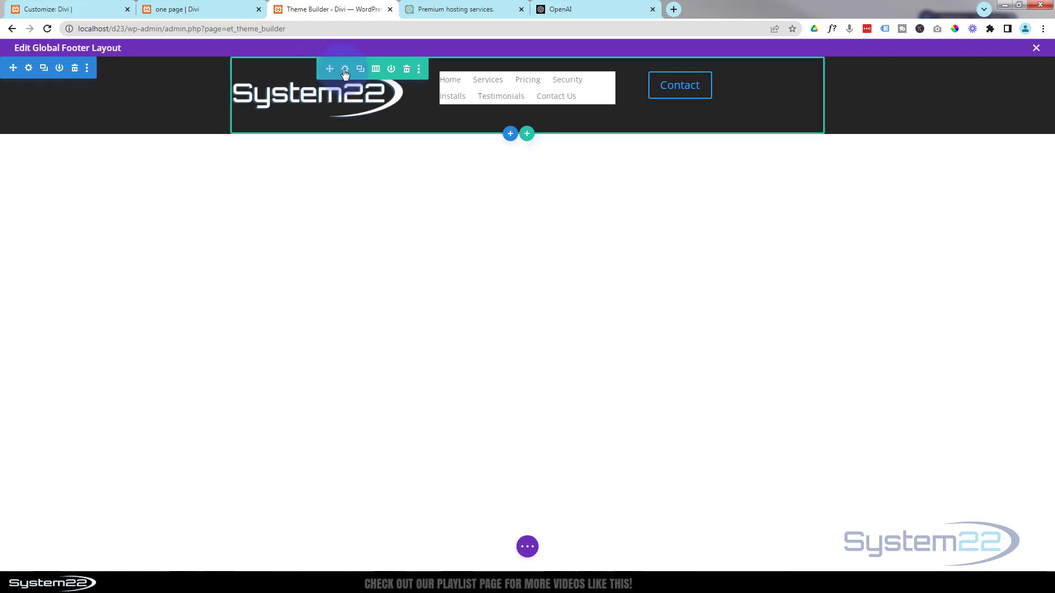
pyautogui.click(346, 70)
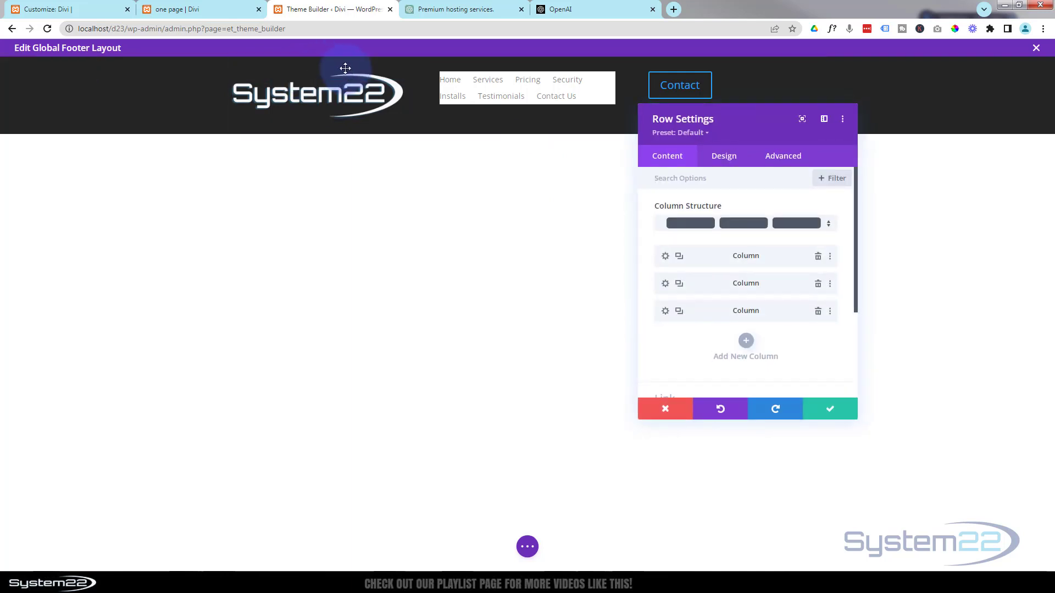
pyautogui.click(723, 158)
pyautogui.click(729, 207)
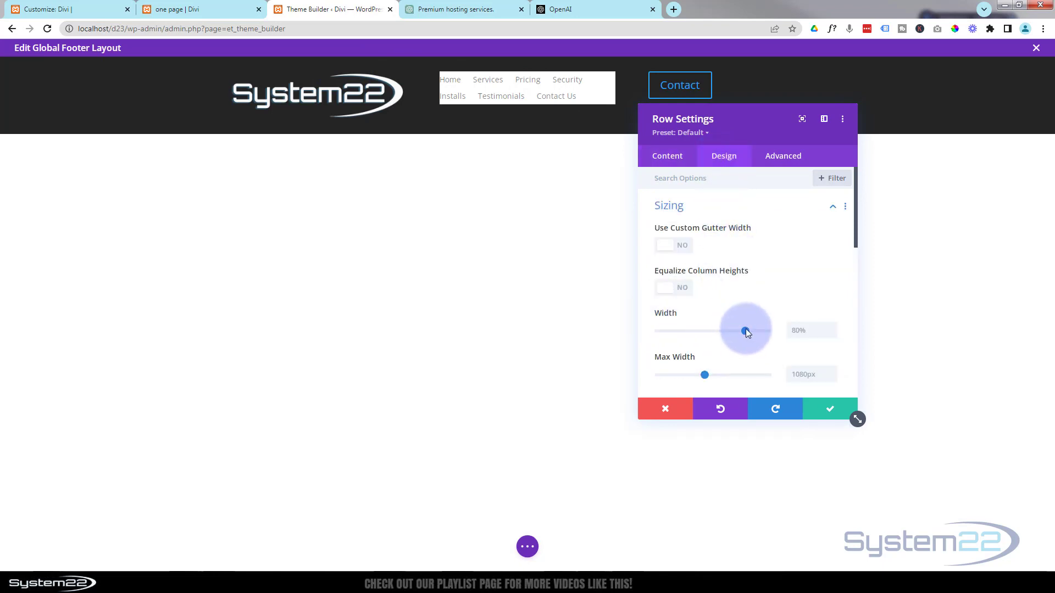
pyautogui.moveTo(806, 330); pyautogui.dragTo(787, 325)
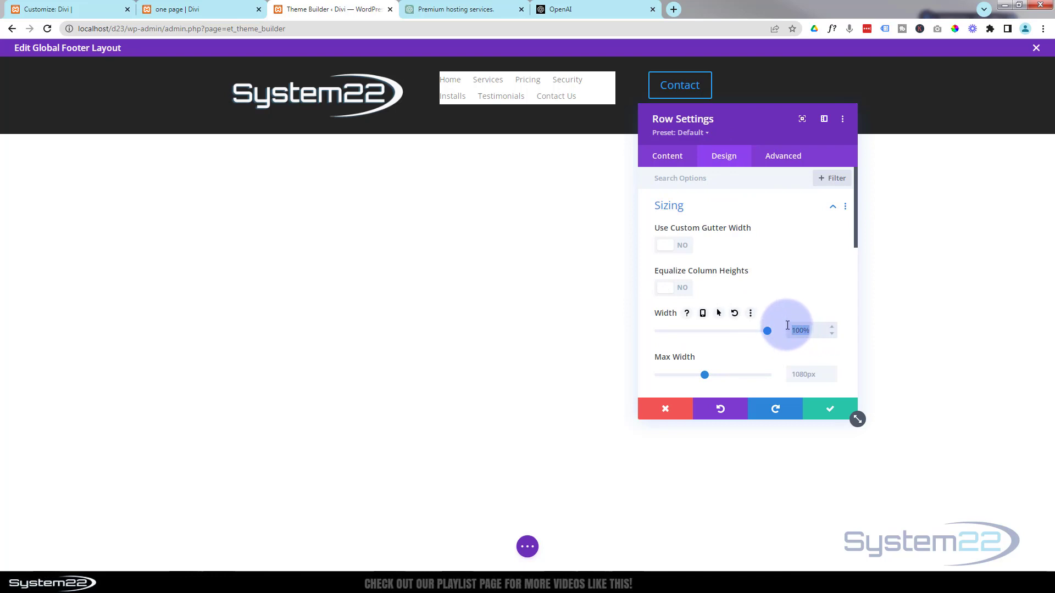
pyautogui.click(795, 374)
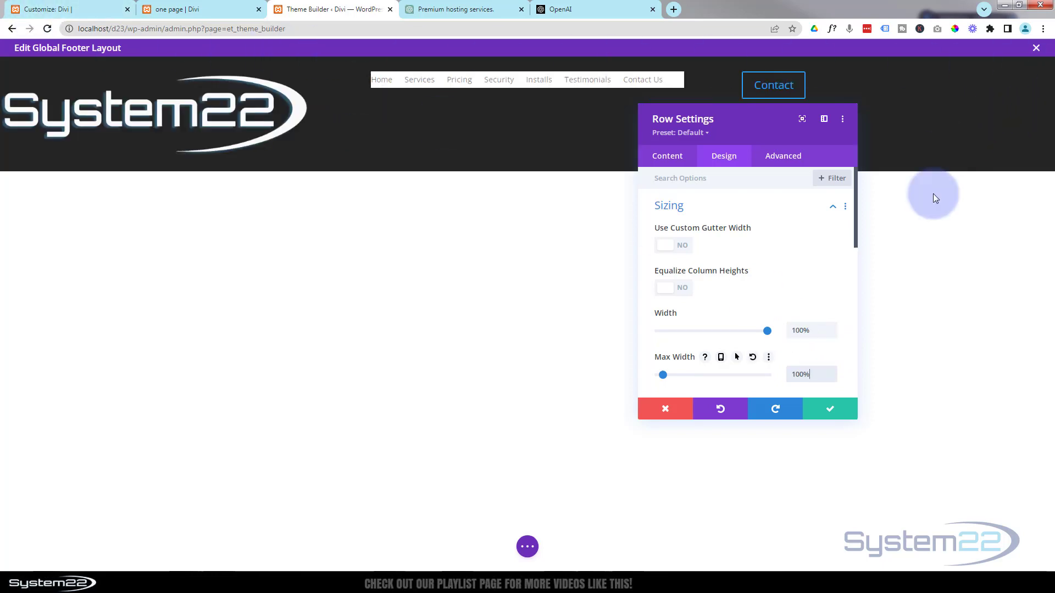
pyautogui.click(831, 413)
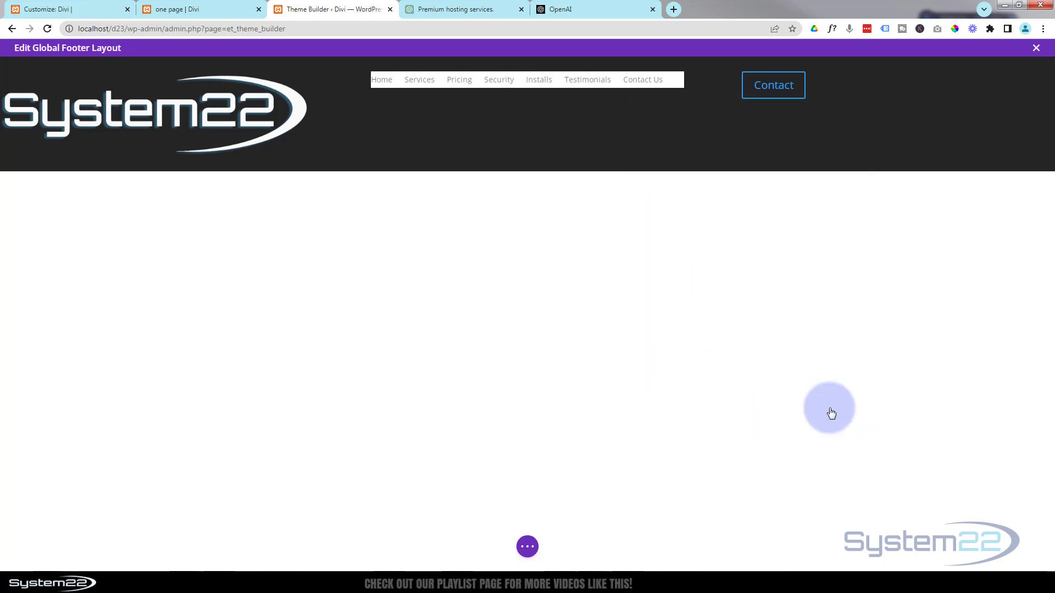
# Set the footer logo image's width to 30%, centre its module alignment and save it
pyautogui.moveTo(154, 110)
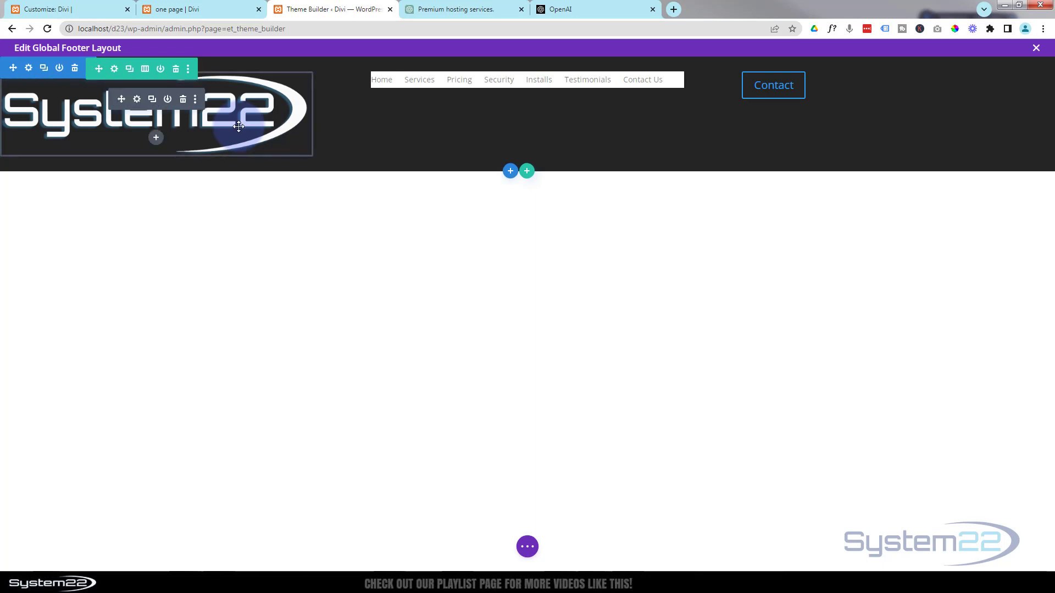
pyautogui.click(137, 100)
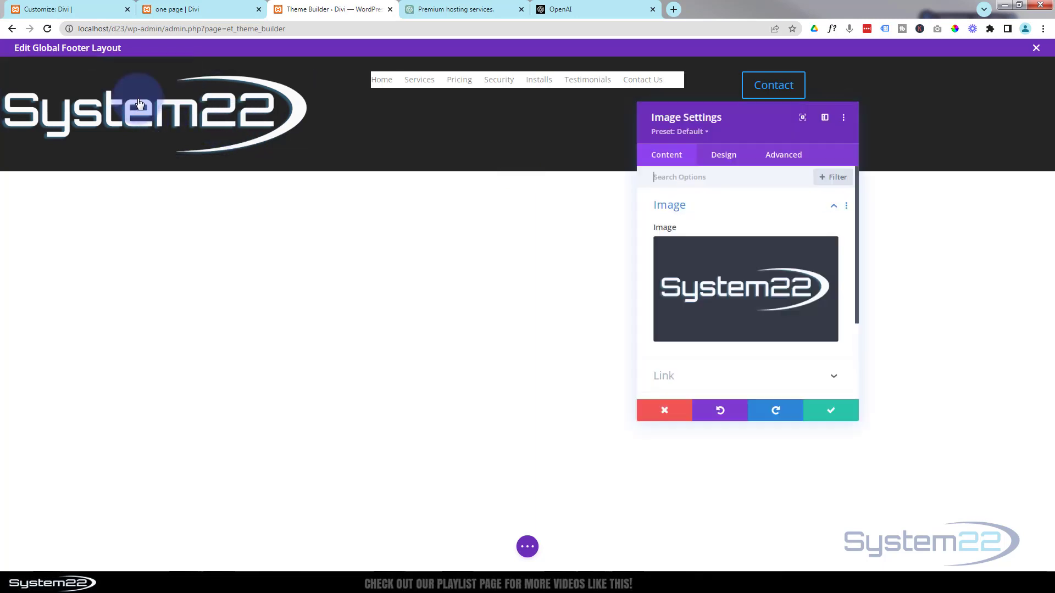
pyautogui.click(729, 159)
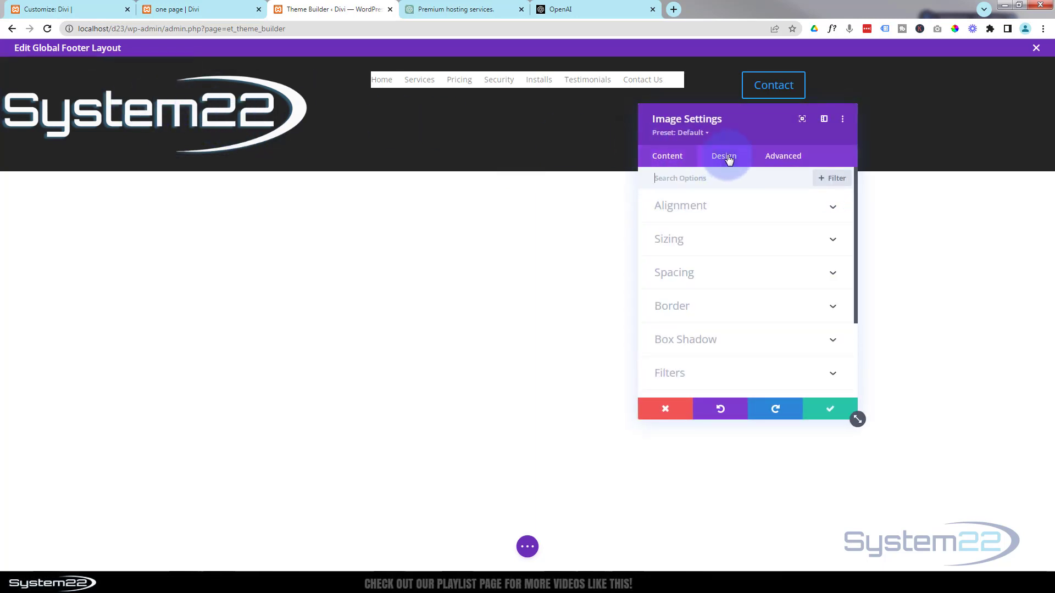
pyautogui.click(734, 245)
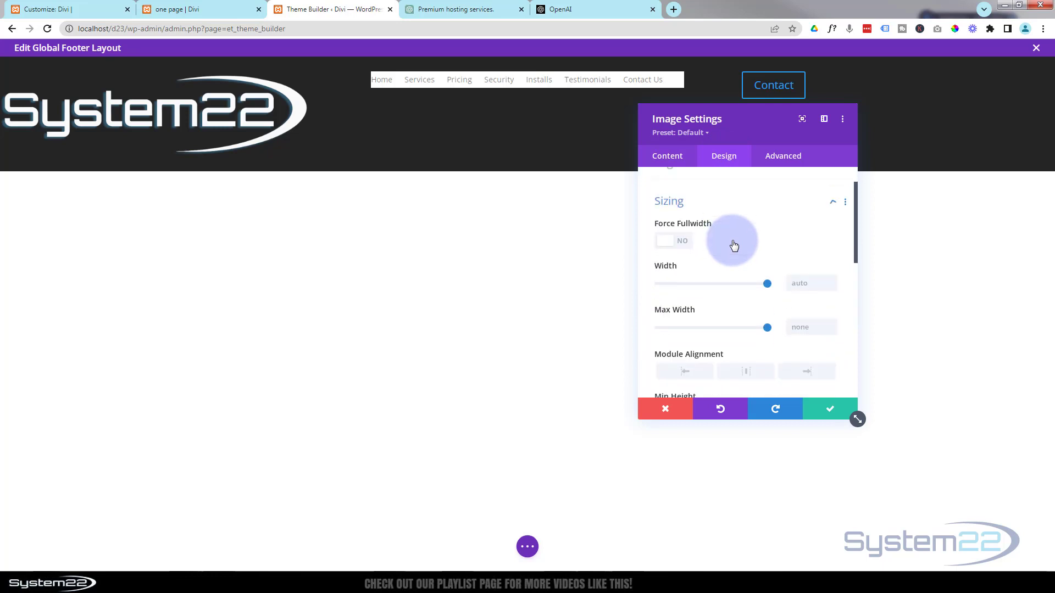
pyautogui.moveTo(766, 266); pyautogui.dragTo(691, 266)
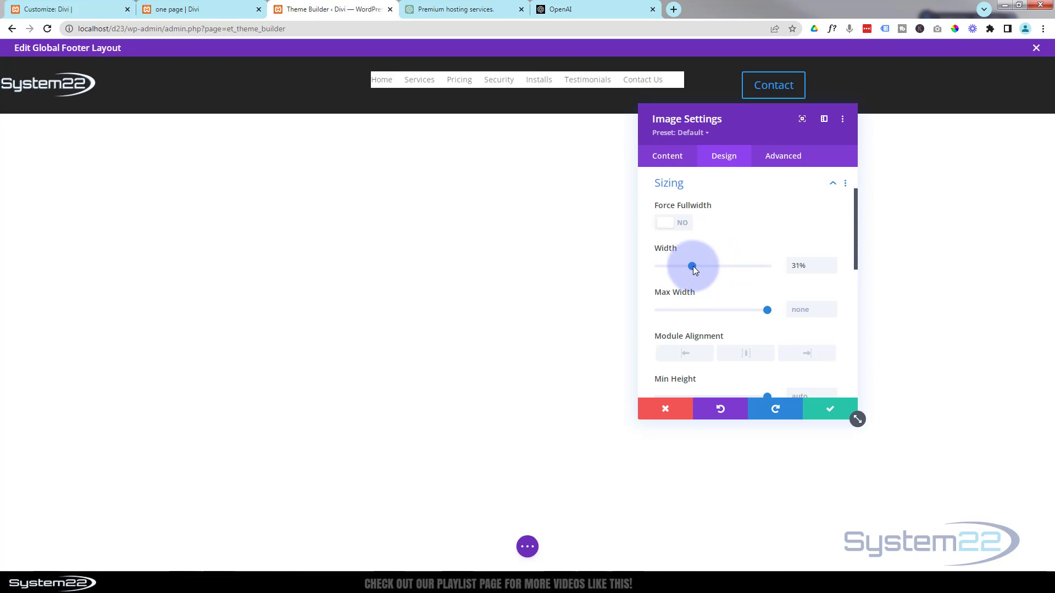
pyautogui.click(832, 270)
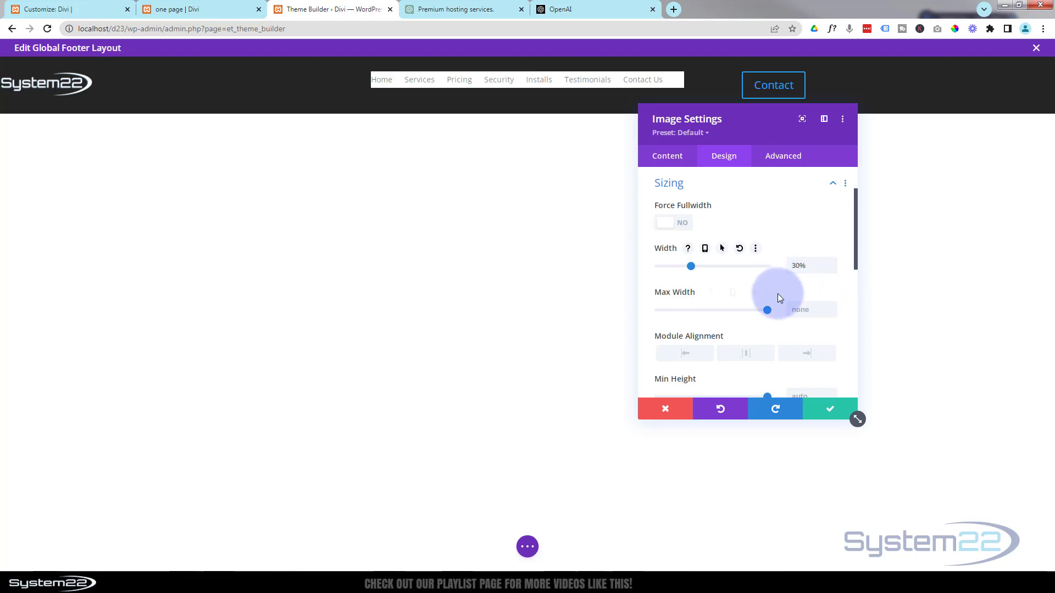
pyautogui.click(748, 356)
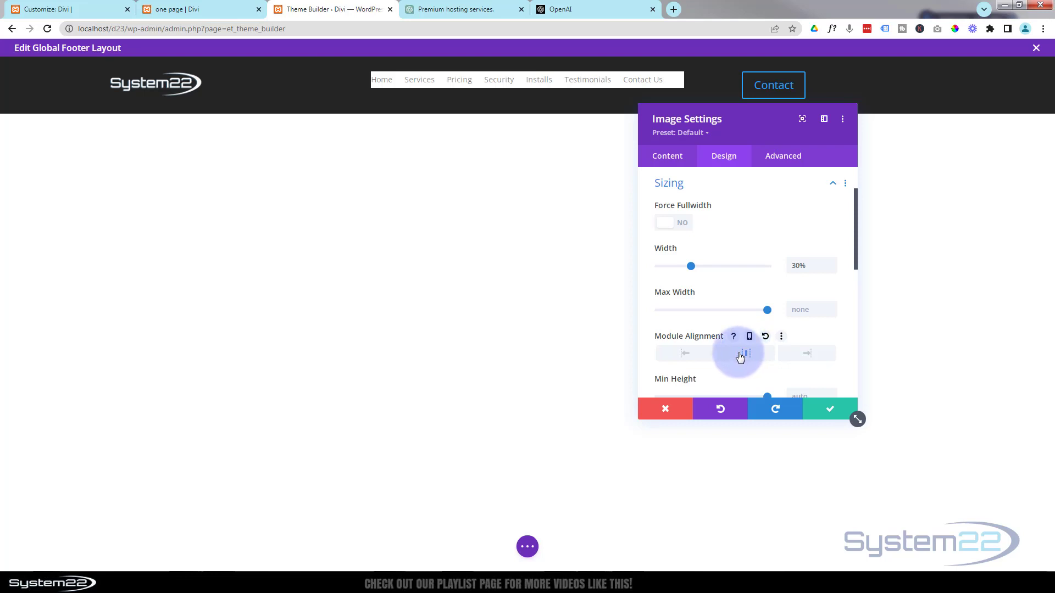
pyautogui.click(828, 414)
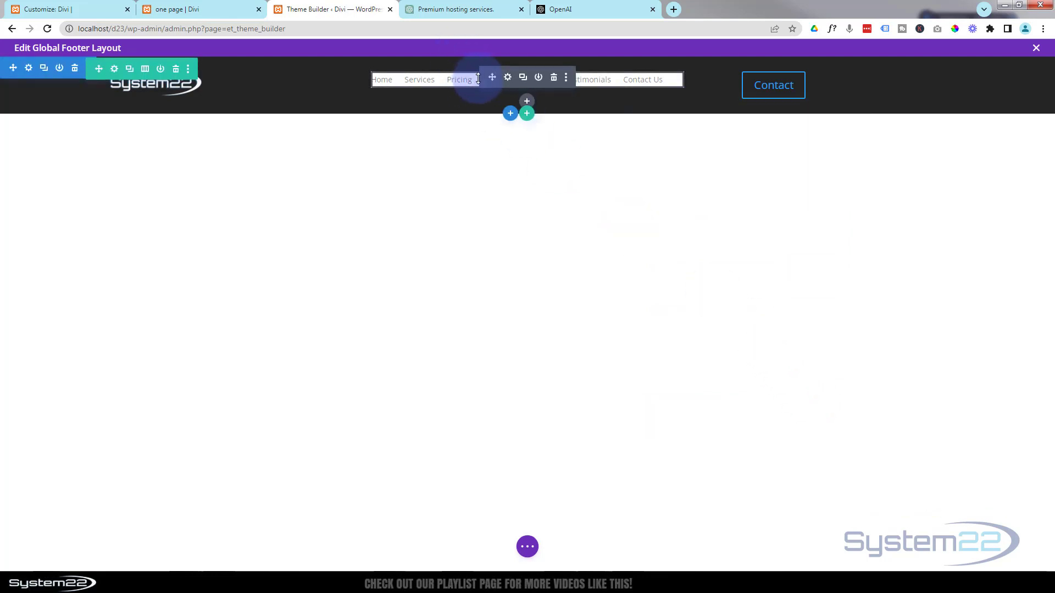
# Remove the background colour from the Menu module in the footer's middle column
pyautogui.click(508, 82)
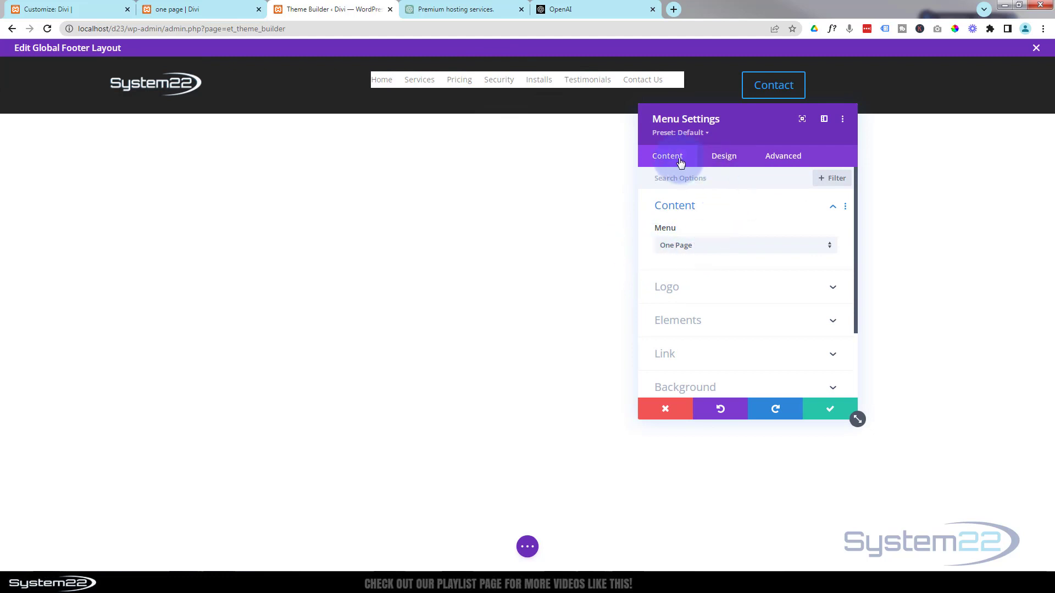
pyautogui.scroll(-3, 727, 246)
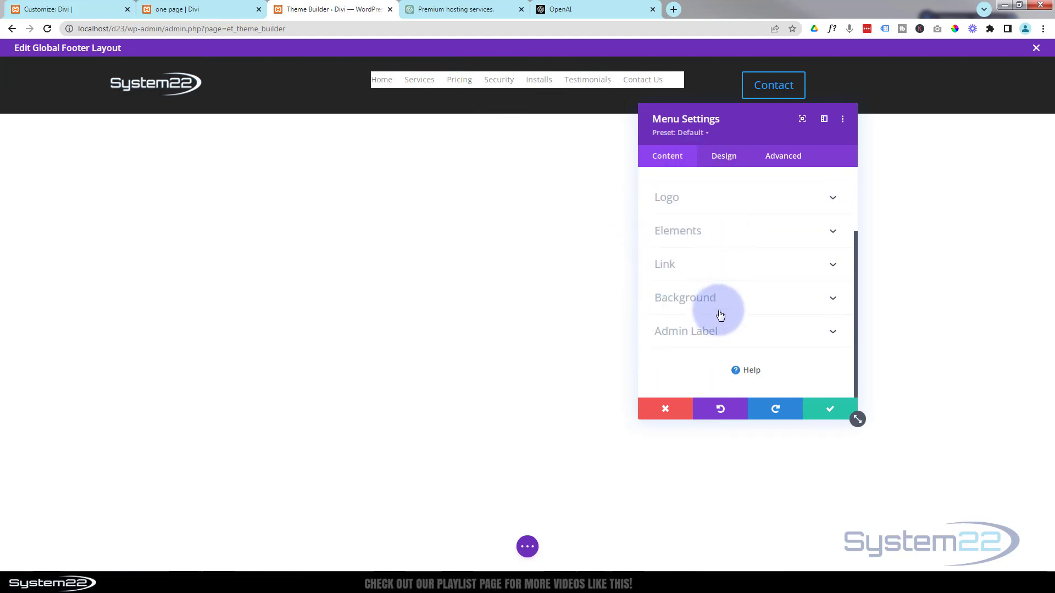
pyautogui.click(724, 304)
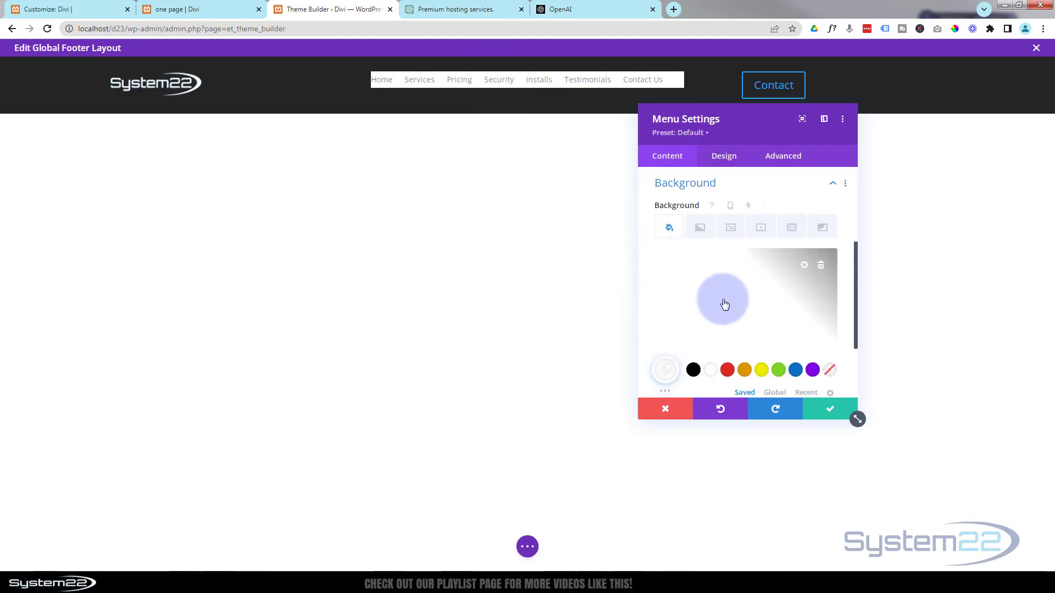
pyautogui.click(820, 266)
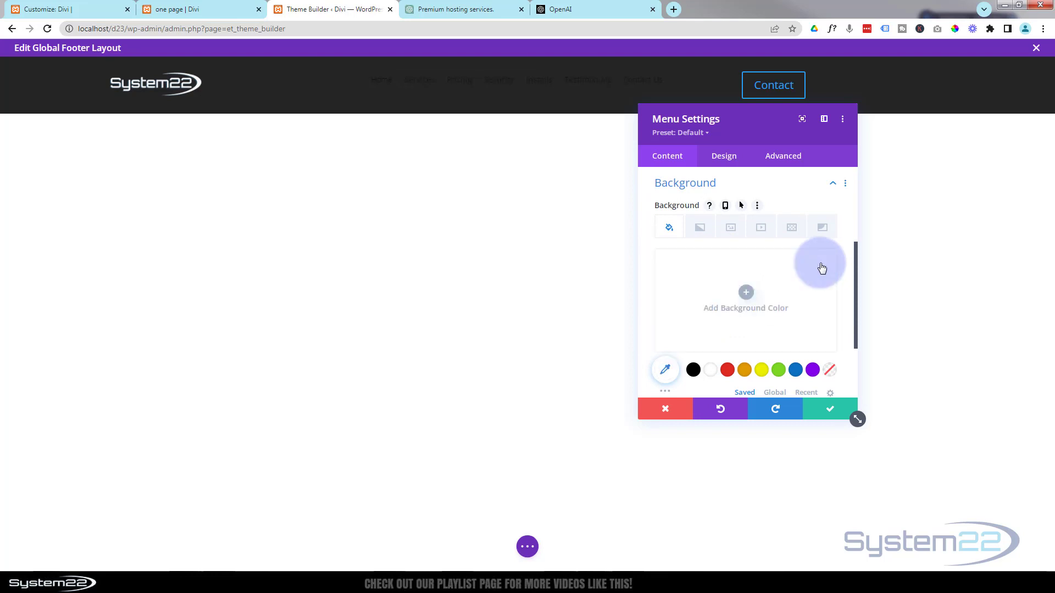
# Set the footer Menu module's layout style to Centered
pyautogui.click(726, 158)
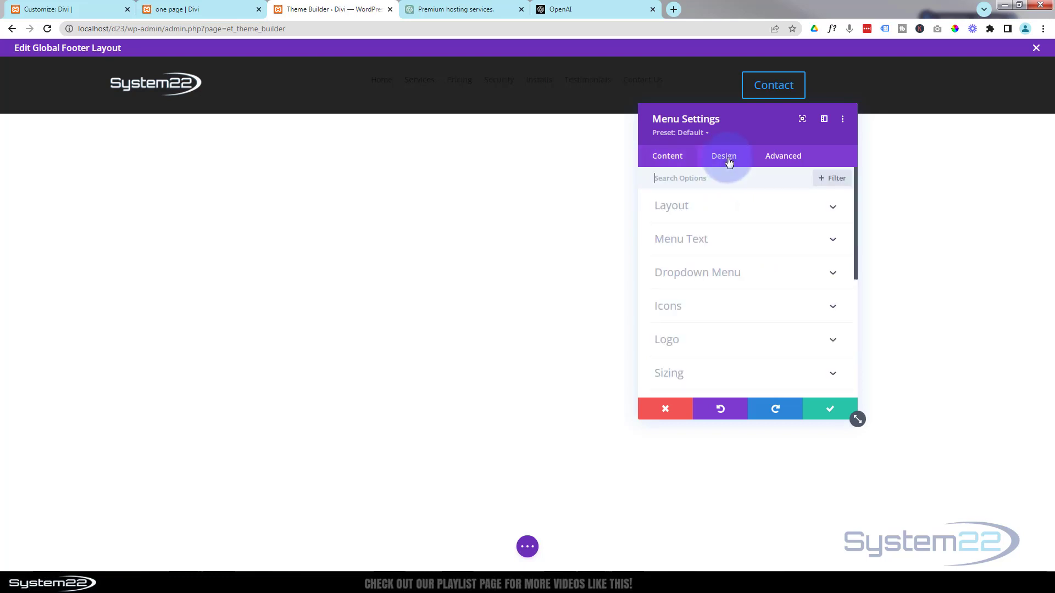
pyautogui.click(732, 210)
pyautogui.click(743, 245)
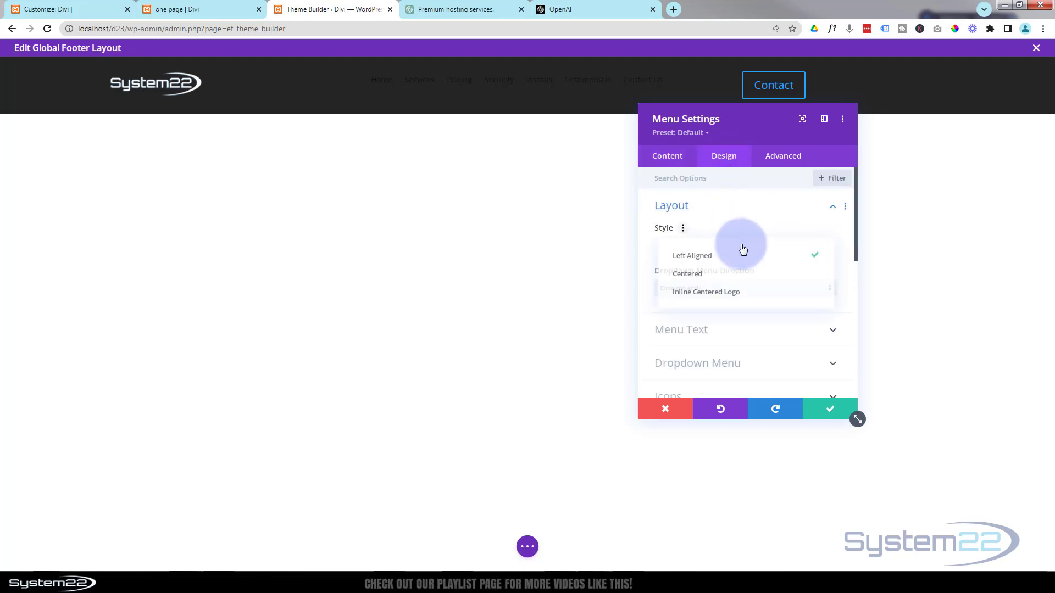
pyautogui.click(717, 281)
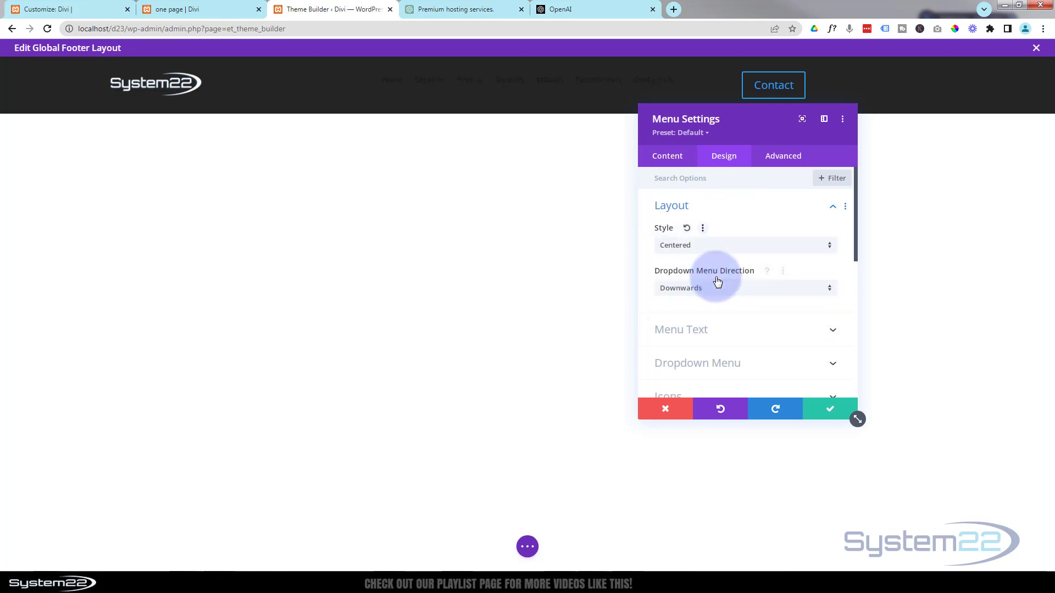
# Set the footer menu's active link colour and menu text colour to white (#ffffff) and save the module
pyautogui.click(727, 329)
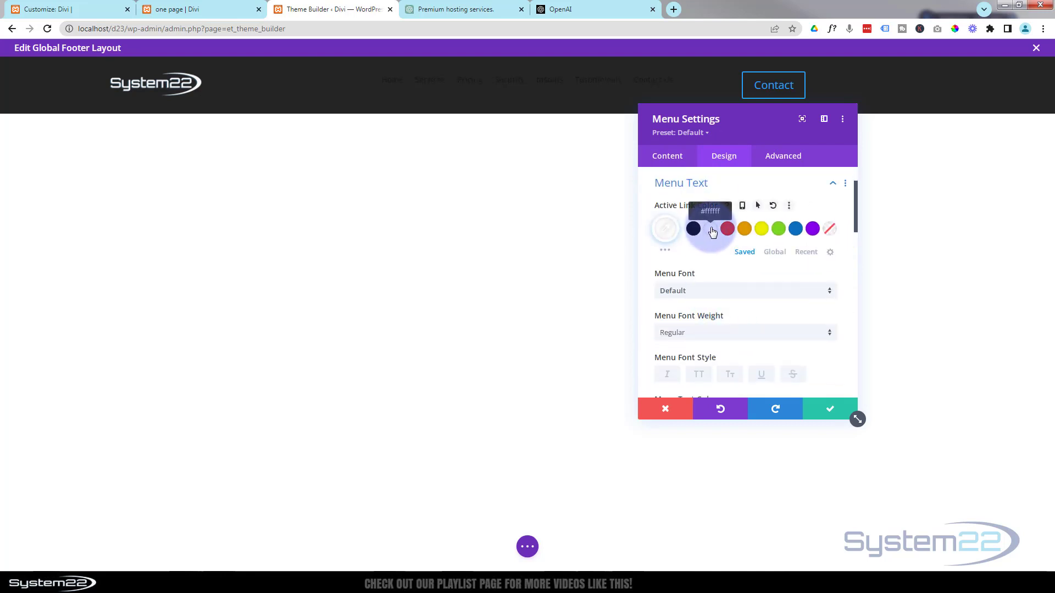
pyautogui.scroll(-3, 712, 273)
pyautogui.scroll(-1, 711, 269)
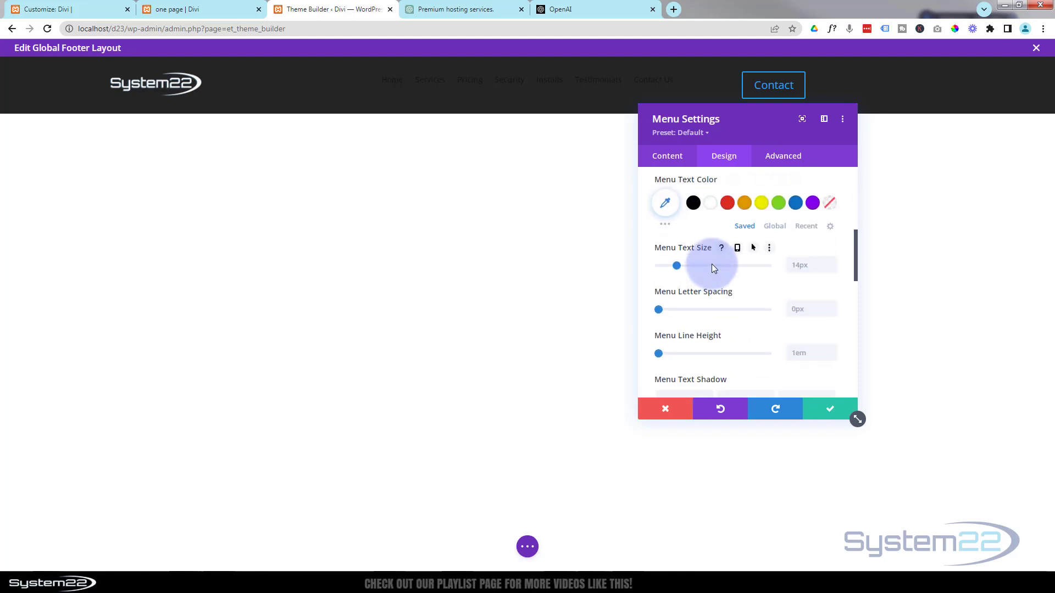
pyautogui.click(710, 205)
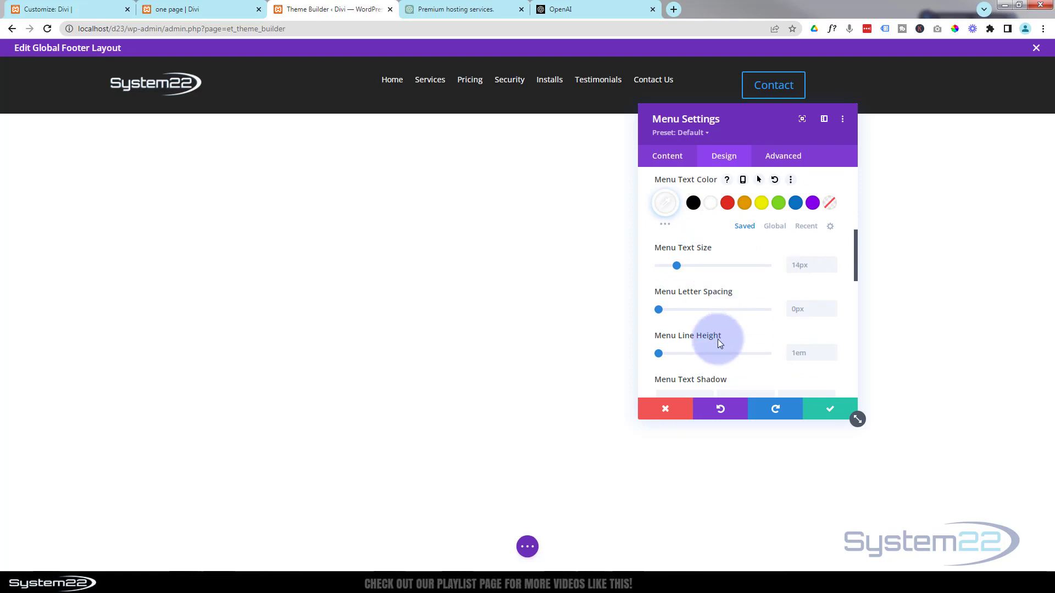
pyautogui.scroll(2, 717, 339)
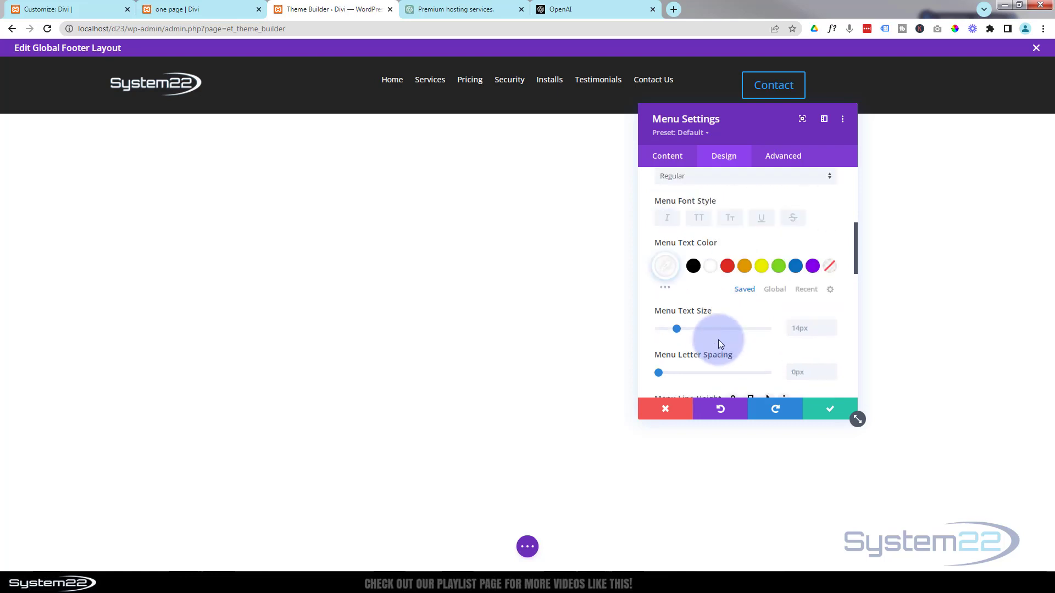
pyautogui.click(834, 411)
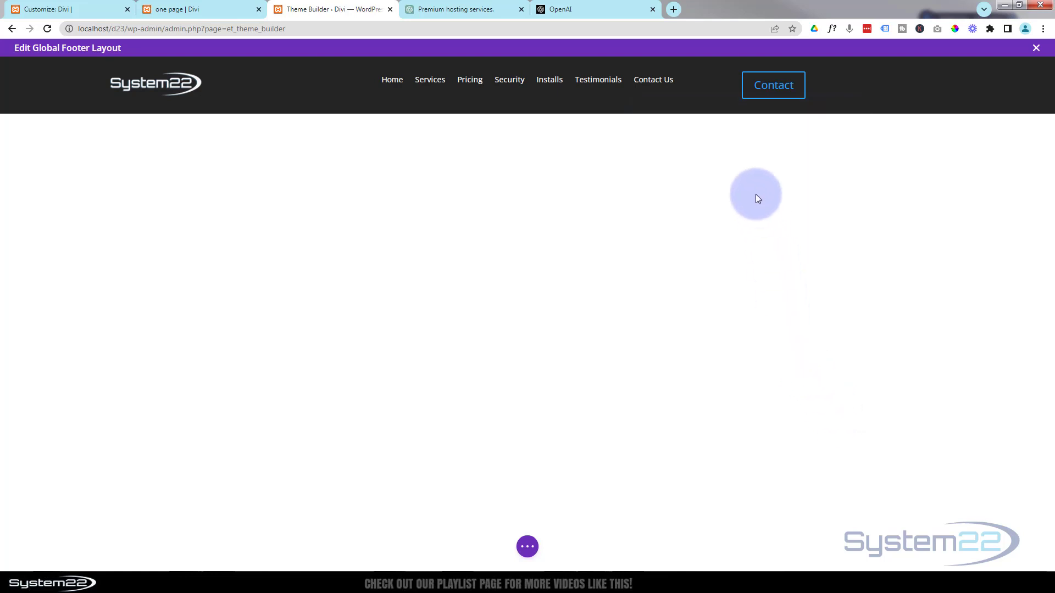
# Set the button alignment of the footer's Contact button module to centre
pyautogui.moveTo(773, 90)
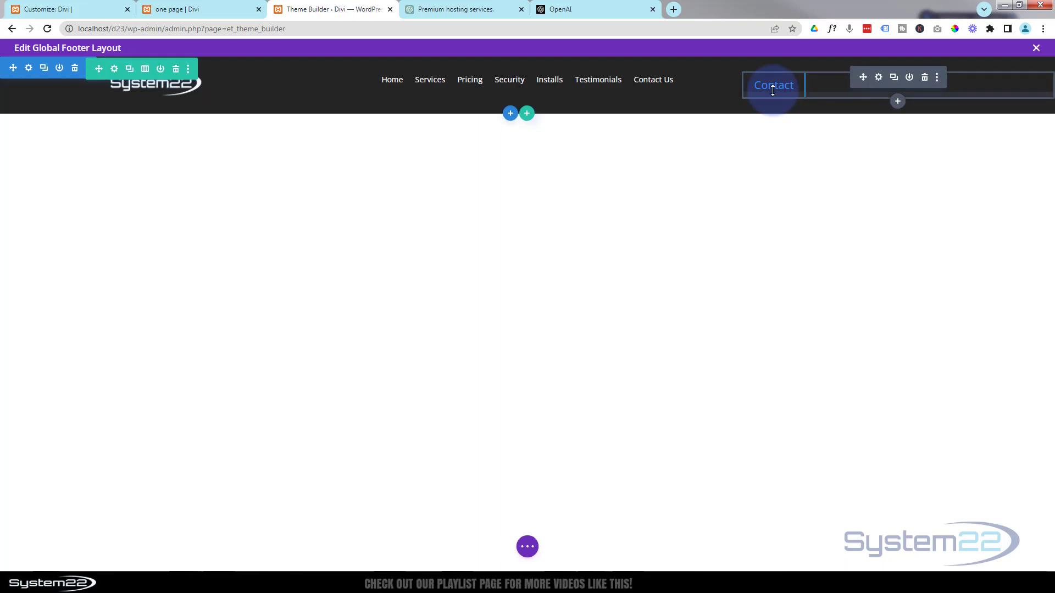
pyautogui.click(880, 79)
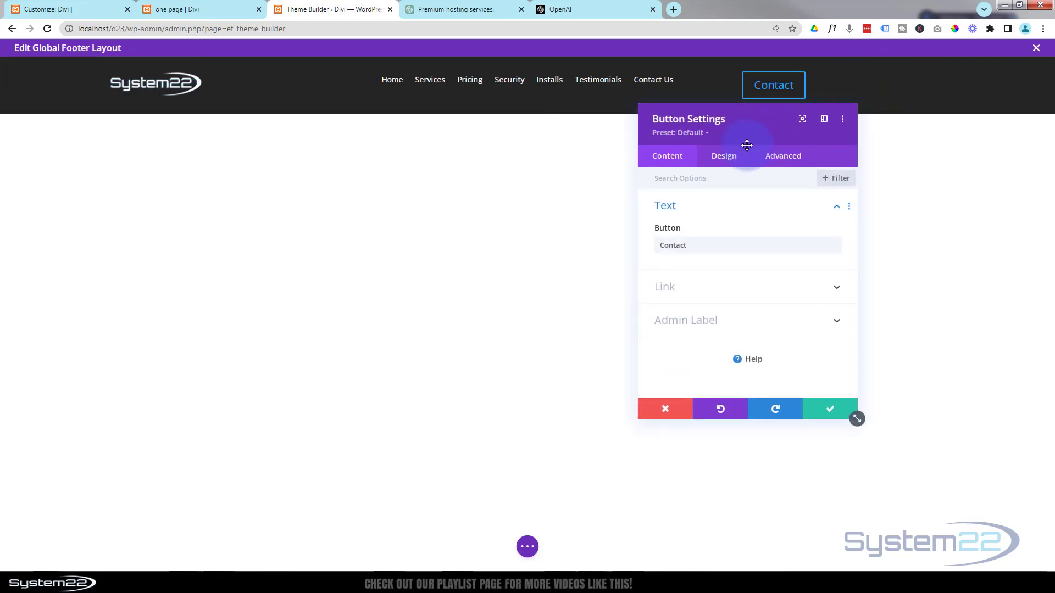
pyautogui.click(731, 158)
pyautogui.click(749, 212)
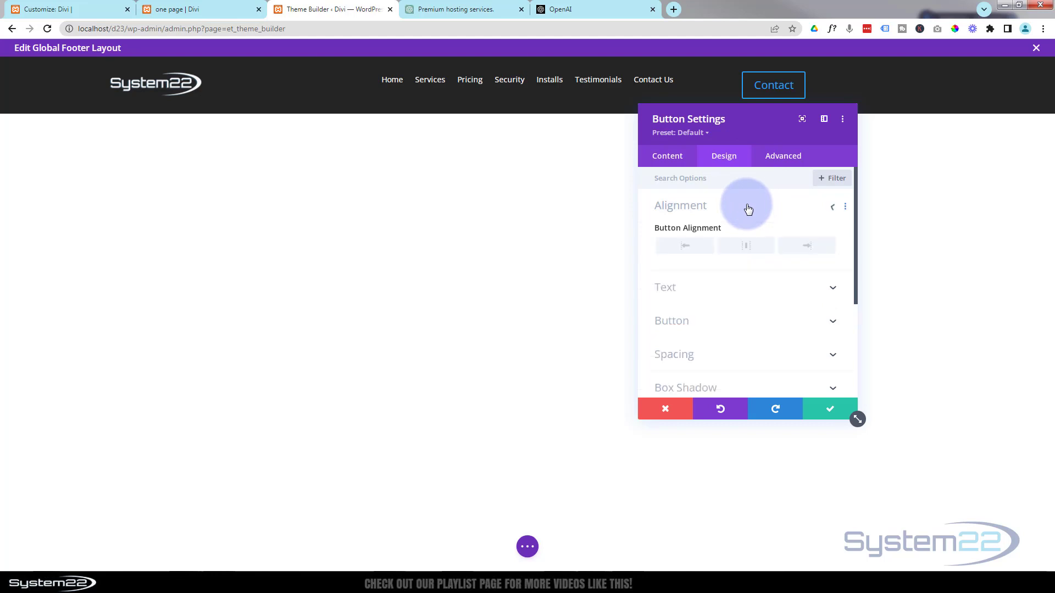
pyautogui.click(745, 247)
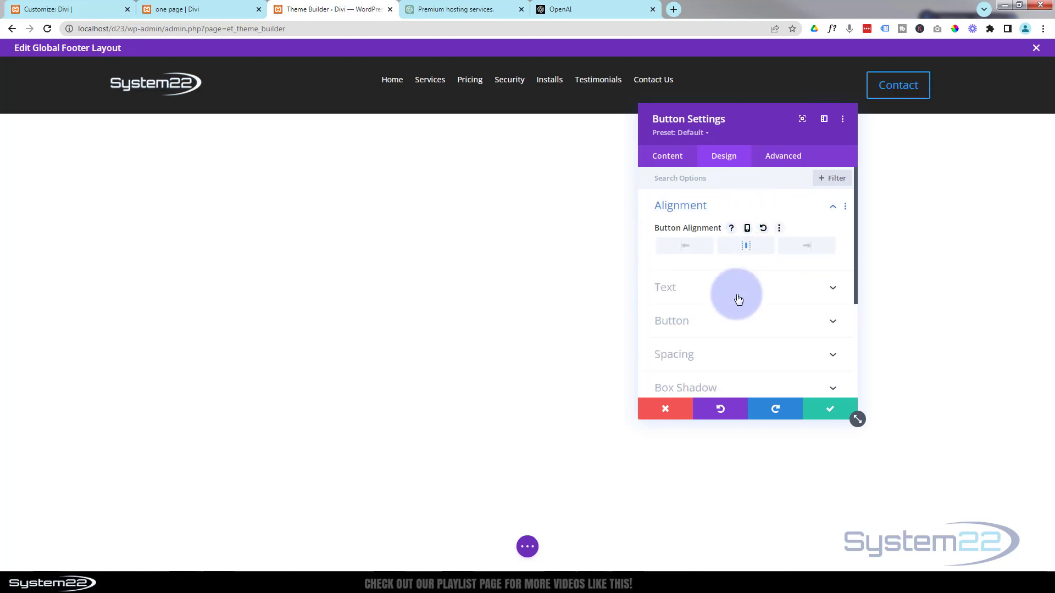
# Enable custom styles for the footer's Contact button, set its text colour to white (#ffffff) and save the module
pyautogui.click(733, 319)
pyautogui.click(681, 233)
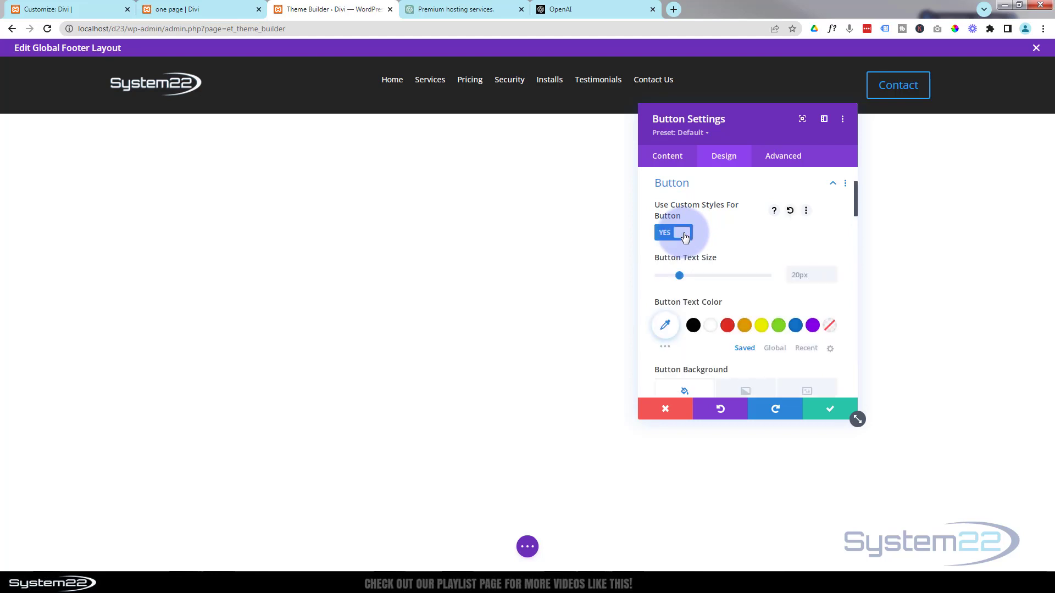
pyautogui.click(710, 326)
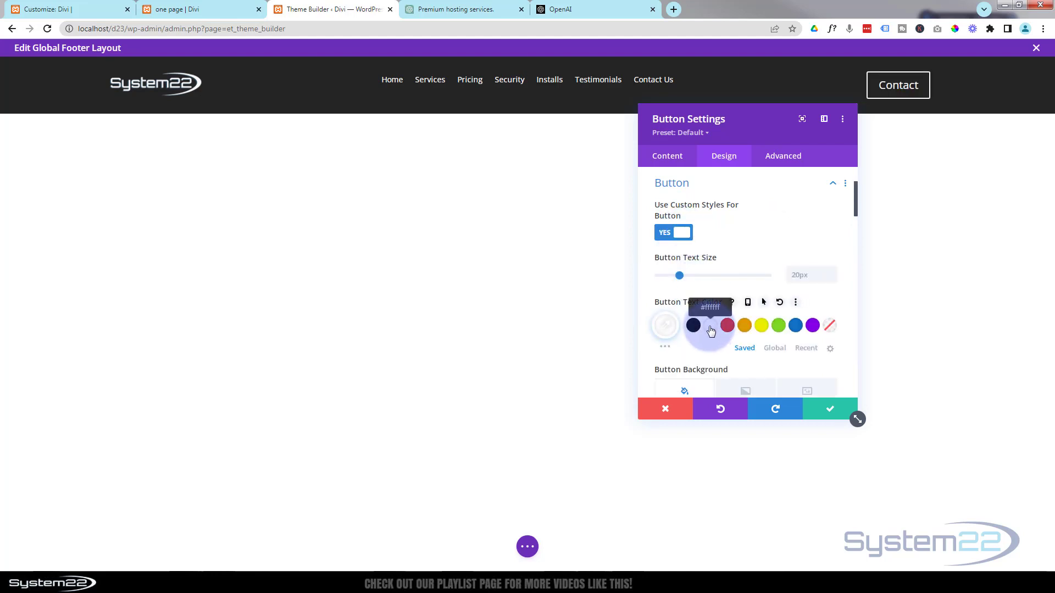
pyautogui.click(831, 411)
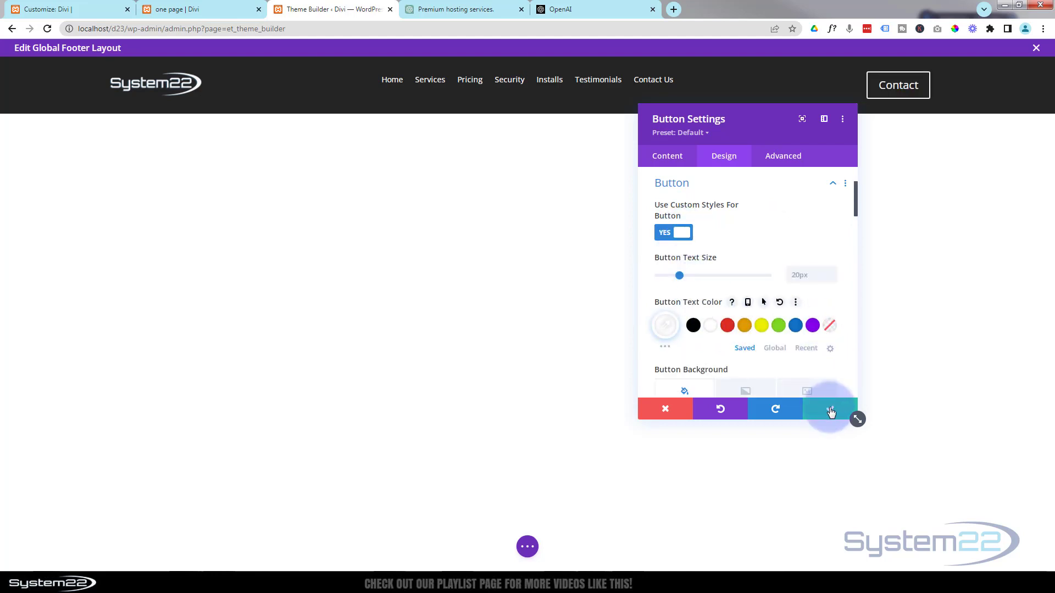
pyautogui.click(830, 411)
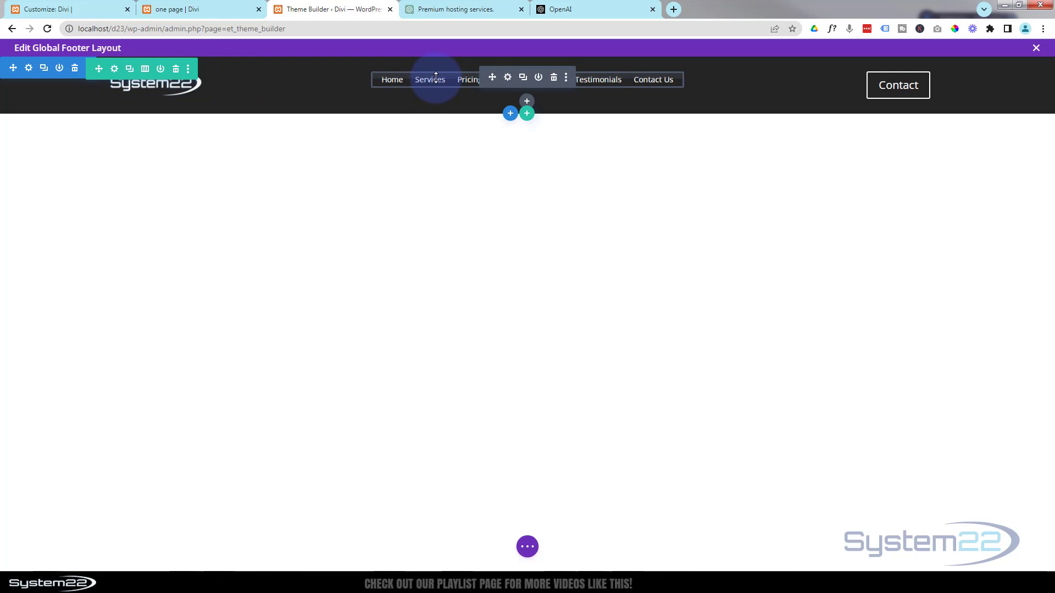
# Set the footer Menu module's top padding to 10px and save the module
pyautogui.click(509, 79)
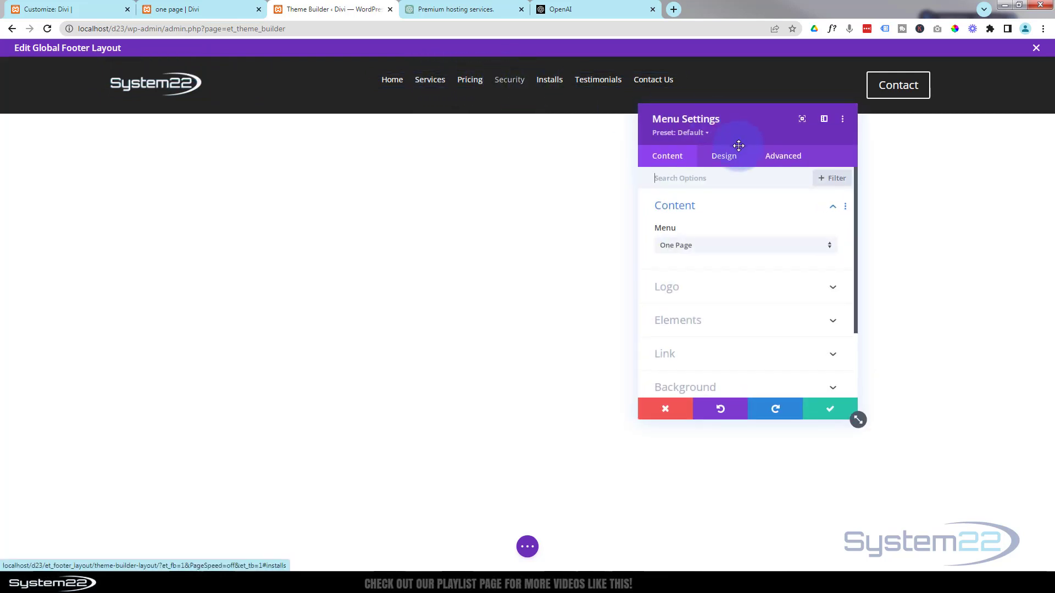
pyautogui.click(728, 159)
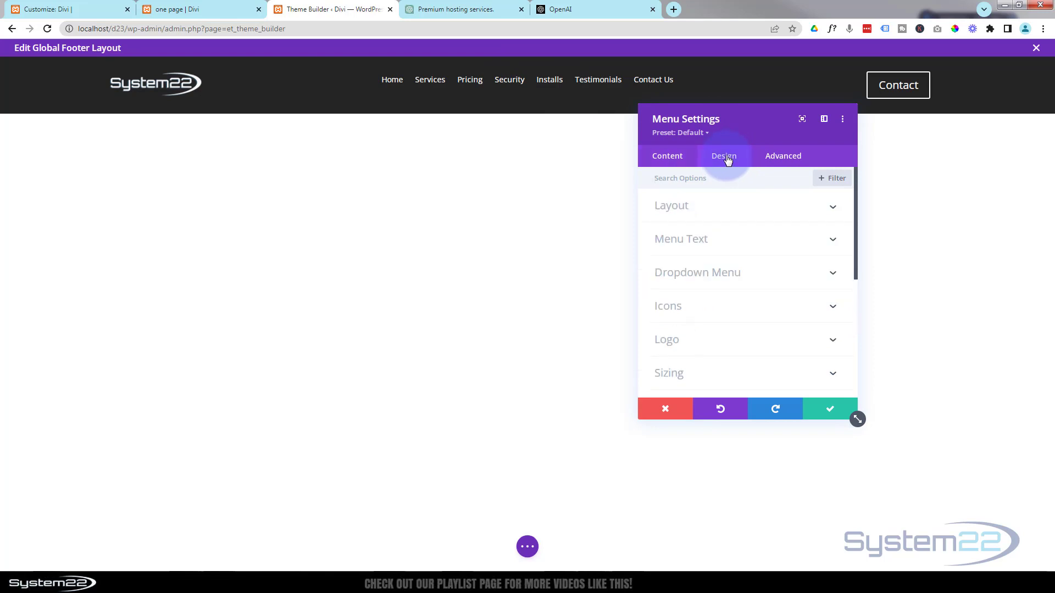
pyautogui.scroll(-2, 749, 327)
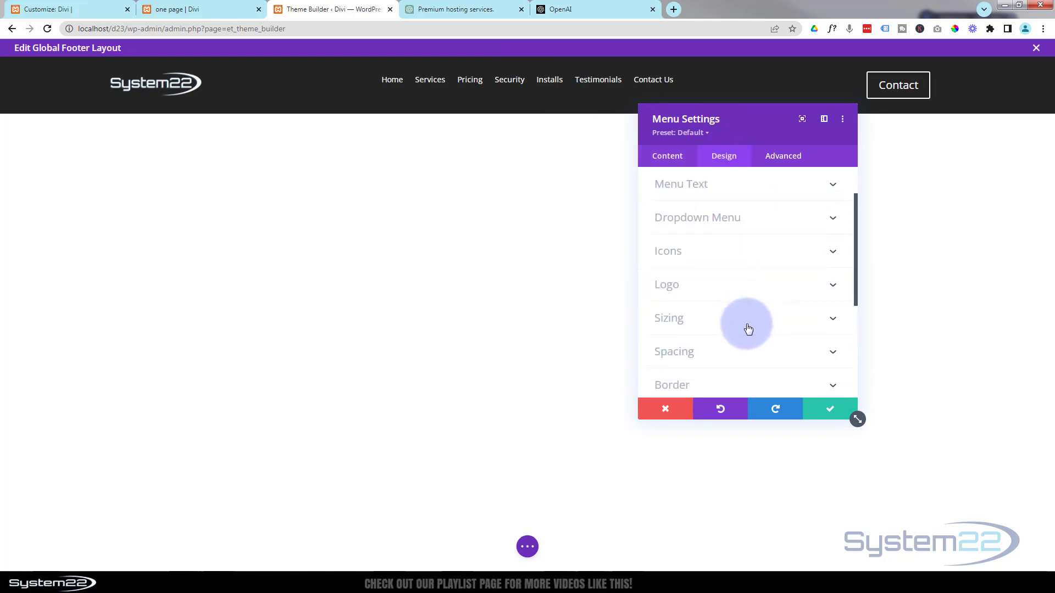
pyautogui.click(736, 353)
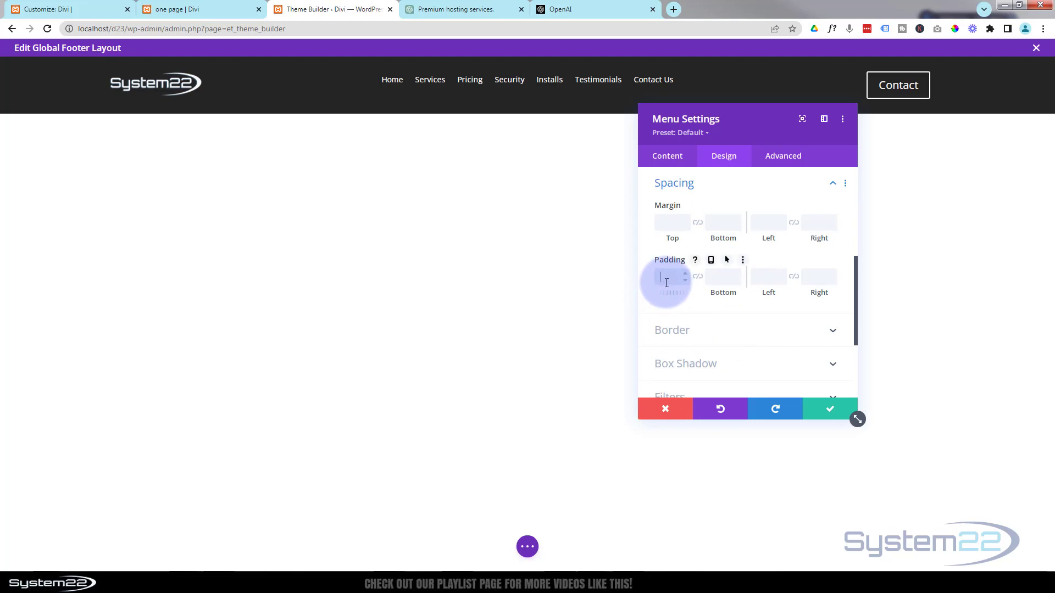
pyautogui.write('px')
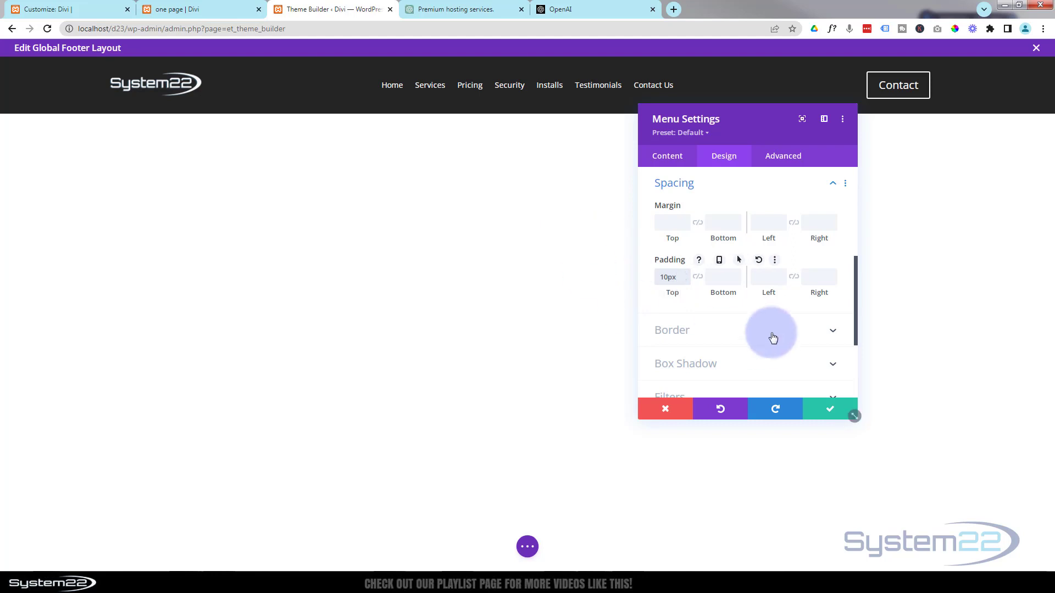
pyautogui.click(825, 411)
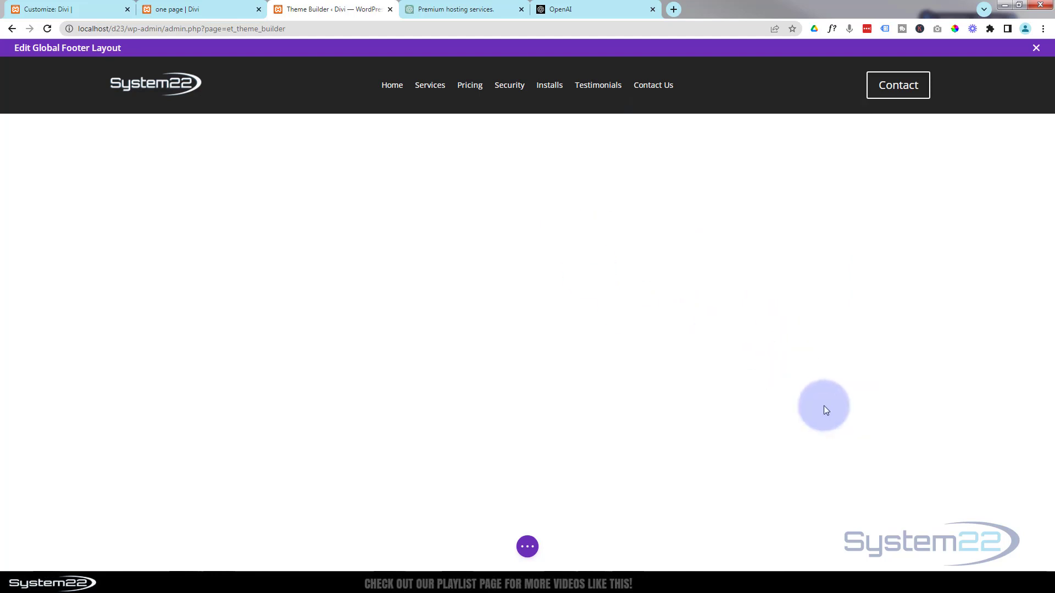
# Save the global footer layout, close its editor and save the Theme Builder changes
pyautogui.click(527, 547)
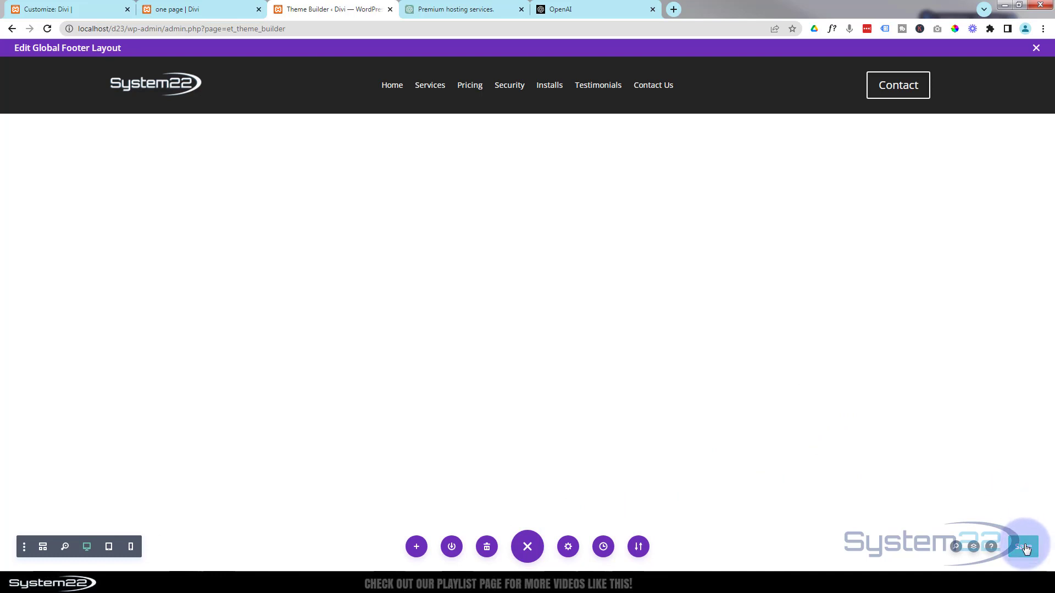
pyautogui.click(1036, 48)
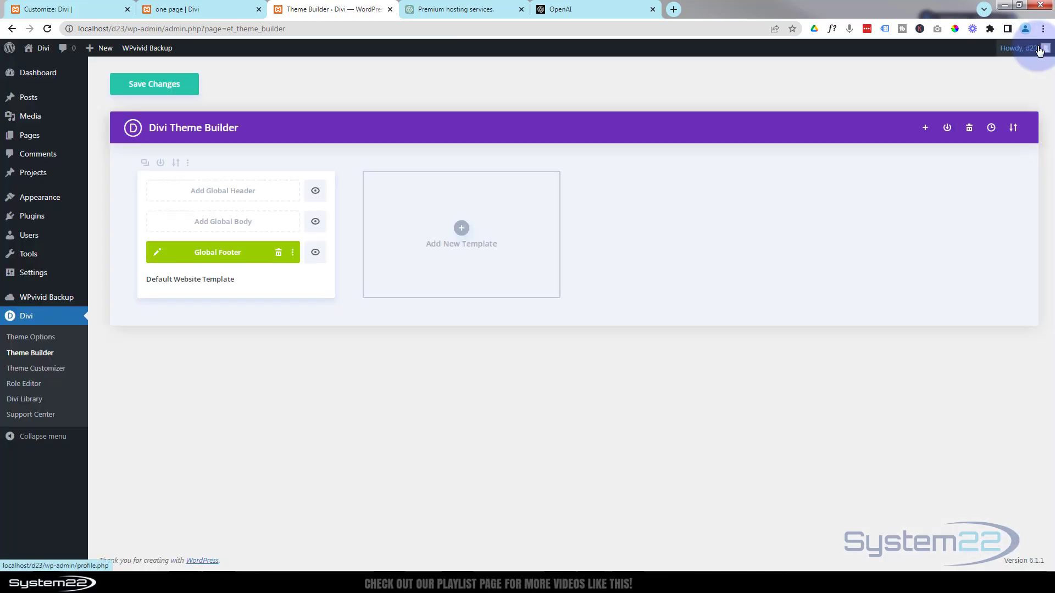
pyautogui.click(154, 84)
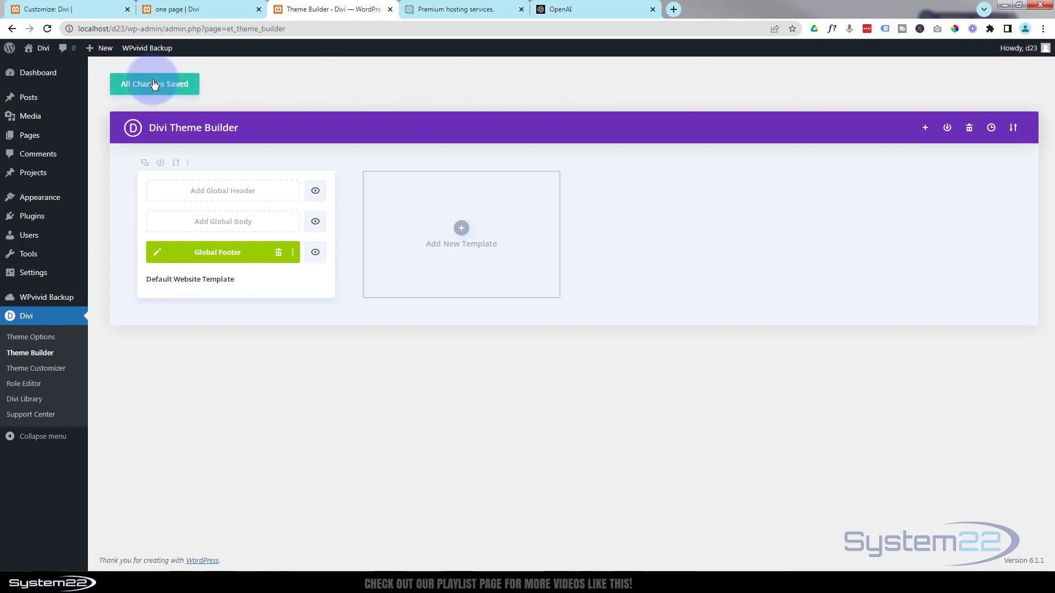
# Switch to the one-page site's tab and exit the Visual Builder, saving the page changes
pyautogui.click(204, 8)
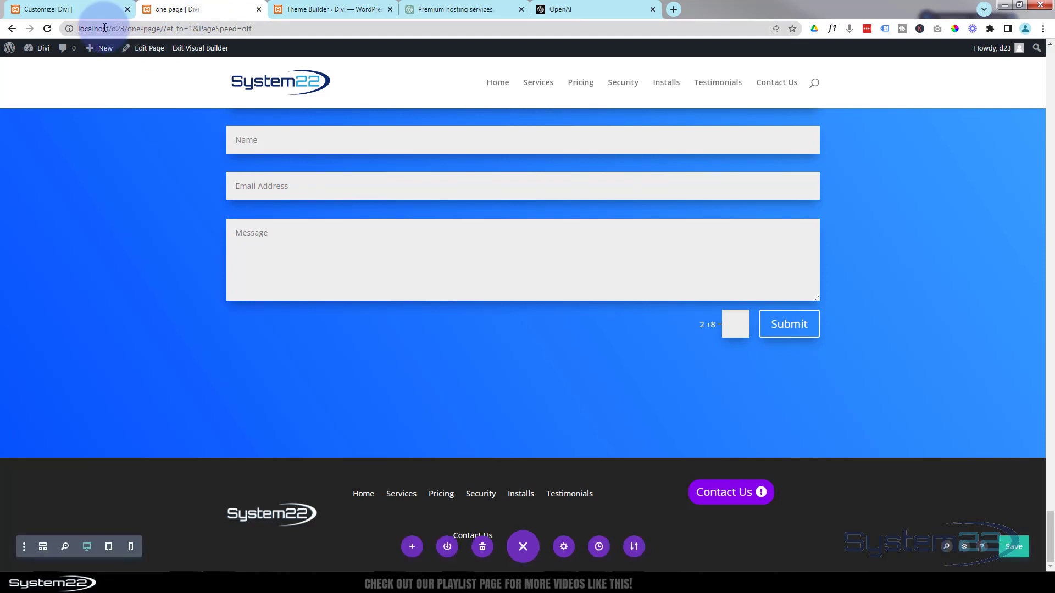
pyautogui.click(197, 50)
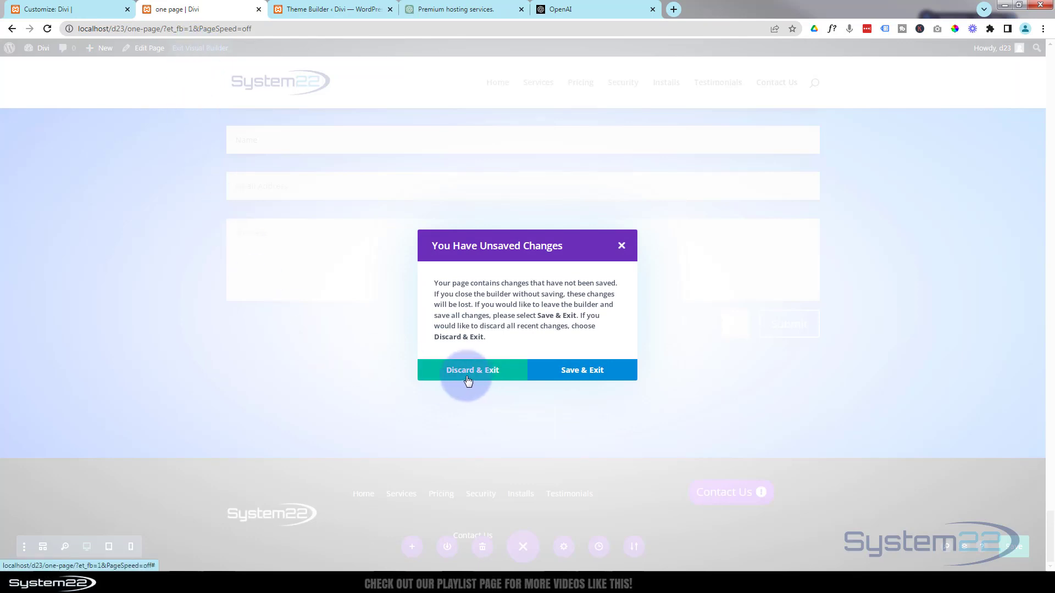
pyautogui.click(587, 376)
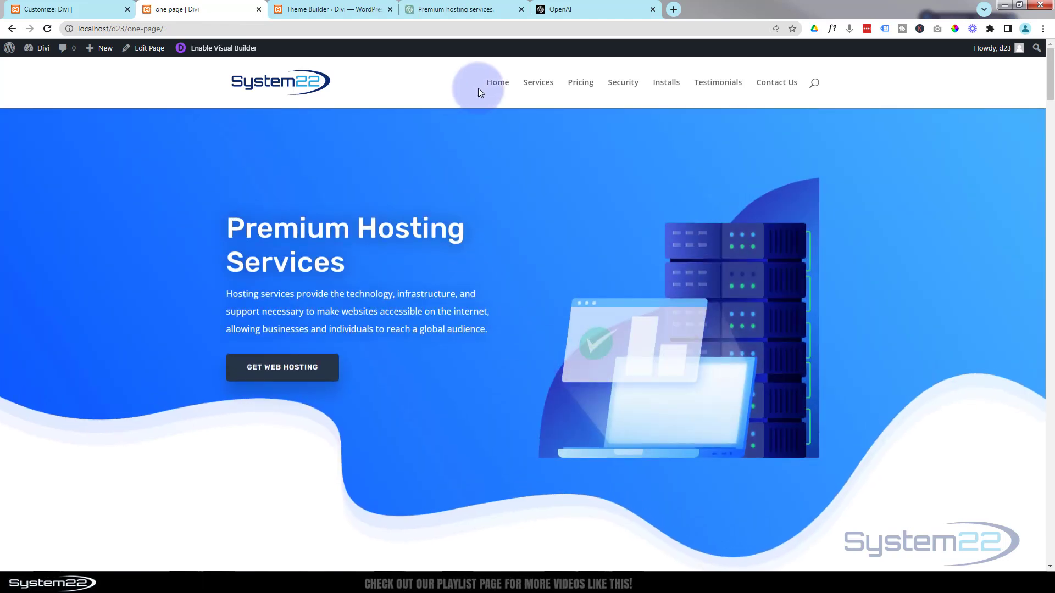
# Test the header menu links on the live page, from Services through Pricing, Security, Installs and Testimonials to Contact Us
pyautogui.click(552, 88)
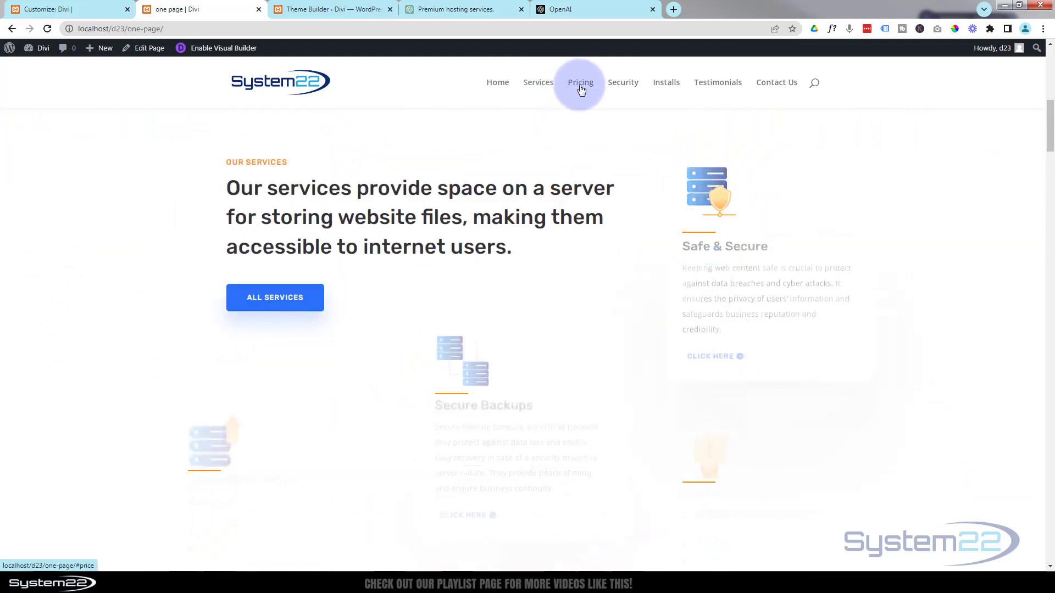
pyautogui.click(581, 87)
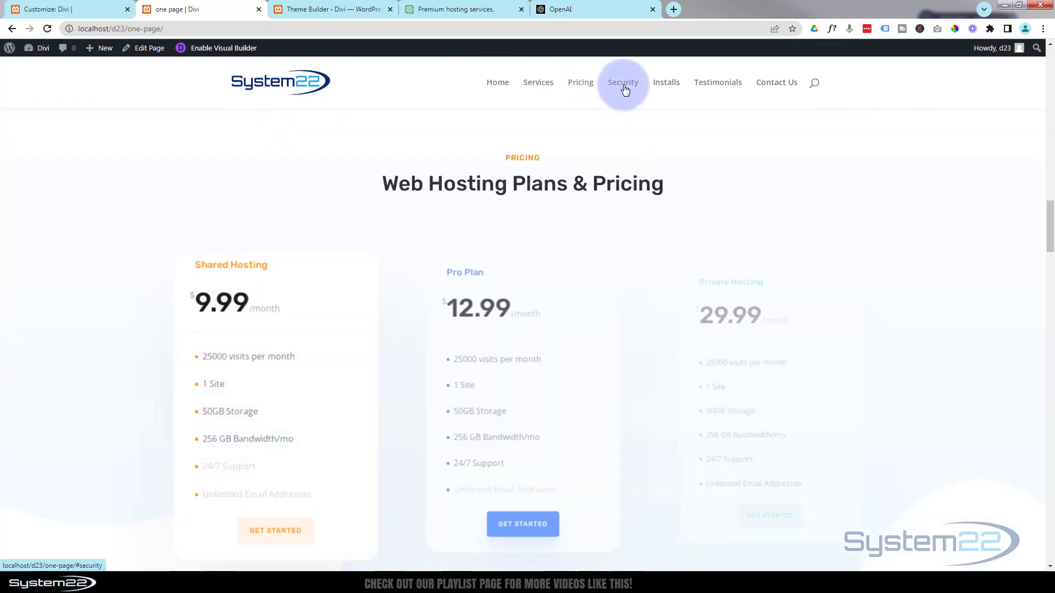
pyautogui.click(623, 86)
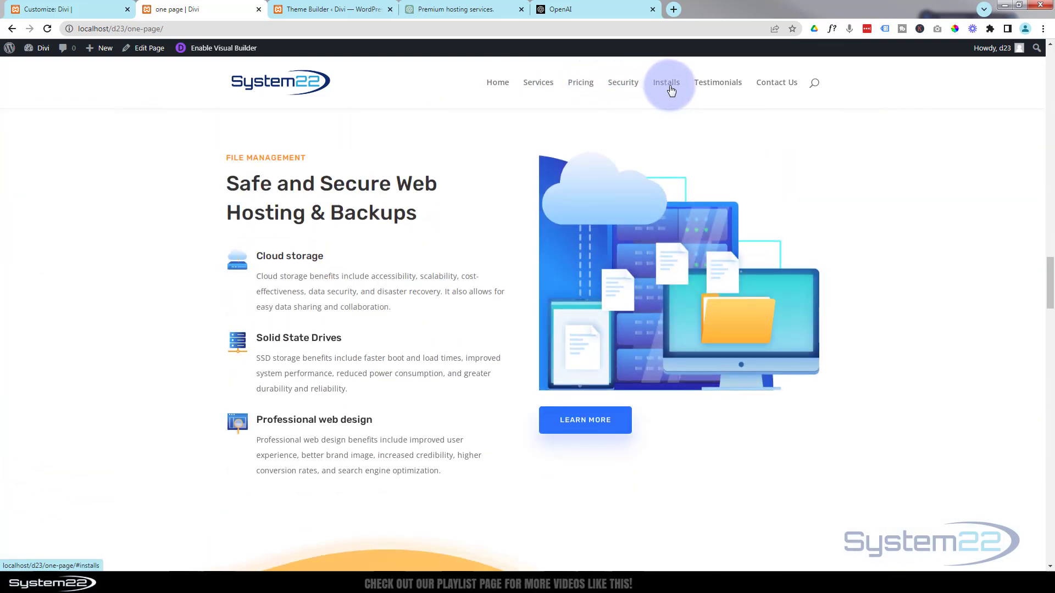
pyautogui.click(670, 88)
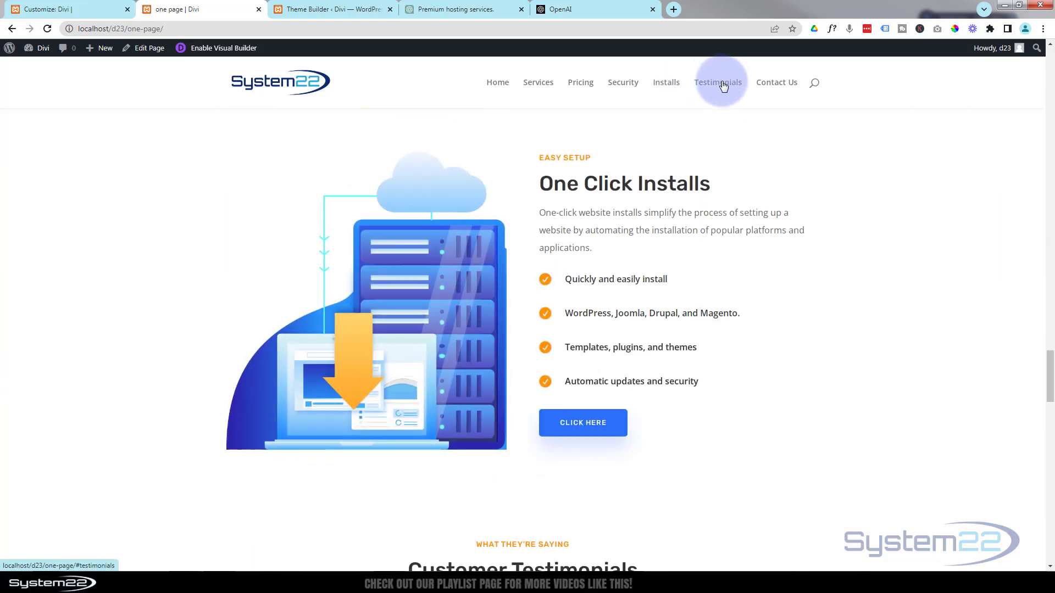
pyautogui.click(724, 85)
pyautogui.click(767, 86)
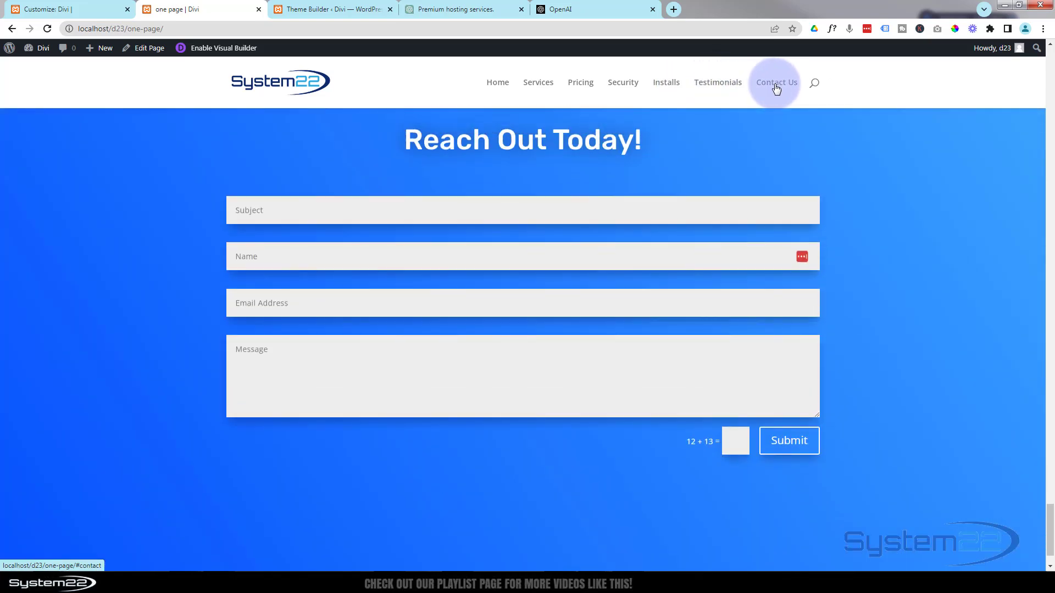
# Test the footer's Contact button and Home link on the live page, and look through the upper sections
pyautogui.scroll(-1, 338, 368)
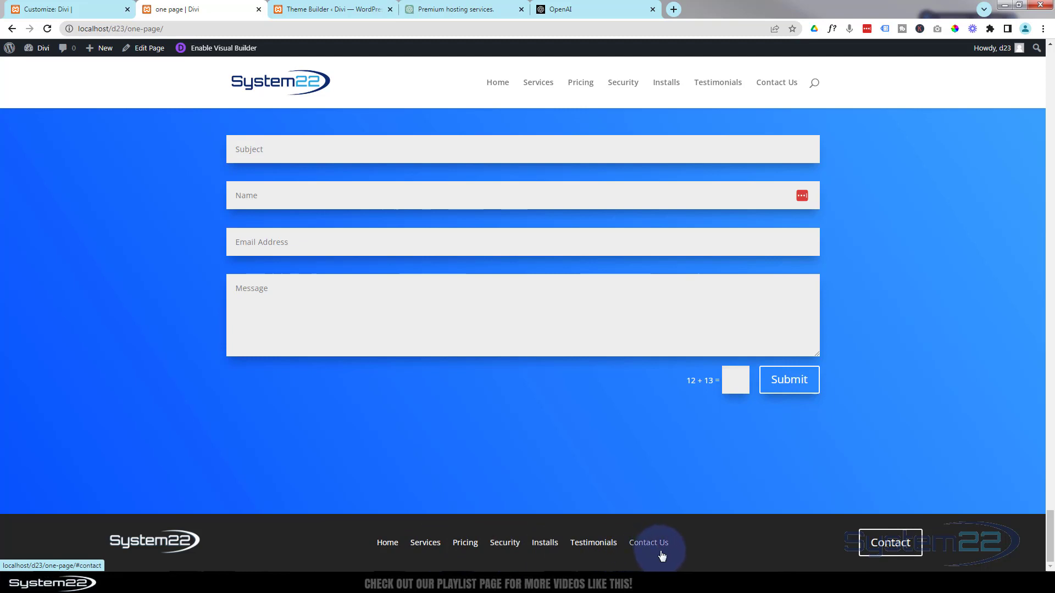
pyautogui.click(891, 547)
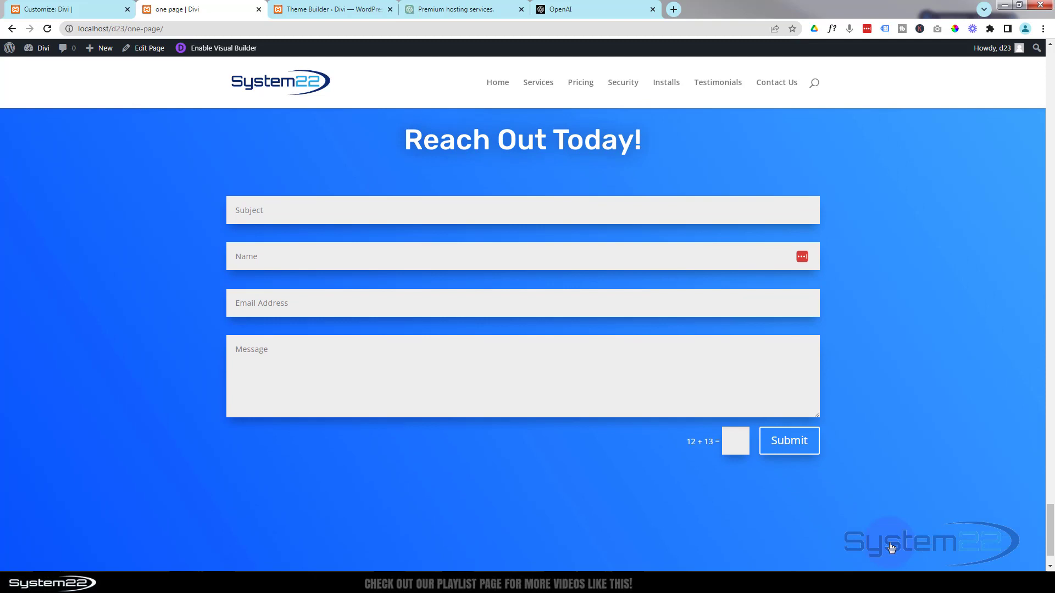
pyautogui.scroll(-1, 874, 516)
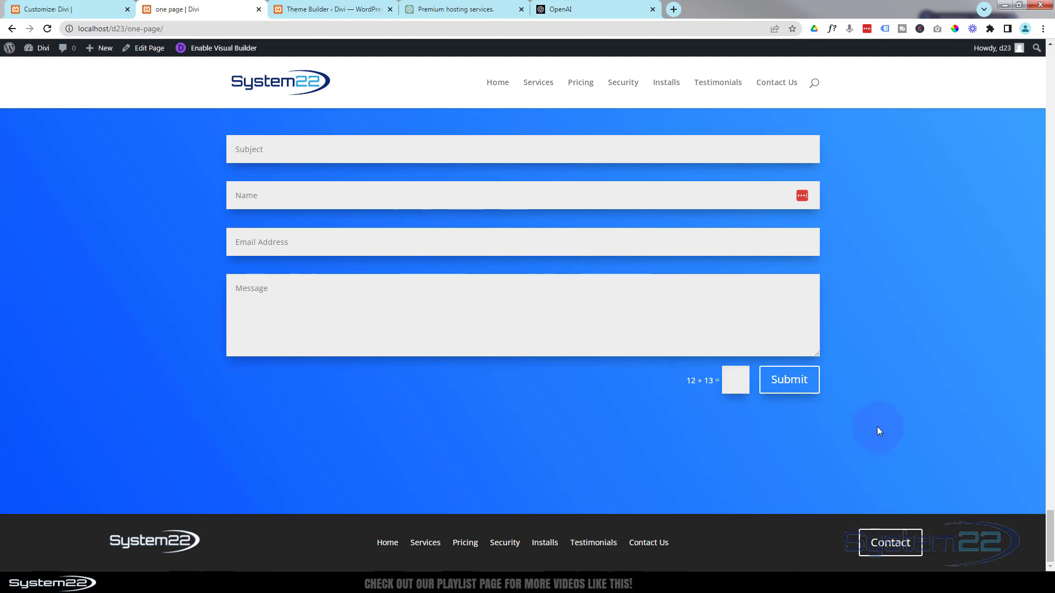
pyautogui.click(387, 542)
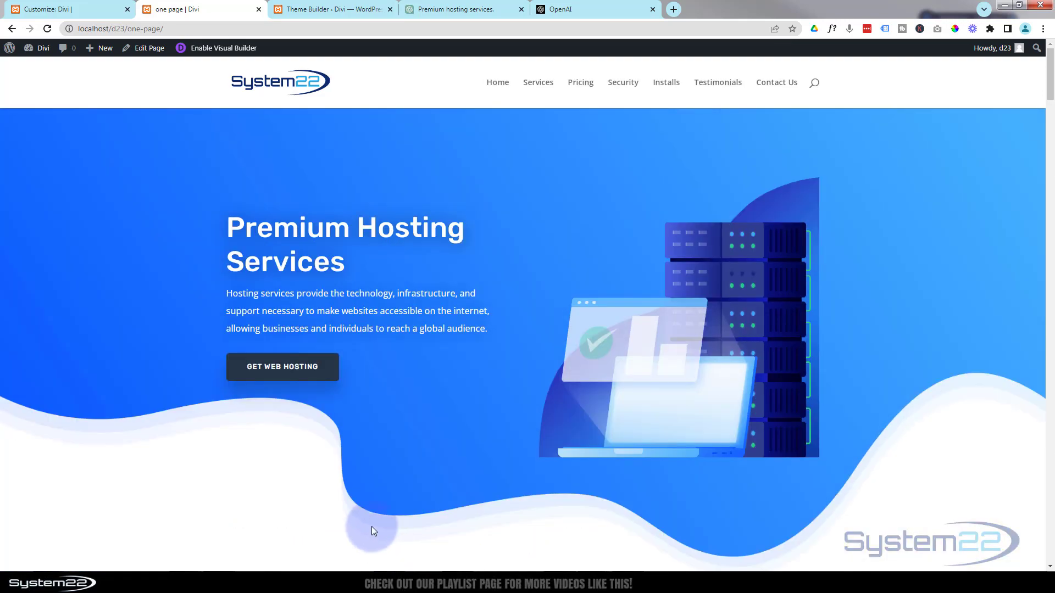
pyautogui.scroll(-4, 941, 473)
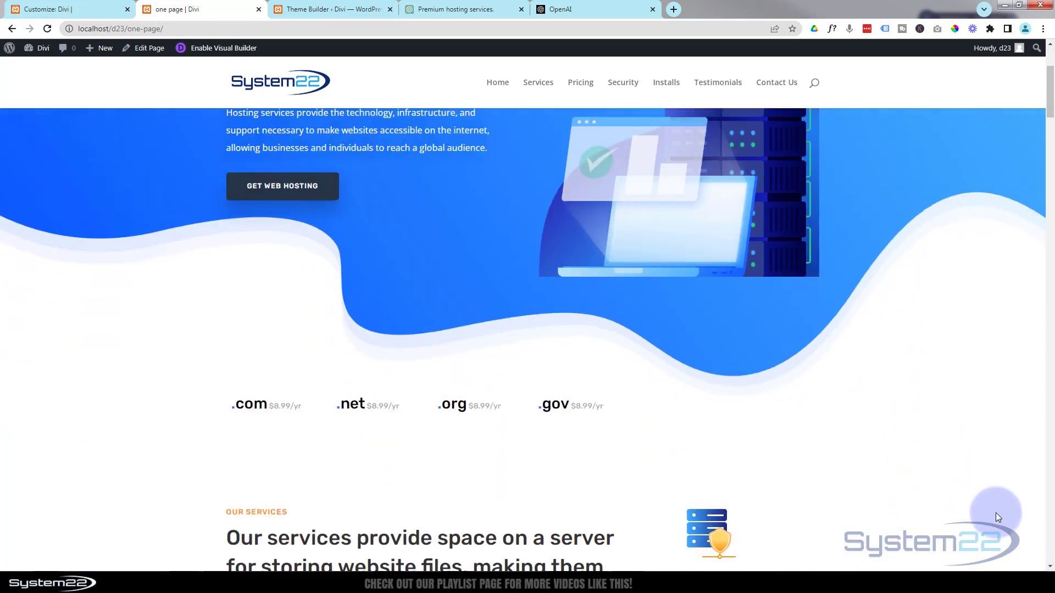
pyautogui.scroll(-4, 914, 500)
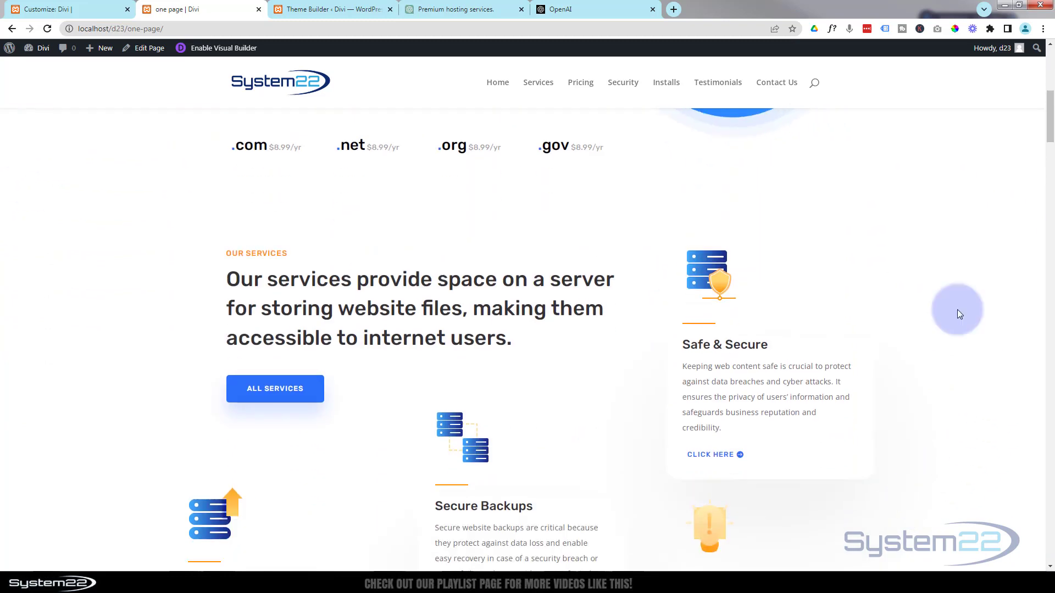
# Switch to the Theme Builder tab, enable the Back To Top Button in the Divi Theme Options and save the changes
pyautogui.click(346, 11)
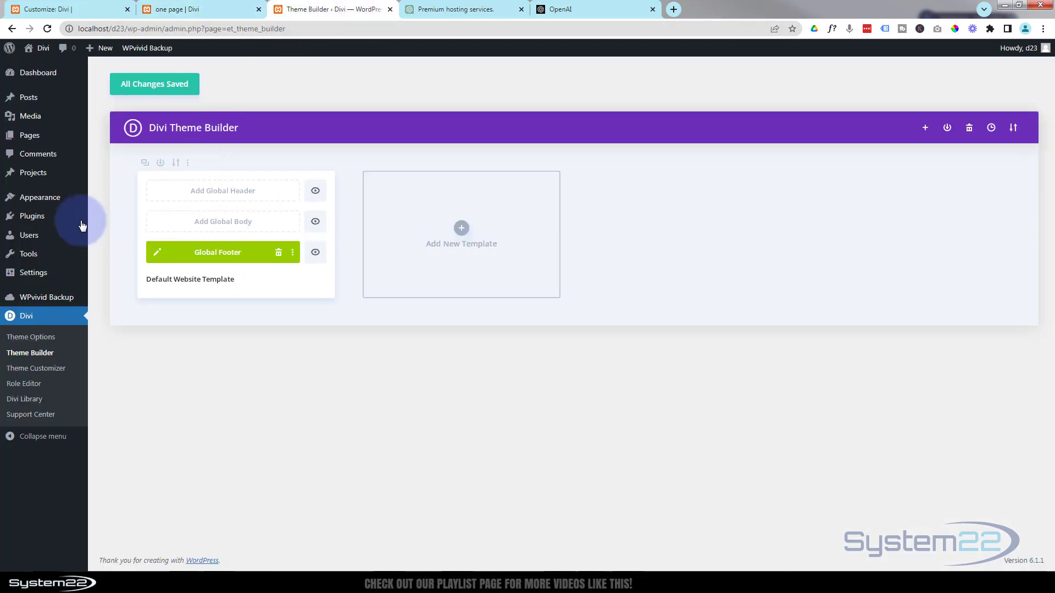
pyautogui.click(36, 341)
pyautogui.scroll(-1, 298, 318)
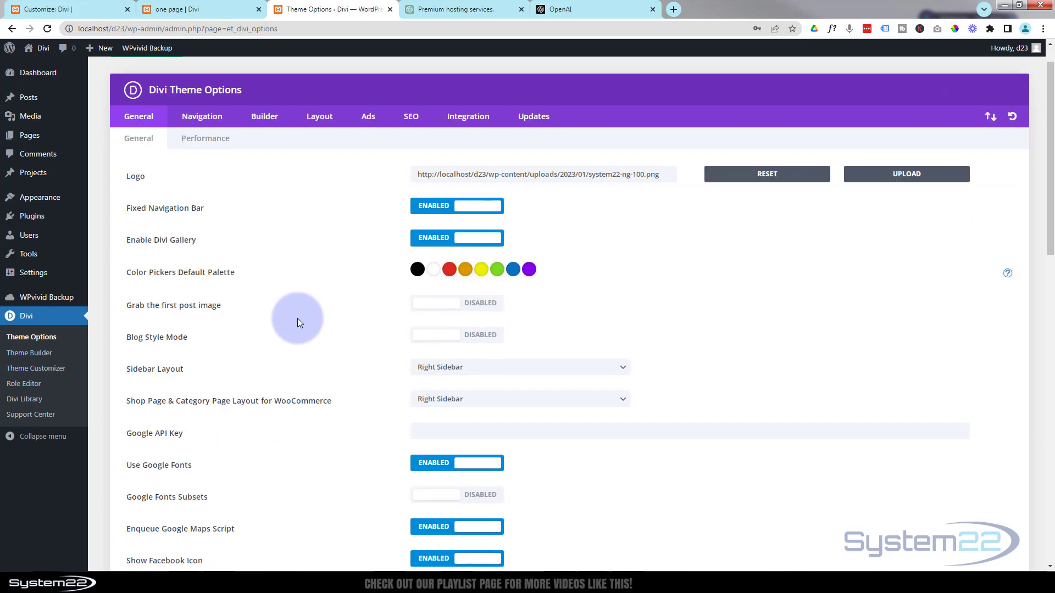
pyautogui.scroll(-5, 298, 319)
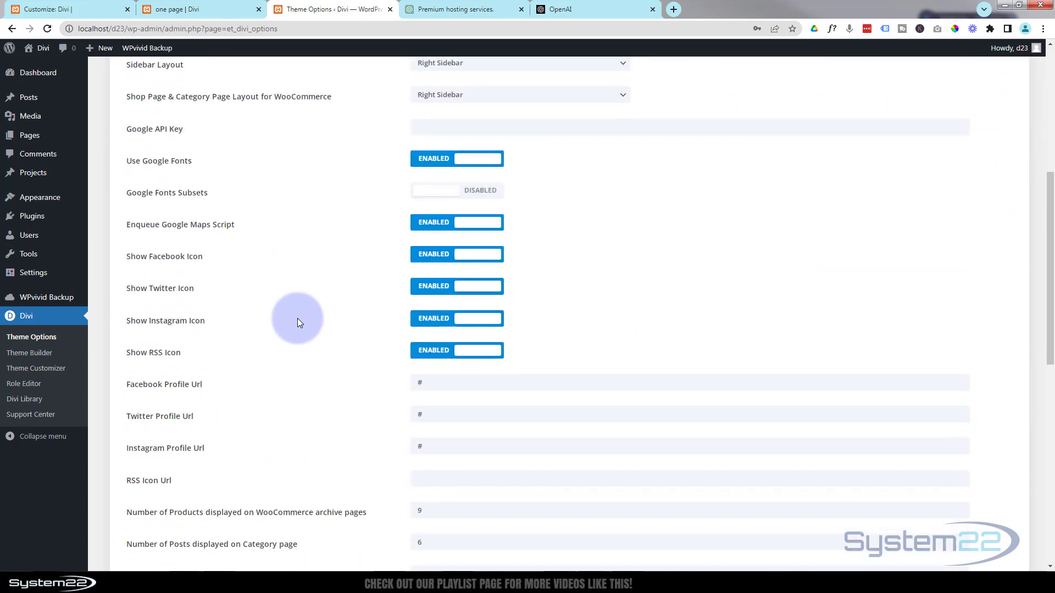
pyautogui.scroll(-6, 298, 322)
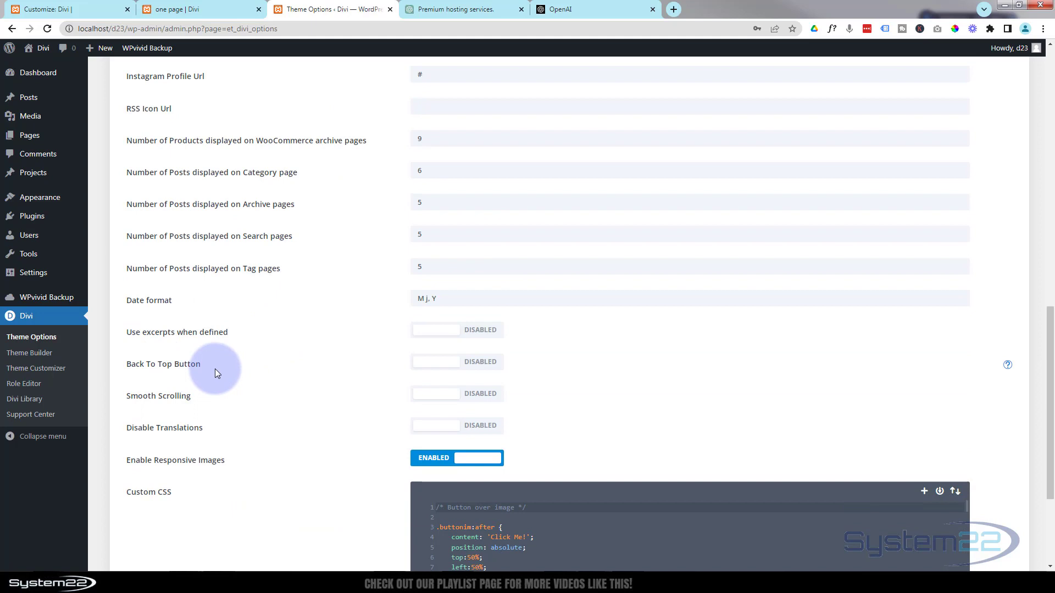
pyautogui.click(481, 364)
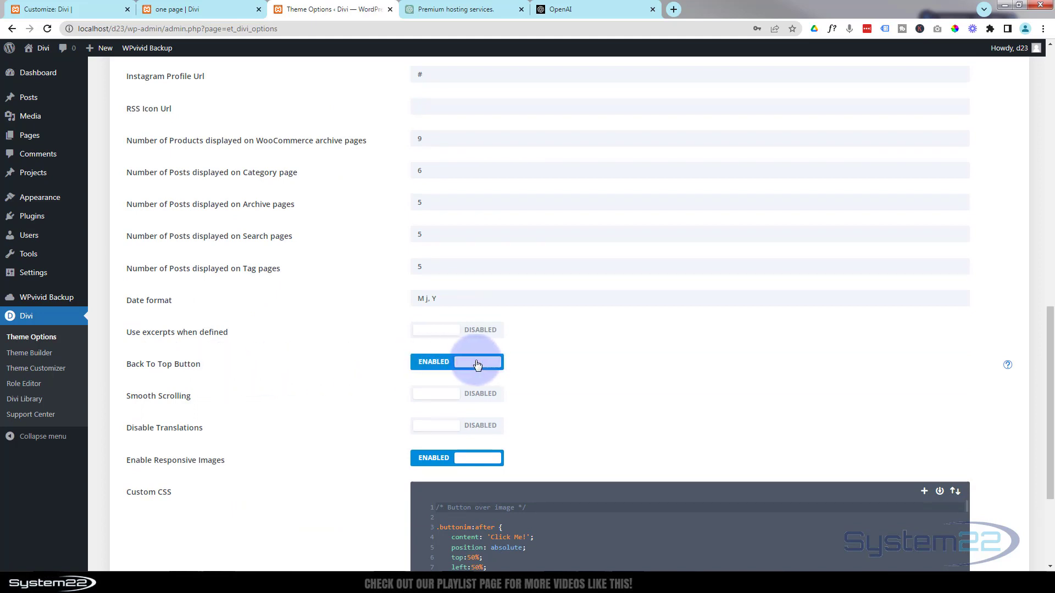
pyautogui.scroll(-3, 307, 388)
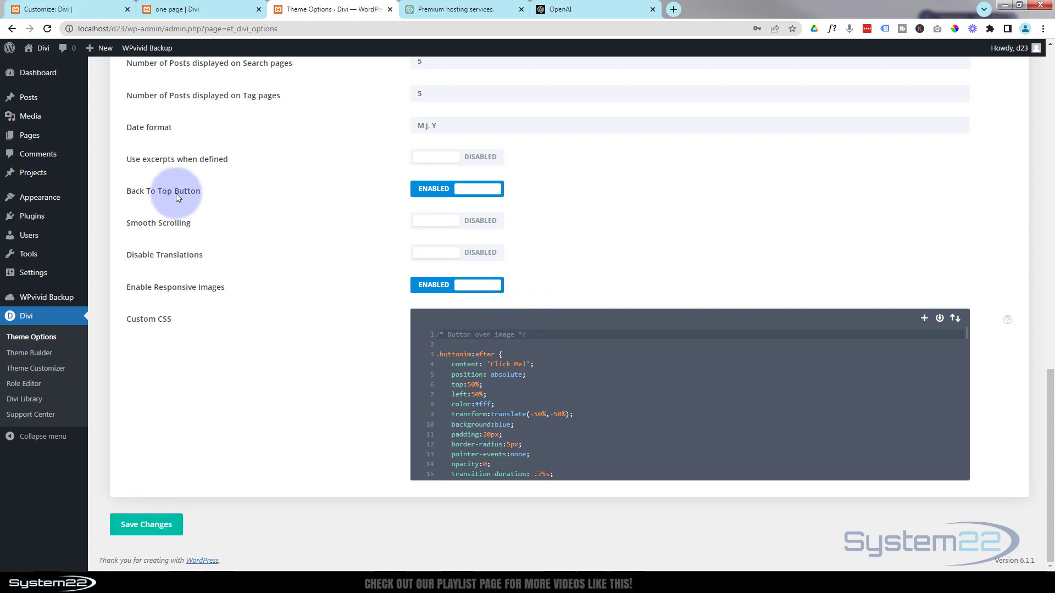
# Reload the live one-page site and test the back-to-top button from the services section
pyautogui.click(192, 11)
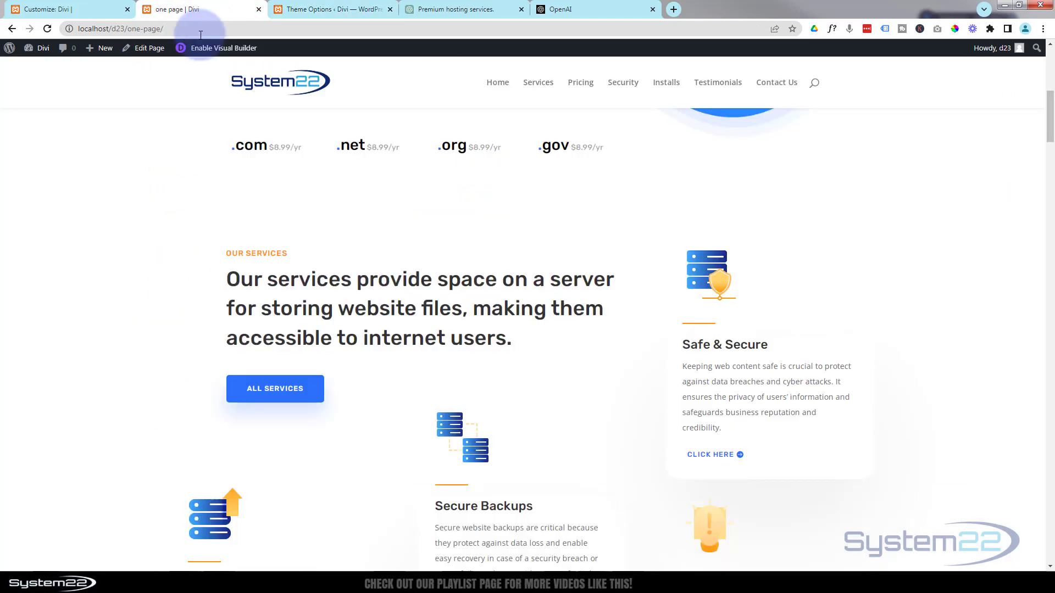
pyautogui.click(48, 29)
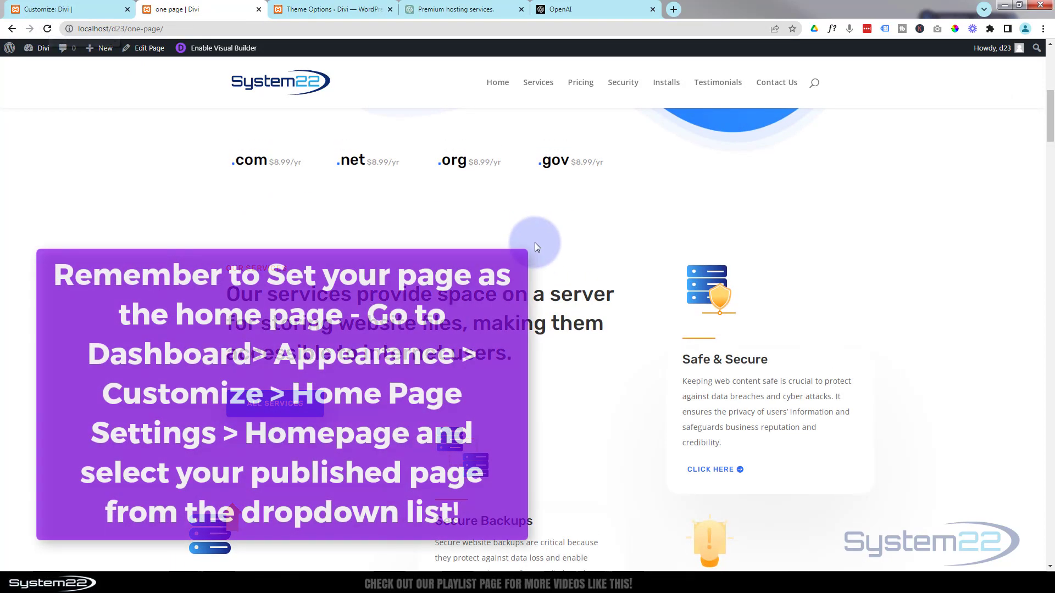
pyautogui.scroll(-5, 531, 233)
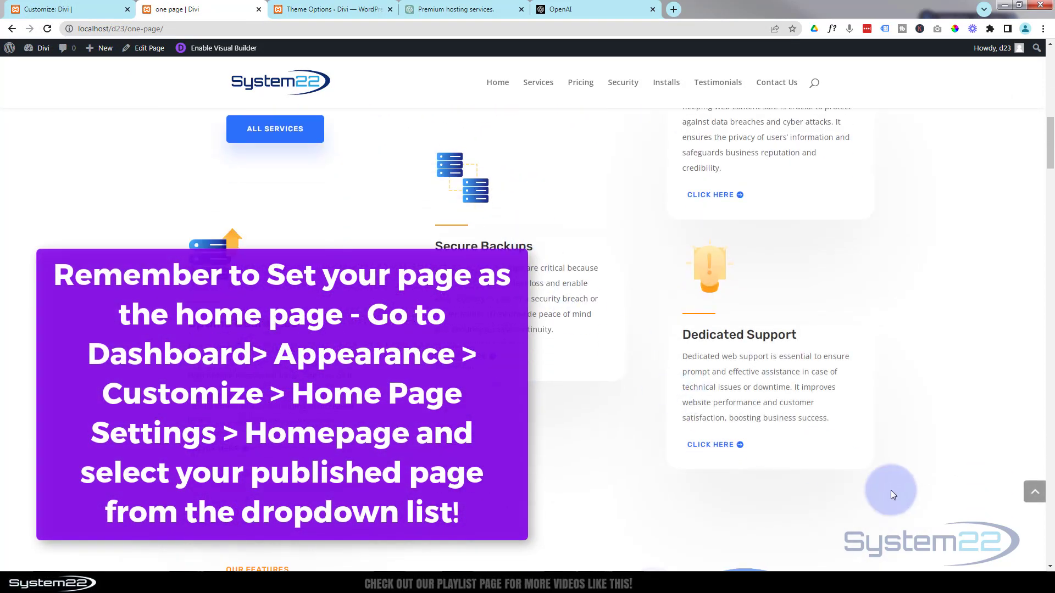
pyautogui.click(1036, 494)
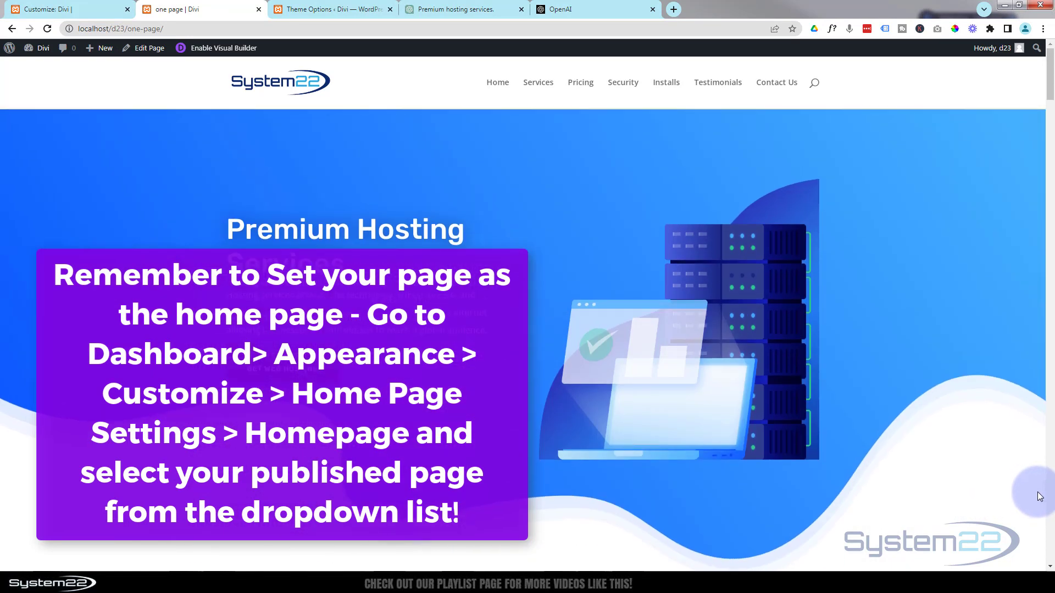
# Review the live page's sections from the hero down to the Reach Out Today! contact form
pyautogui.scroll(-15, 604, 330)
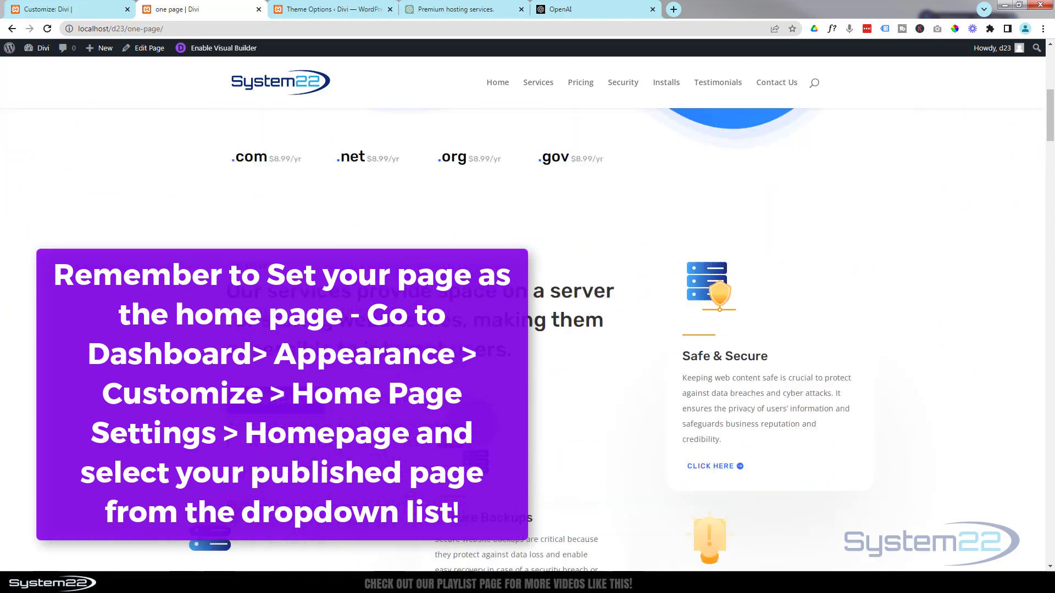
pyautogui.scroll(-10, 528, 330)
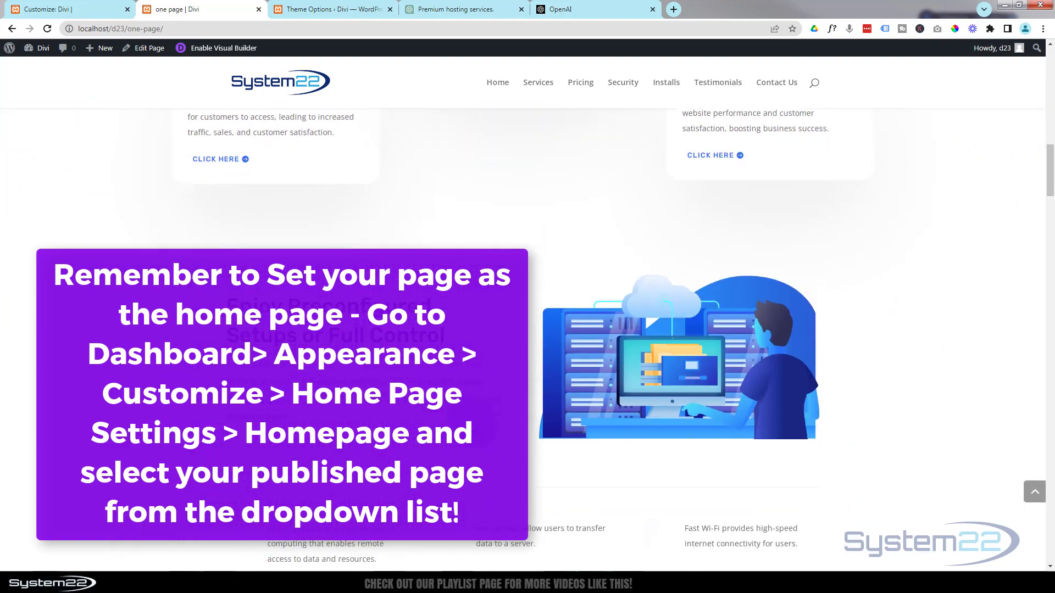
pyautogui.scroll(-8, 528, 330)
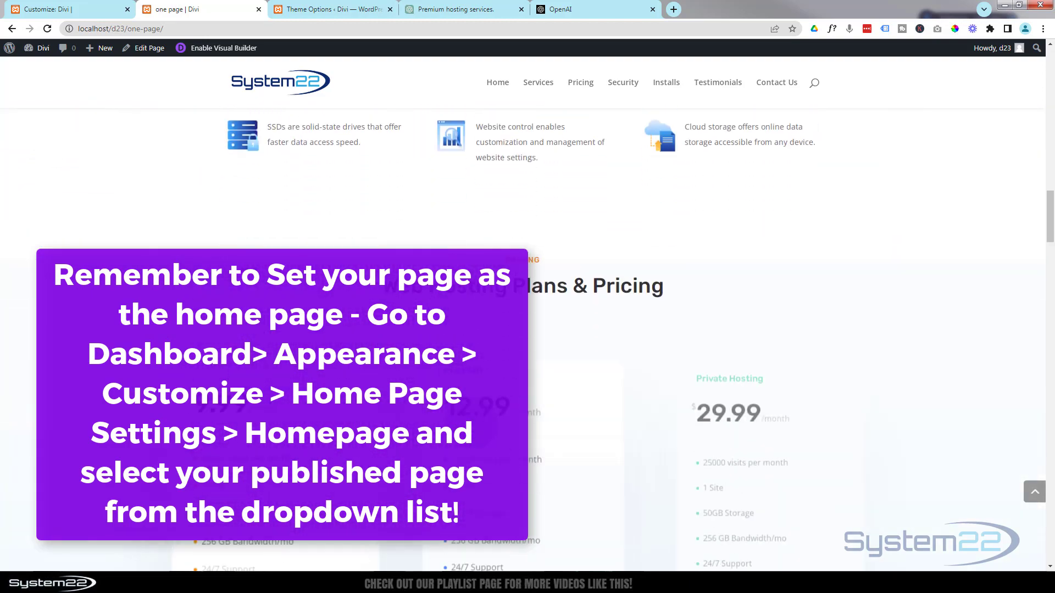
pyautogui.scroll(-8, 528, 330)
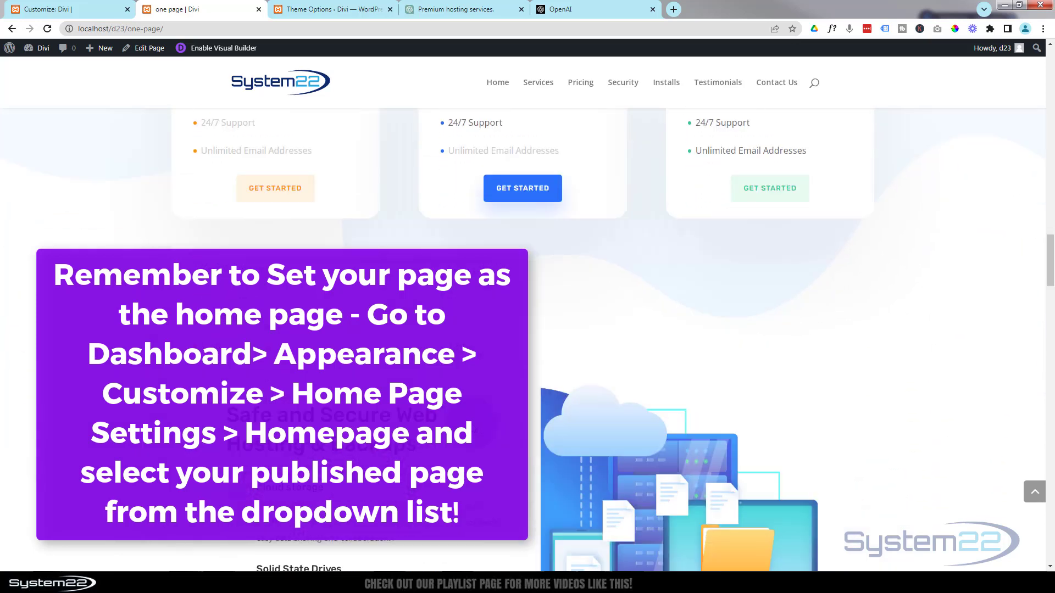
pyautogui.scroll(-8, 527, 330)
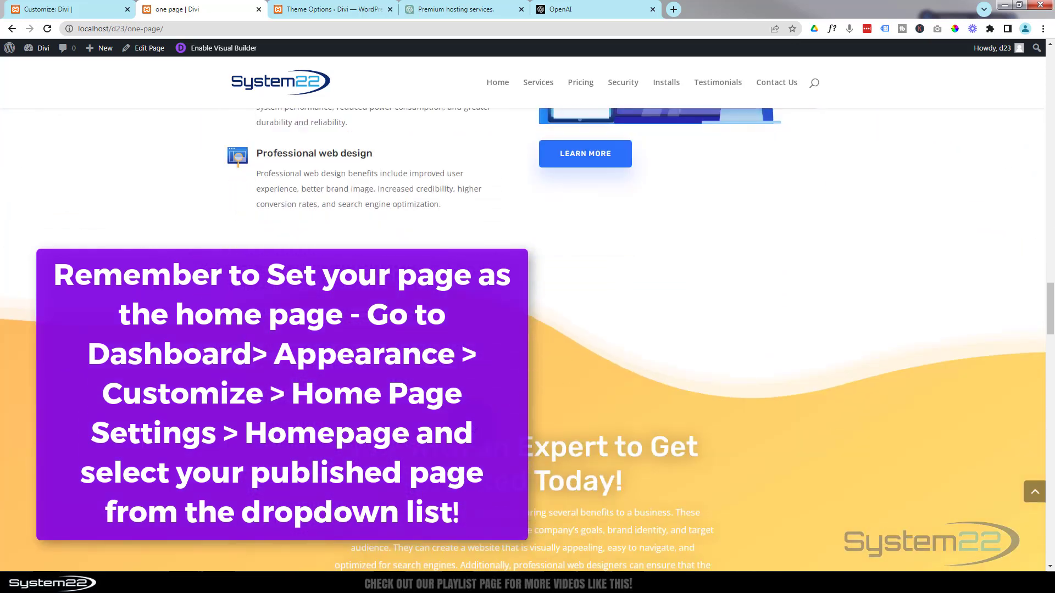
pyautogui.scroll(-8, 528, 329)
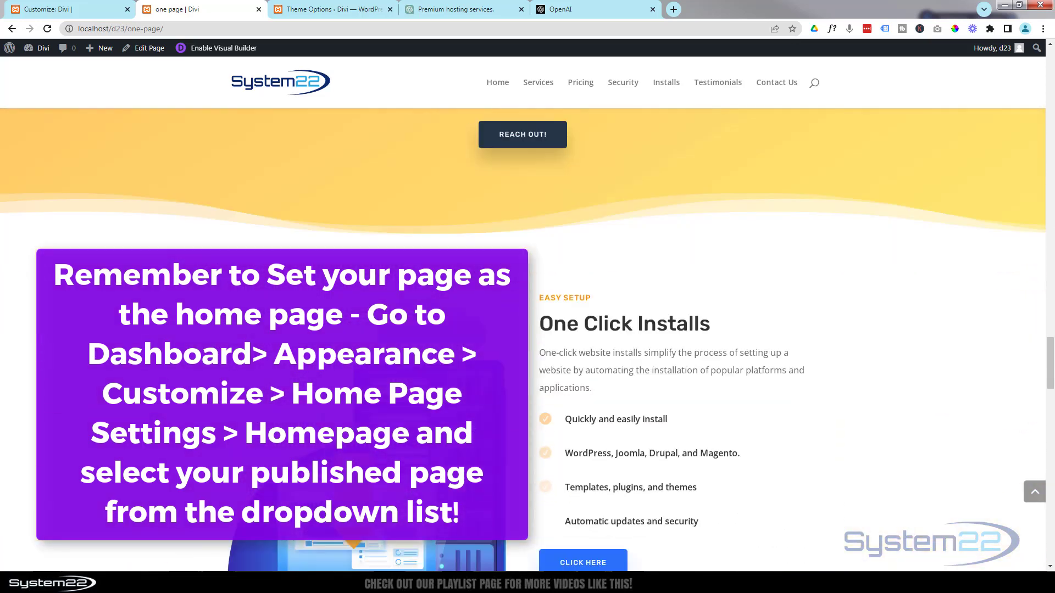
pyautogui.scroll(-8, 527, 330)
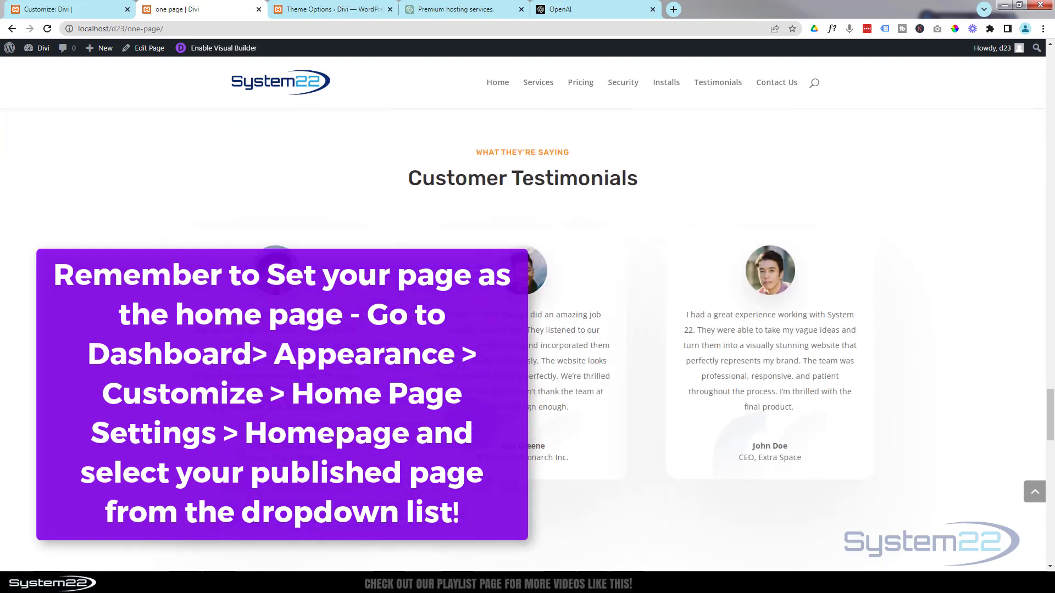
pyautogui.scroll(-7, 528, 329)
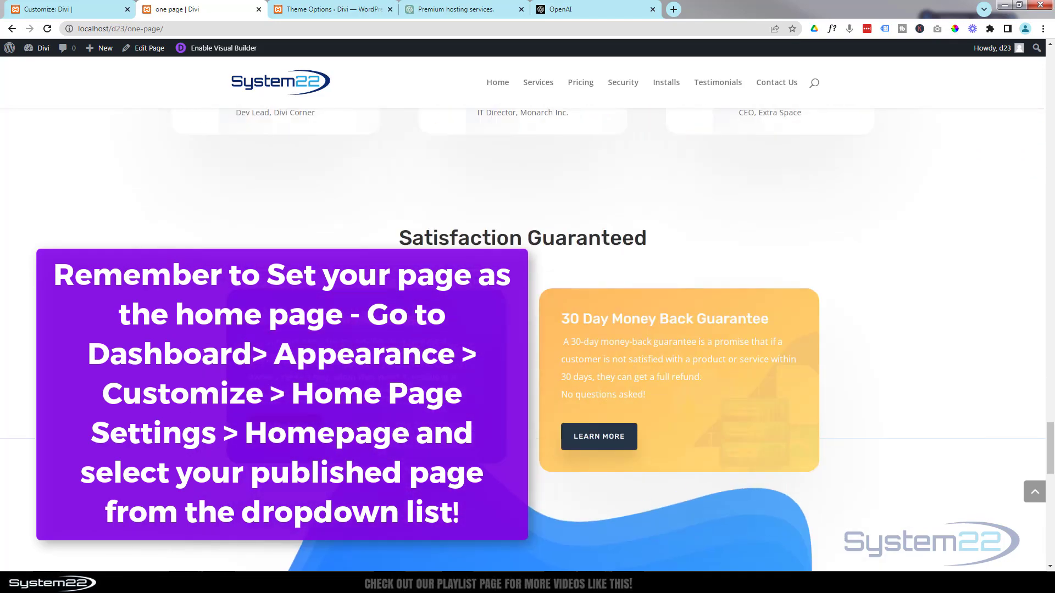
pyautogui.scroll(-8, 527, 330)
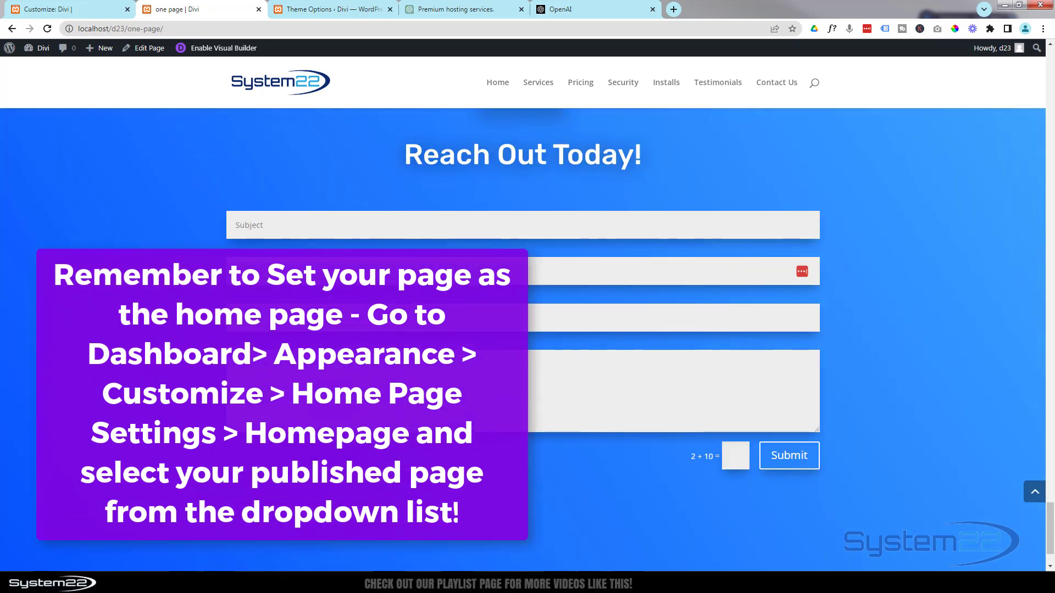
# Search for dall-e in a new browser tab, open OpenAI's DALL·E 2 page and launch the DALL·E image generator
pyautogui.click(673, 9)
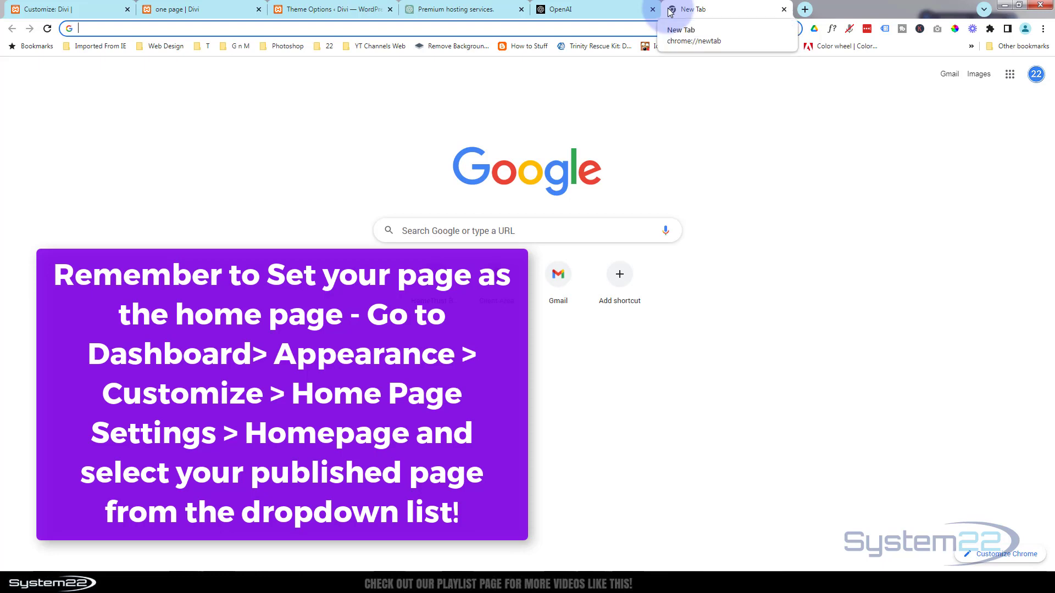
pyautogui.write('dall-')
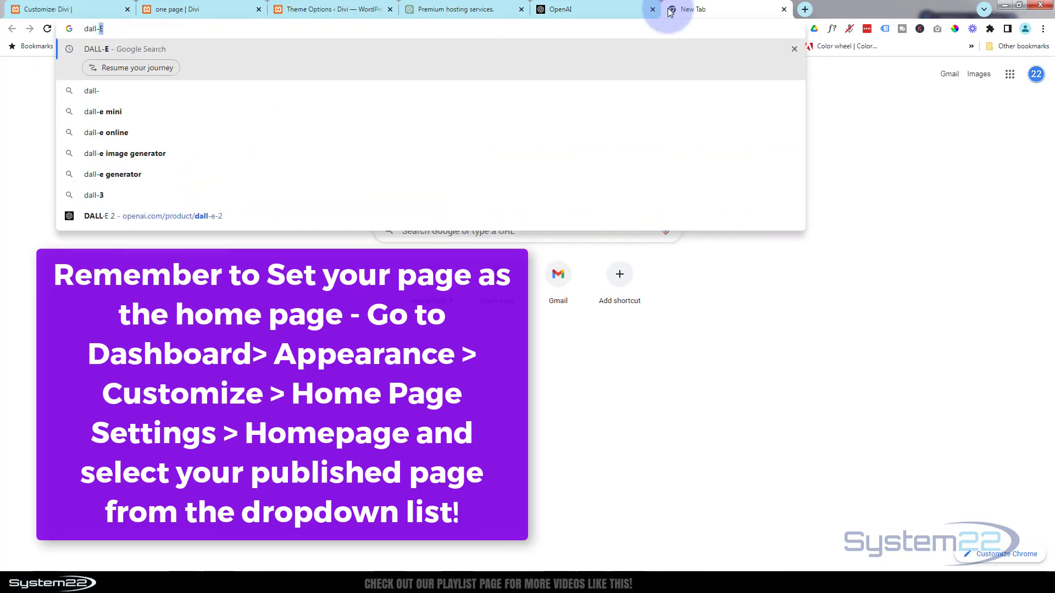
pyautogui.write('e')
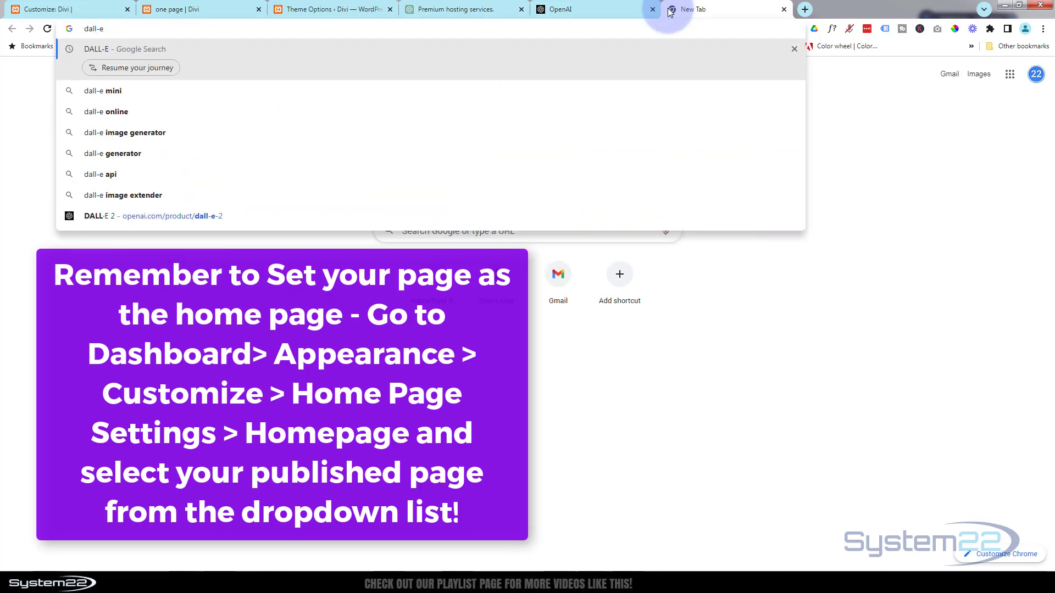
pyautogui.press('Return')
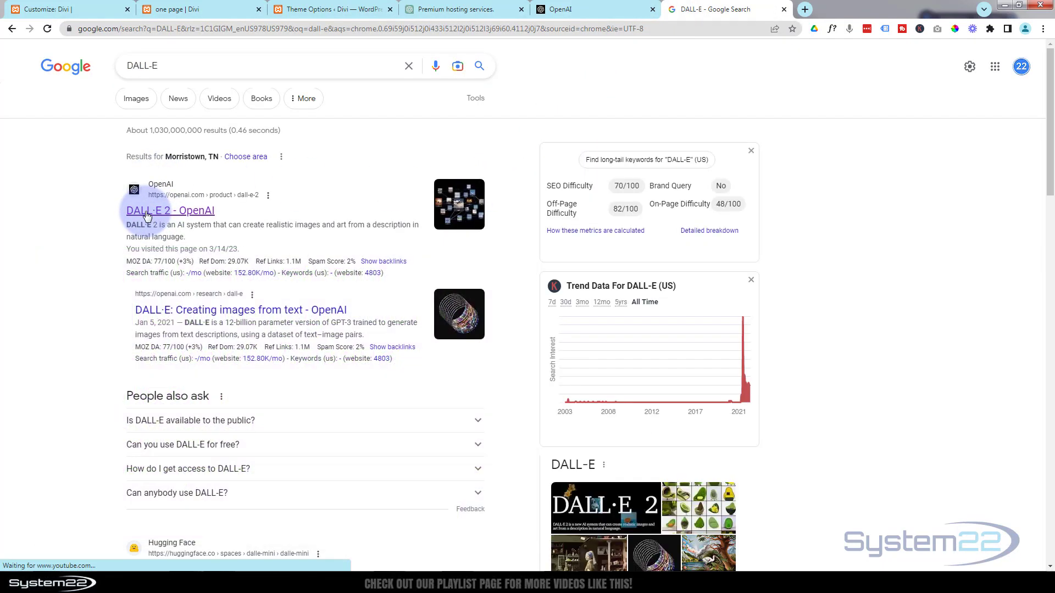
pyautogui.click(147, 215)
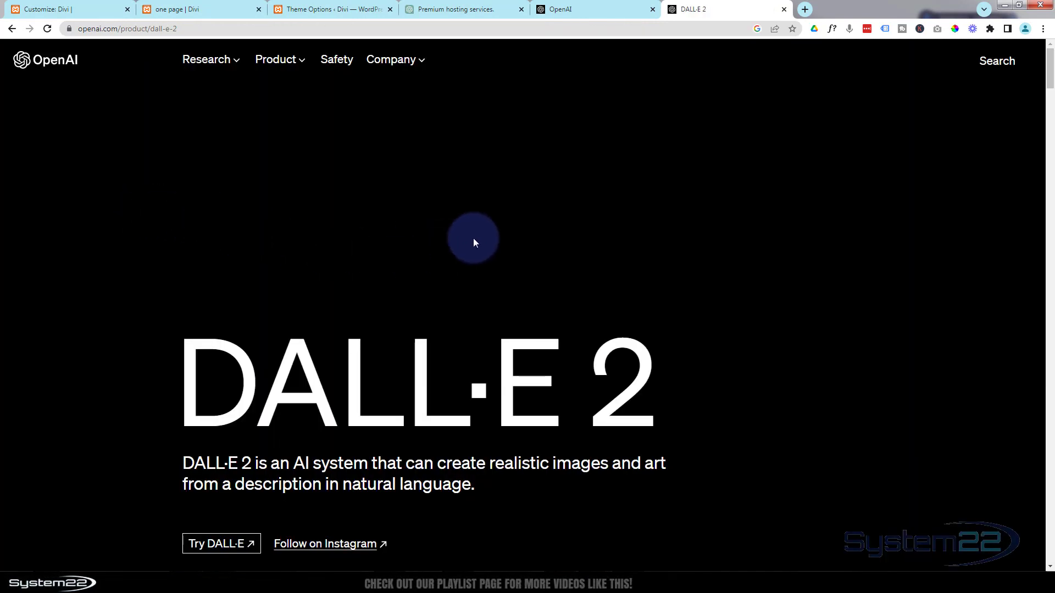
pyautogui.scroll(-4, 473, 242)
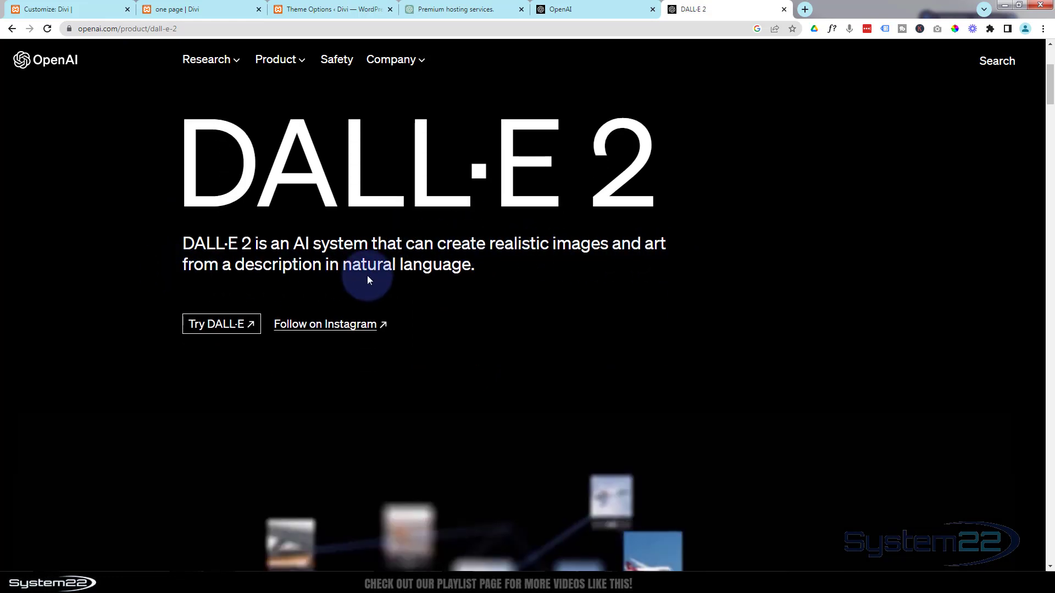
pyautogui.click(213, 324)
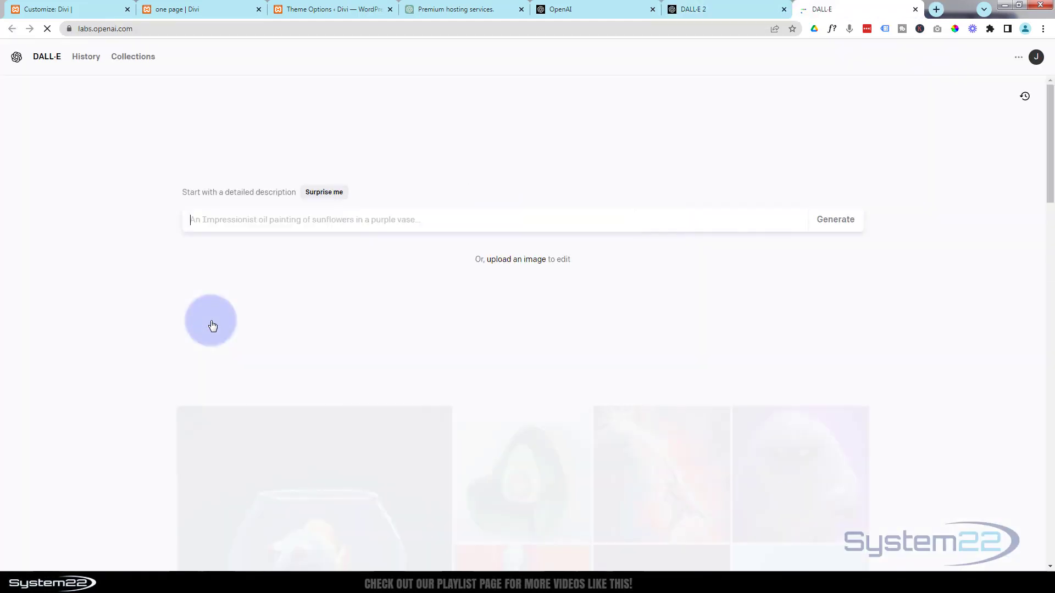
# Generate images from the prompt "generate 5 photos of head shots of male and female office workers"
pyautogui.scroll(-10, 205, 321)
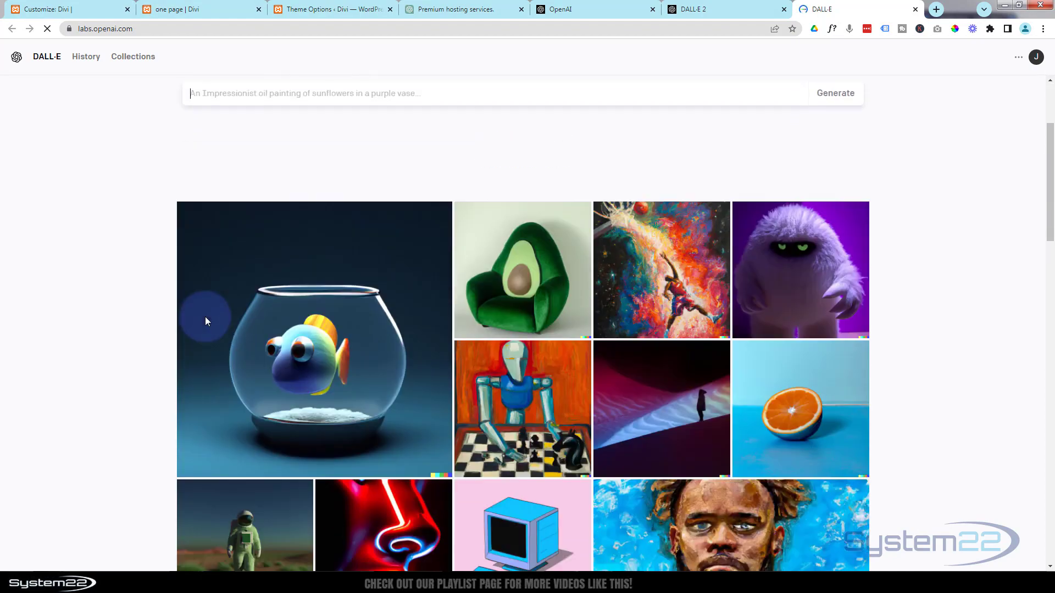
pyautogui.scroll(10, 205, 321)
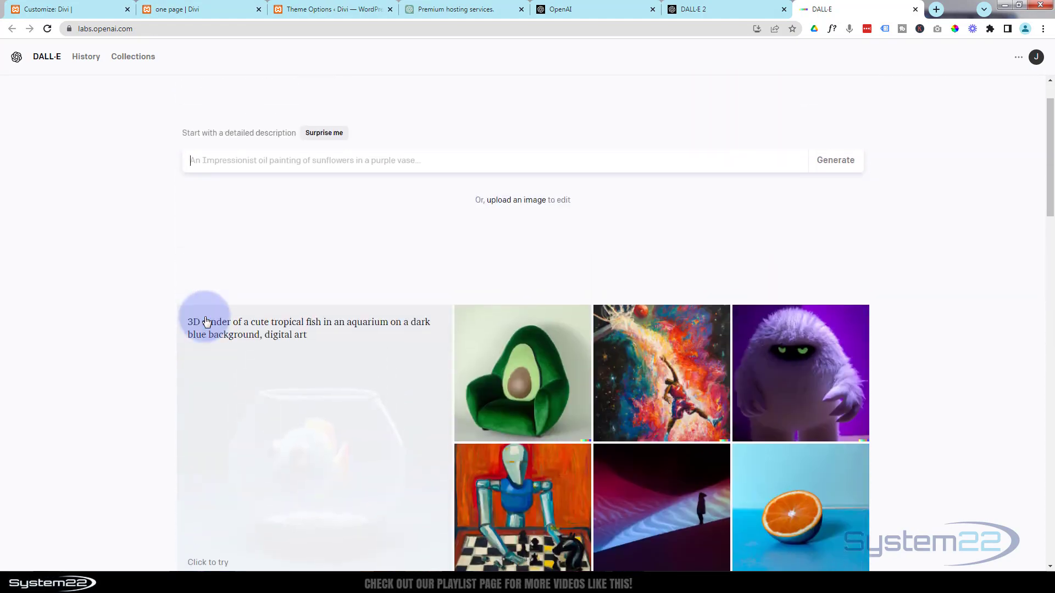
pyautogui.click(195, 219)
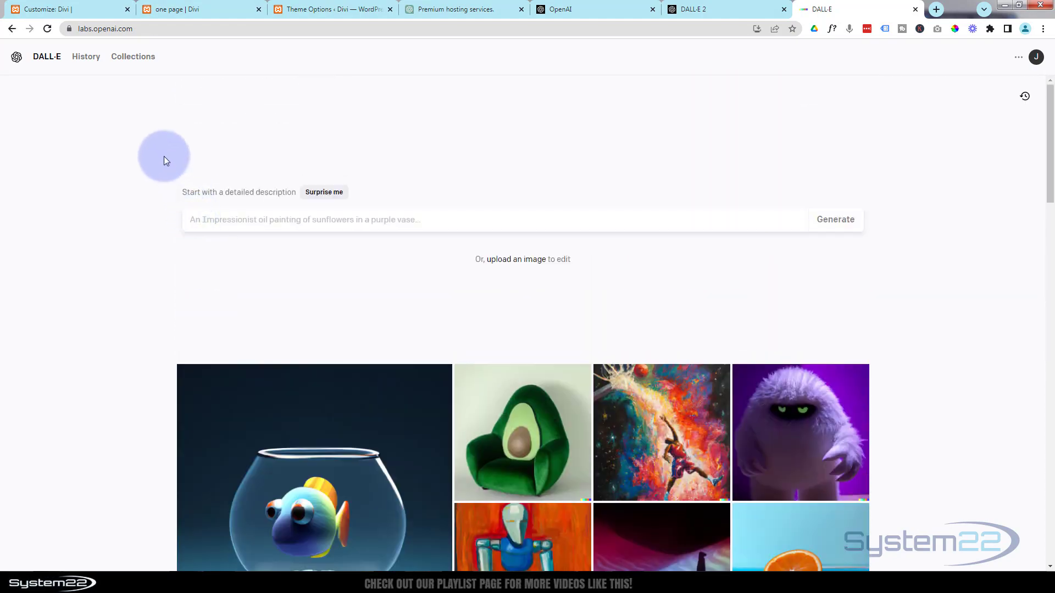
pyautogui.write('gene')
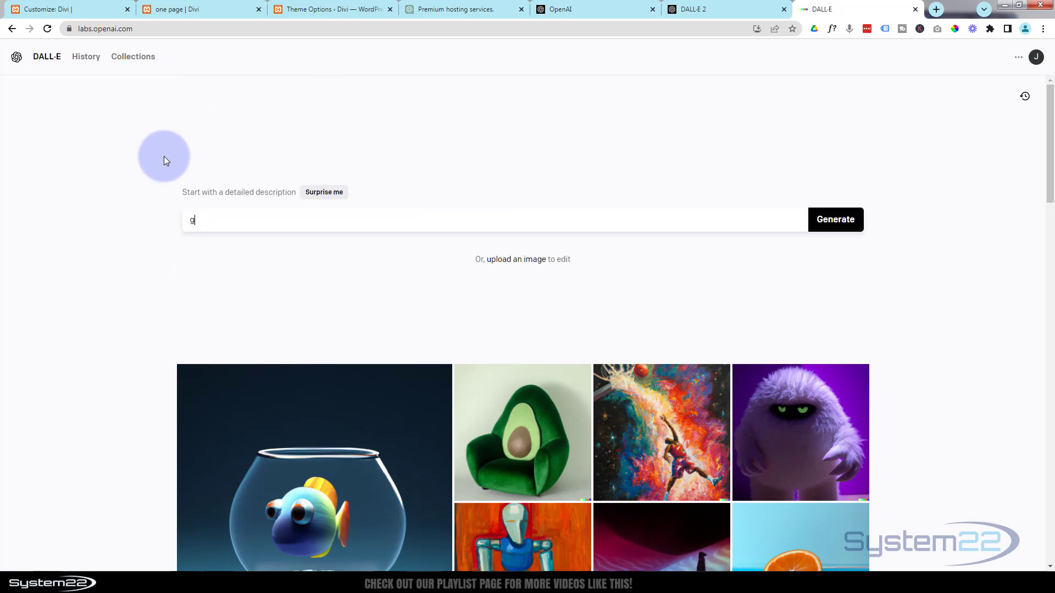
pyautogui.write('5 photos of head shots of ')
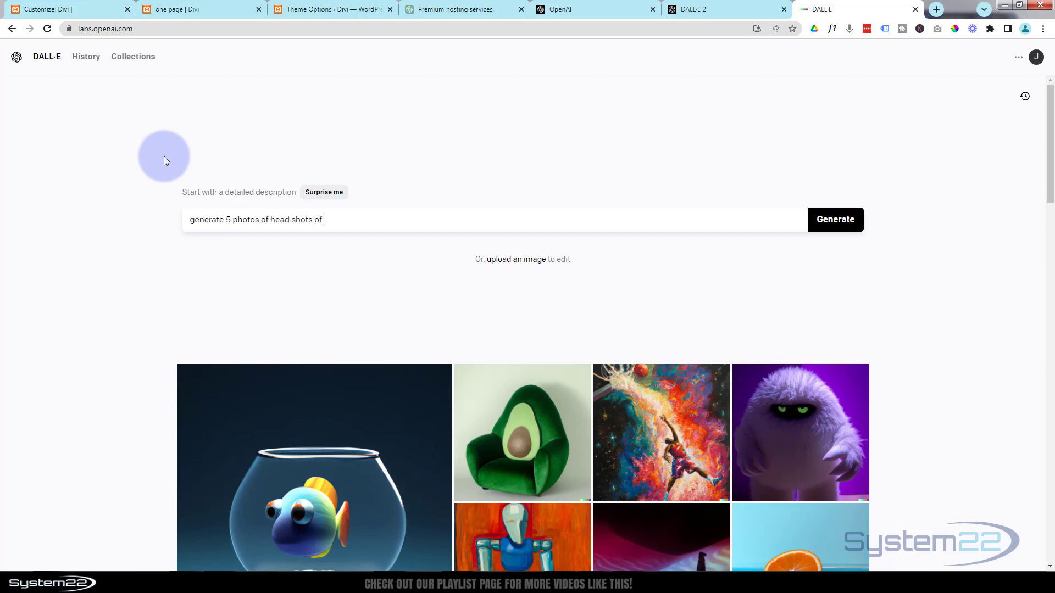
pyautogui.write('male and female office workers')
pyautogui.press('Return')
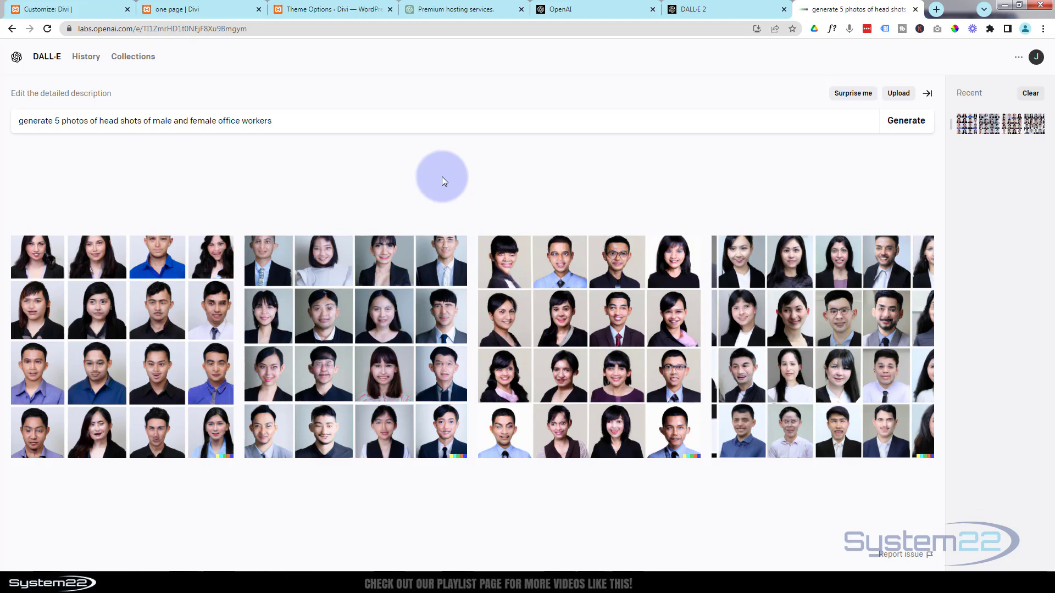
# Return to the one-page site's tab and follow the header's Home link to view the hero section
pyautogui.click(230, 11)
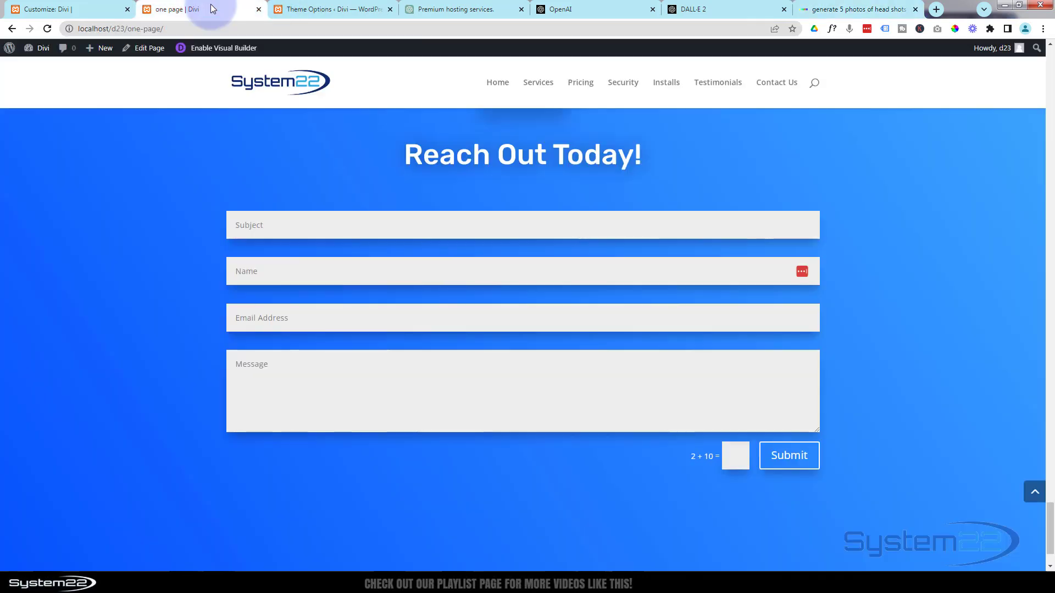
pyautogui.click(501, 85)
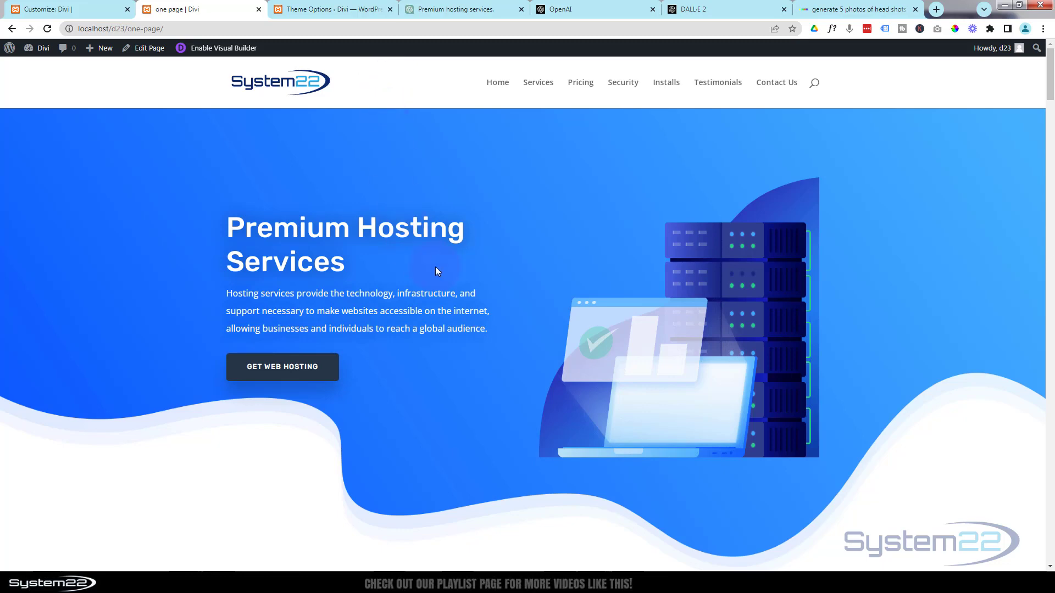
pyautogui.scroll(-1, 436, 266)
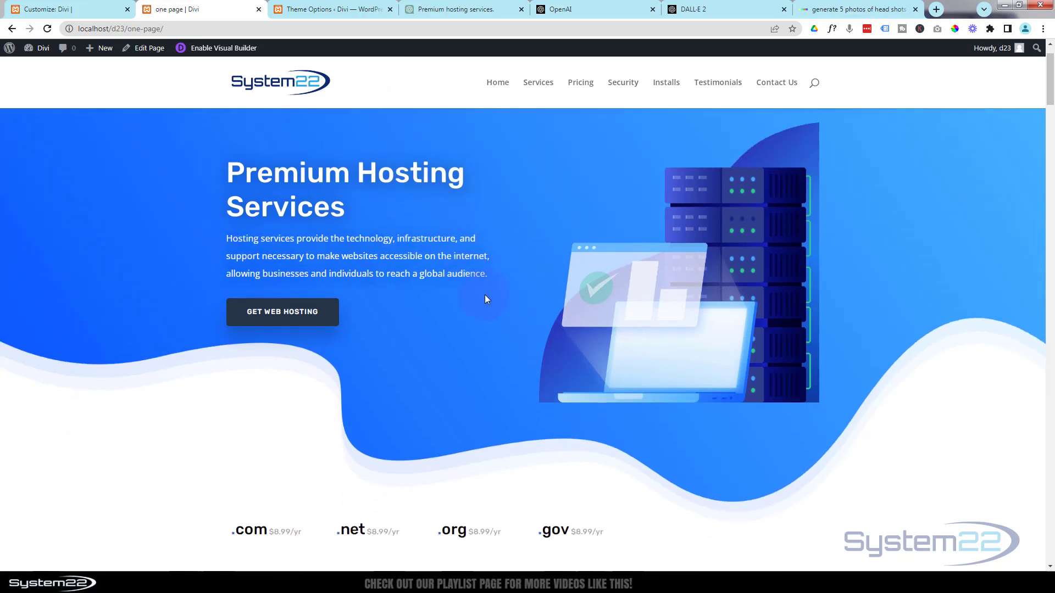
# Review the one-page site's sections from Our Services through pricing and testimonials to the Reach Out Today! form, and return to the hero with the back-to-top control
pyautogui.scroll(-7, 484, 295)
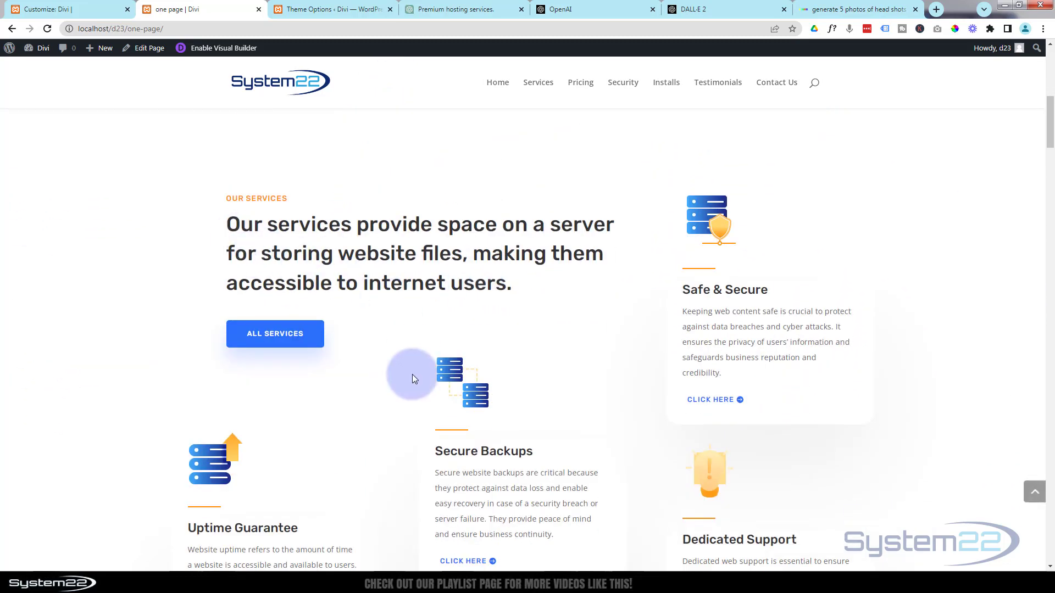
pyautogui.scroll(-2, 413, 378)
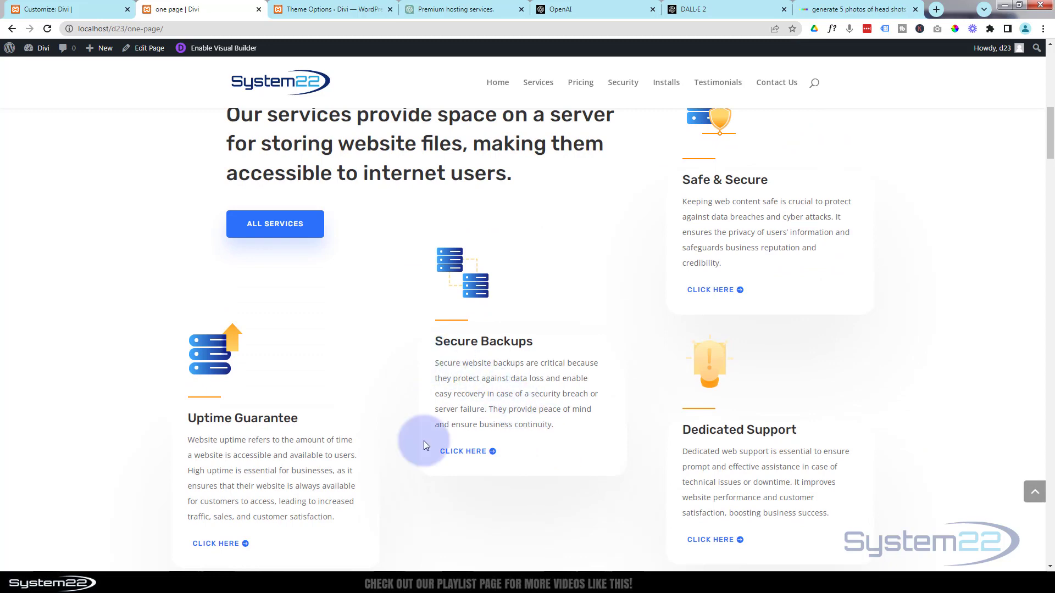
pyautogui.scroll(-2, 366, 368)
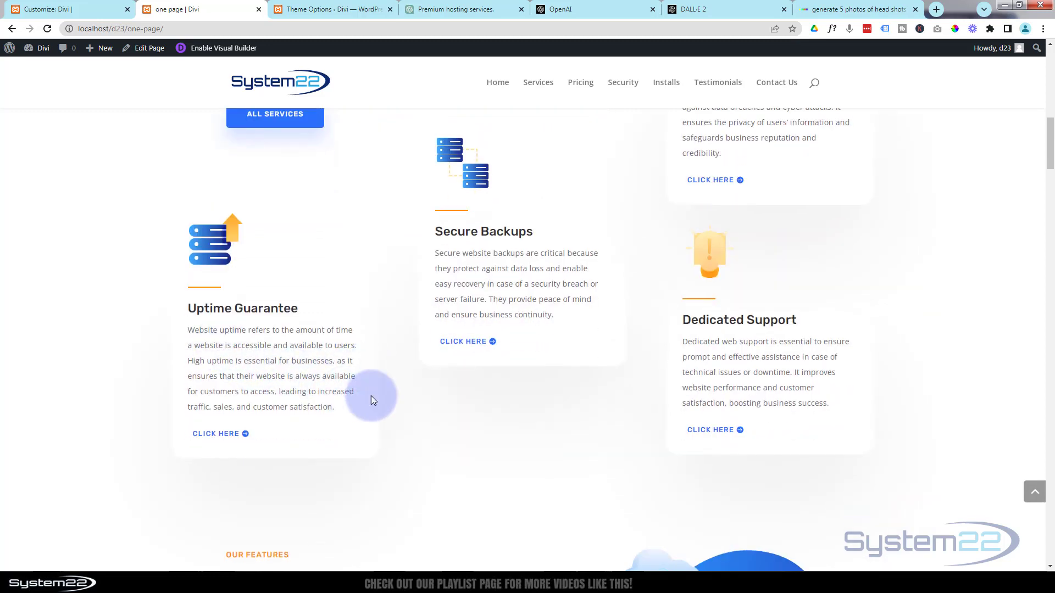
pyautogui.scroll(-7, 420, 404)
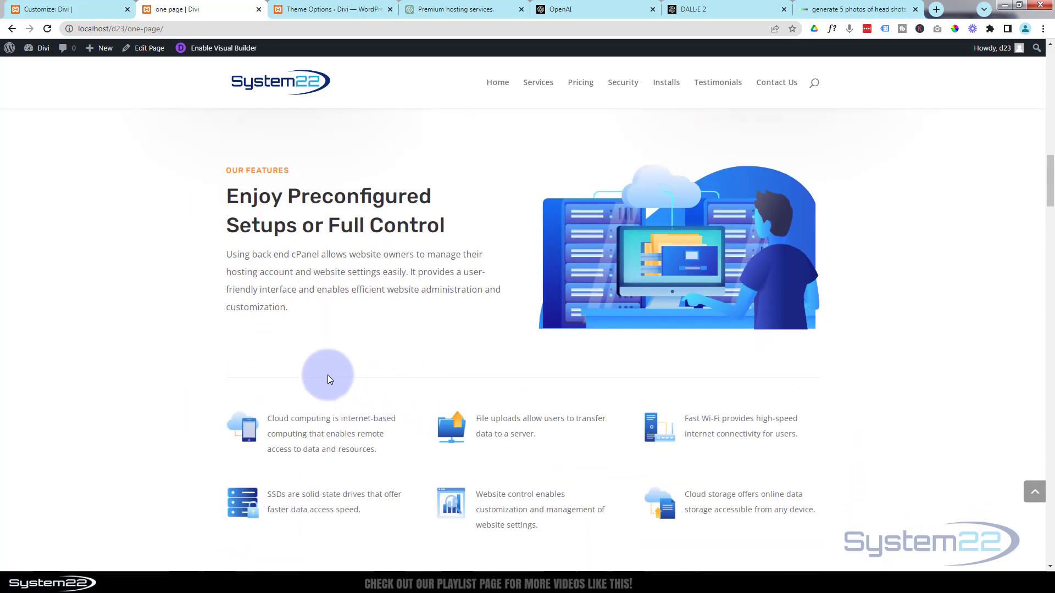
pyautogui.scroll(-3, 352, 338)
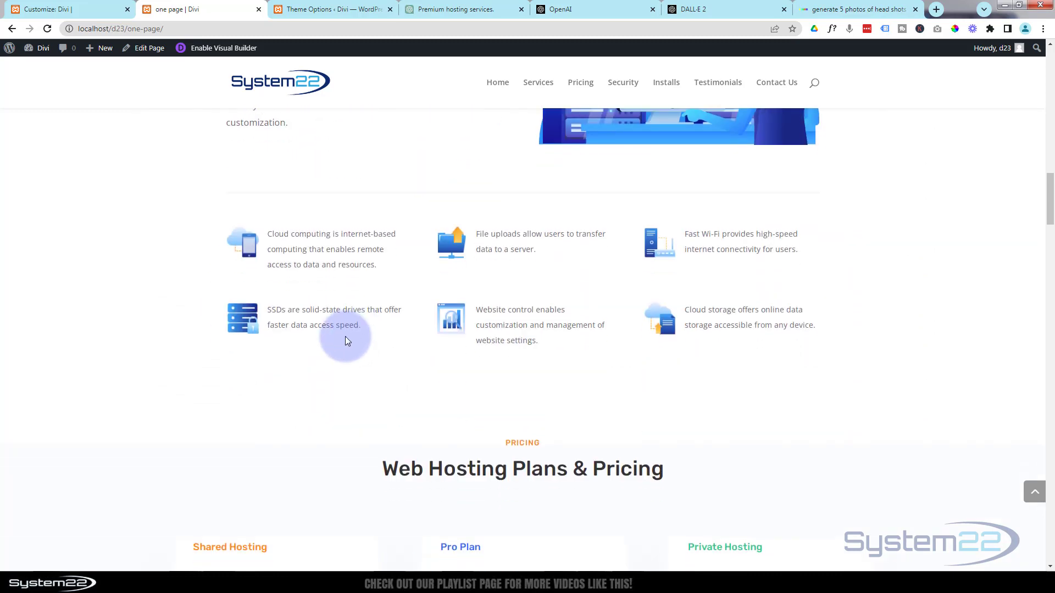
pyautogui.scroll(-5, 354, 333)
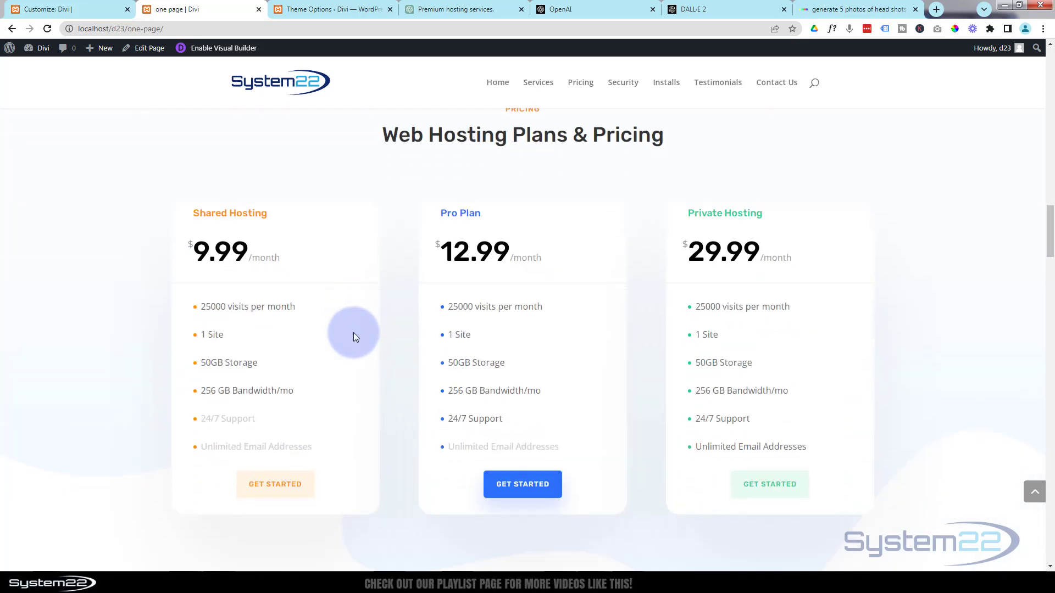
pyautogui.scroll(-10, 354, 333)
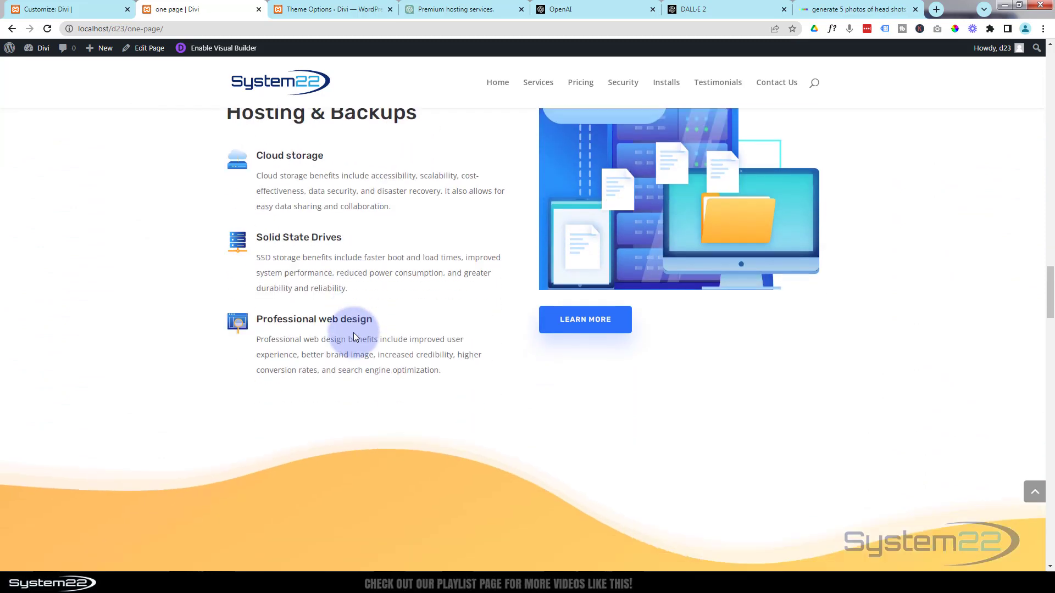
pyautogui.scroll(-7, 354, 334)
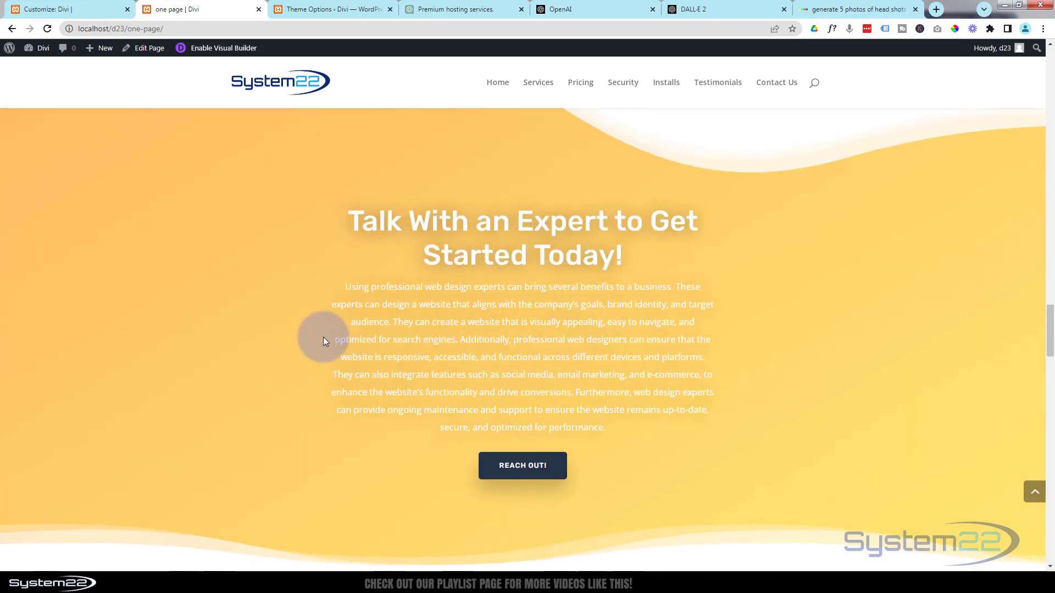
pyautogui.scroll(-8, 295, 343)
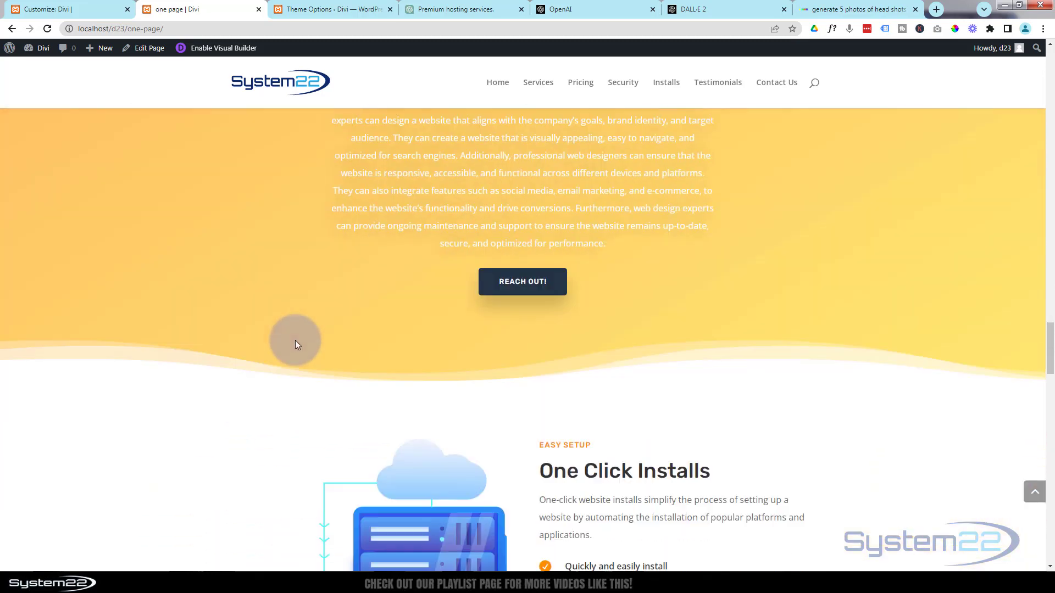
pyautogui.scroll(-9, 295, 344)
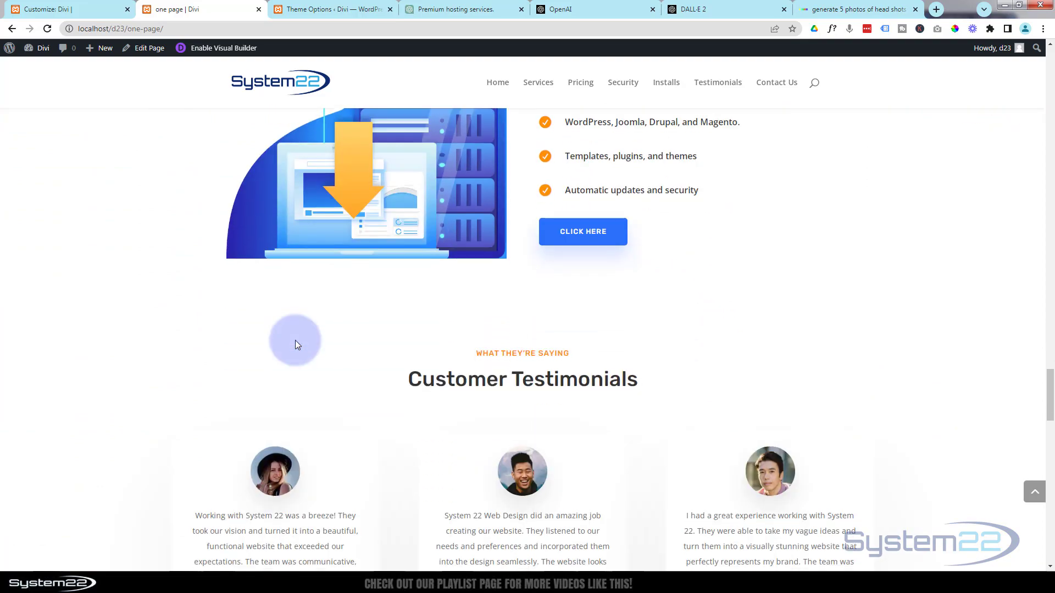
pyautogui.scroll(-11, 295, 344)
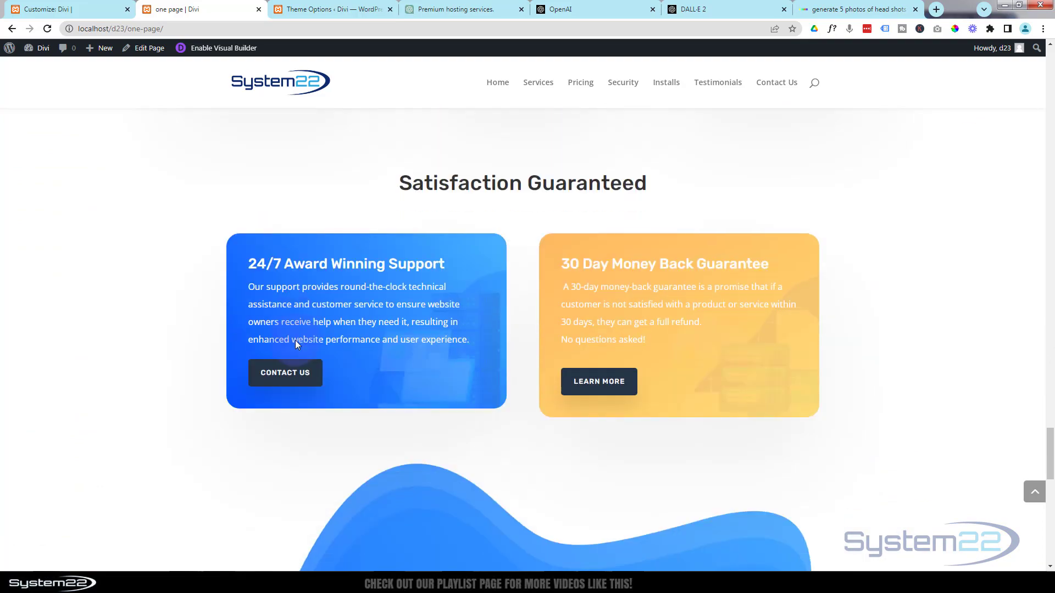
pyautogui.scroll(-10, 295, 344)
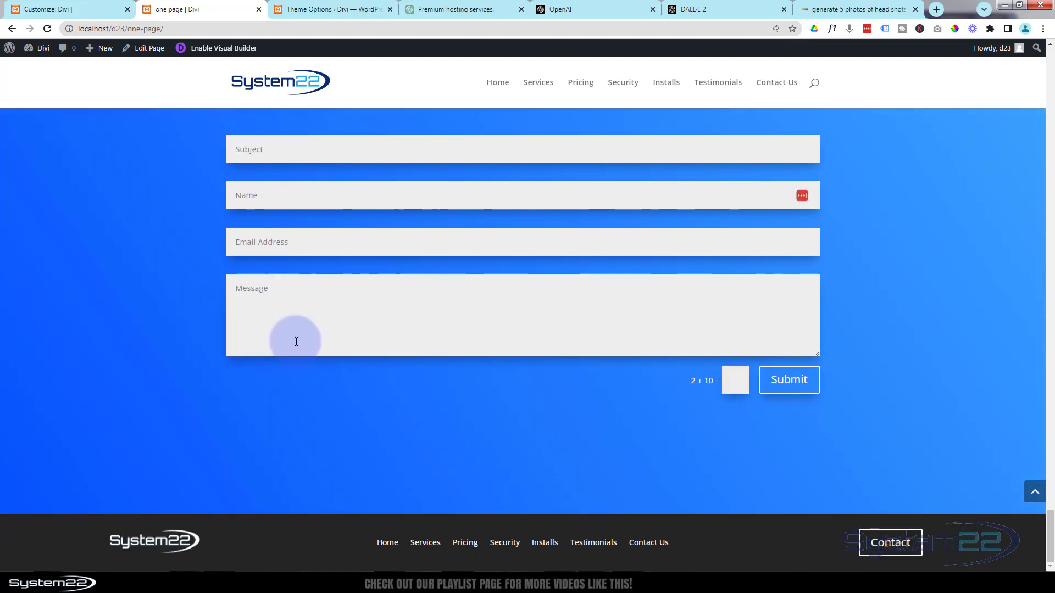
pyautogui.scroll(3, 296, 345)
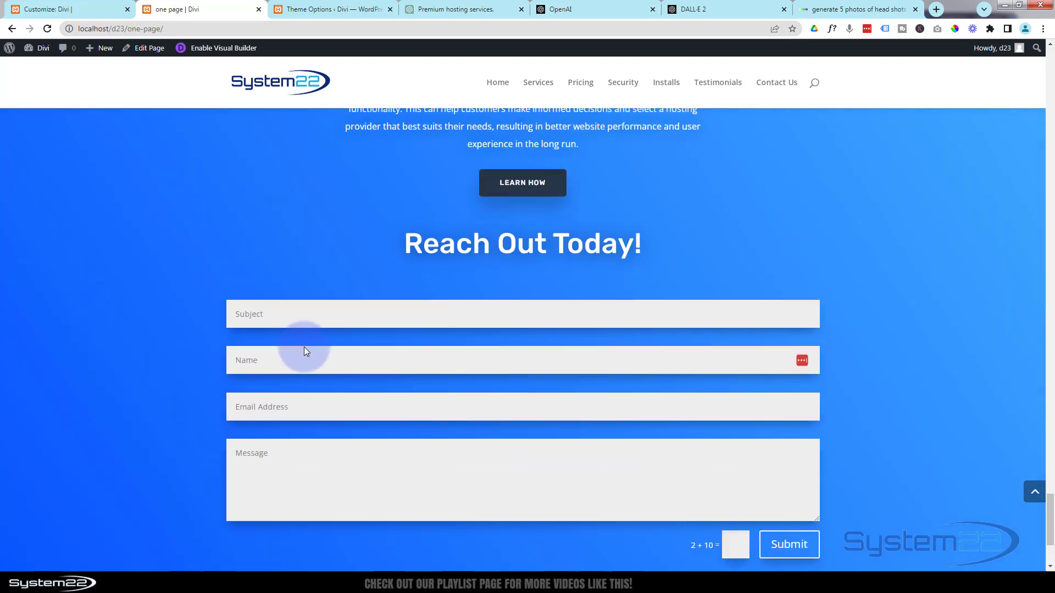
pyautogui.click(1034, 492)
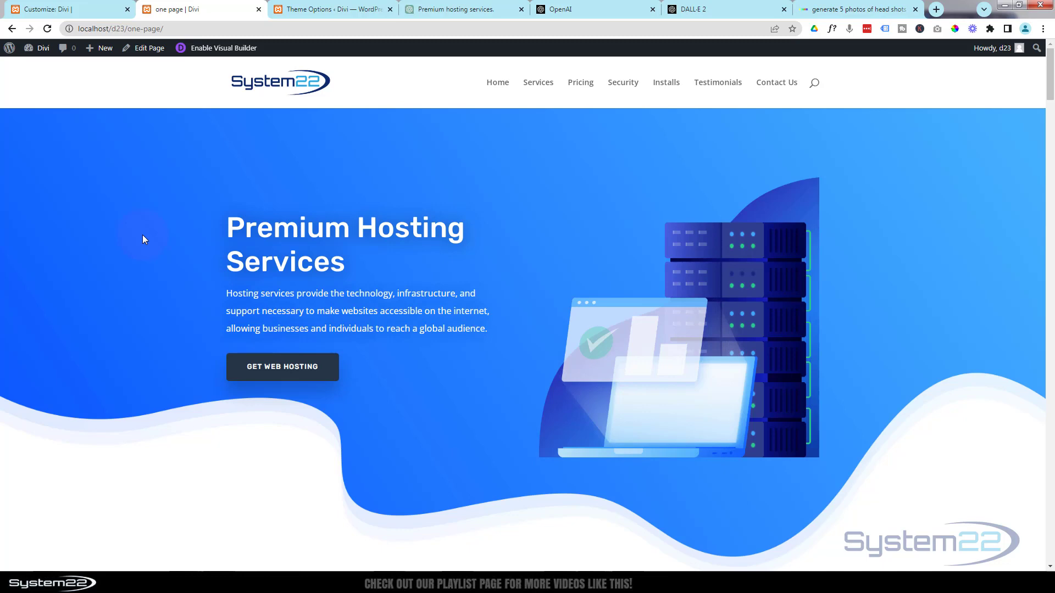
# Look through the whole page once more down to the contact form and footer, and jump back up to the Premium Hosting Services hero
pyautogui.scroll(-6, 143, 239)
pyautogui.scroll(-7, 143, 236)
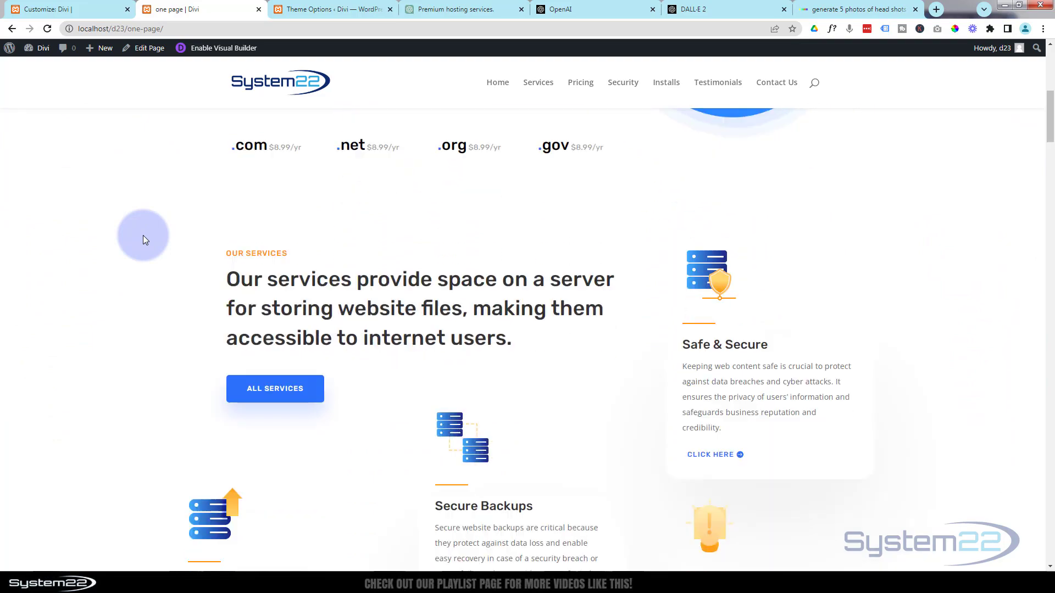
pyautogui.scroll(-8, 143, 236)
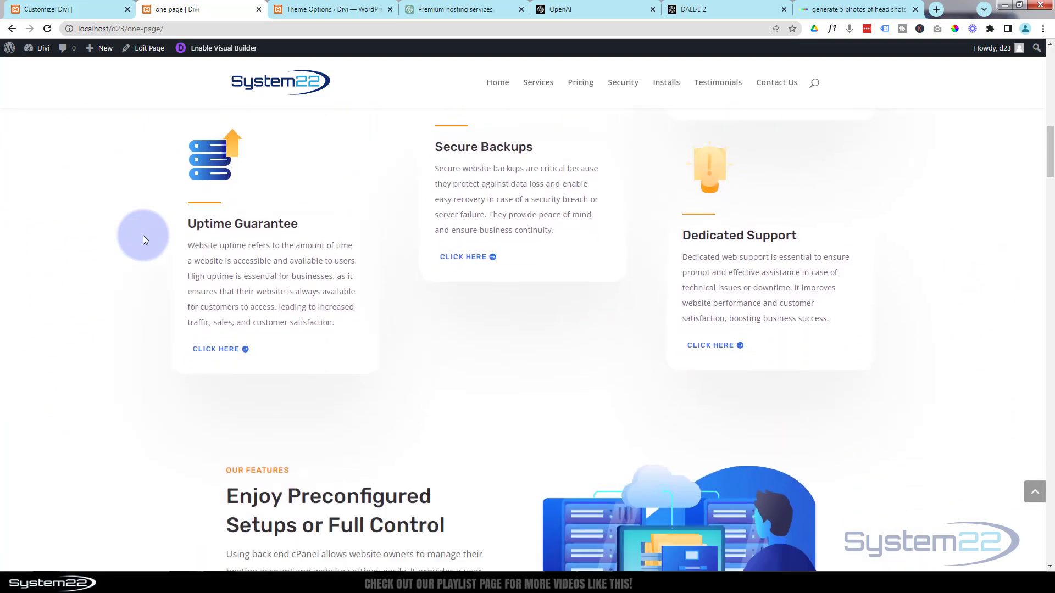
pyautogui.scroll(-8, 142, 236)
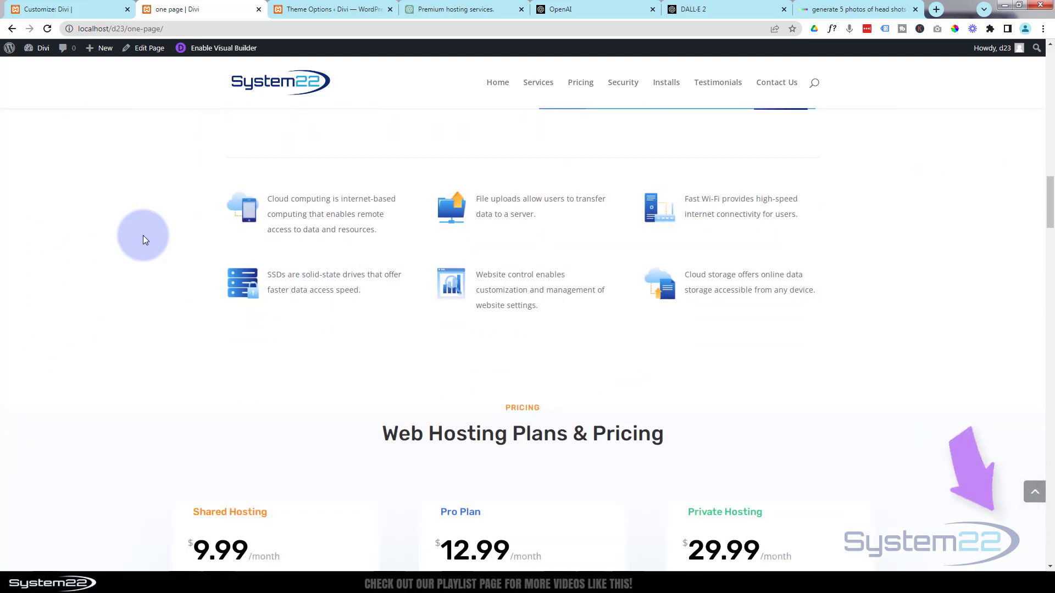
pyautogui.scroll(-7, 143, 235)
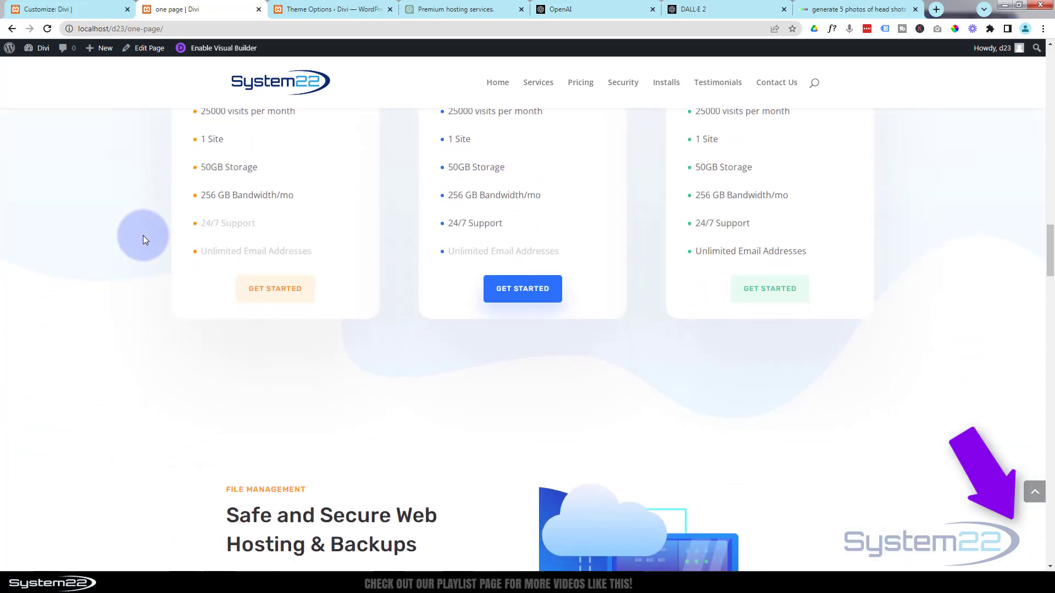
pyautogui.scroll(-10, 143, 239)
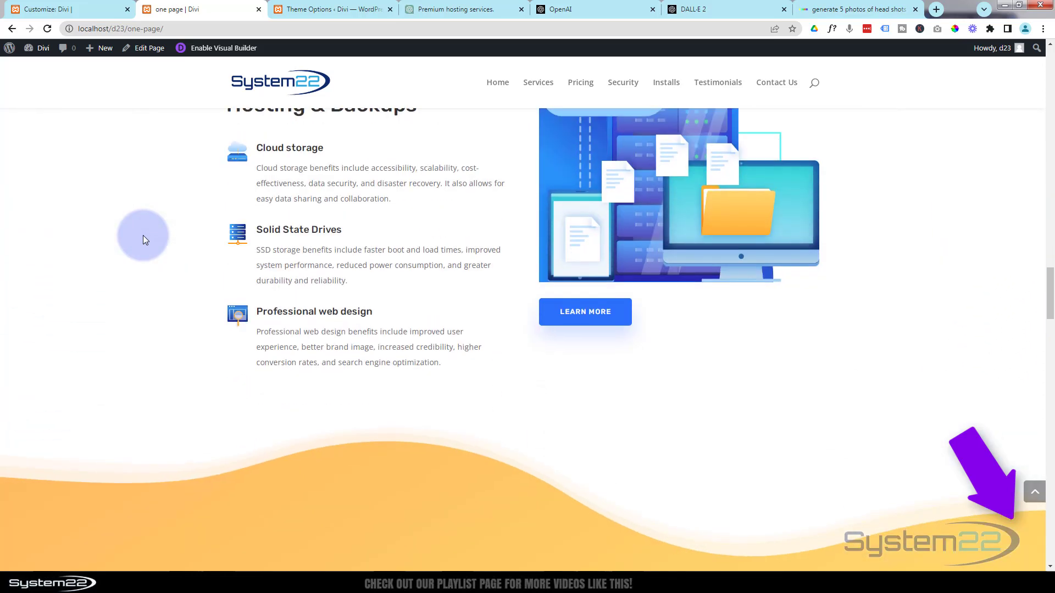
pyautogui.scroll(-10, 142, 239)
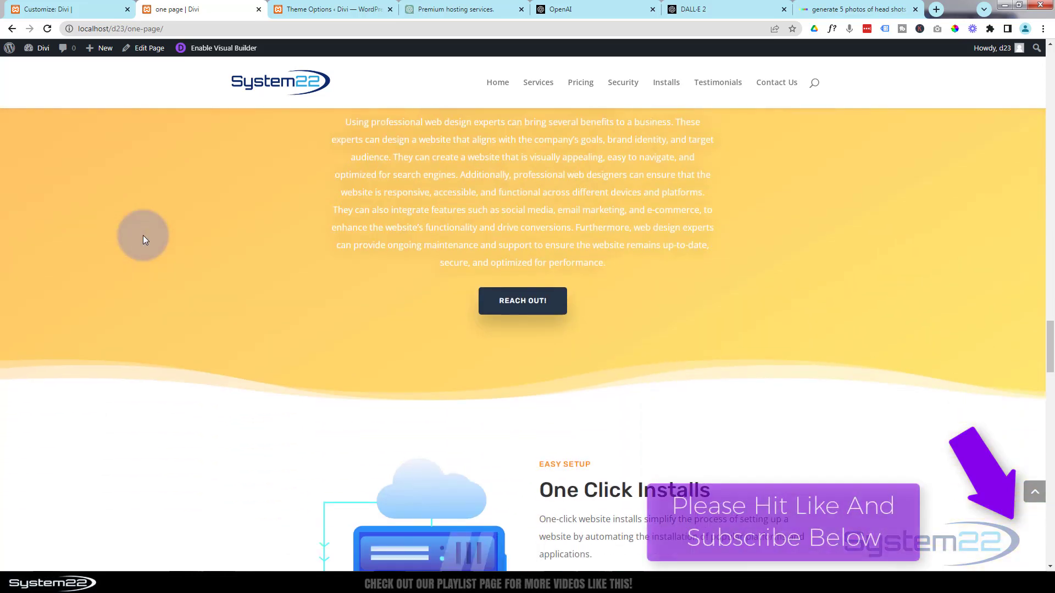
pyautogui.scroll(-8, 143, 236)
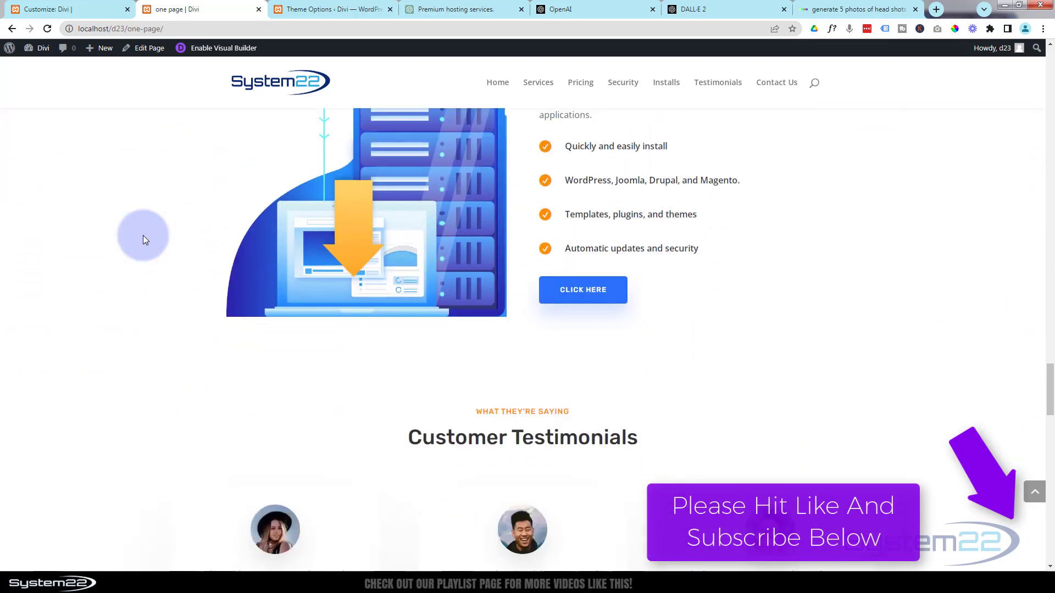
pyautogui.scroll(-8, 143, 240)
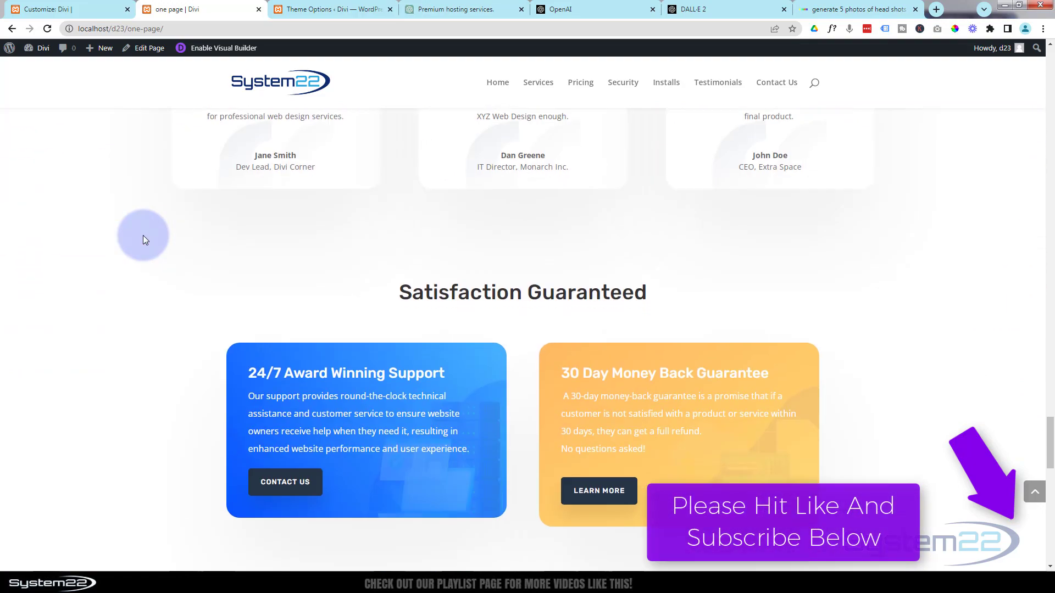
pyautogui.scroll(-10, 143, 237)
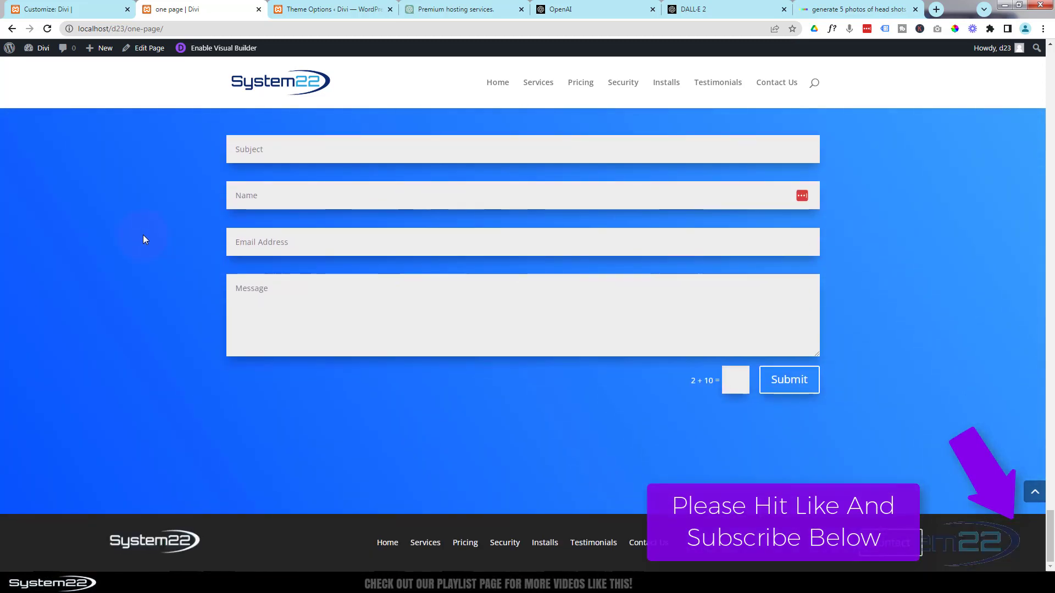
pyautogui.click(1035, 492)
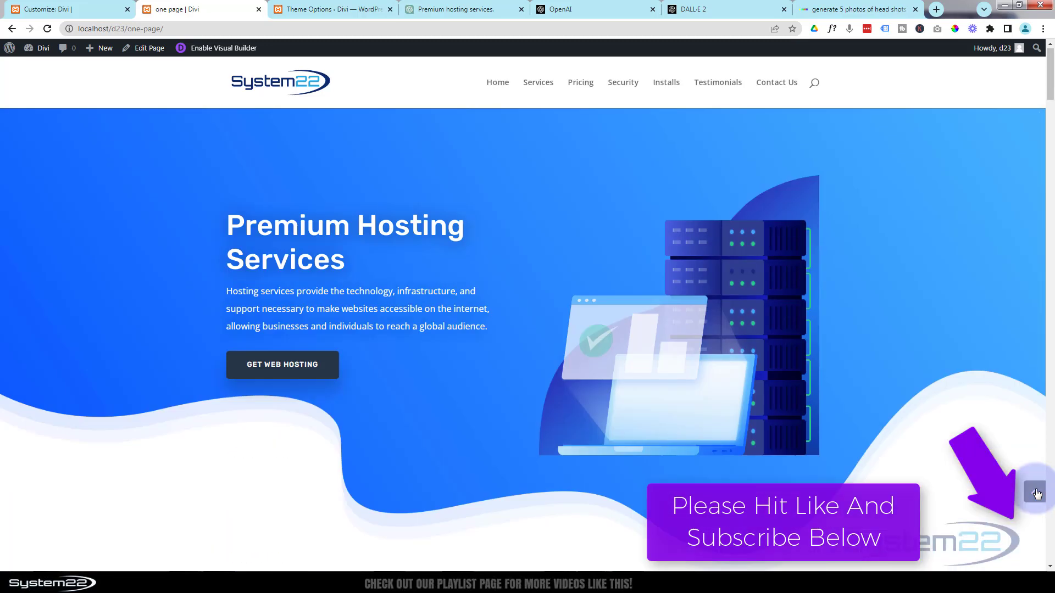